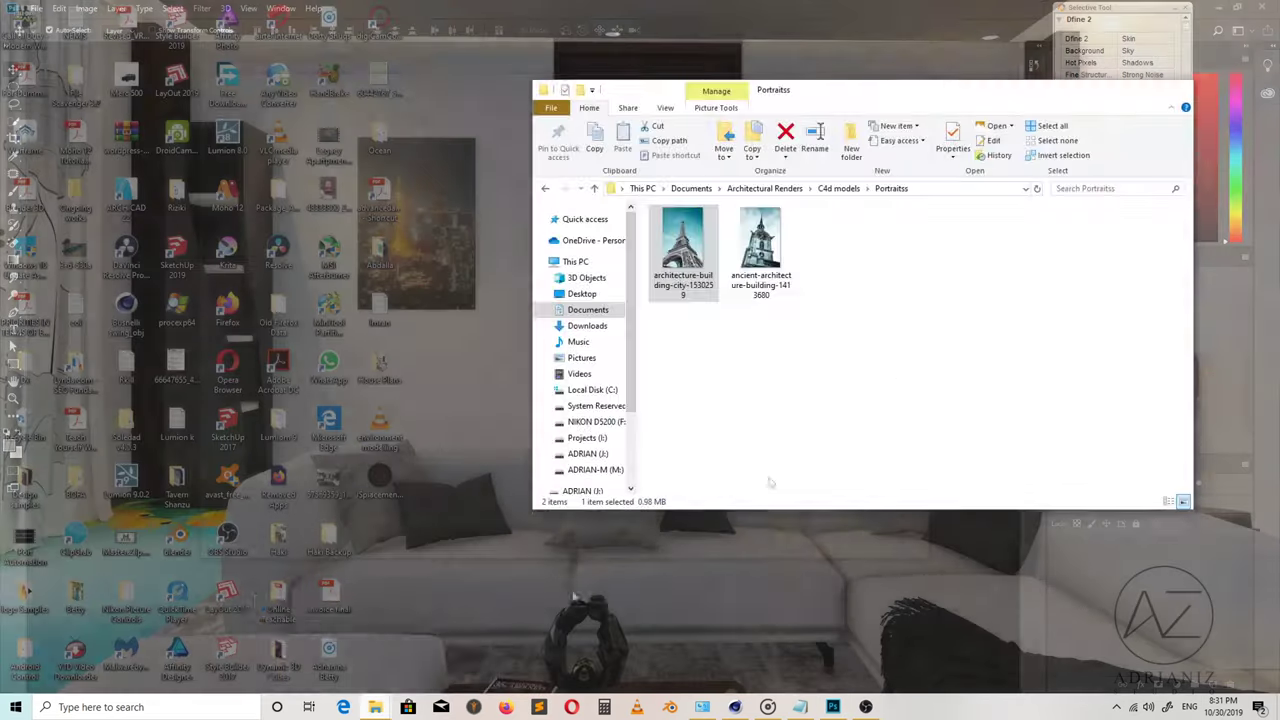
# Open the Eiffel Tower and clock-tower JPGs in Photoshop as separate documents.
pyautogui.click(760, 250)
pyautogui.keyDown('ctrl'); pyautogui.click(683, 250); pyautogui.keyUp('ctrl')
pyautogui.moveTo(775, 268)
pyautogui.mouseDown()
pyautogui.moveTo(688, 368)
pyautogui.moveTo(329, 289)
pyautogui.mouseUp()
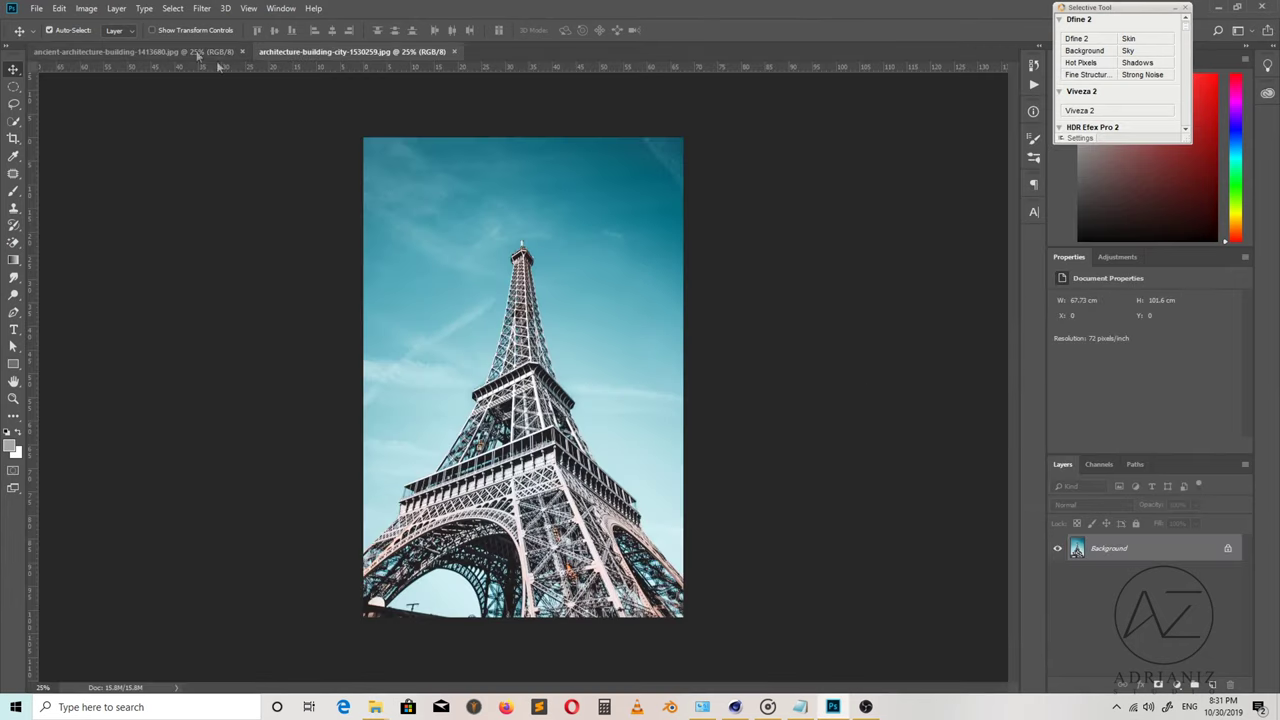
# Check both photo tabs, then start a new document from the File menu.
pyautogui.click(130, 51)
pyautogui.click(350, 51)
pyautogui.click(97, 50)
pyautogui.click(37, 8)
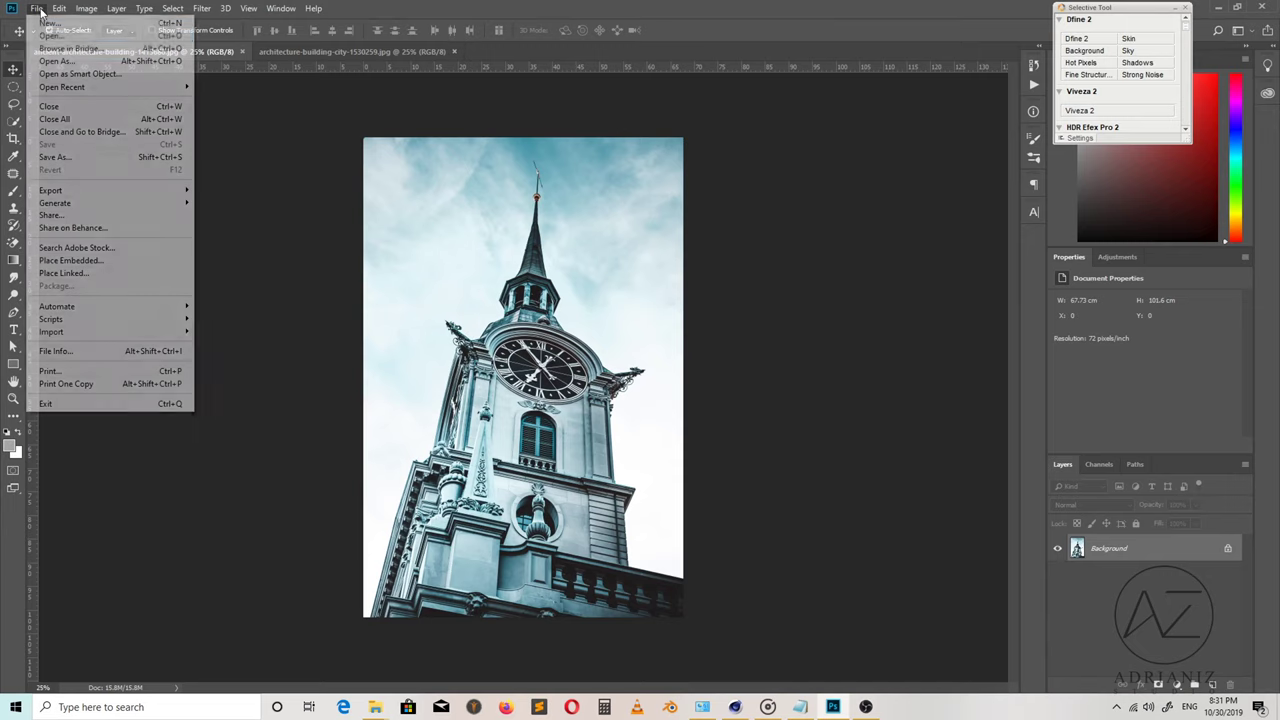
pyautogui.click(48, 22)
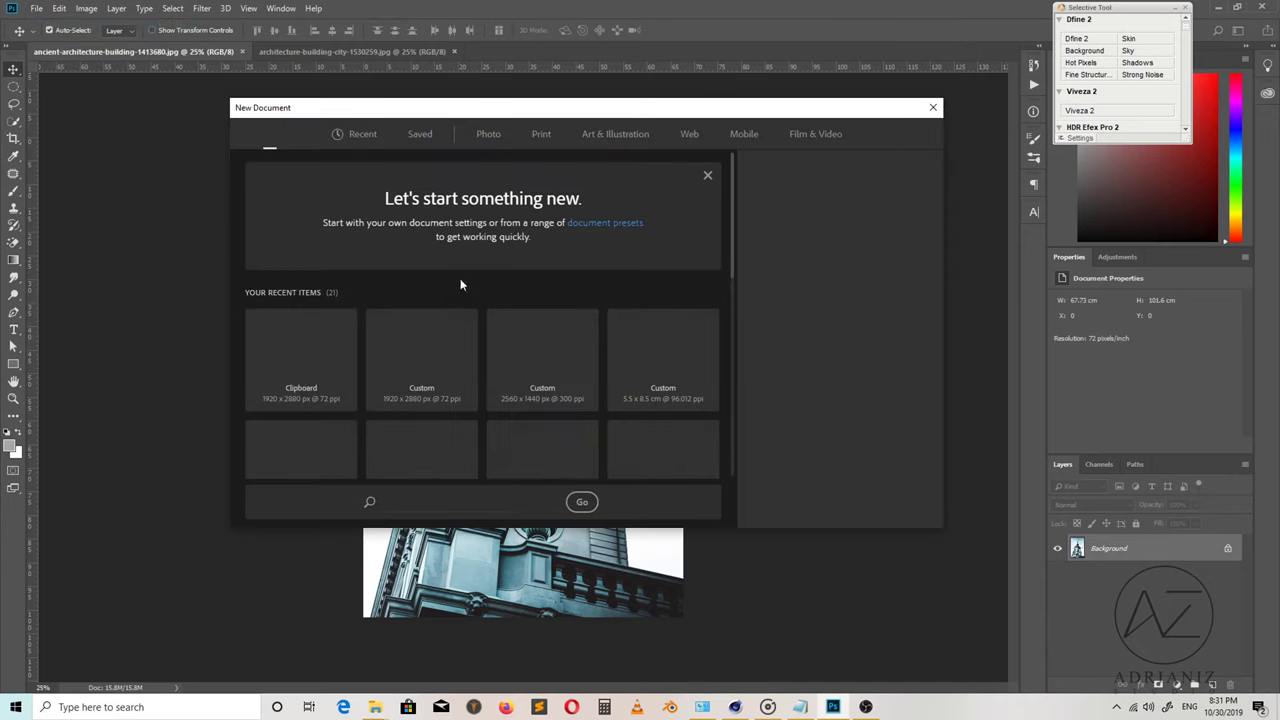
# Create the blank white 1920 × 2880 px Untitled-1 document.
pyautogui.click(850, 505)
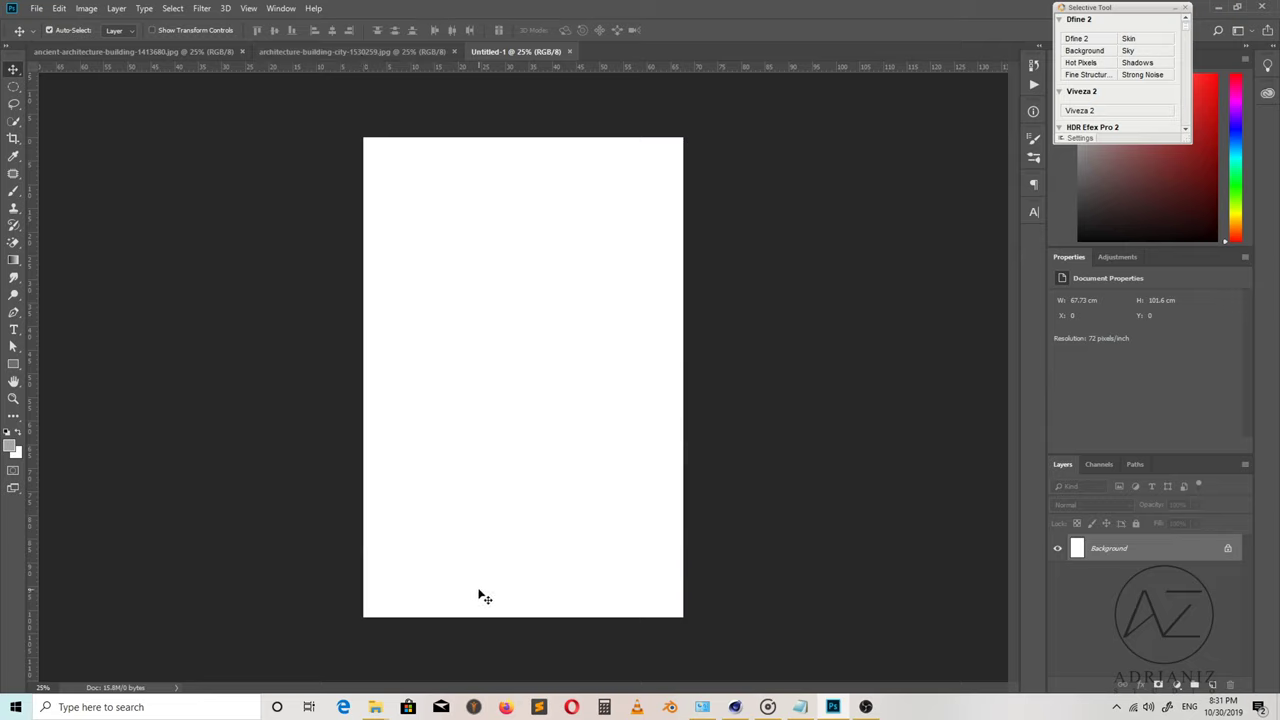
pyautogui.click(203, 8)
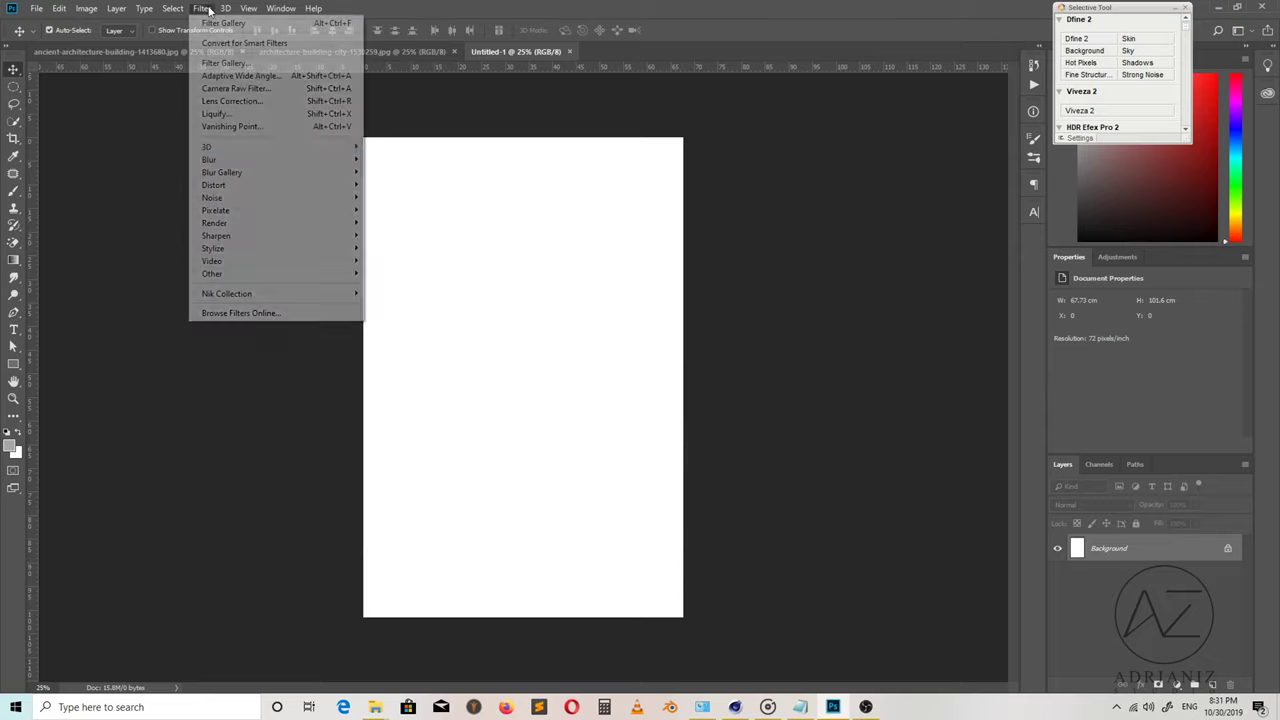
# In the Filter Gallery, preview Texturizer, Grain, Craquelure, Patchwork and Stained Glass, settling on Texturizer.
pyautogui.click(250, 63)
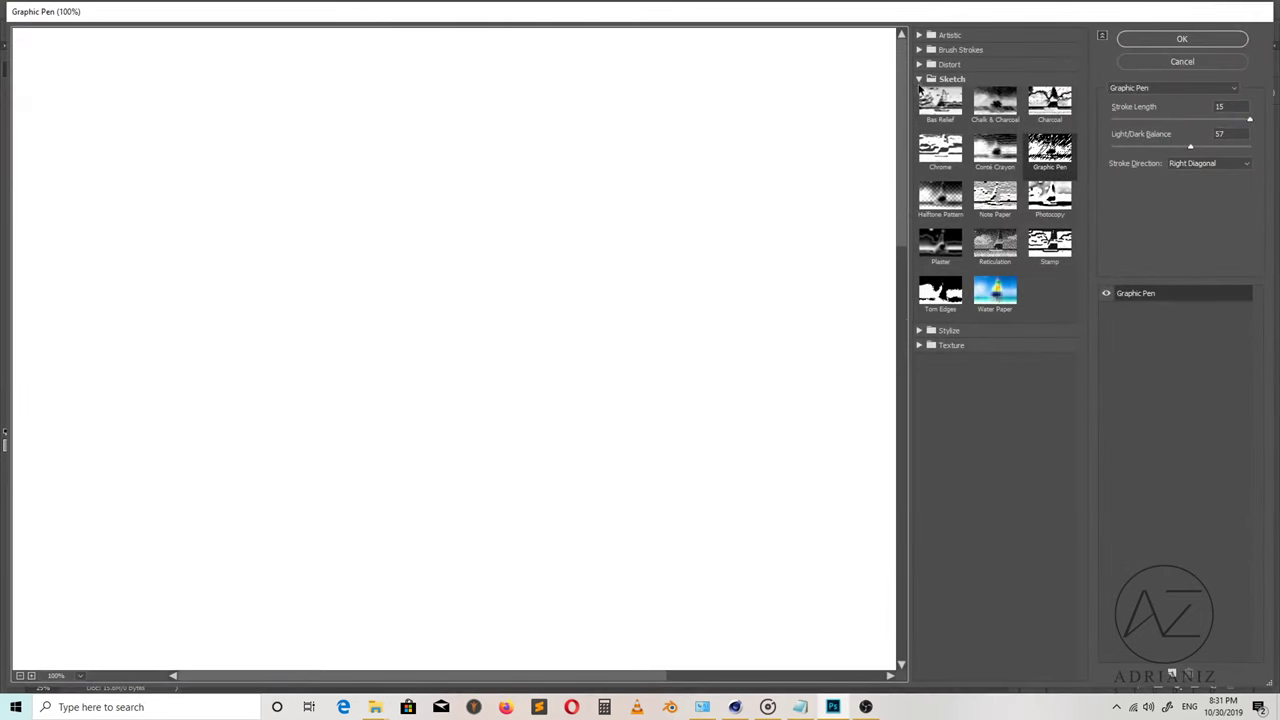
pyautogui.click(920, 79)
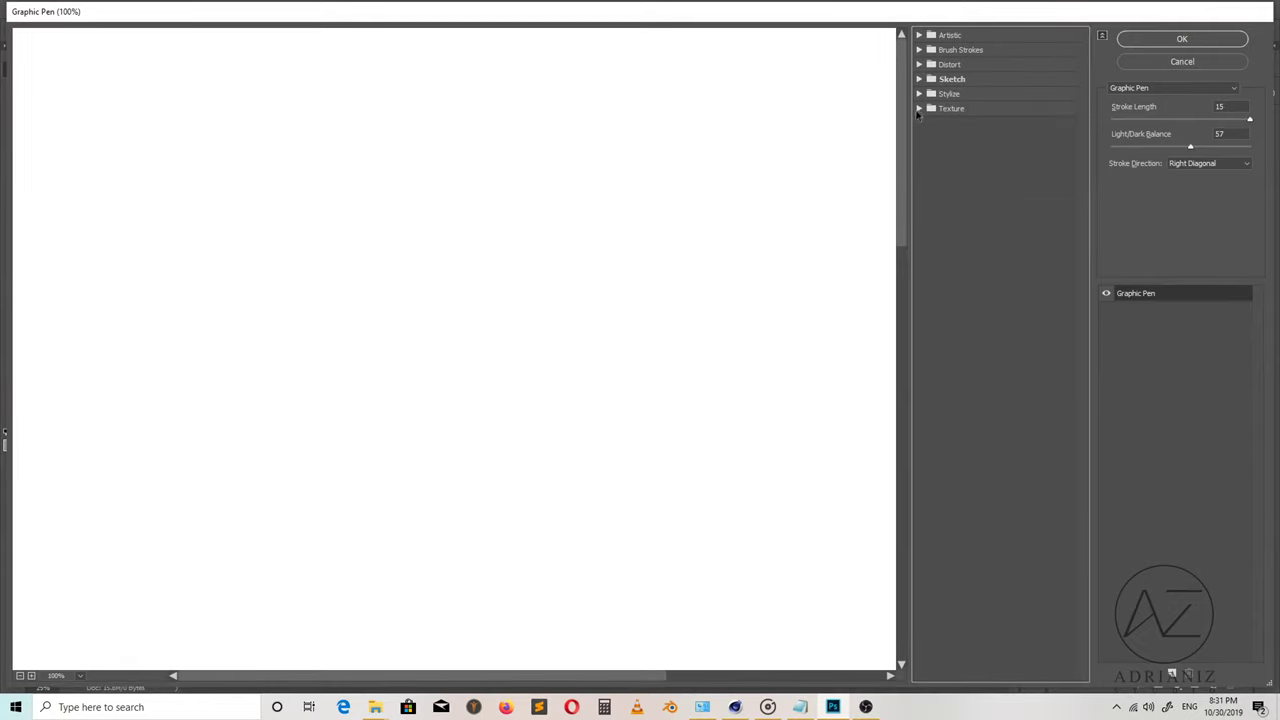
pyautogui.click(919, 108)
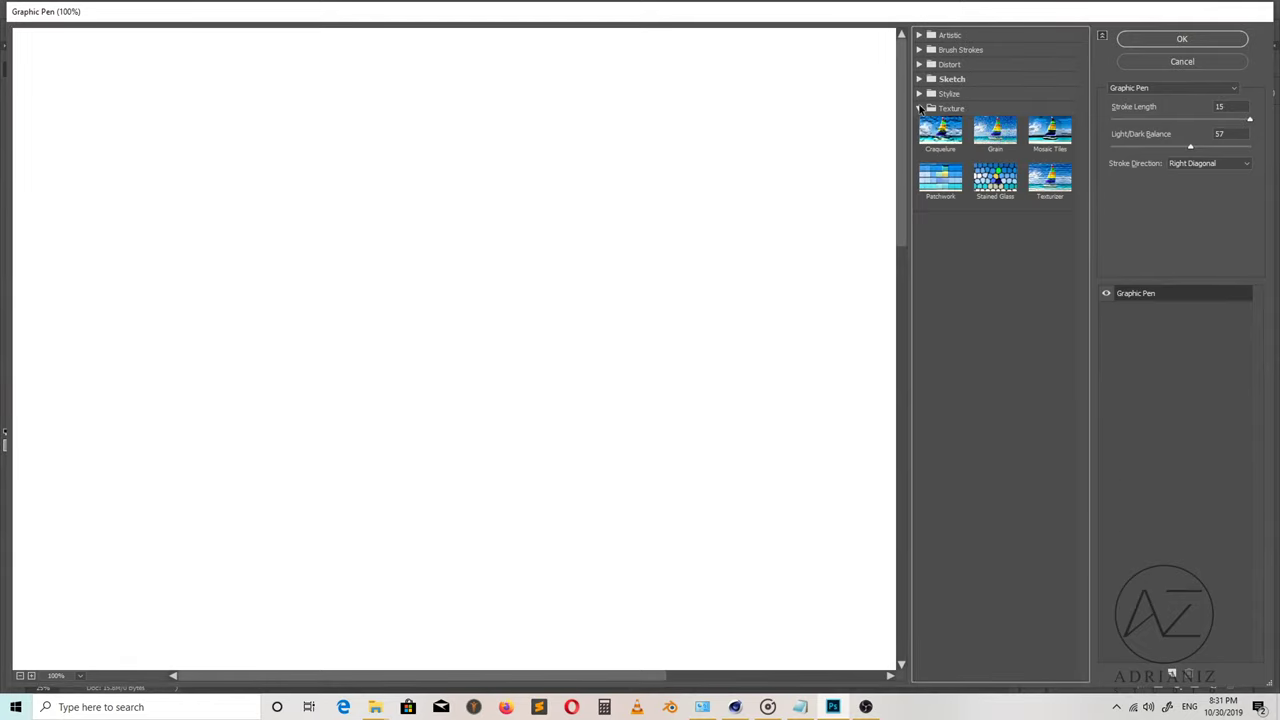
pyautogui.click(1161, 89)
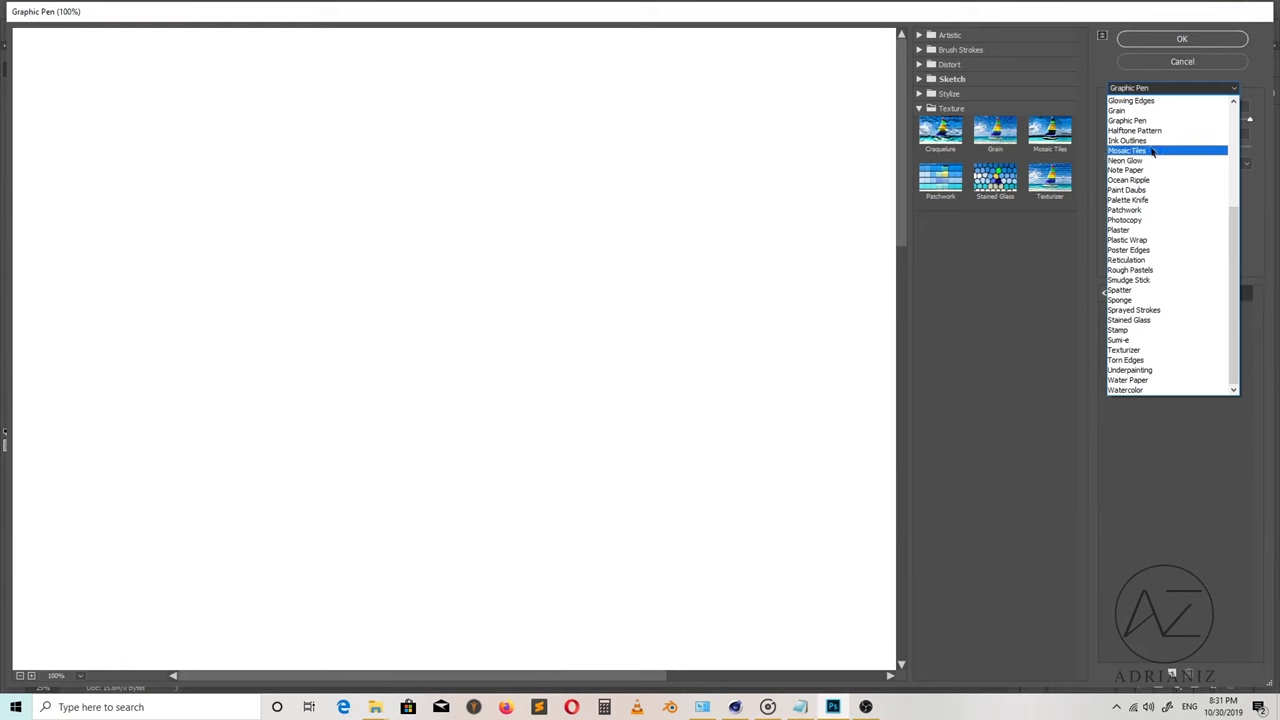
pyautogui.click(1013, 290)
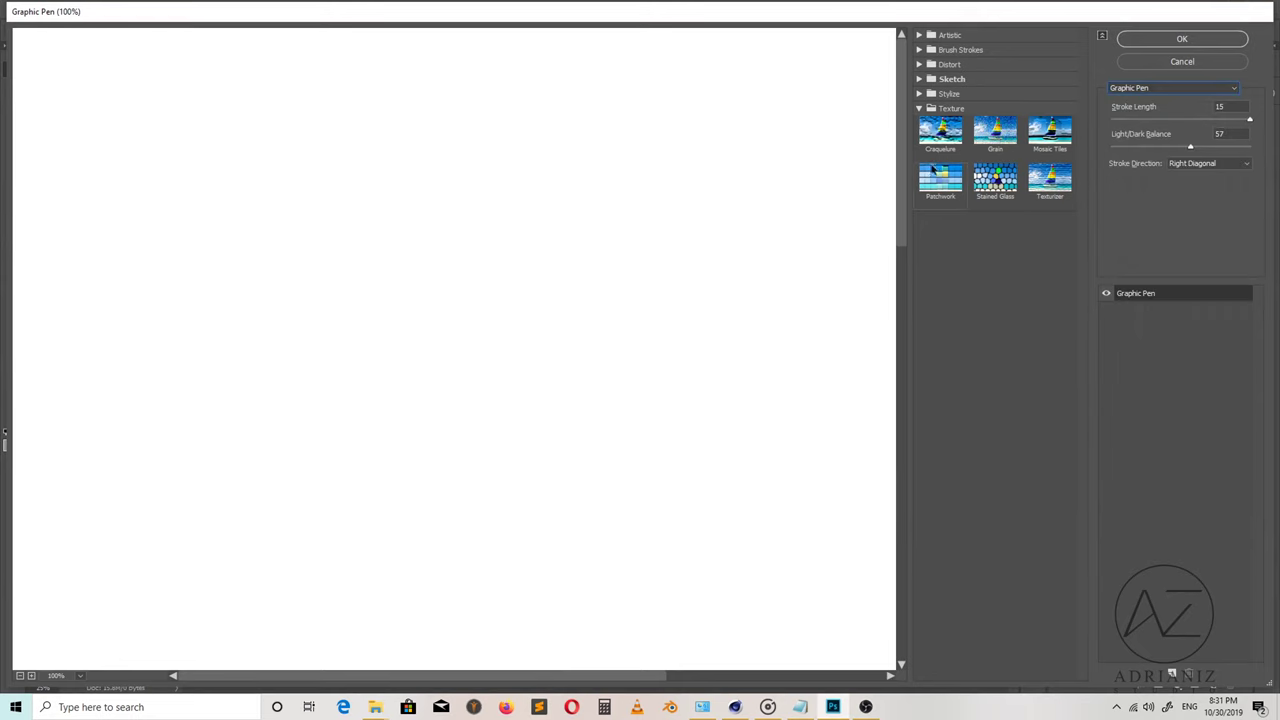
pyautogui.click(1049, 180)
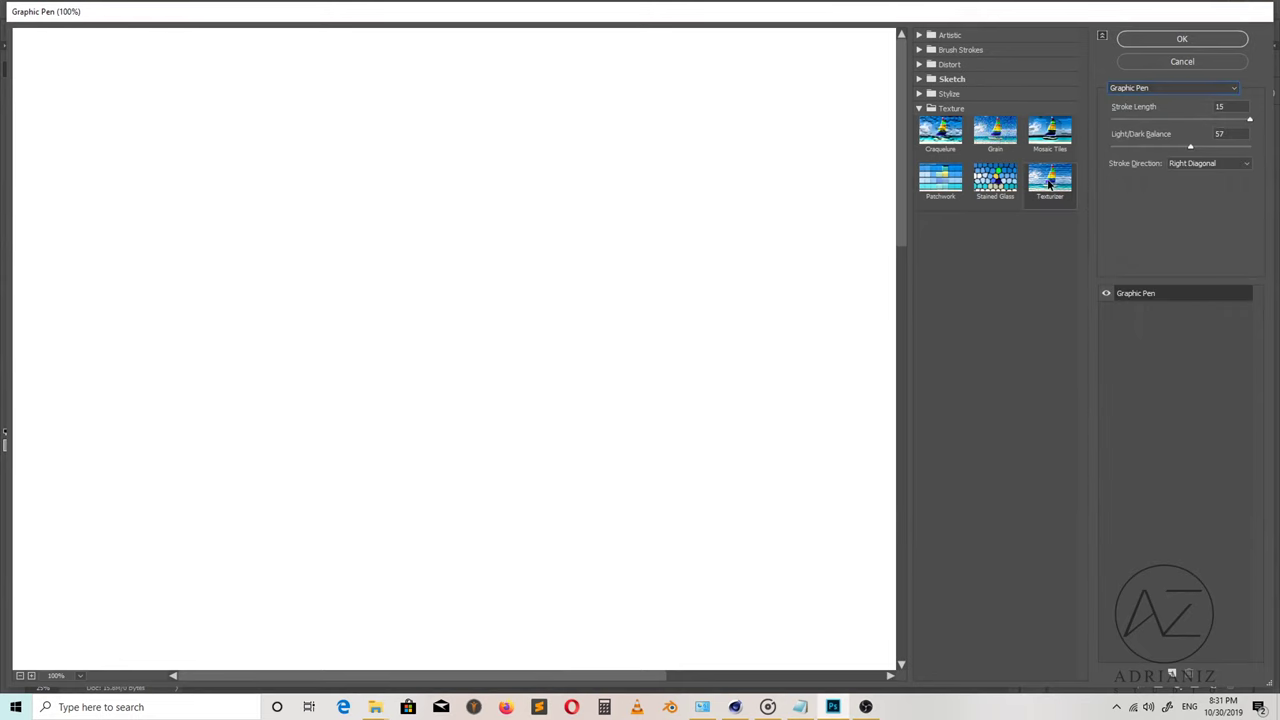
pyautogui.click(1141, 91)
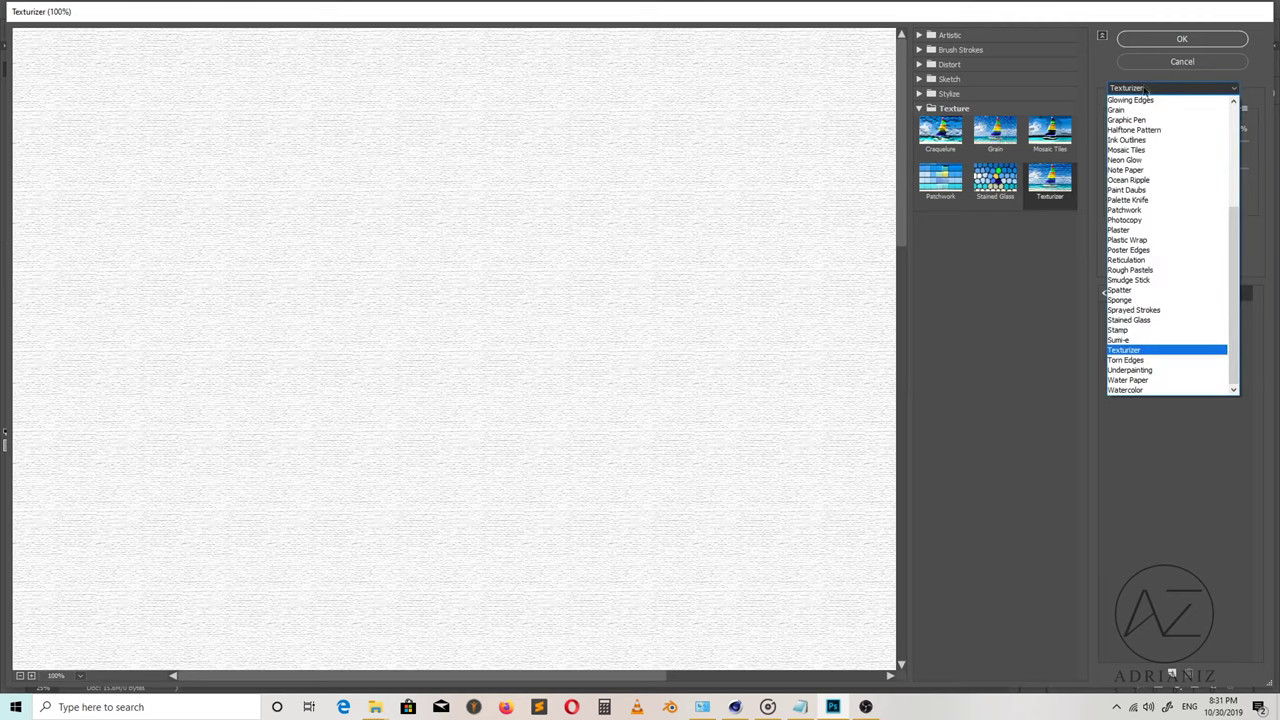
pyautogui.click(977, 224)
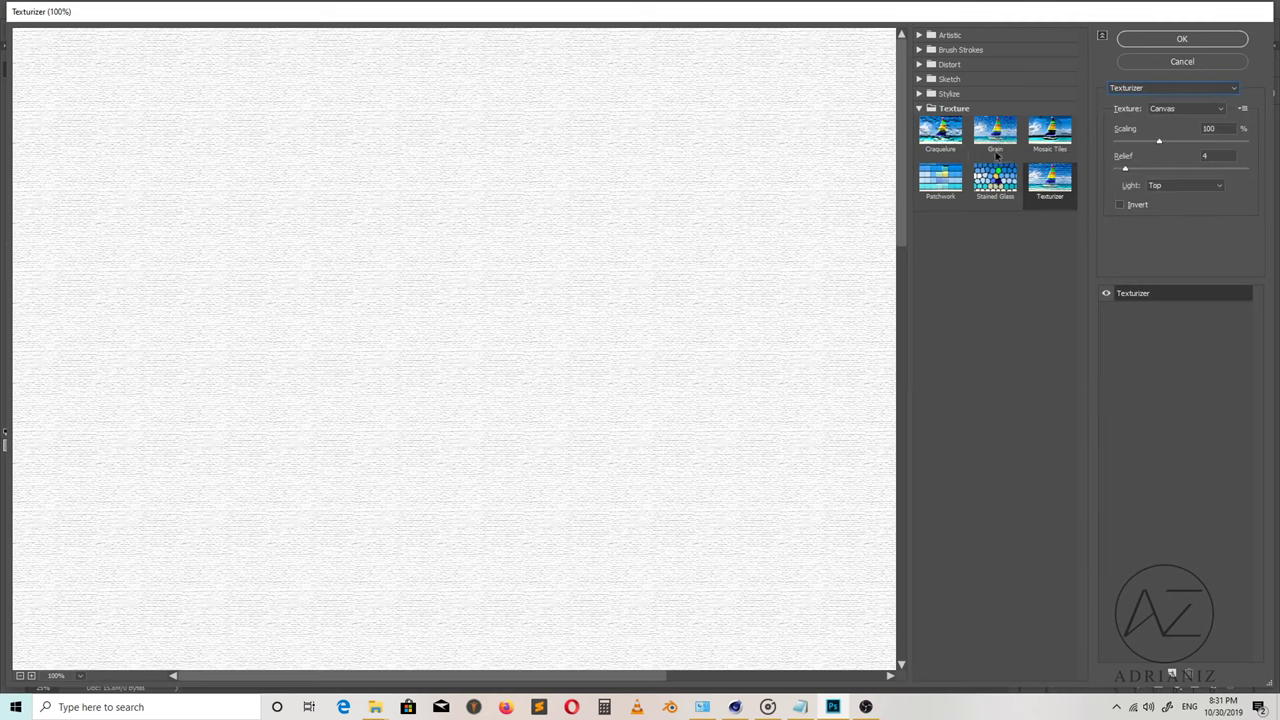
pyautogui.click(996, 150)
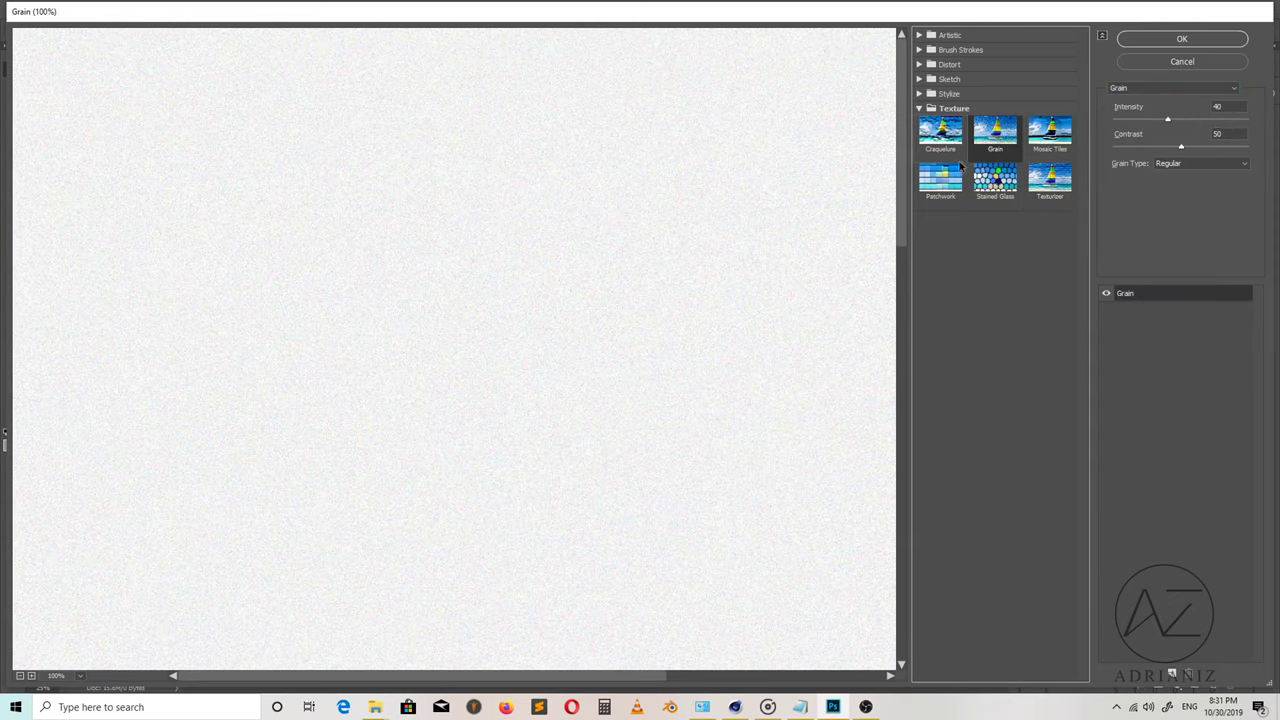
pyautogui.click(945, 150)
pyautogui.click(933, 198)
pyautogui.click(978, 190)
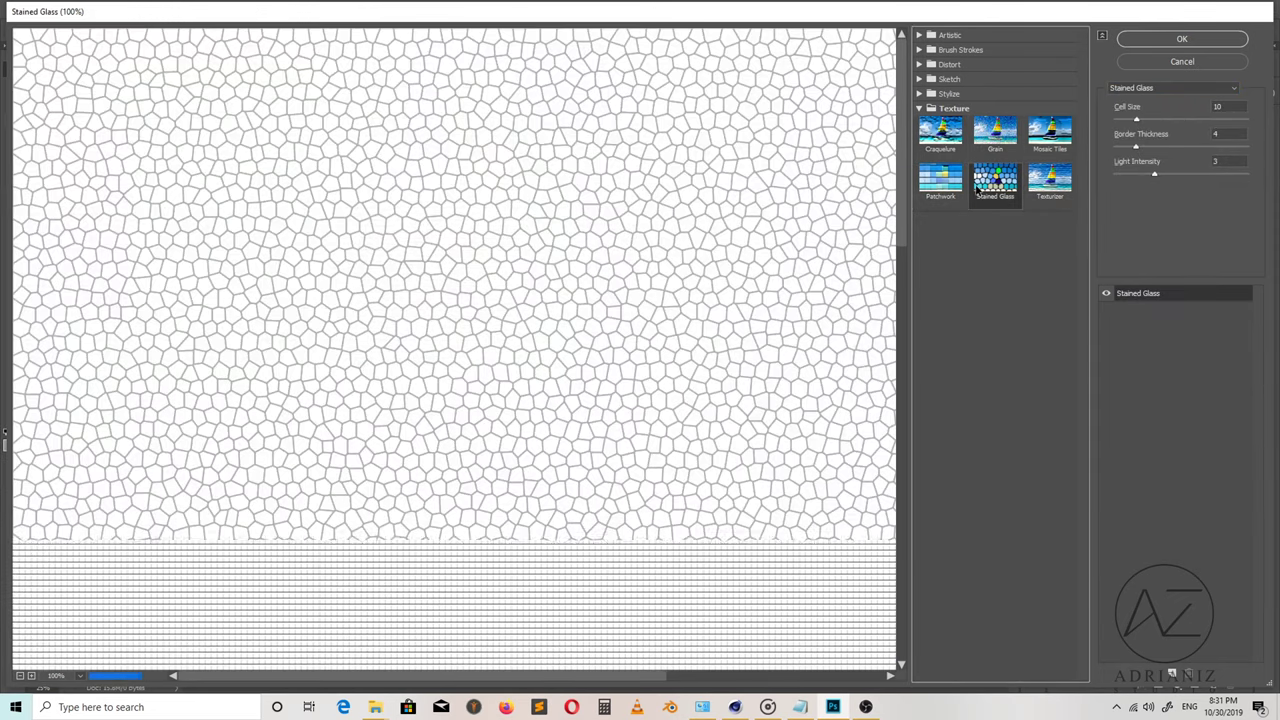
pyautogui.click(1049, 180)
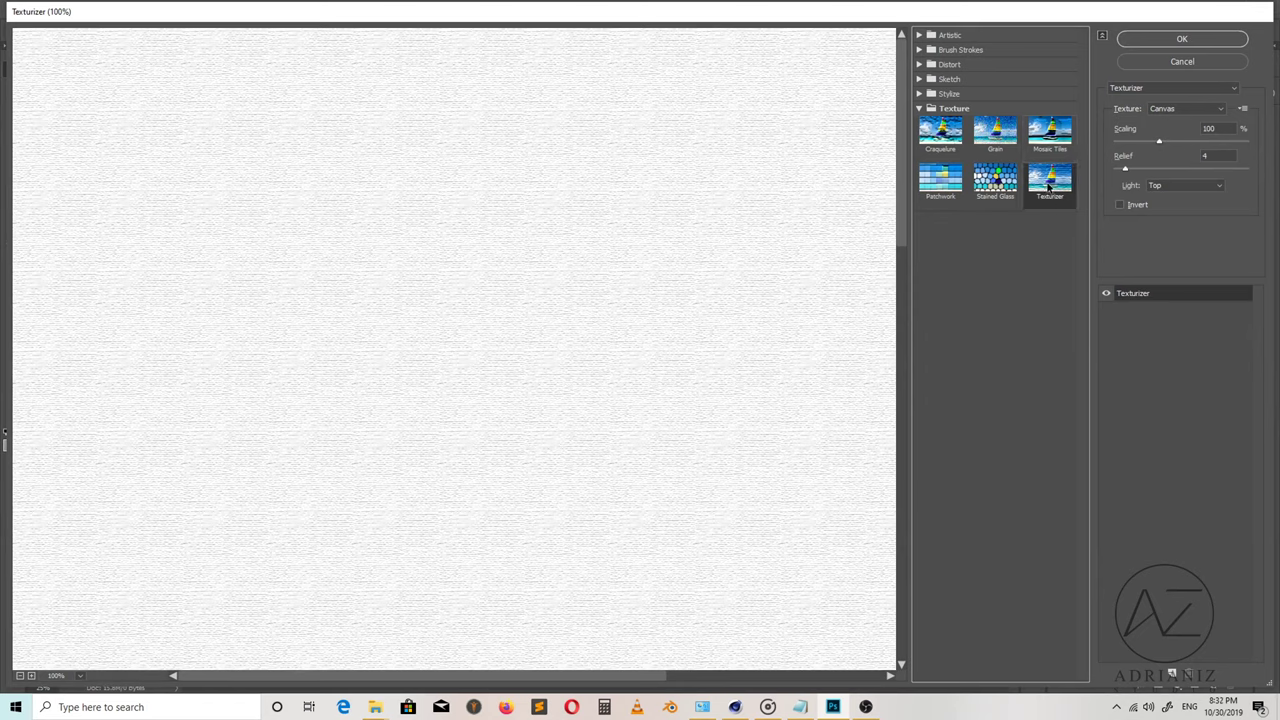
# Apply Texturizer with the Sandstone texture at 80% scaling.
pyautogui.click(1160, 108)
pyautogui.click(1174, 151)
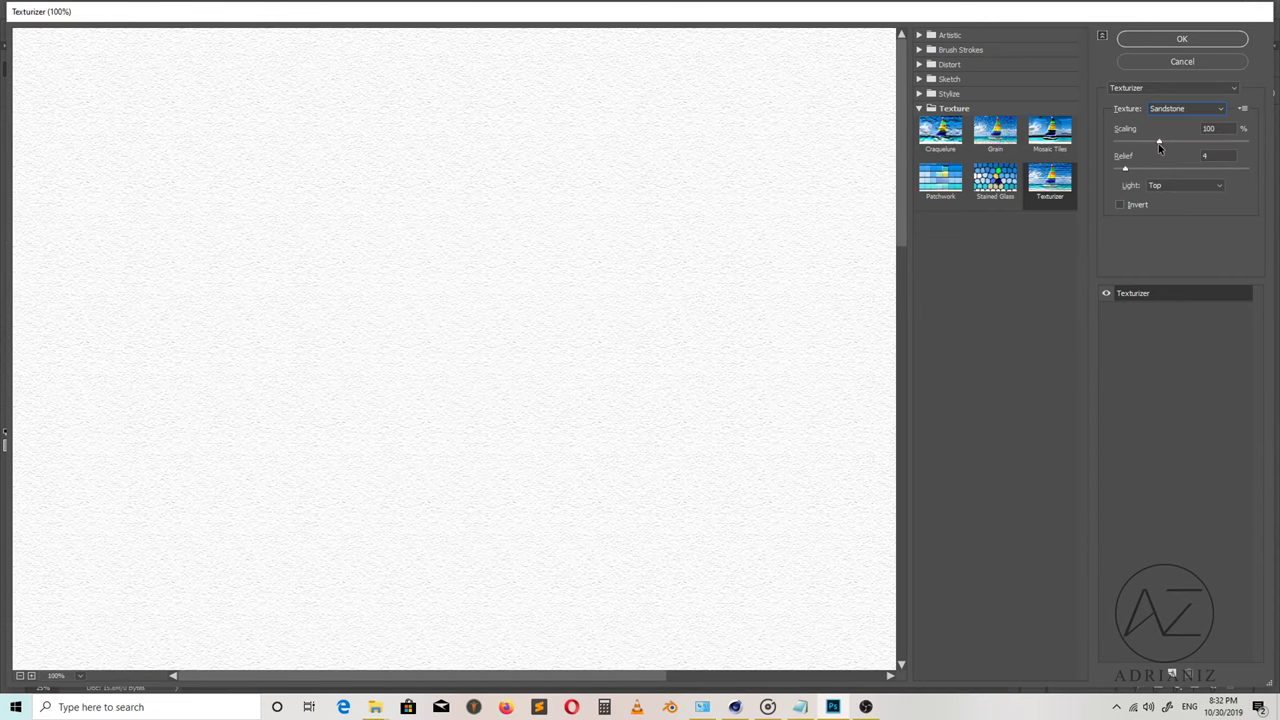
pyautogui.click(1135, 134)
pyautogui.write('80')
pyautogui.click(1181, 353)
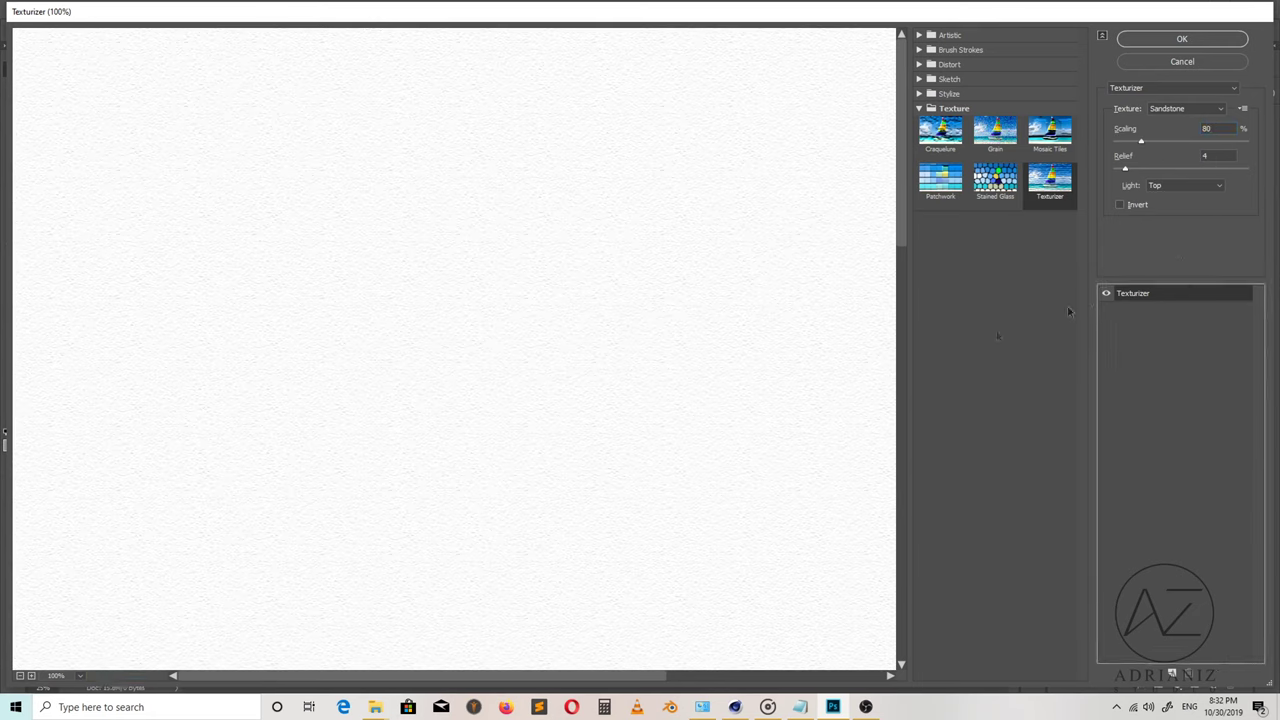
pyautogui.click(1190, 40)
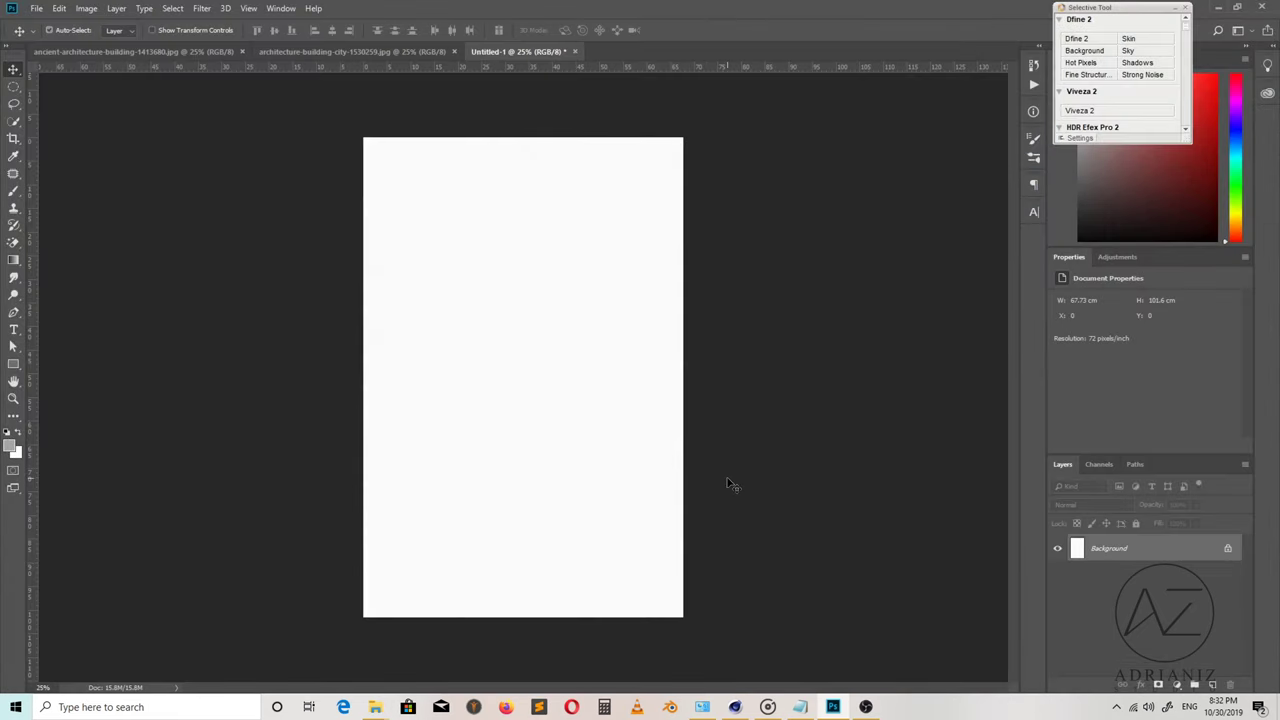
# Inspect the texture up close, reapply the sandstone Texturizer, and zoom to 66.7%.
pyautogui.hotkey('ctrl', '+')
pyautogui.hotkey('ctrl', '+')
pyautogui.hotkey('ctrl', '+')
pyautogui.hotkey('ctrl', '+')
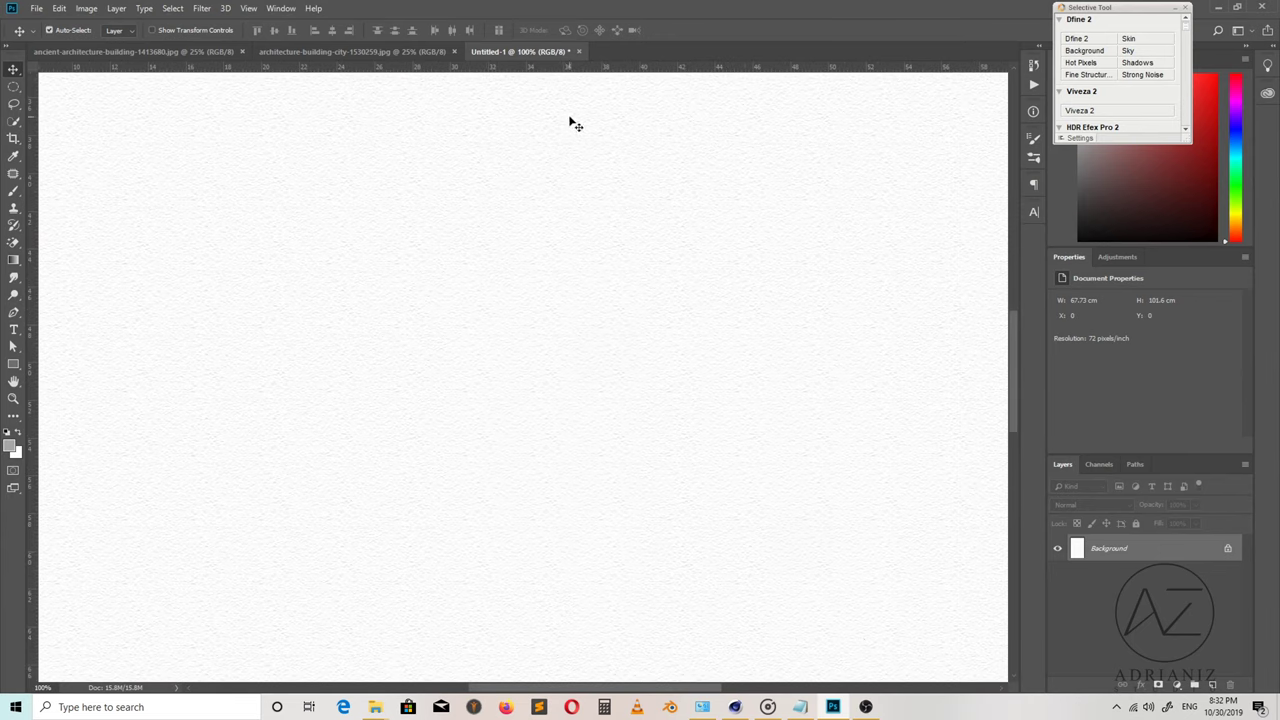
pyautogui.hotkey('ctrl', '-')
pyautogui.hotkey('ctrl', '-')
pyautogui.hotkey('ctrl', '-')
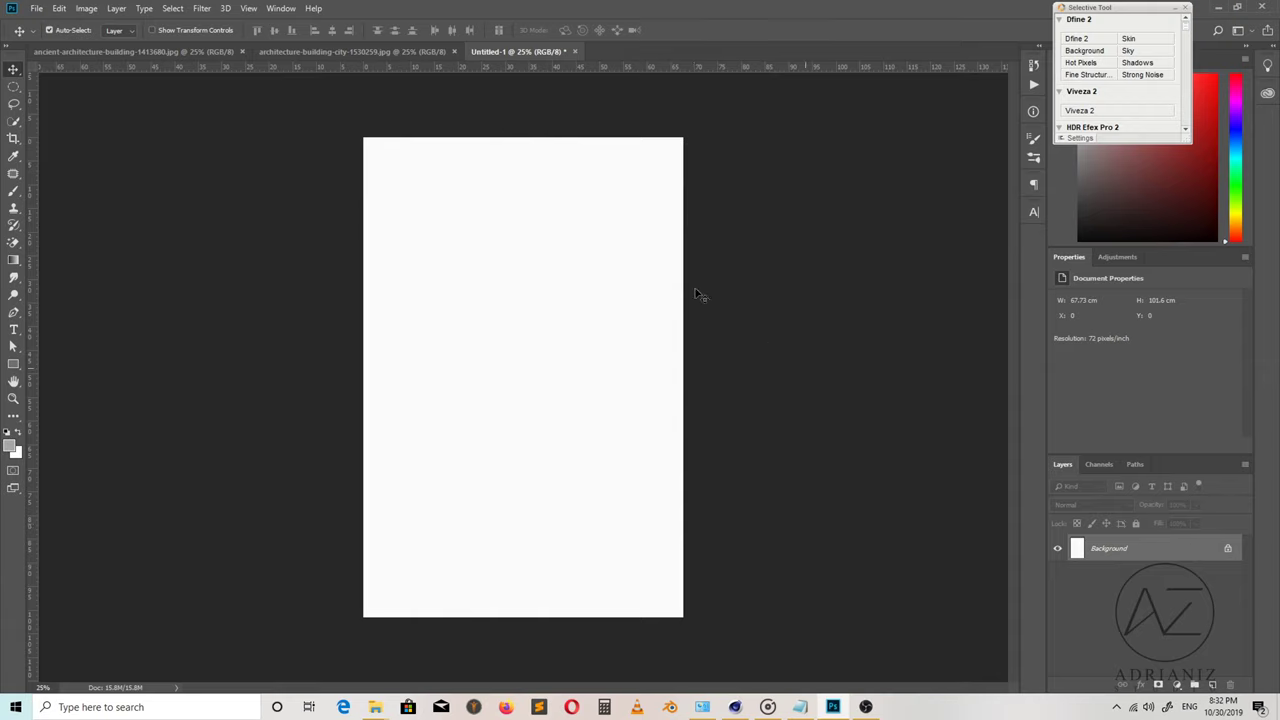
pyautogui.click(226, 8)
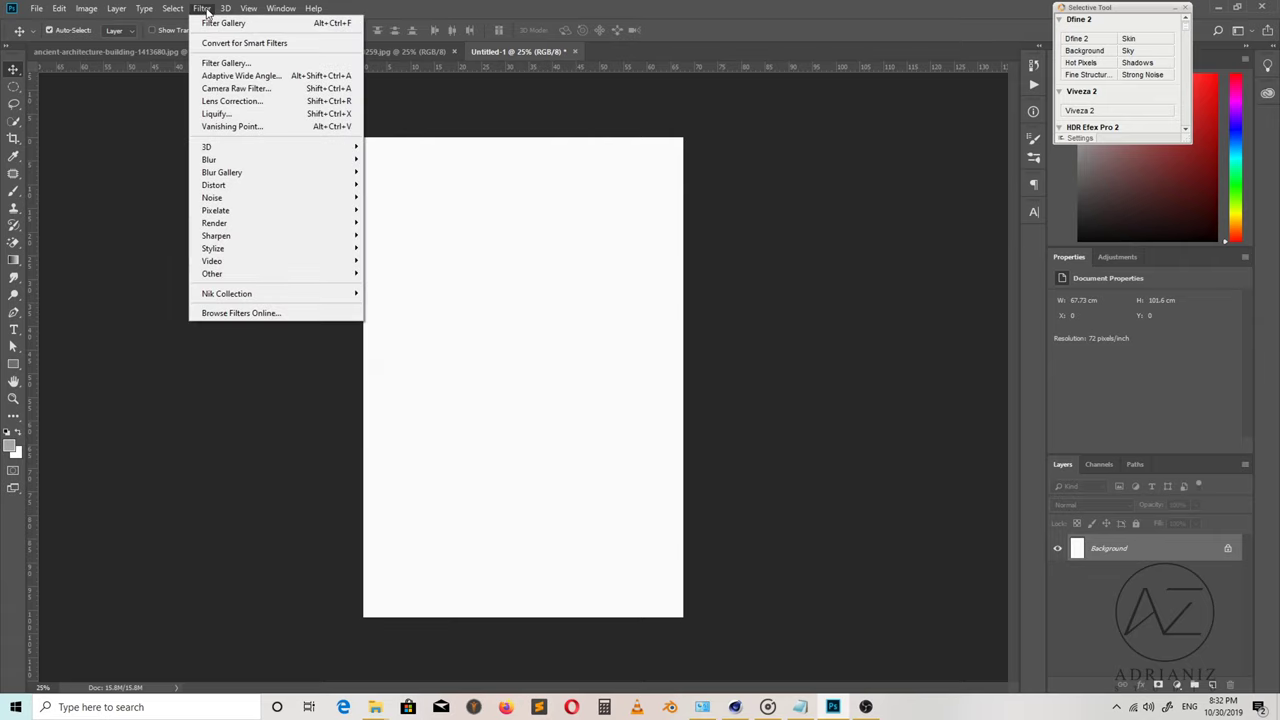
pyautogui.click(226, 26)
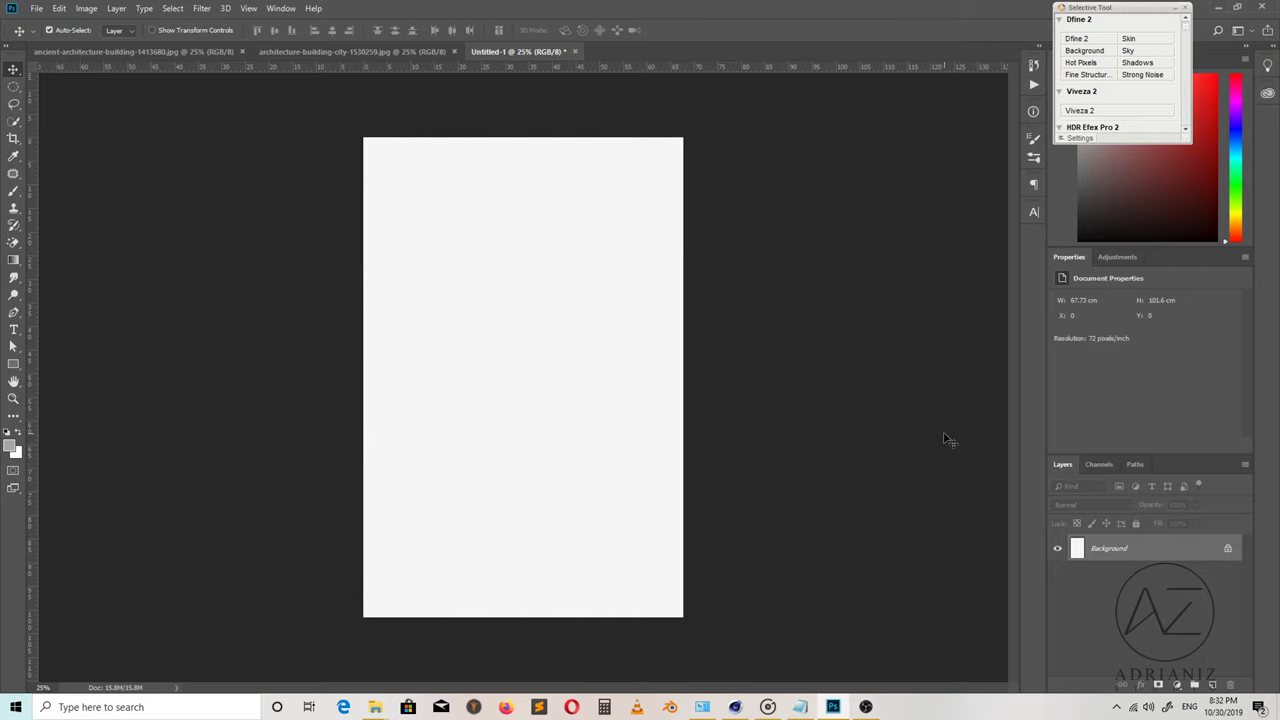
pyautogui.hotkey('ctrl', '+')
pyautogui.hotkey('ctrl', '+')
pyautogui.hotkey('ctrl', '+')
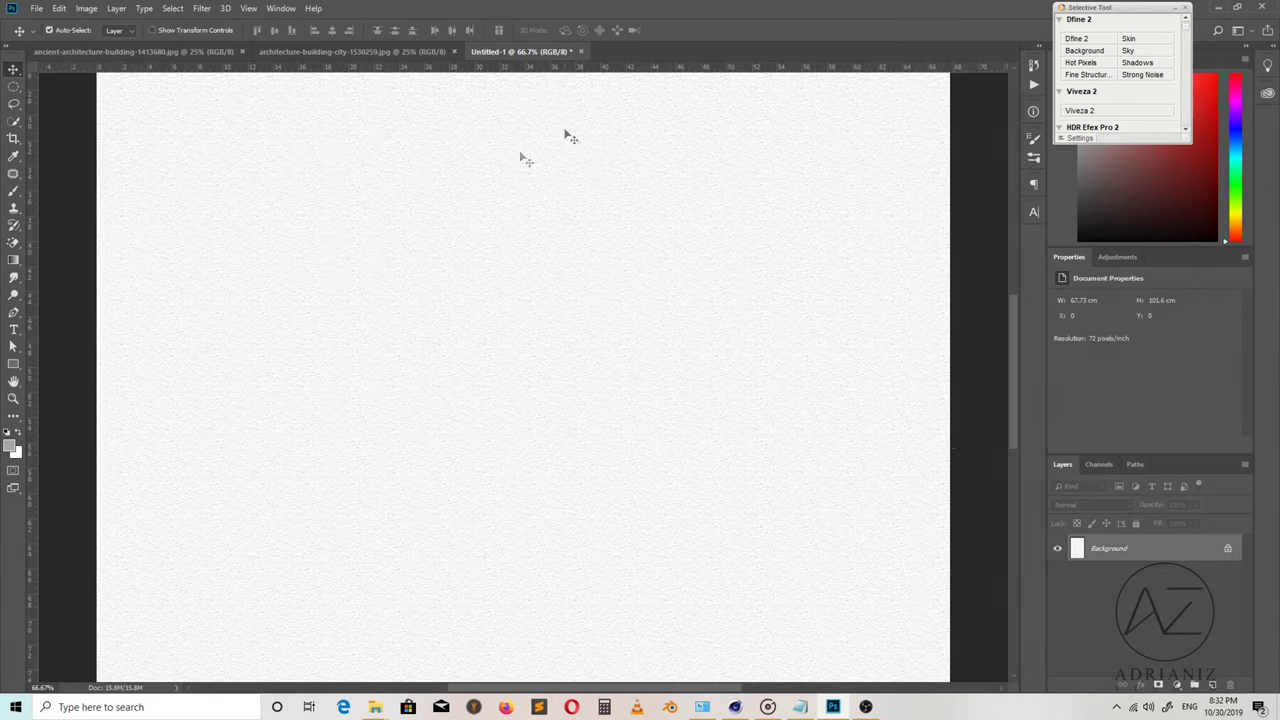
pyautogui.click(35, 8)
# In Save As, navigate through Documents to the Portraitss folder.
pyautogui.click(80, 155)
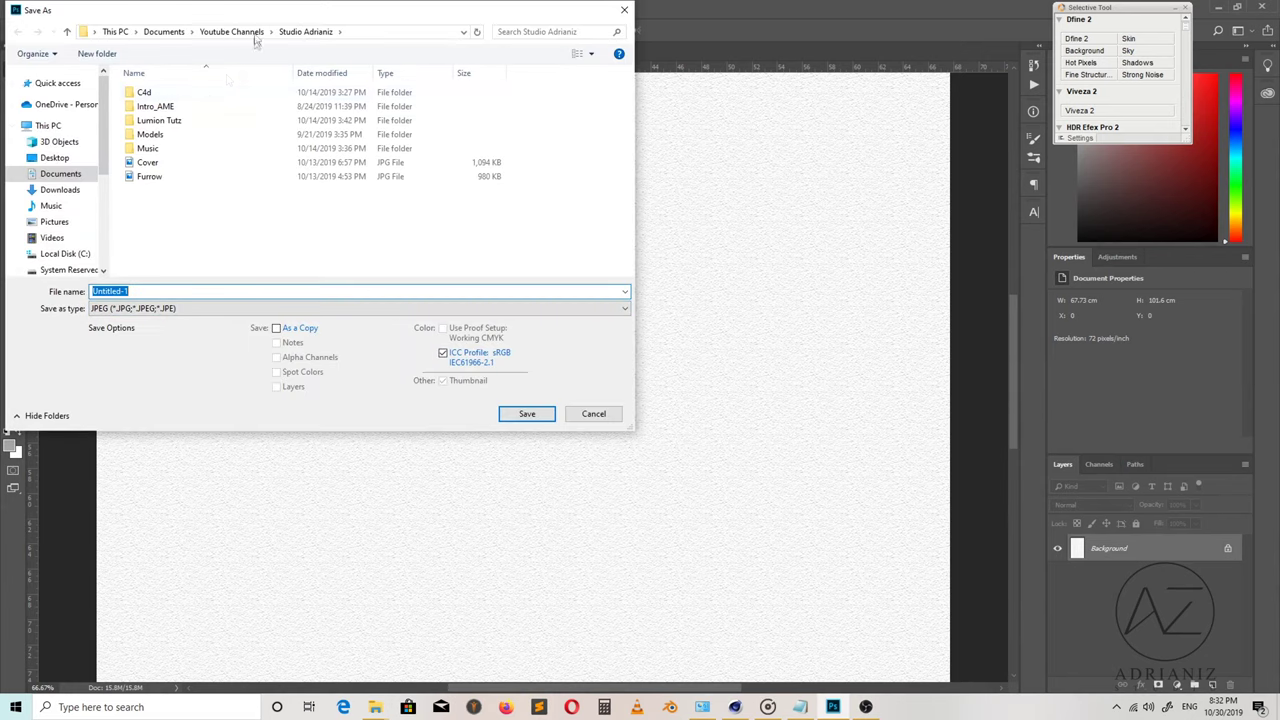
pyautogui.click(60, 175)
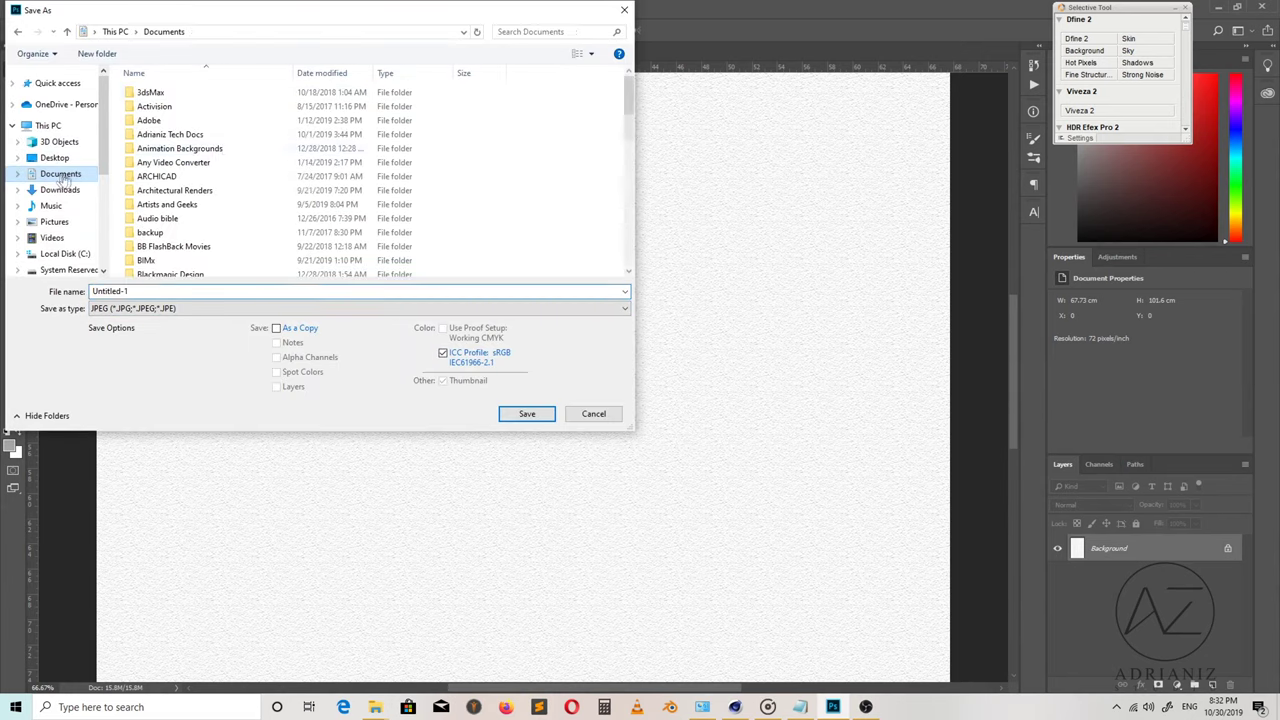
pyautogui.click(208, 164)
pyautogui.click(203, 192)
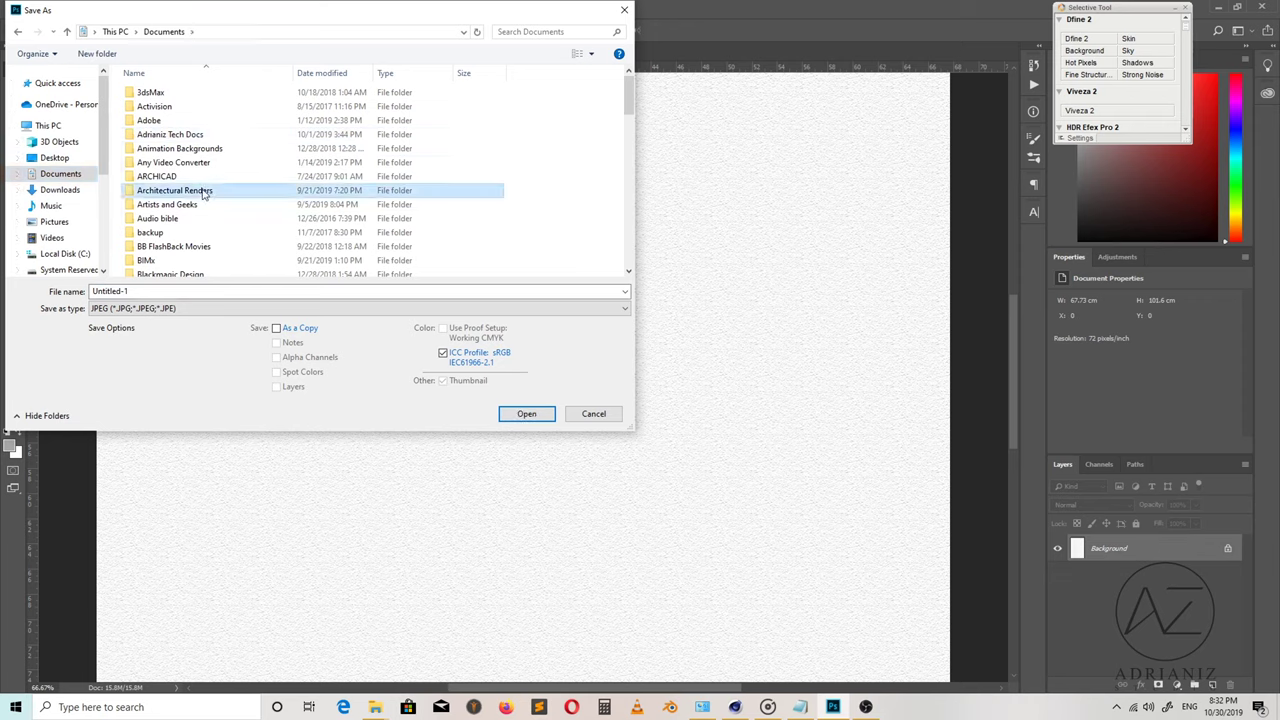
pyautogui.doubleClick(203, 192)
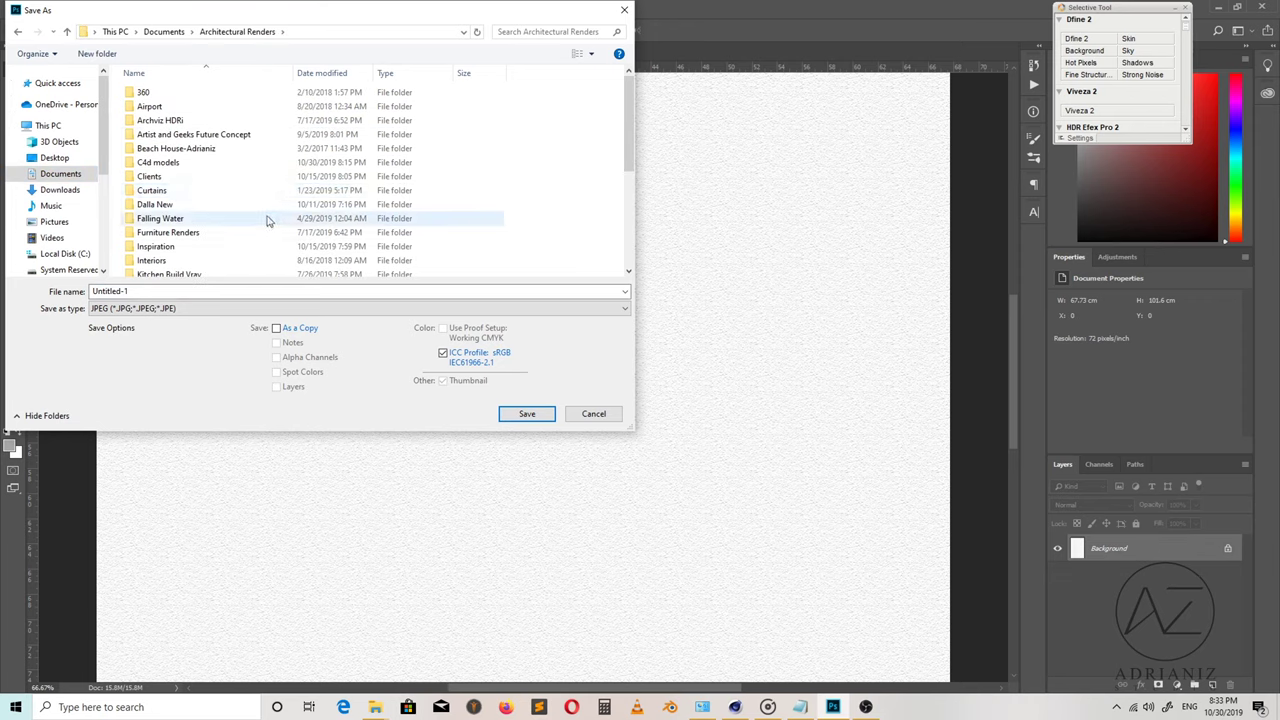
pyautogui.doubleClick(165, 163)
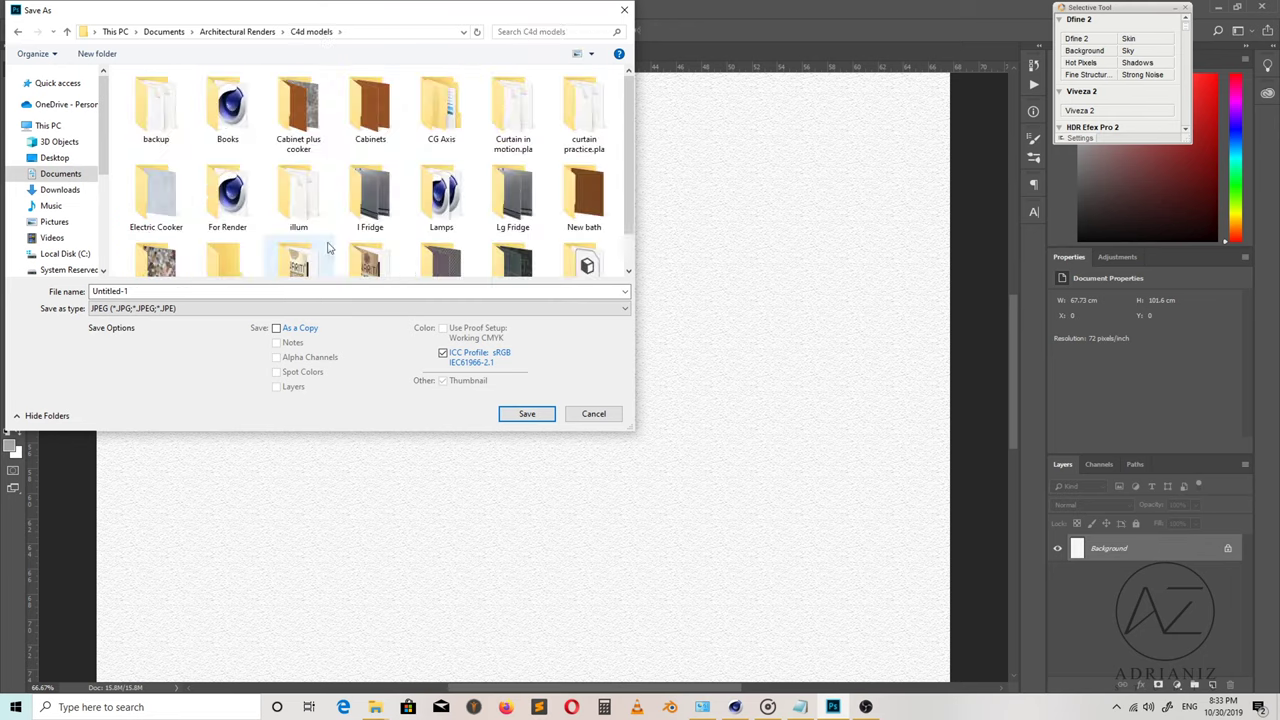
pyautogui.click(311, 219)
pyautogui.scroll(-1, 311, 219)
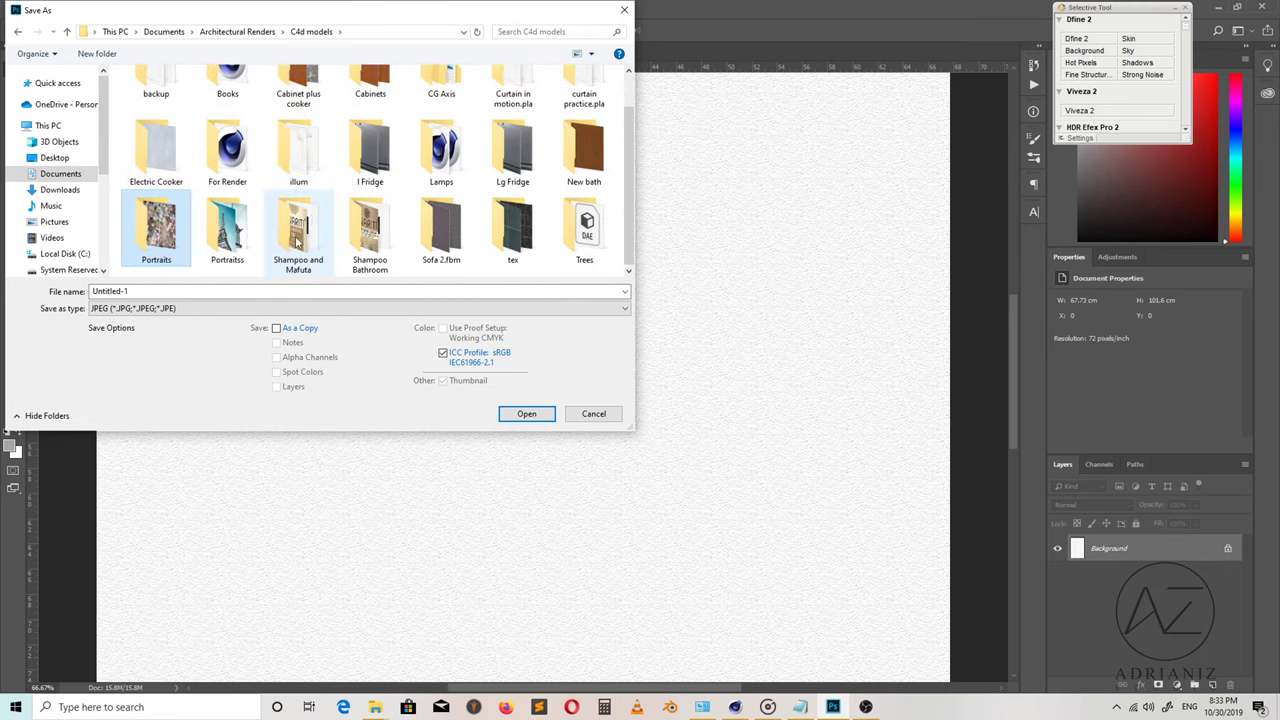
pyautogui.doubleClick(227, 228)
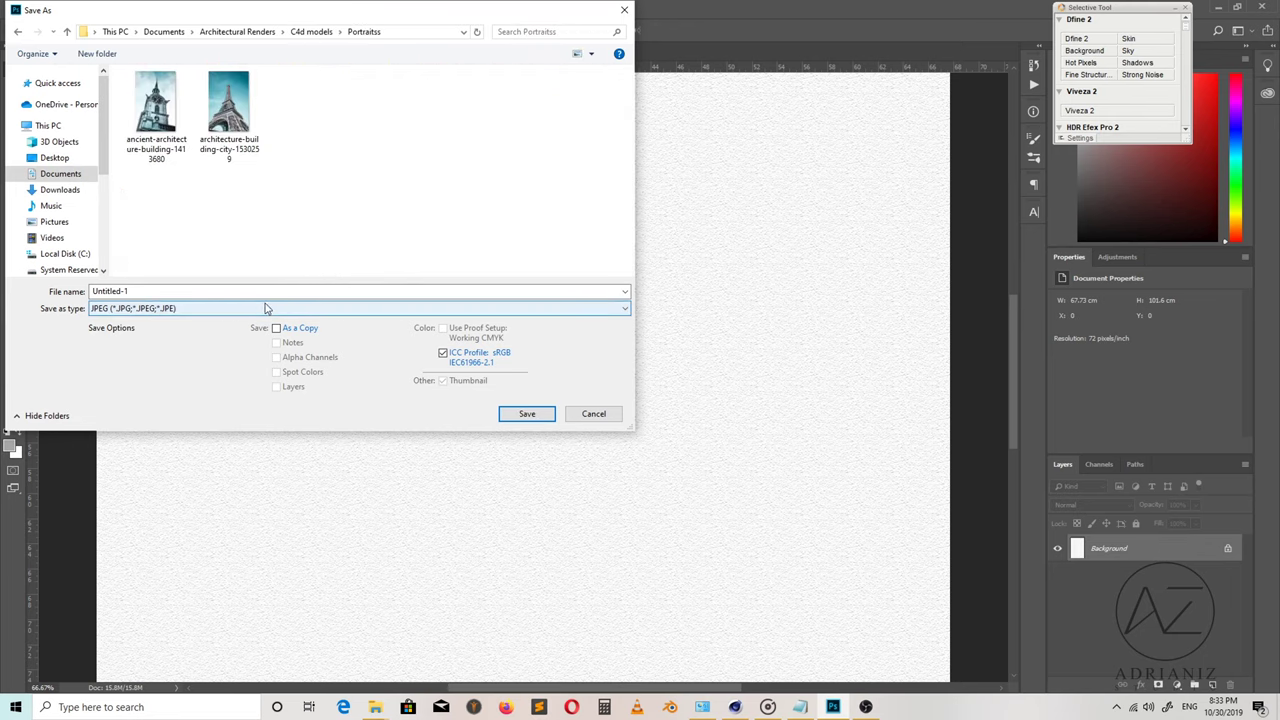
# Save the page as 'paper texture.jpg' at JPEG quality 10.
pyautogui.doubleClick(260, 291)
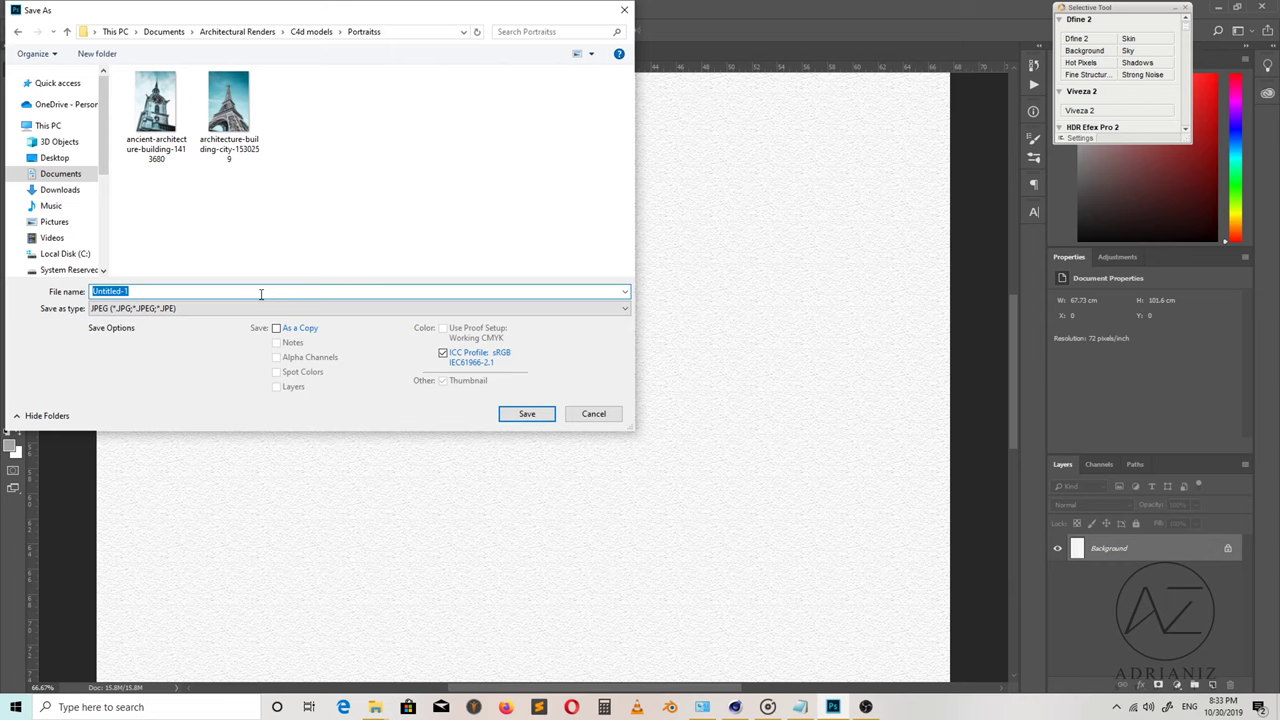
pyautogui.write('paper texture')
pyautogui.click(524, 416)
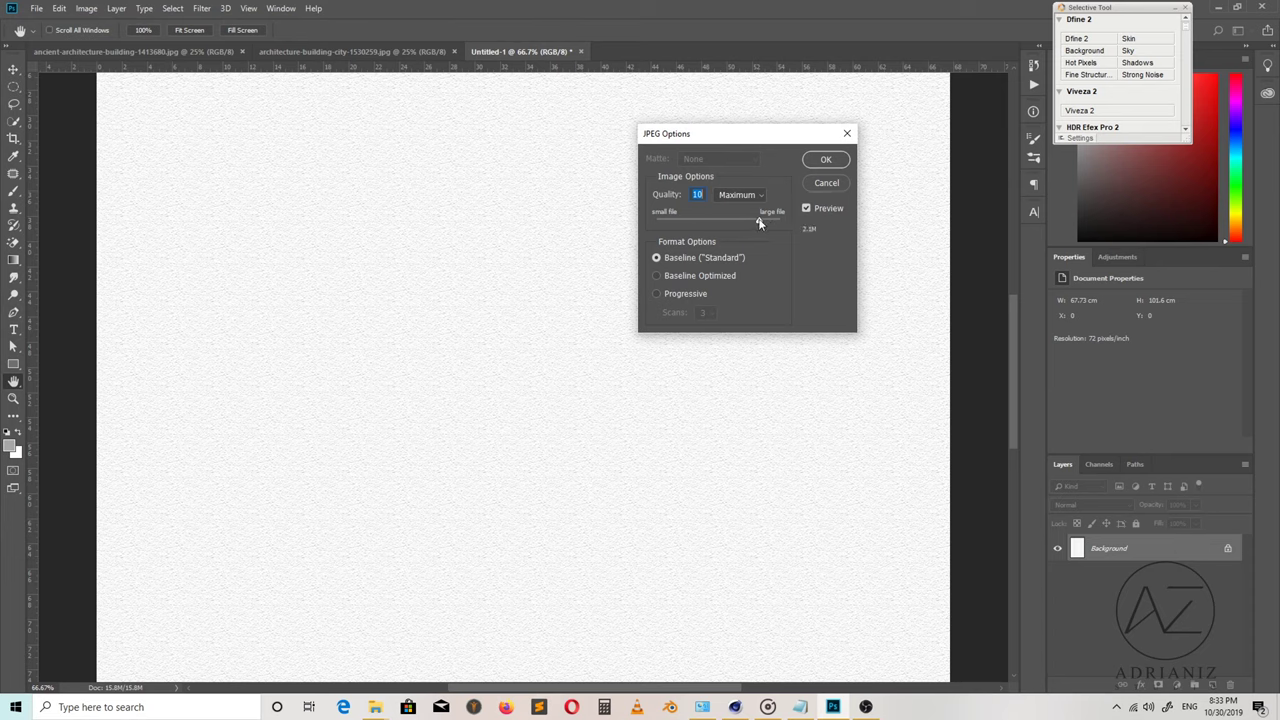
pyautogui.click(825, 162)
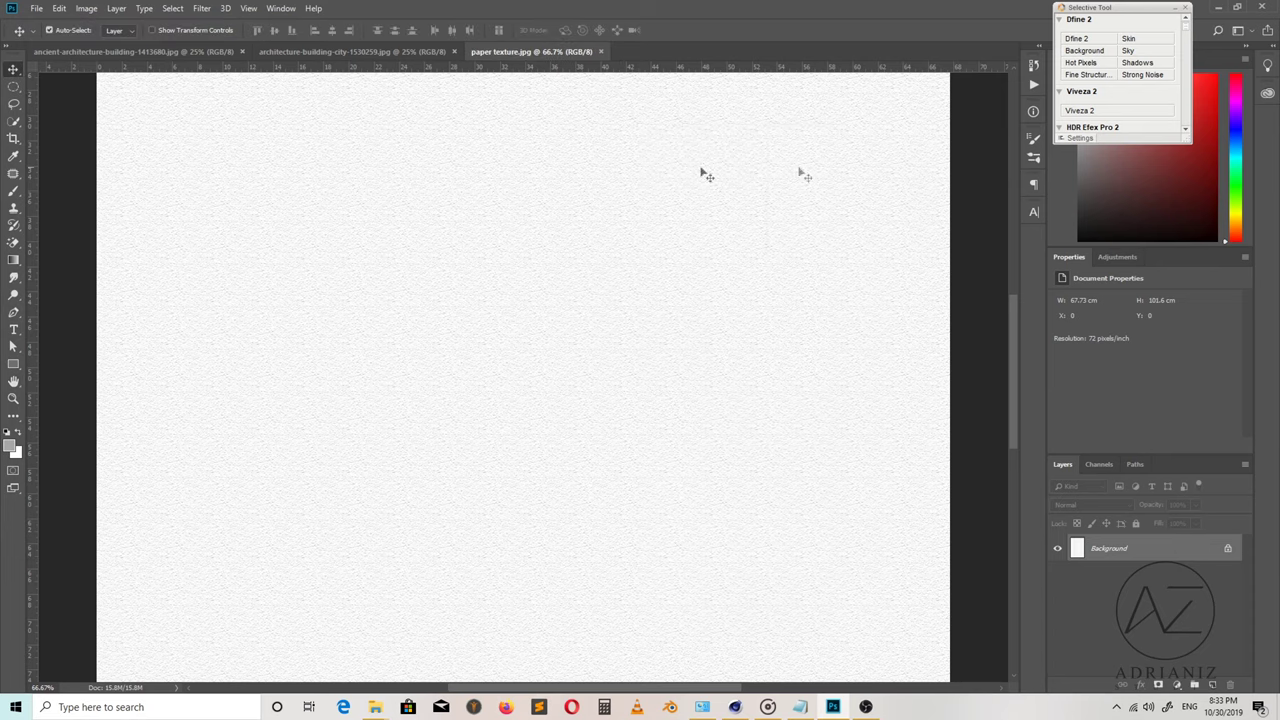
pyautogui.click(424, 50)
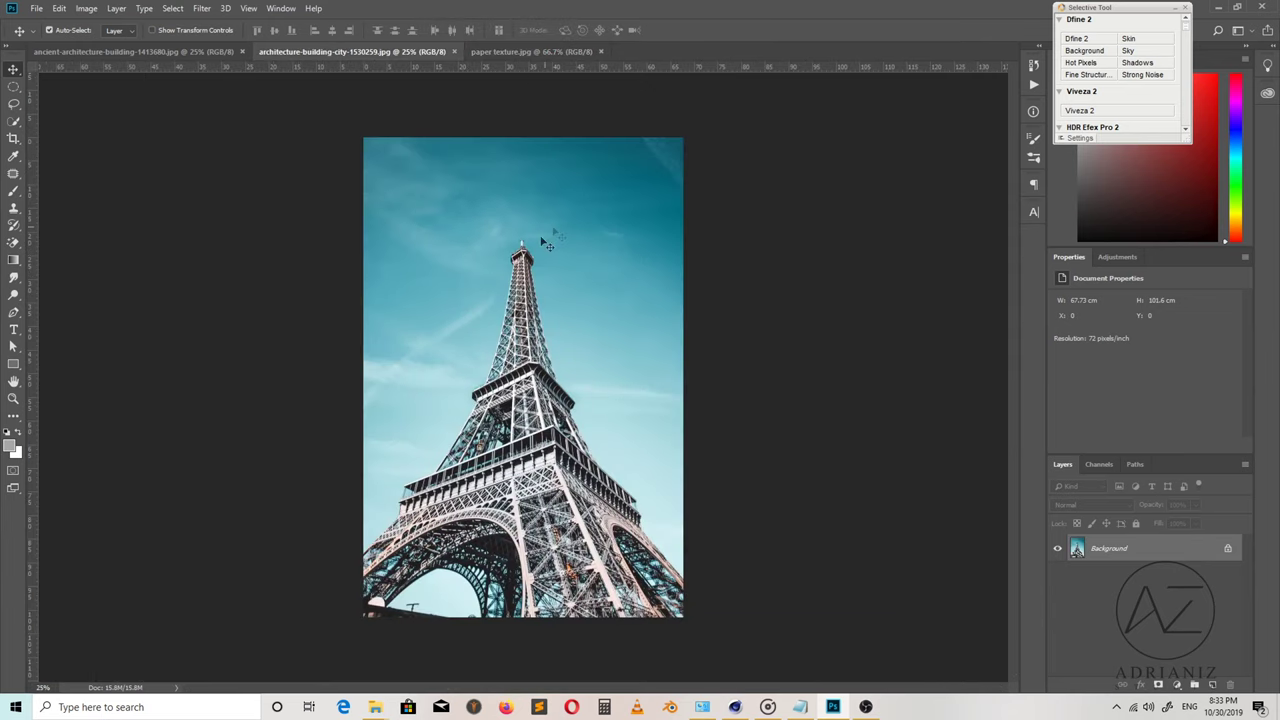
# On the clock-tower photo, open the Filter Gallery at 50% preview and expand the Sketch filters.
pyautogui.click(58, 50)
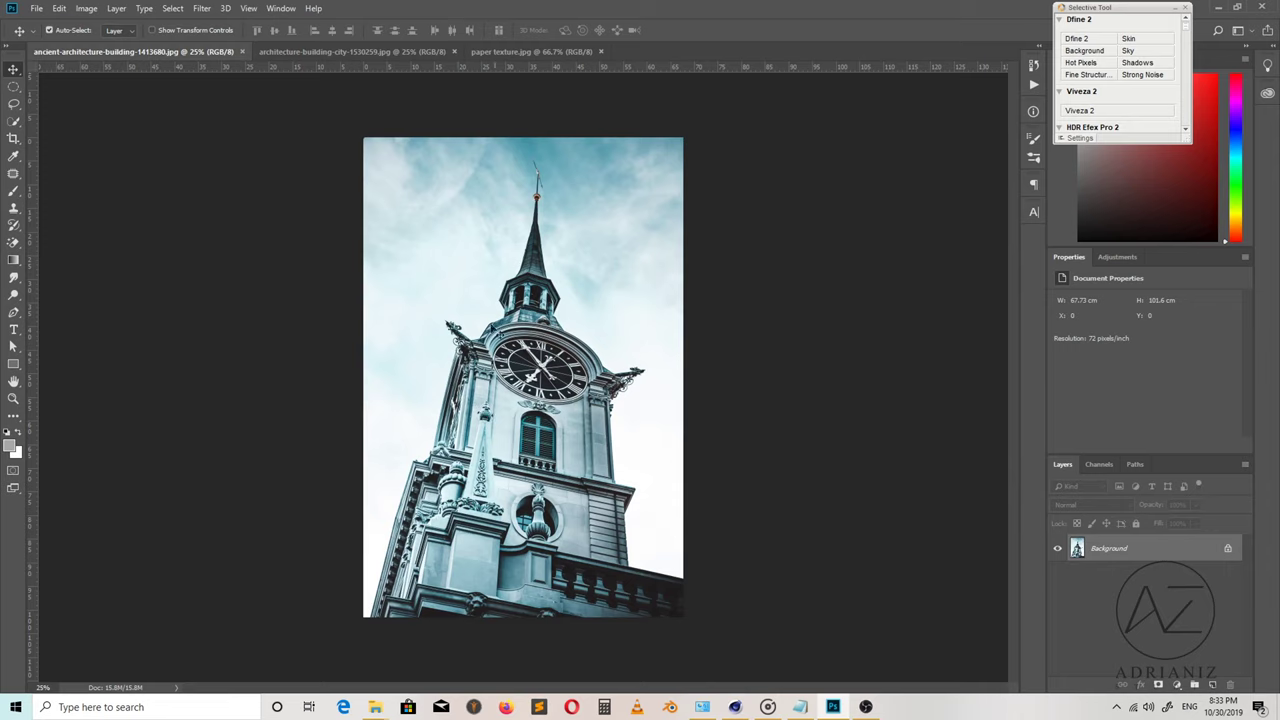
pyautogui.click(202, 9)
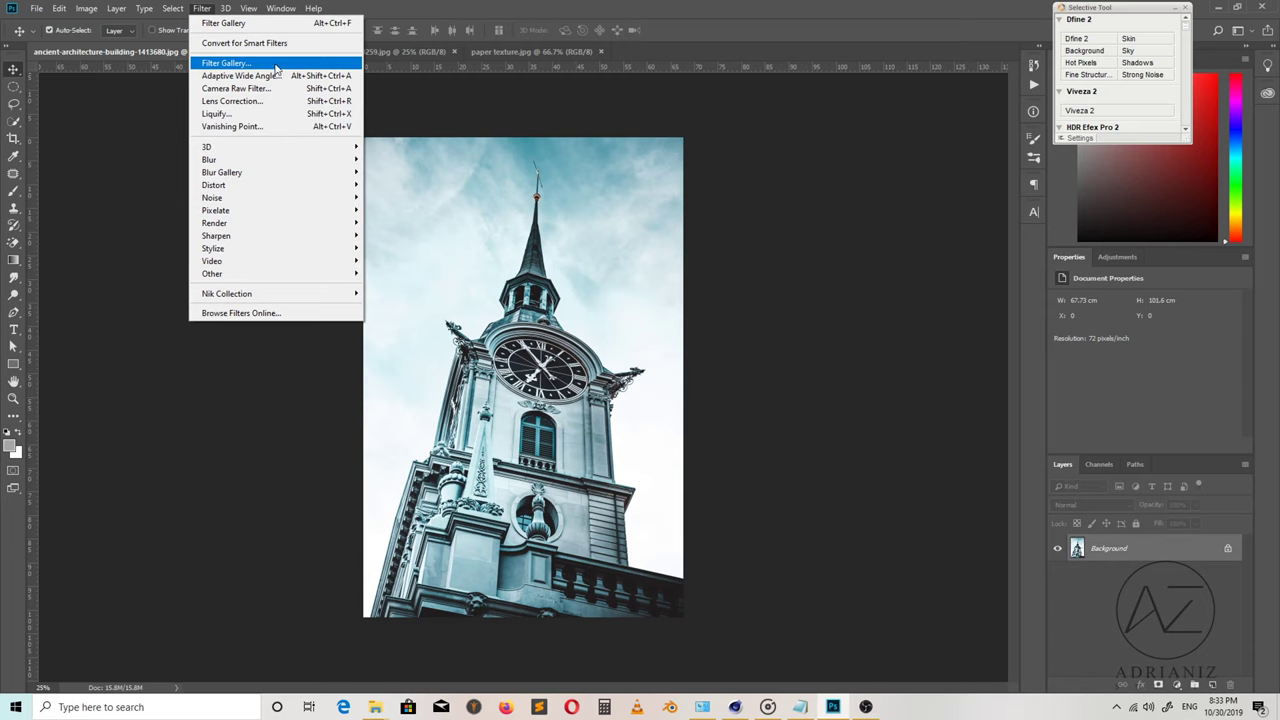
pyautogui.click(275, 65)
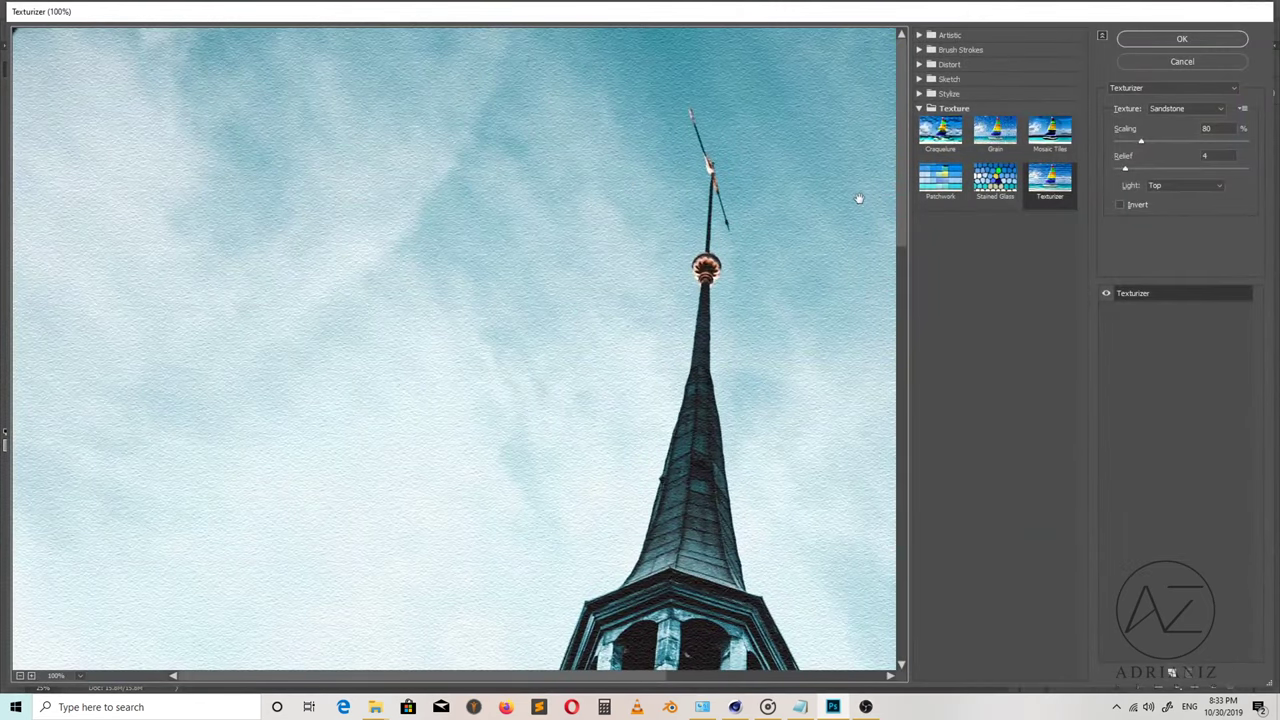
pyautogui.hotkey('ctrl', '-')
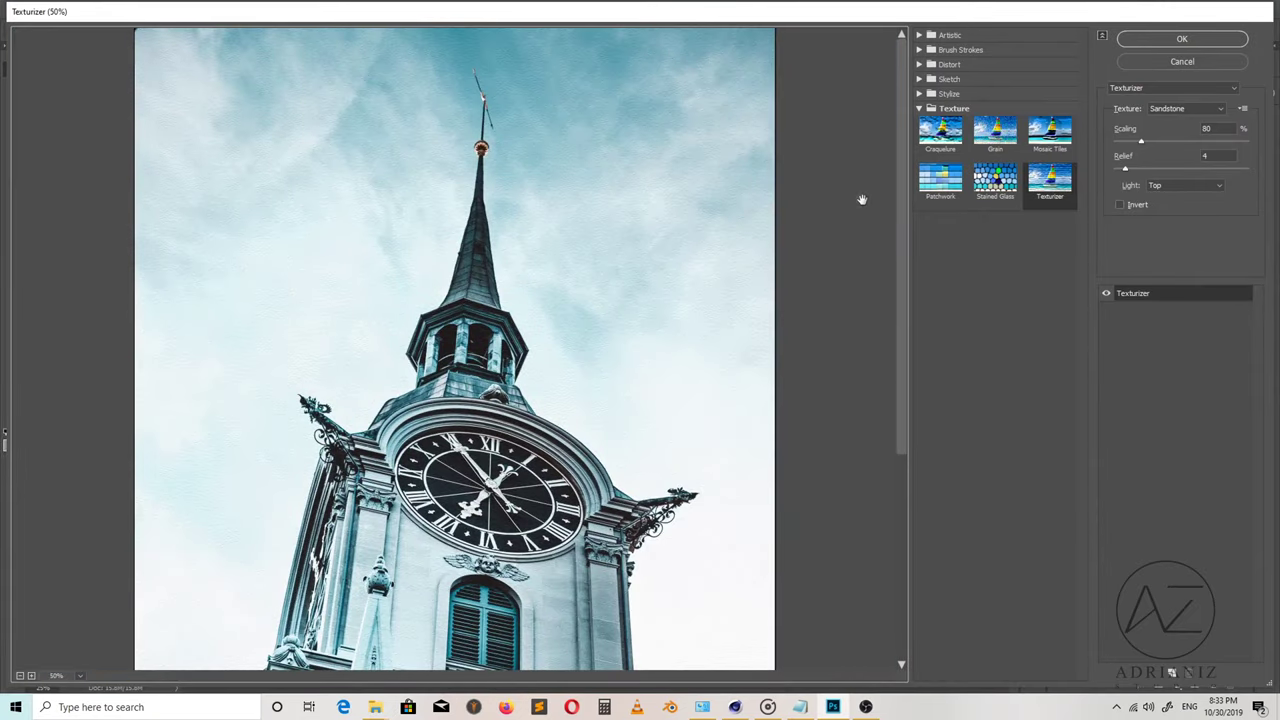
pyautogui.click(919, 109)
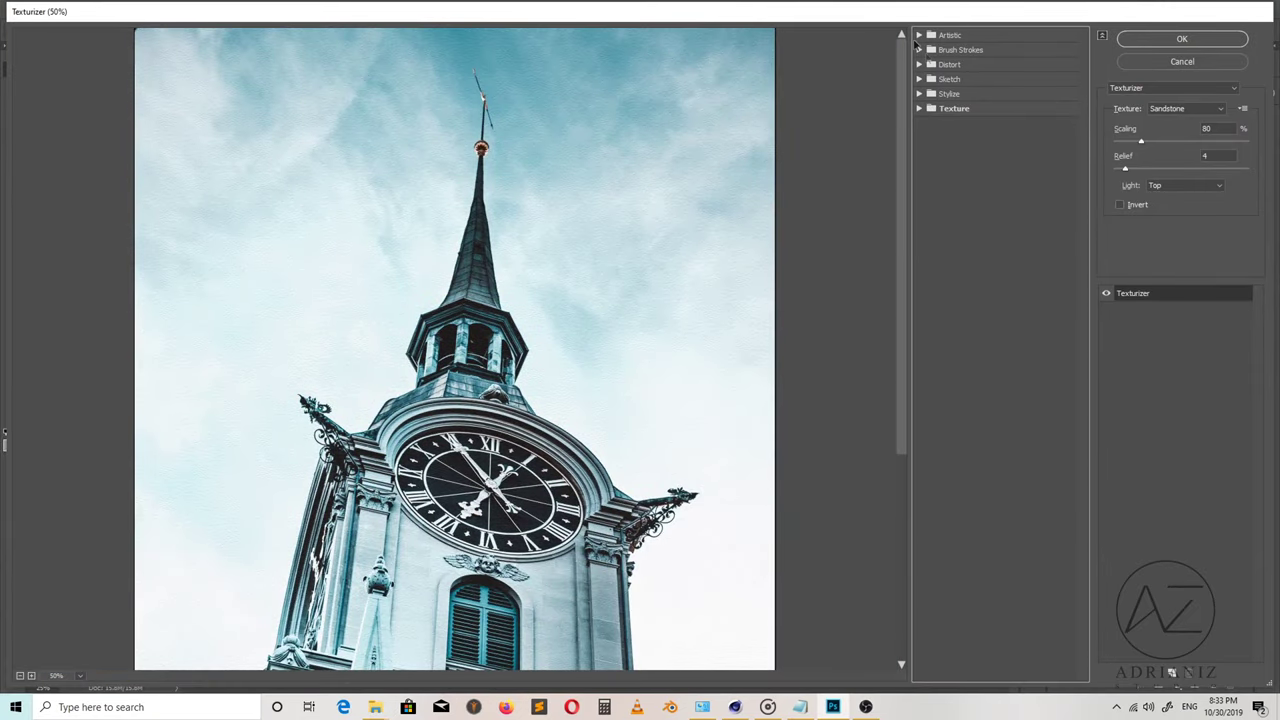
pyautogui.click(919, 36)
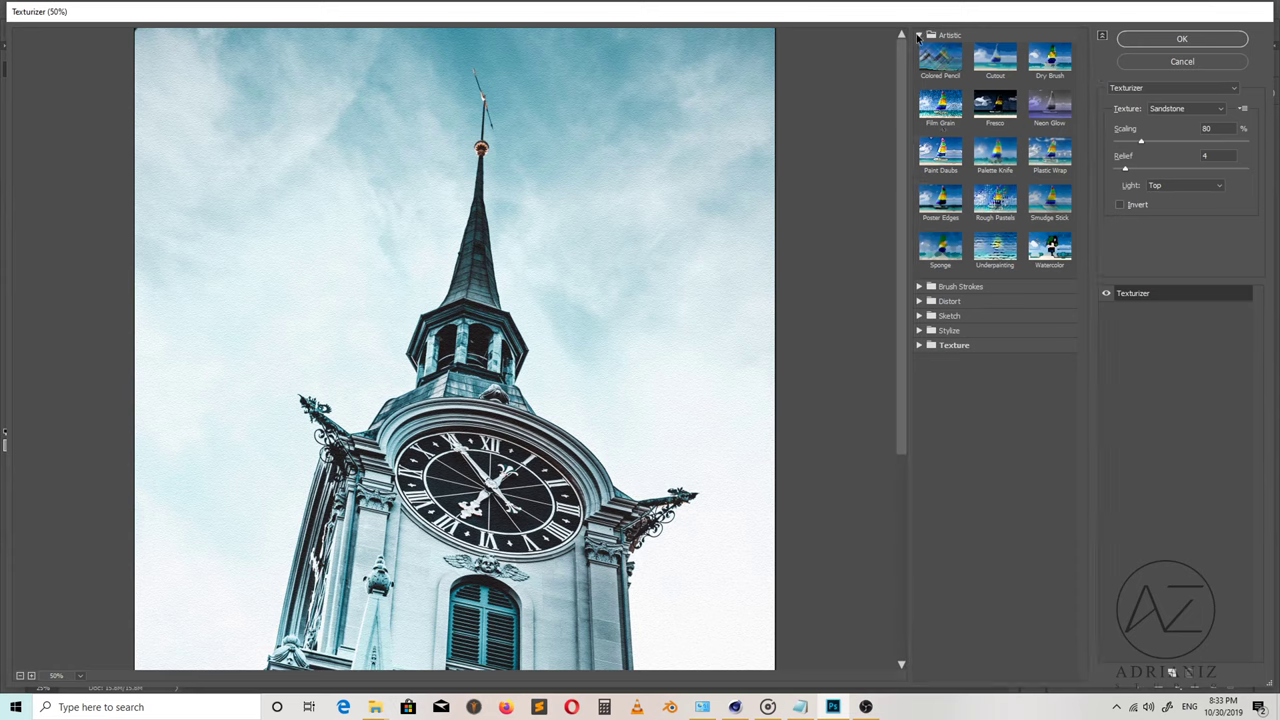
pyautogui.click(919, 36)
pyautogui.click(920, 50)
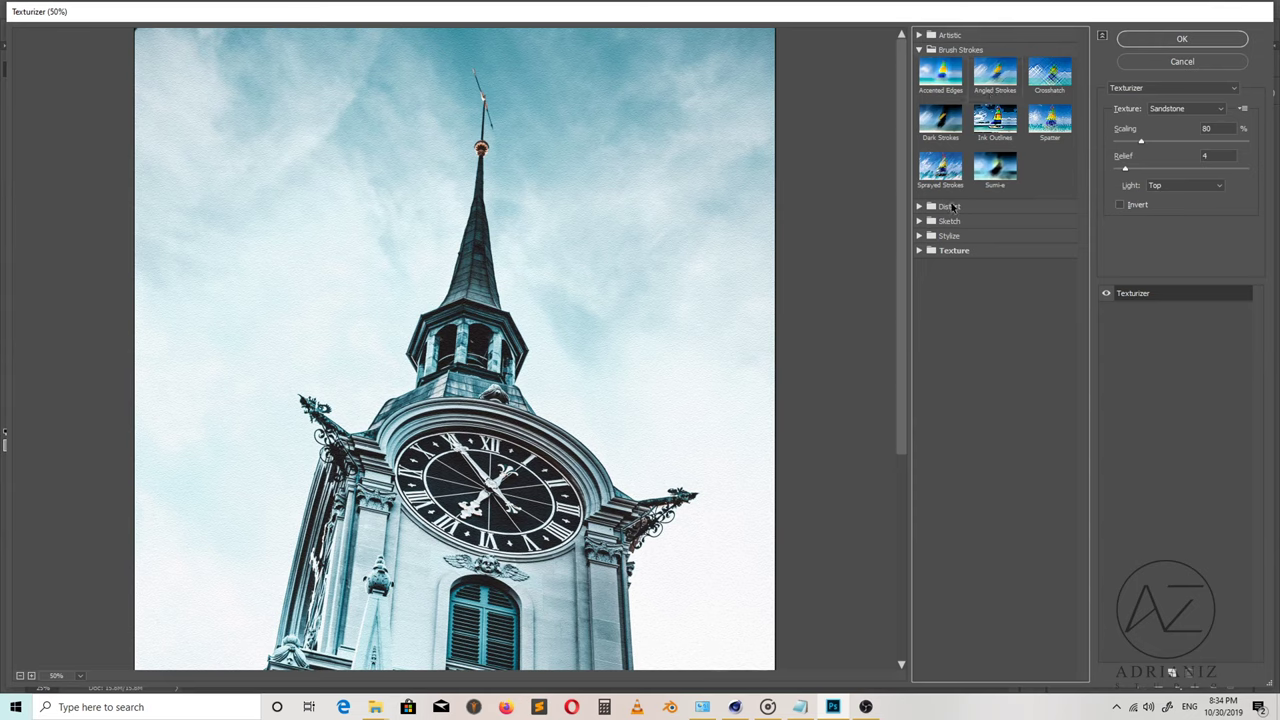
pyautogui.click(919, 50)
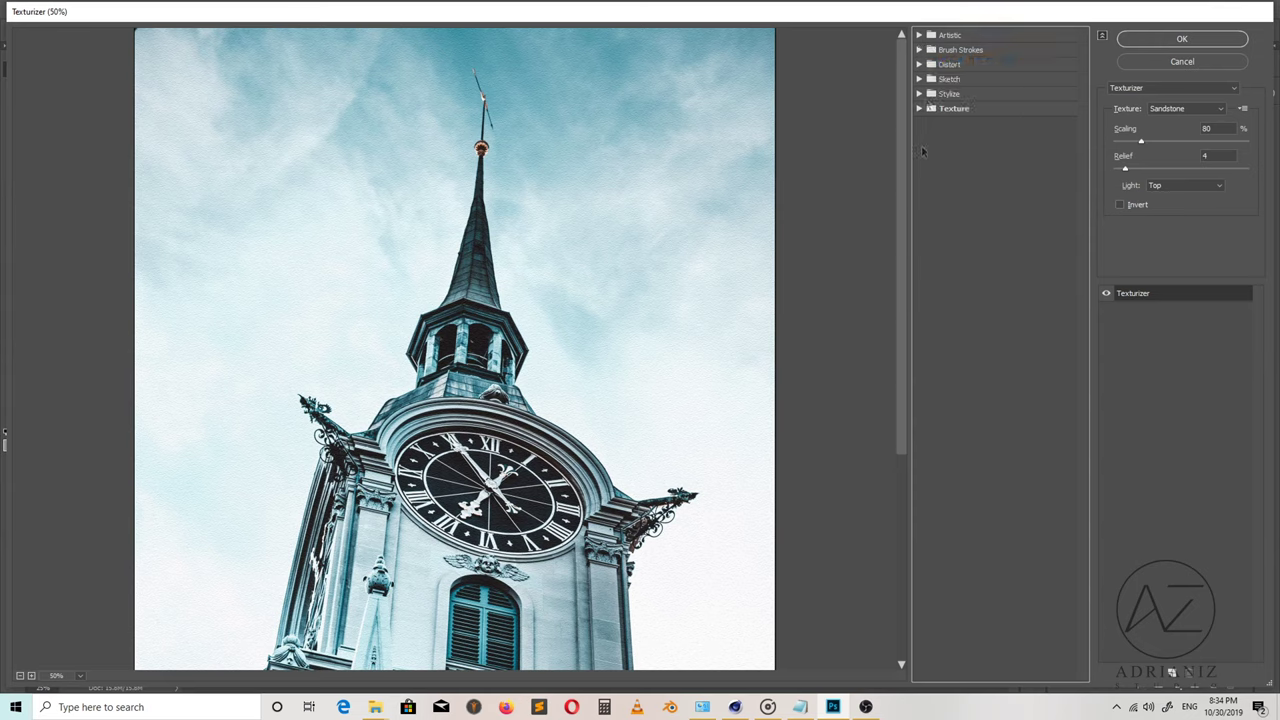
pyautogui.click(919, 79)
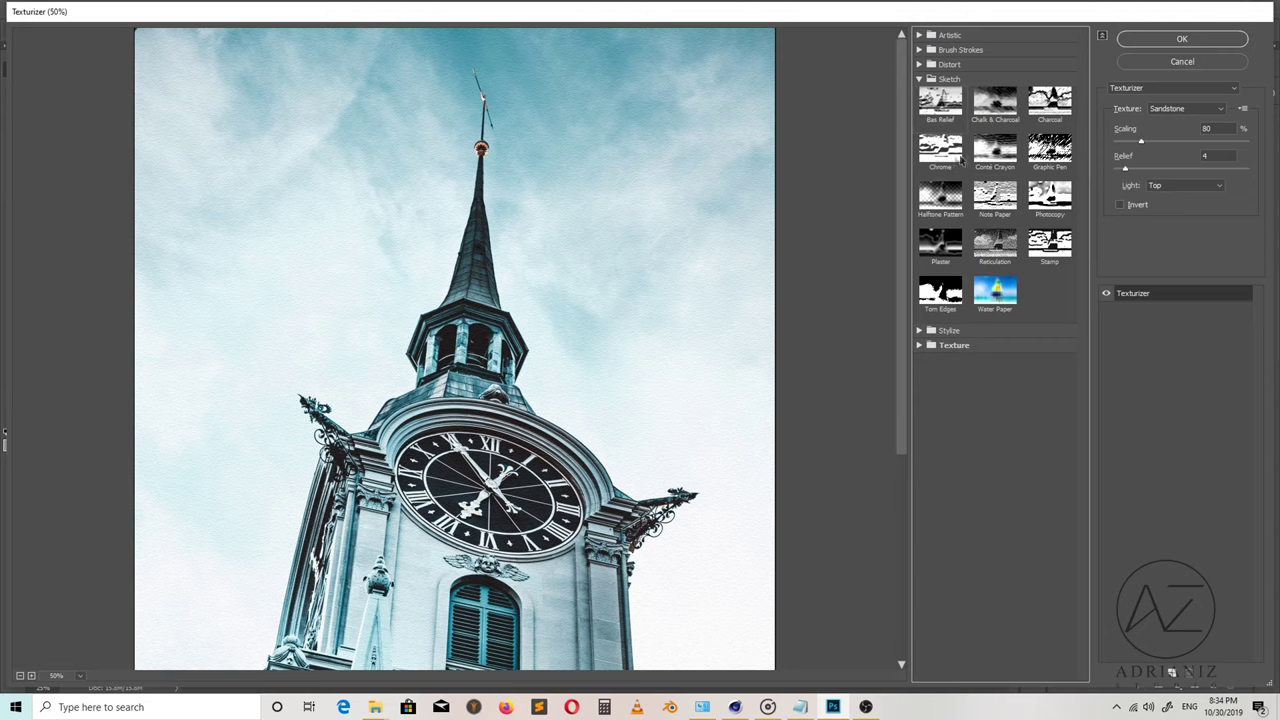
# Apply Graphic Pen to the clock tower with stroke length 15 and light/dark balance 50.
pyautogui.click(1050, 150)
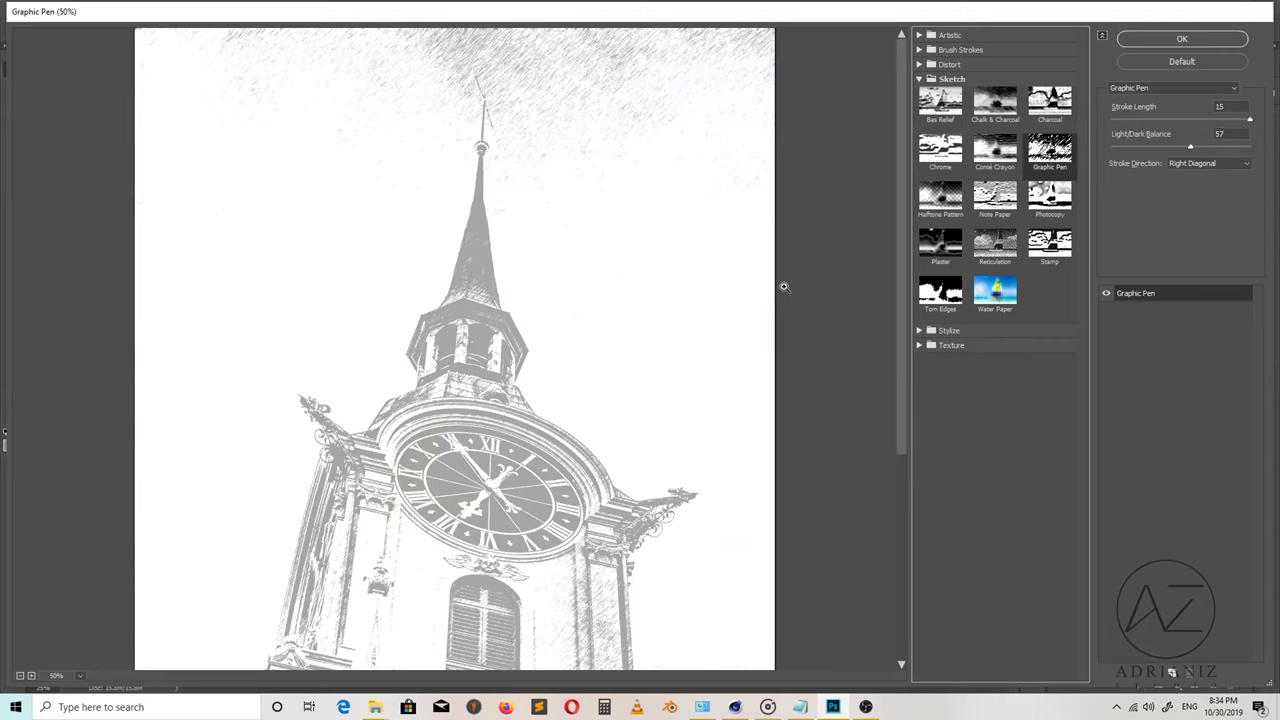
pyautogui.keyDown('alt'); pyautogui.click(784, 287); pyautogui.keyUp('alt')
pyautogui.keyDown('alt'); pyautogui.click(784, 287); pyautogui.keyUp('alt')
pyautogui.keyDown('ctrl'); pyautogui.click(784, 287); pyautogui.keyUp('ctrl')
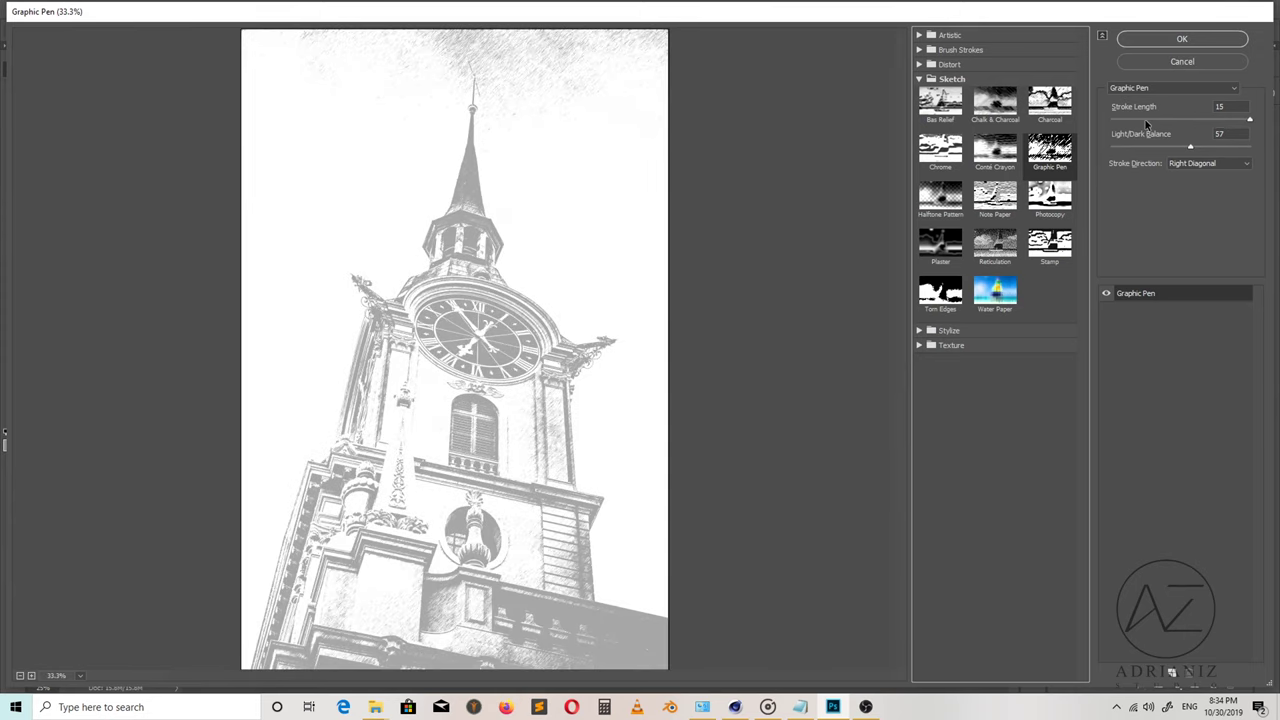
pyautogui.moveTo(1251, 121); pyautogui.dragTo(1233, 121)
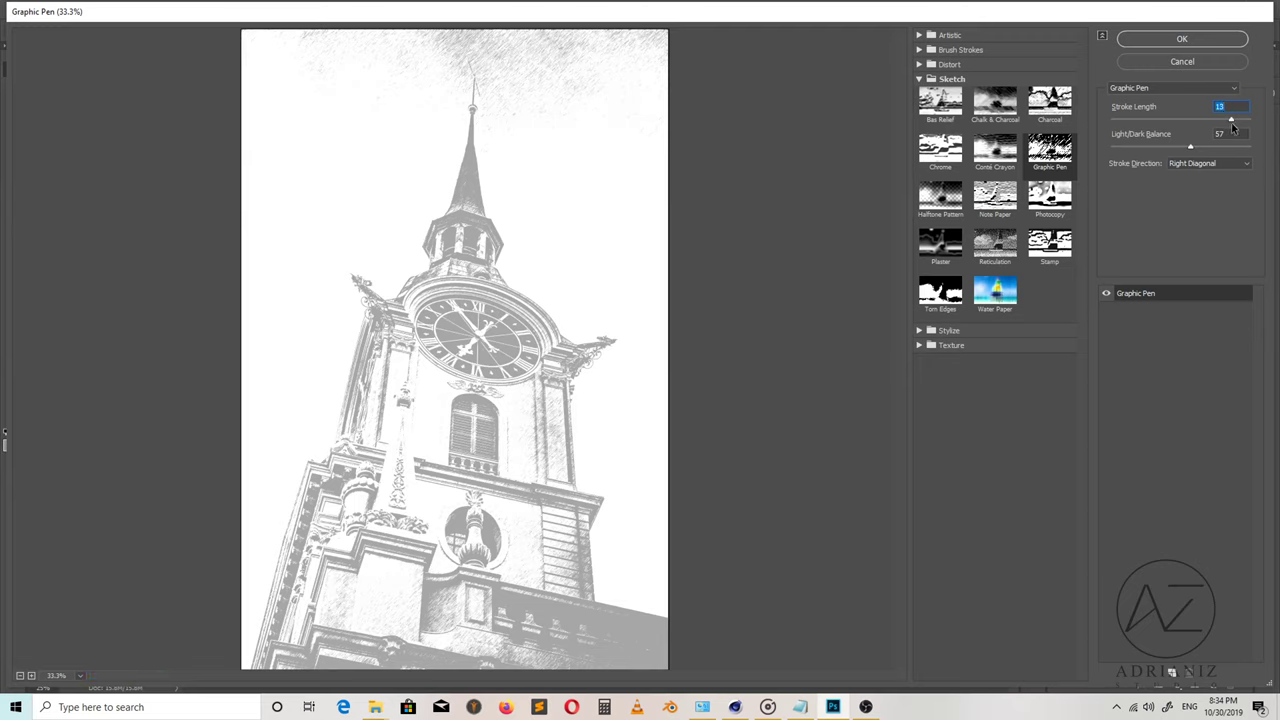
pyautogui.moveTo(1232, 121); pyautogui.dragTo(1268, 122)
pyautogui.moveTo(1190, 149); pyautogui.dragTo(1222, 155)
pyautogui.moveTo(1221, 148); pyautogui.dragTo(1176, 155)
pyautogui.write('50')
pyautogui.click(1130, 374)
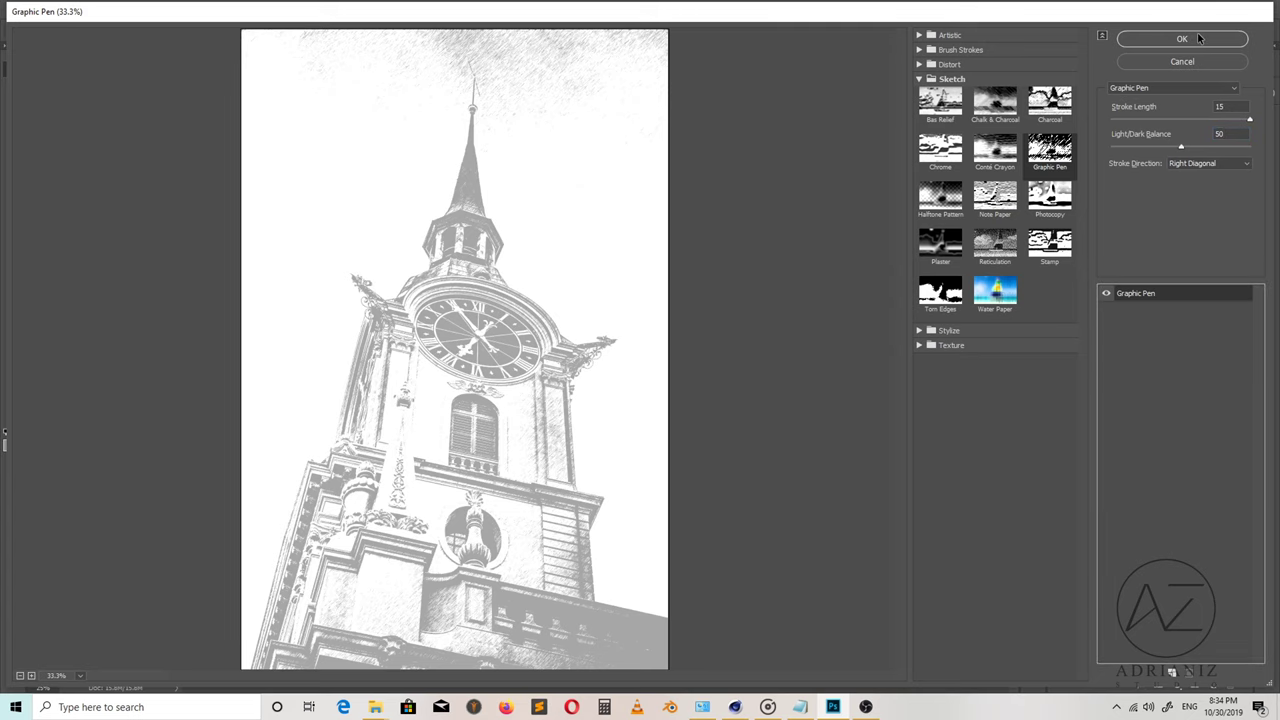
pyautogui.click(1198, 38)
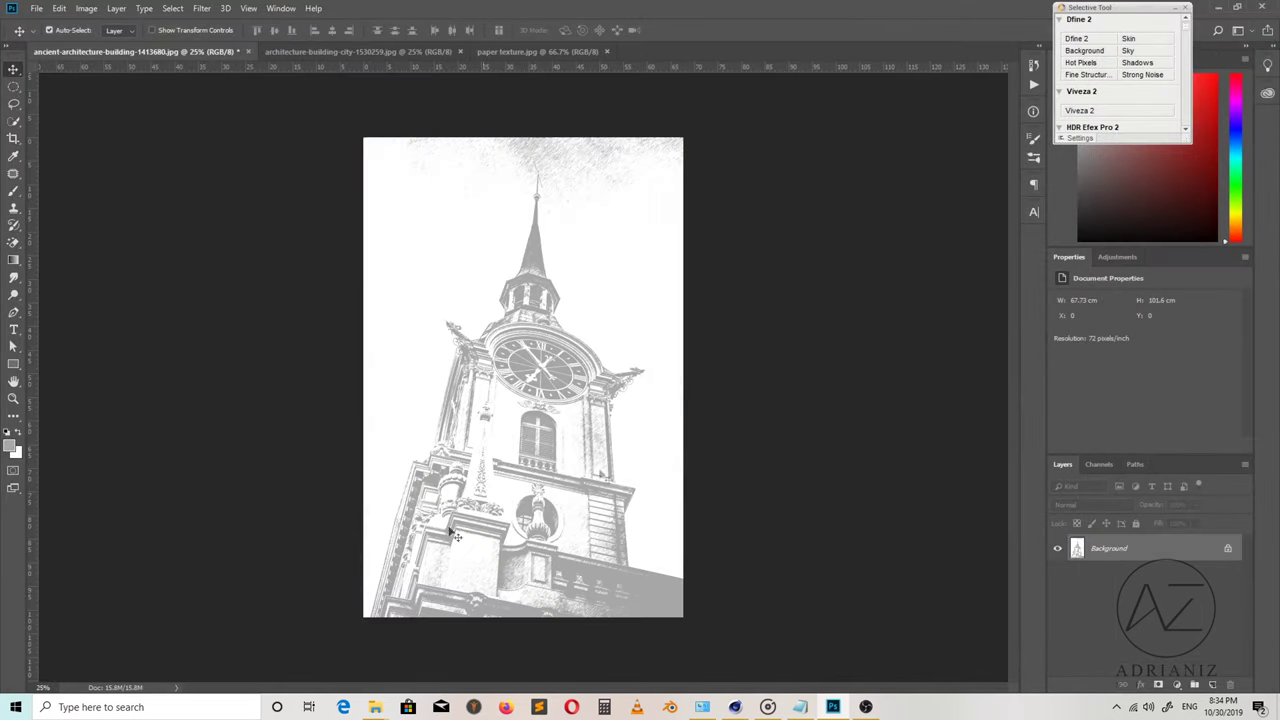
# Add a Levels adjustment layer with black input 155 to darken the sketch.
pyautogui.click(1177, 688)
pyautogui.click(1213, 508)
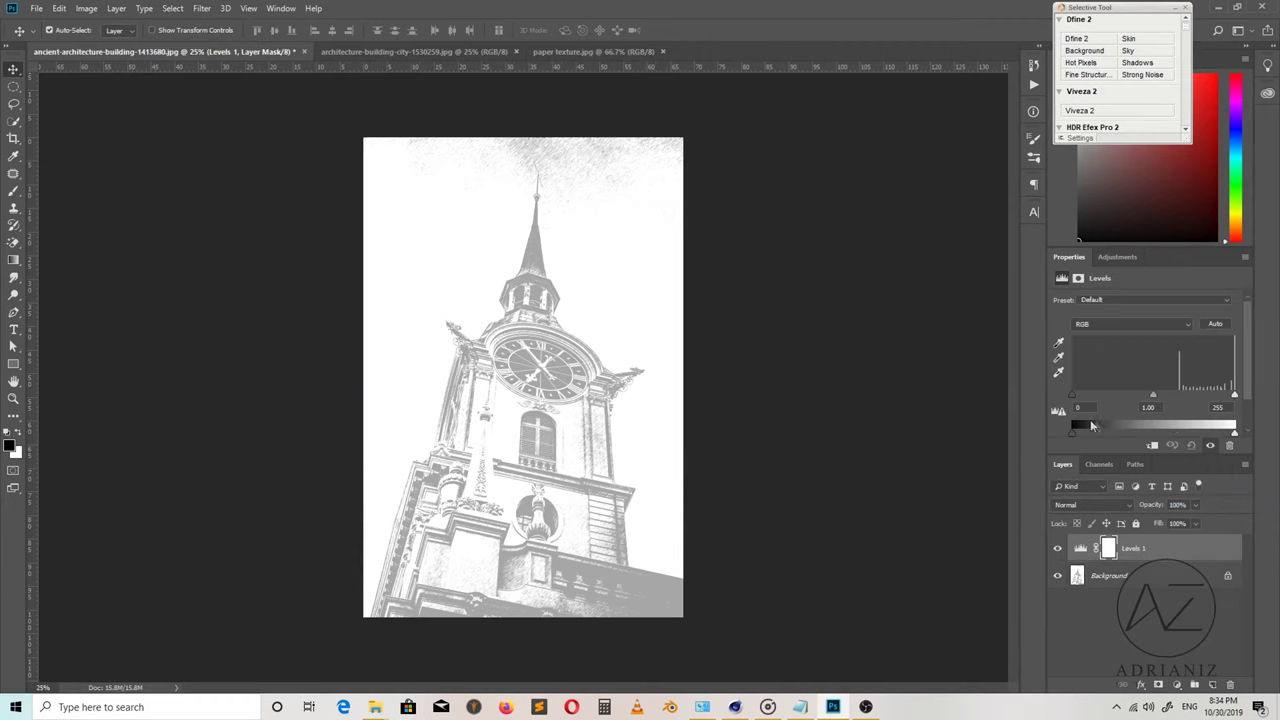
pyautogui.moveTo(1075, 398); pyautogui.dragTo(1178, 399)
pyautogui.moveTo(1177, 403); pyautogui.dragTo(1173, 408)
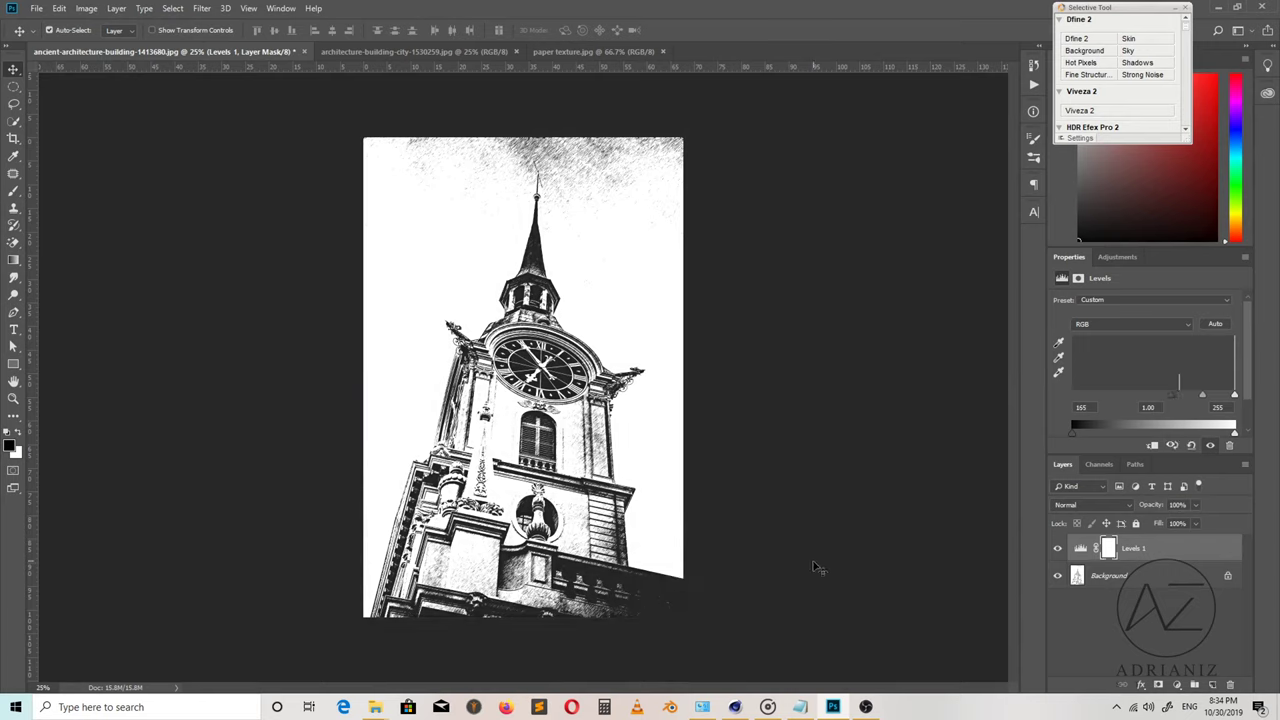
pyautogui.hotkey('ctrl', 'z')
# Save the sketch as the JPEG 'eiffel drawn' at quality 10.
pyautogui.click(36, 8)
pyautogui.click(58, 158)
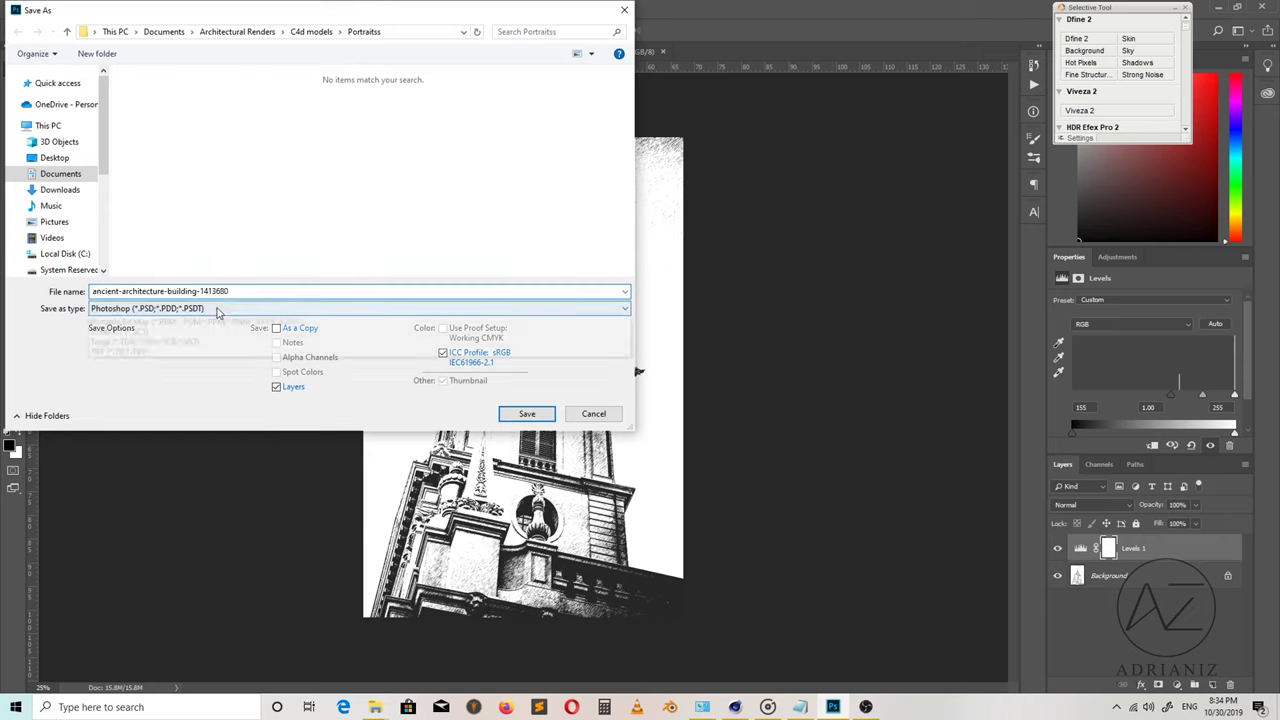
pyautogui.click(217, 310)
pyautogui.click(183, 411)
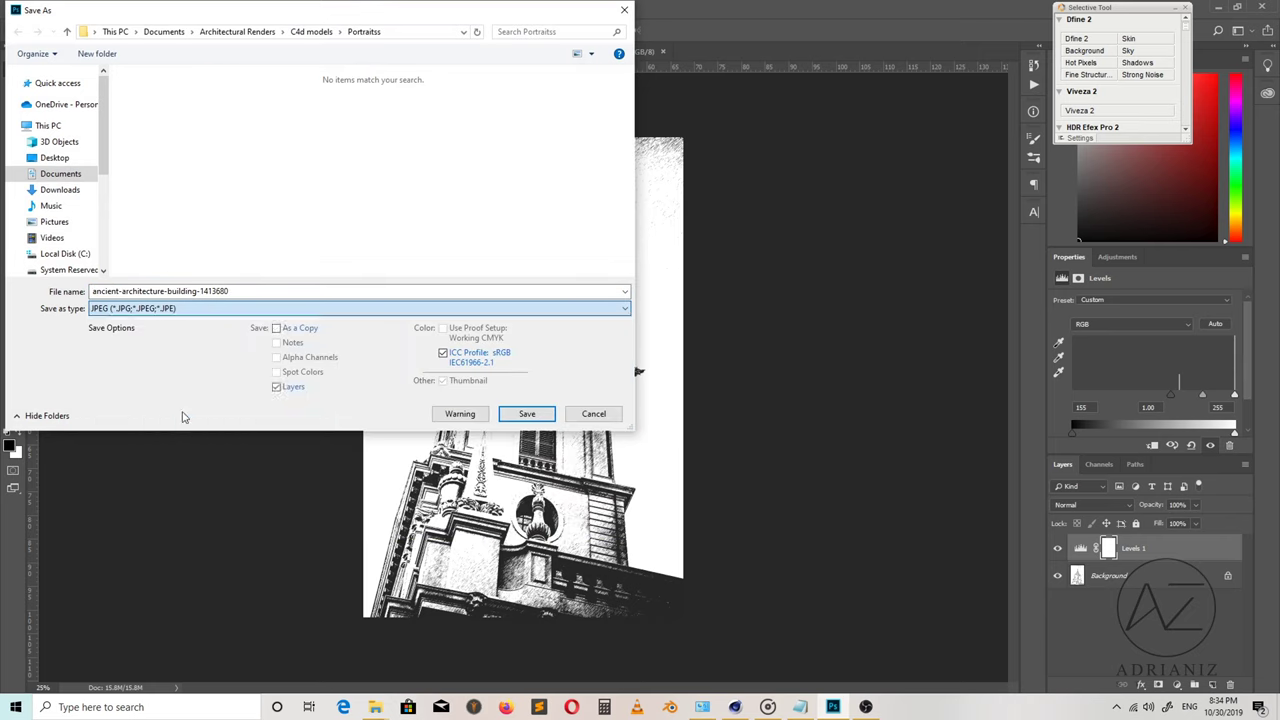
pyautogui.moveTo(233, 290); pyautogui.dragTo(5, 288)
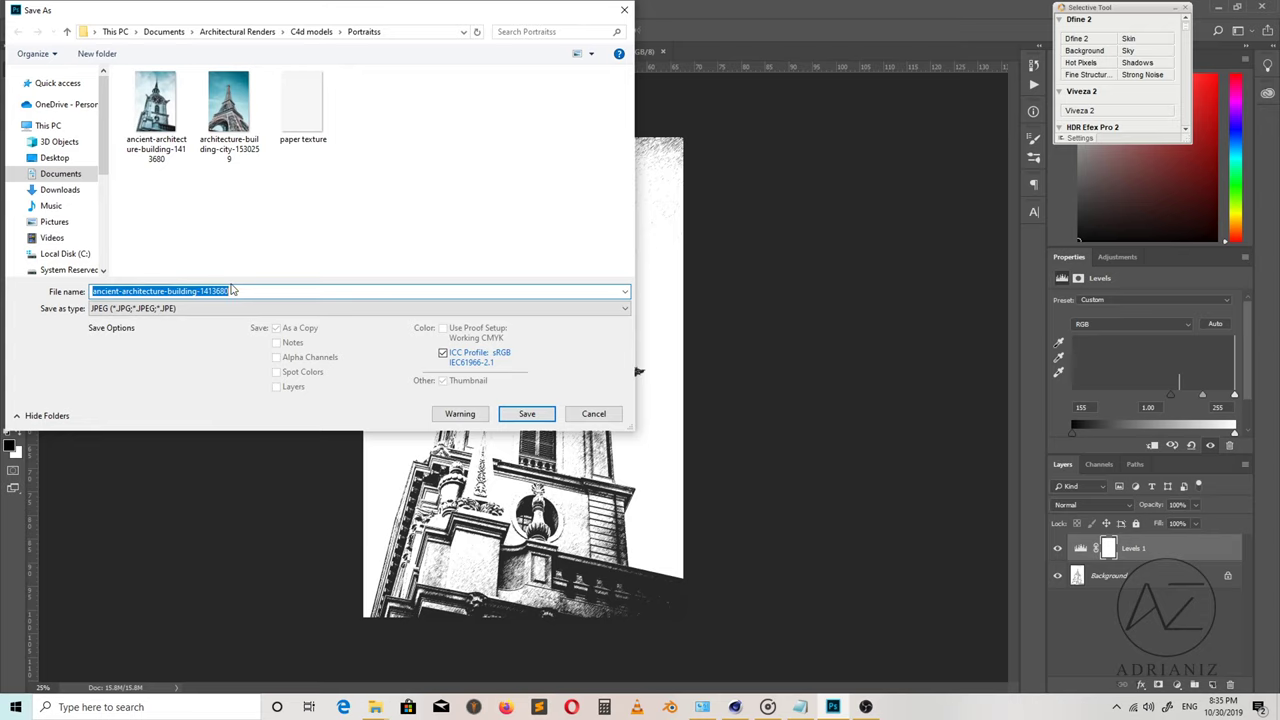
pyautogui.write('eiffel drawn')
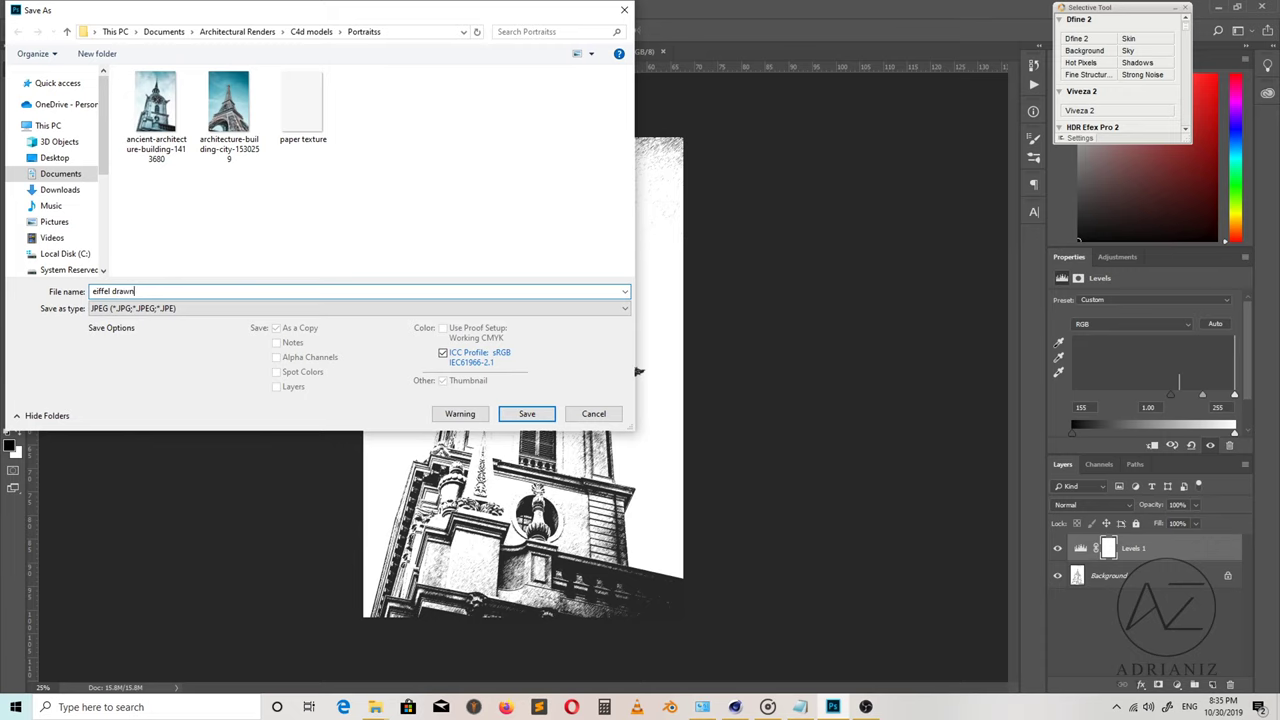
pyautogui.press('Return')
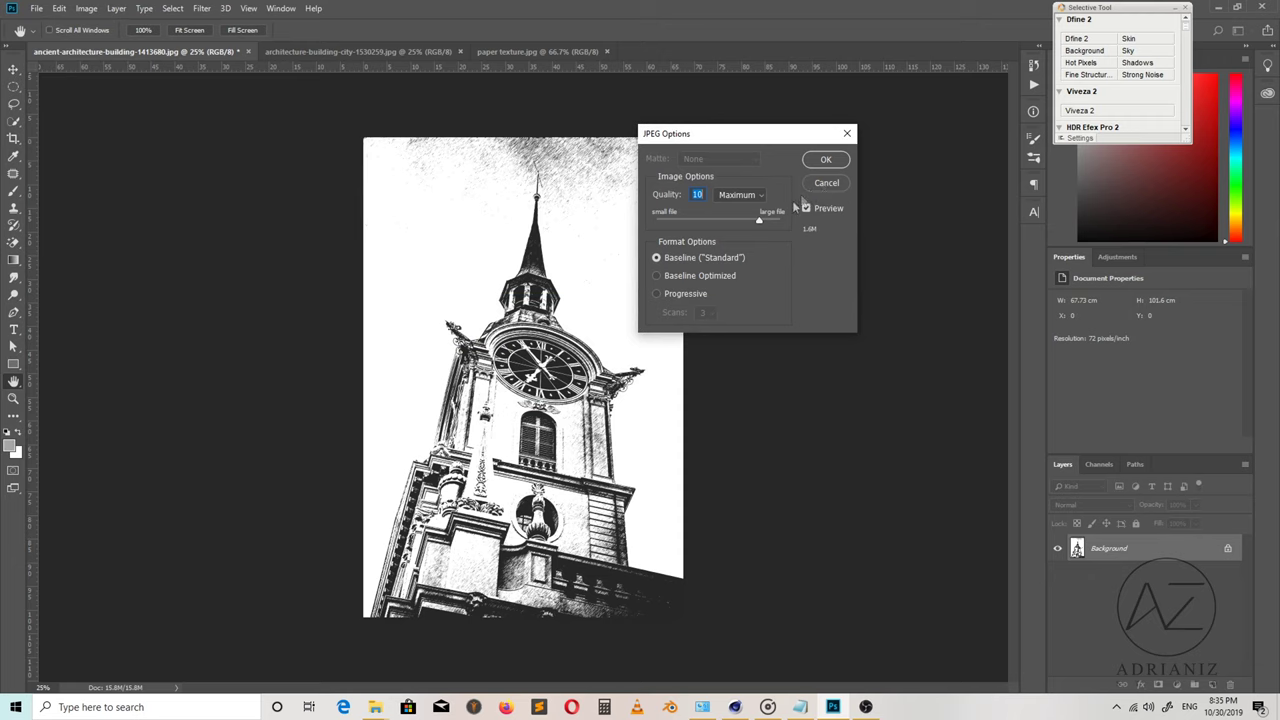
pyautogui.click(826, 160)
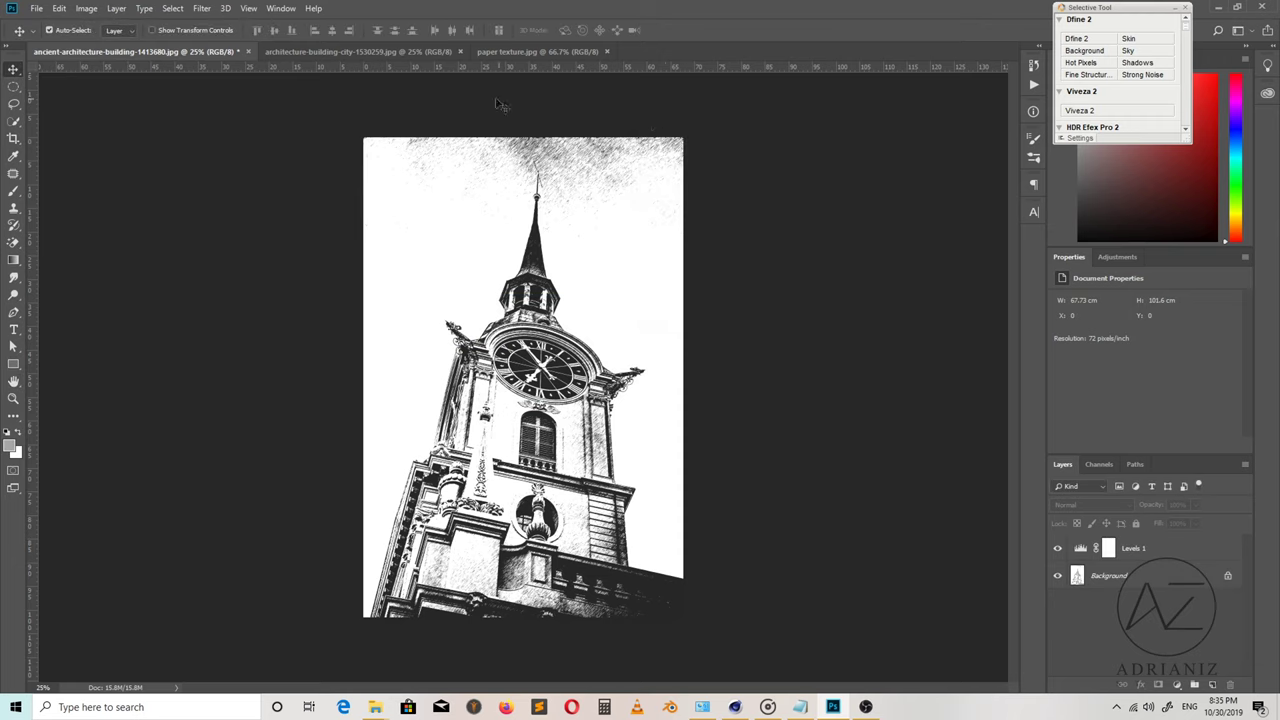
# Apply the Graphic Pen filter to the Eiffel Tower photo, previewed at 25%.
pyautogui.click(405, 51)
pyautogui.click(201, 8)
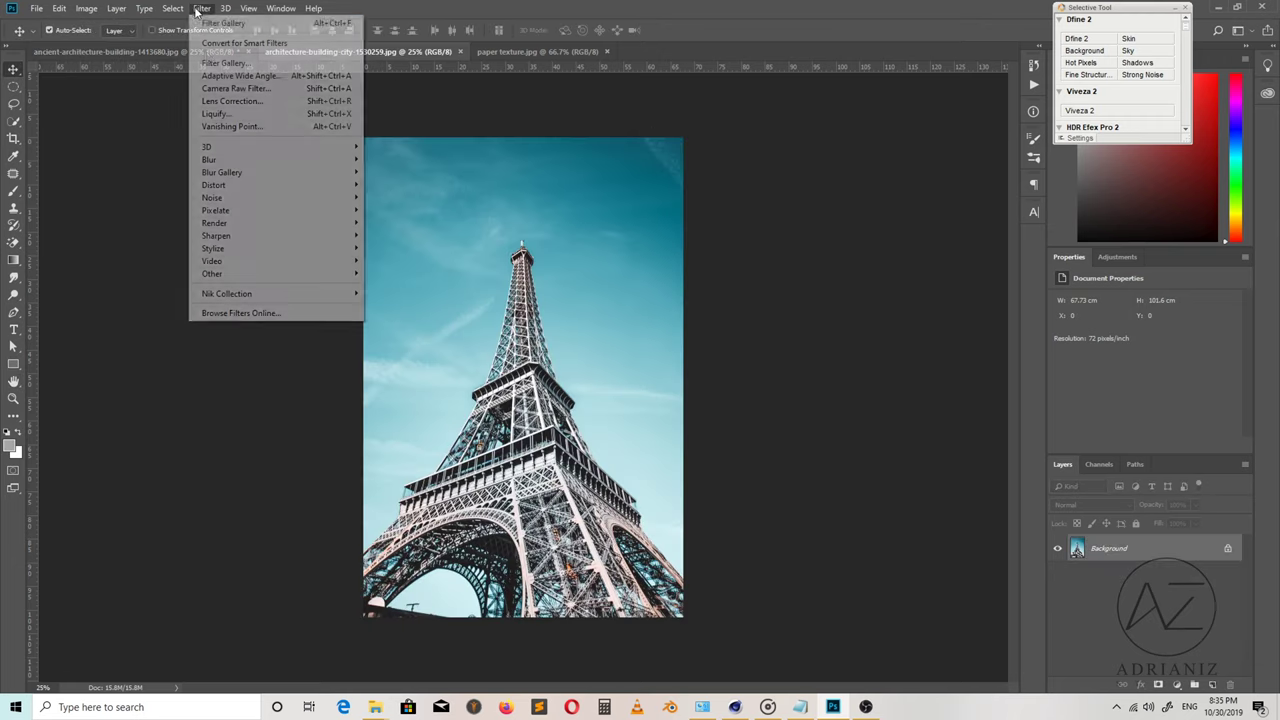
pyautogui.click(277, 66)
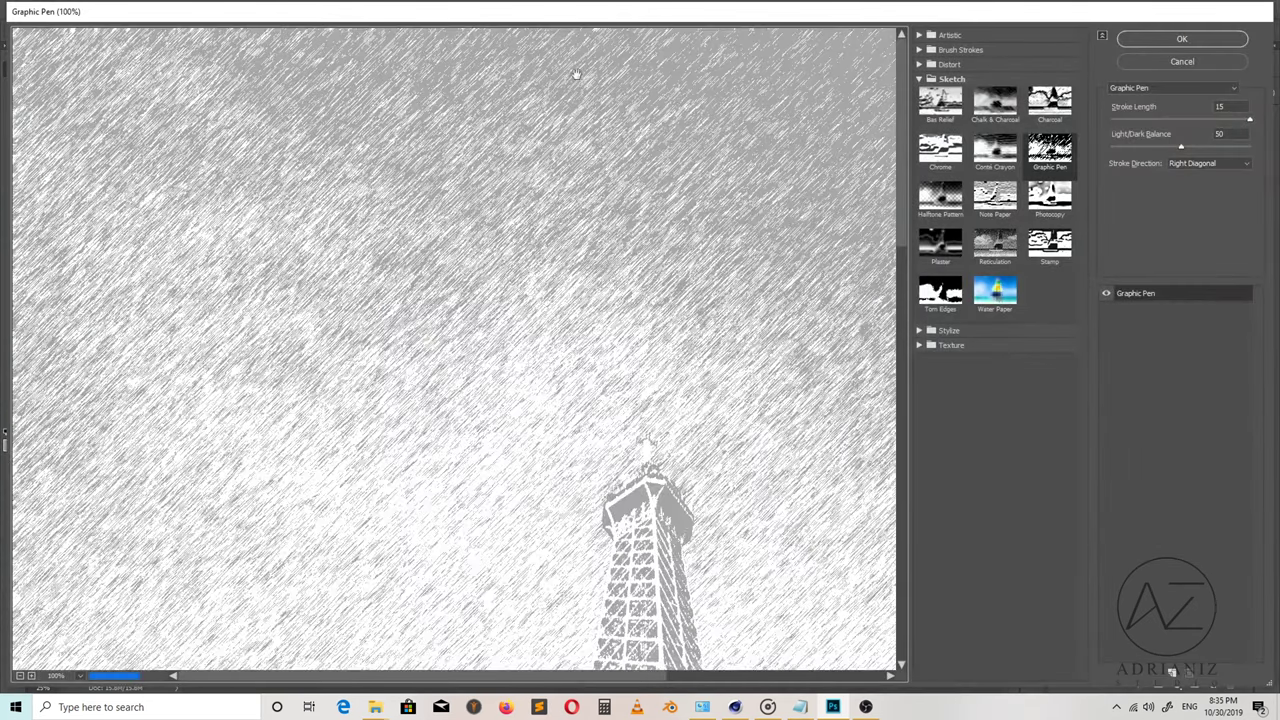
pyautogui.keyDown('alt'); pyautogui.click(690, 206); pyautogui.keyUp('alt')
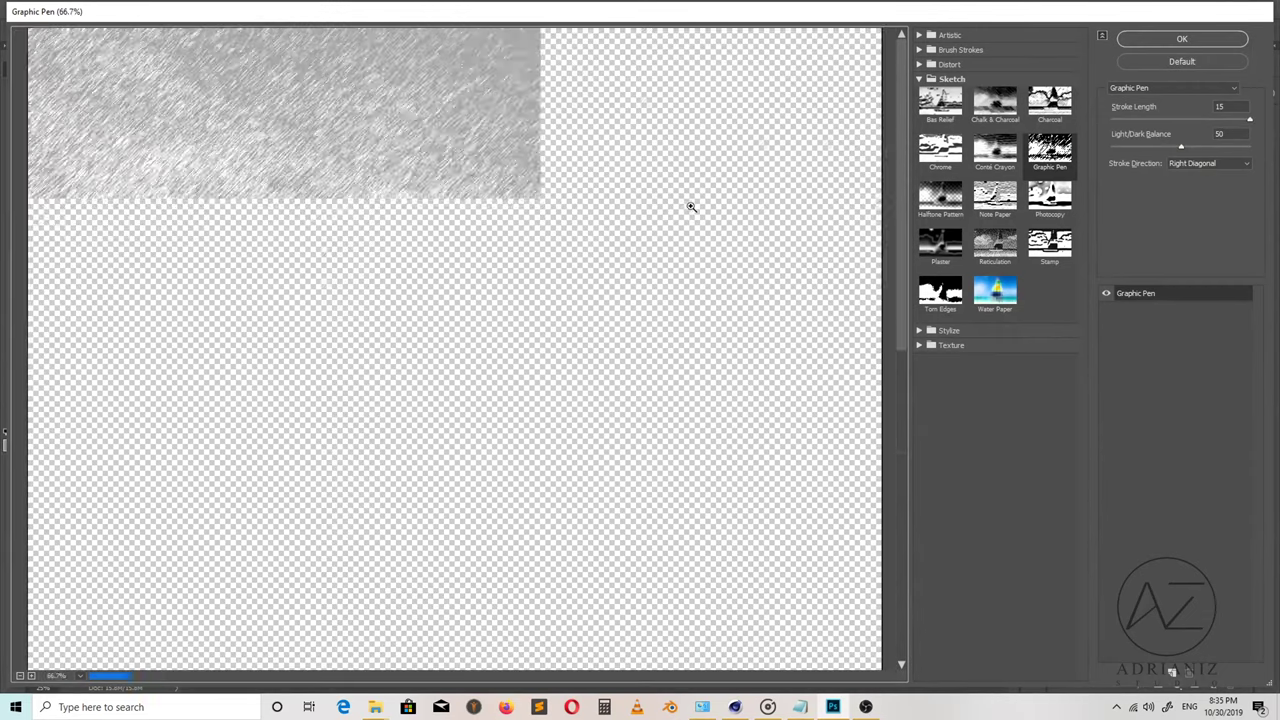
pyautogui.keyDown('alt'); pyautogui.click(690, 206); pyautogui.keyUp('alt')
pyautogui.keyDown('alt'); pyautogui.click(690, 206); pyautogui.keyUp('alt')
pyautogui.keyDown('alt'); pyautogui.click(690, 206); pyautogui.keyUp('alt')
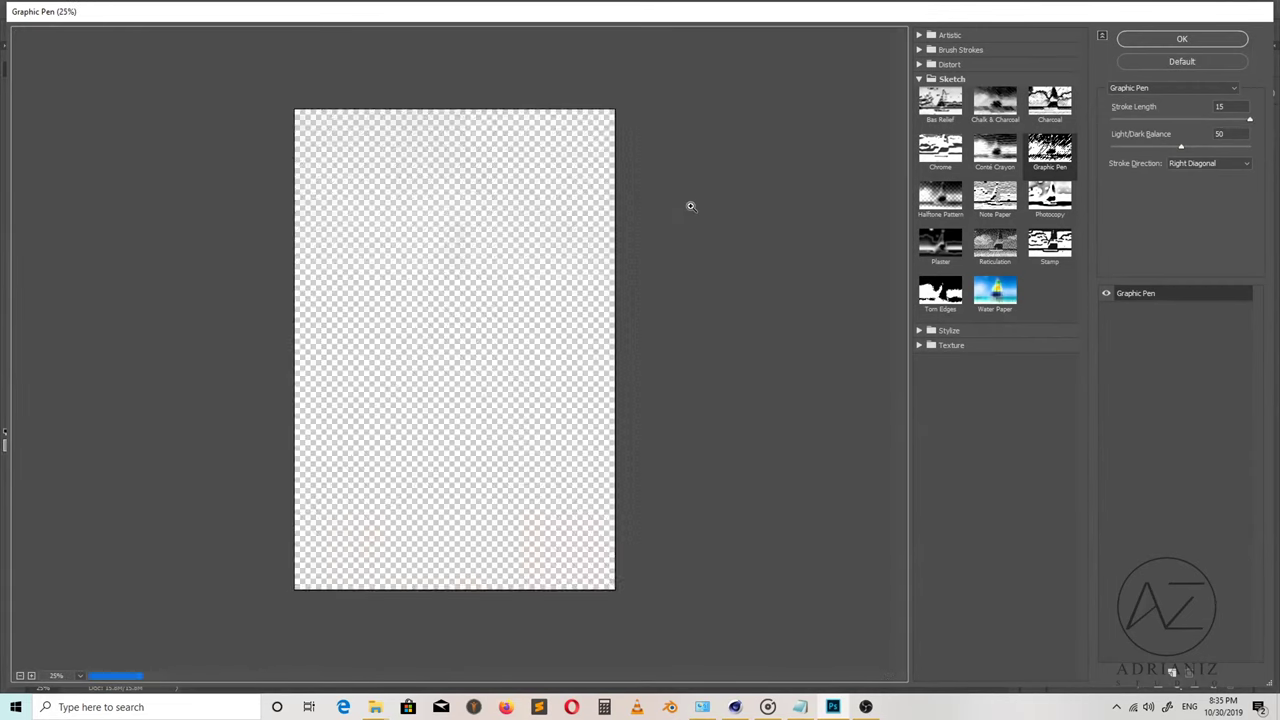
pyautogui.click(1193, 41)
# Add a Levels adjustment with black input 152 to deepen the pen strokes.
pyautogui.click(1177, 685)
pyautogui.click(1198, 503)
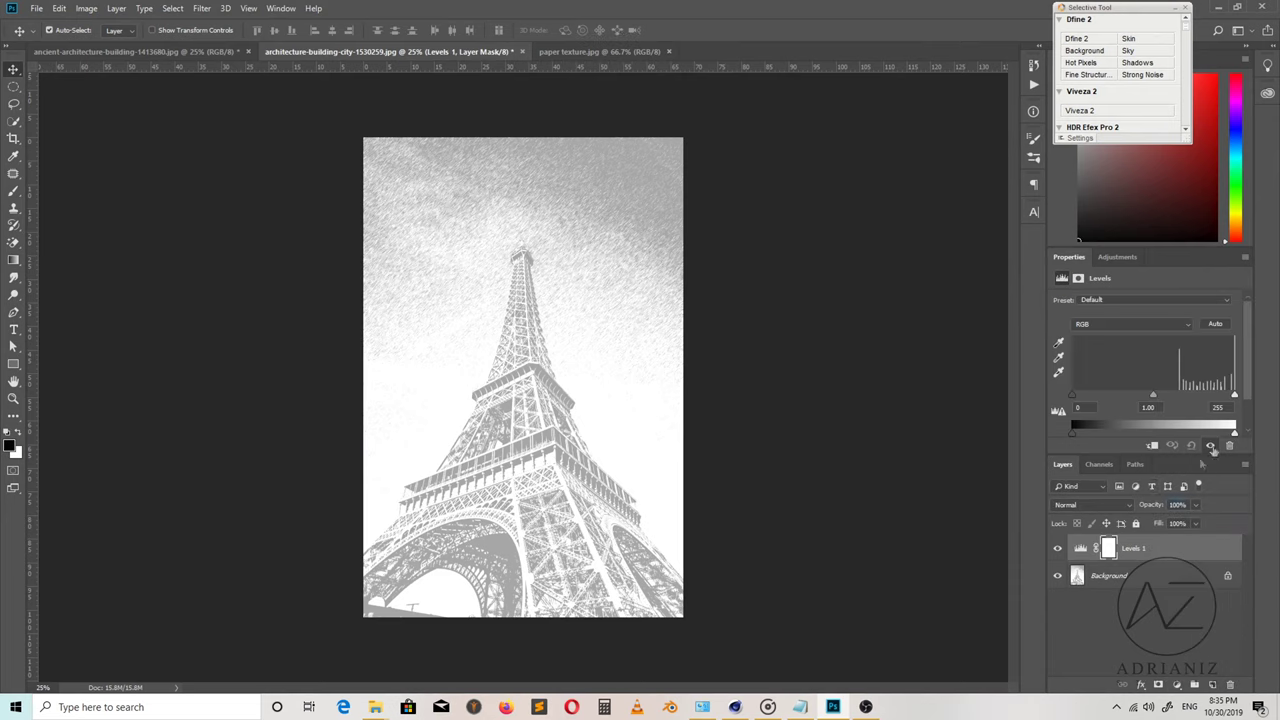
pyautogui.moveTo(1073, 395); pyautogui.dragTo(1170, 400)
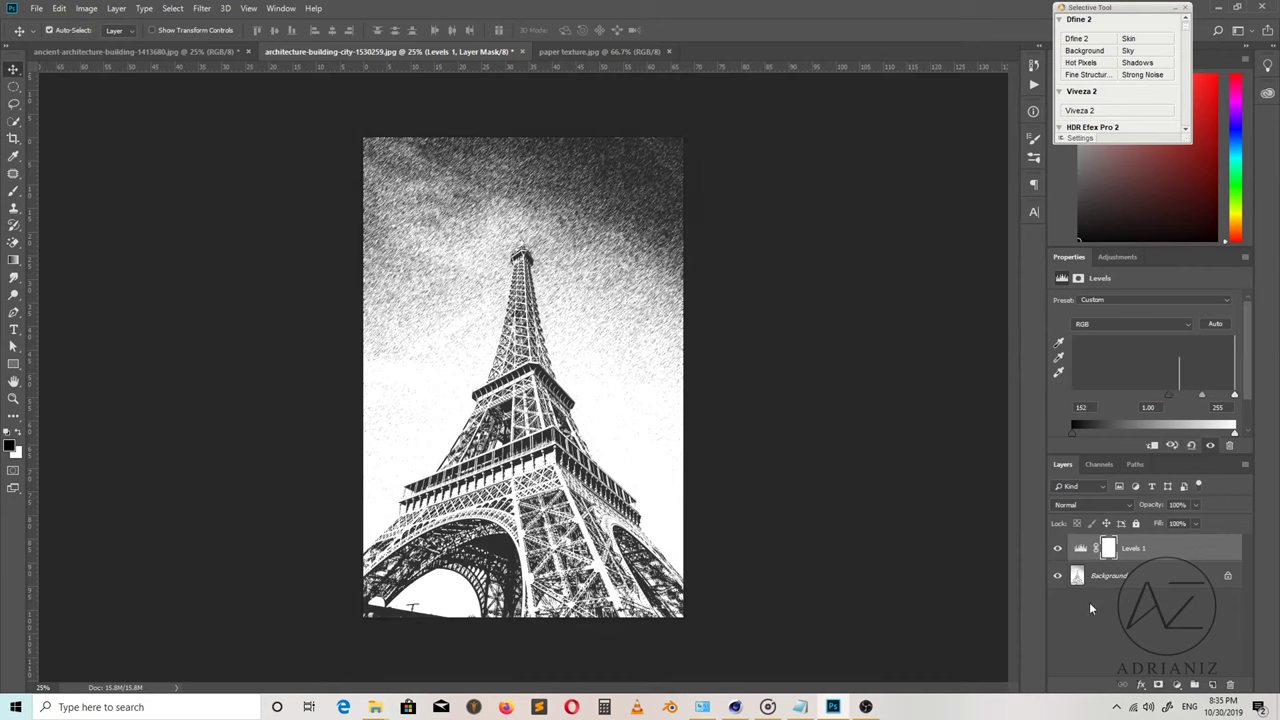
pyautogui.click(36, 9)
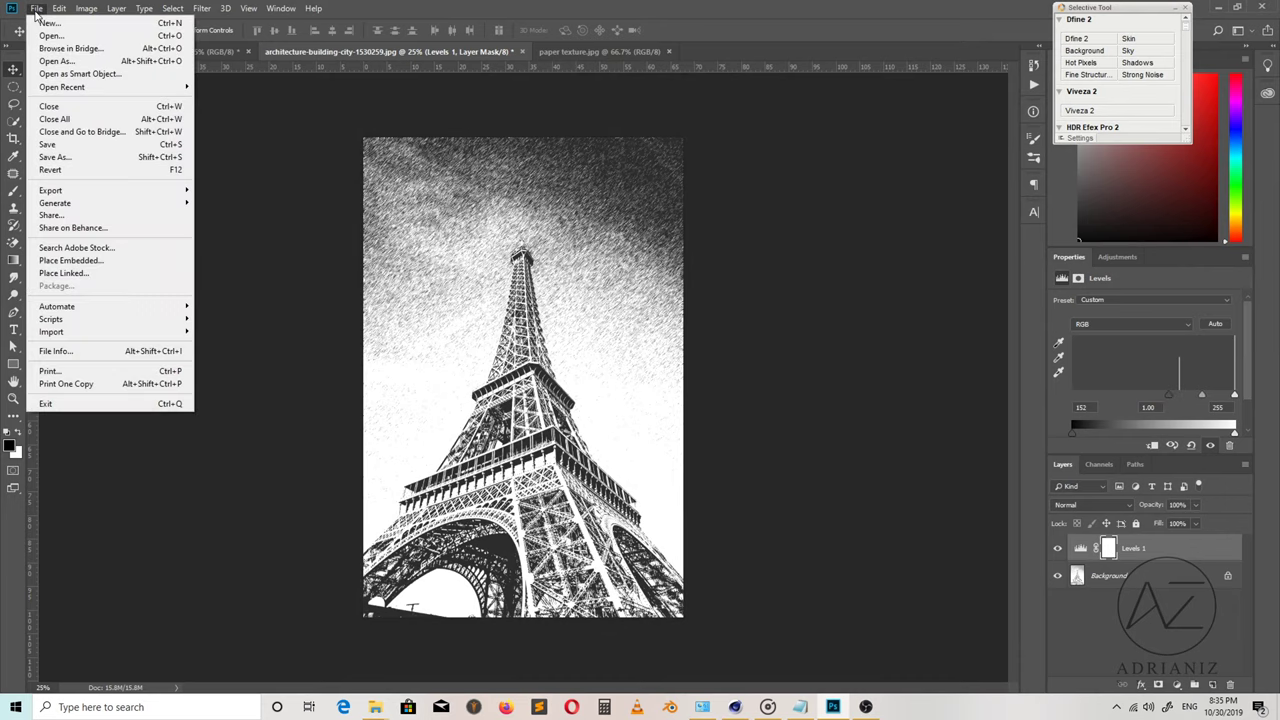
# Save the Eiffel sketch as the JPEG 'eiffel drawn 2' at quality 10.
pyautogui.click(60, 160)
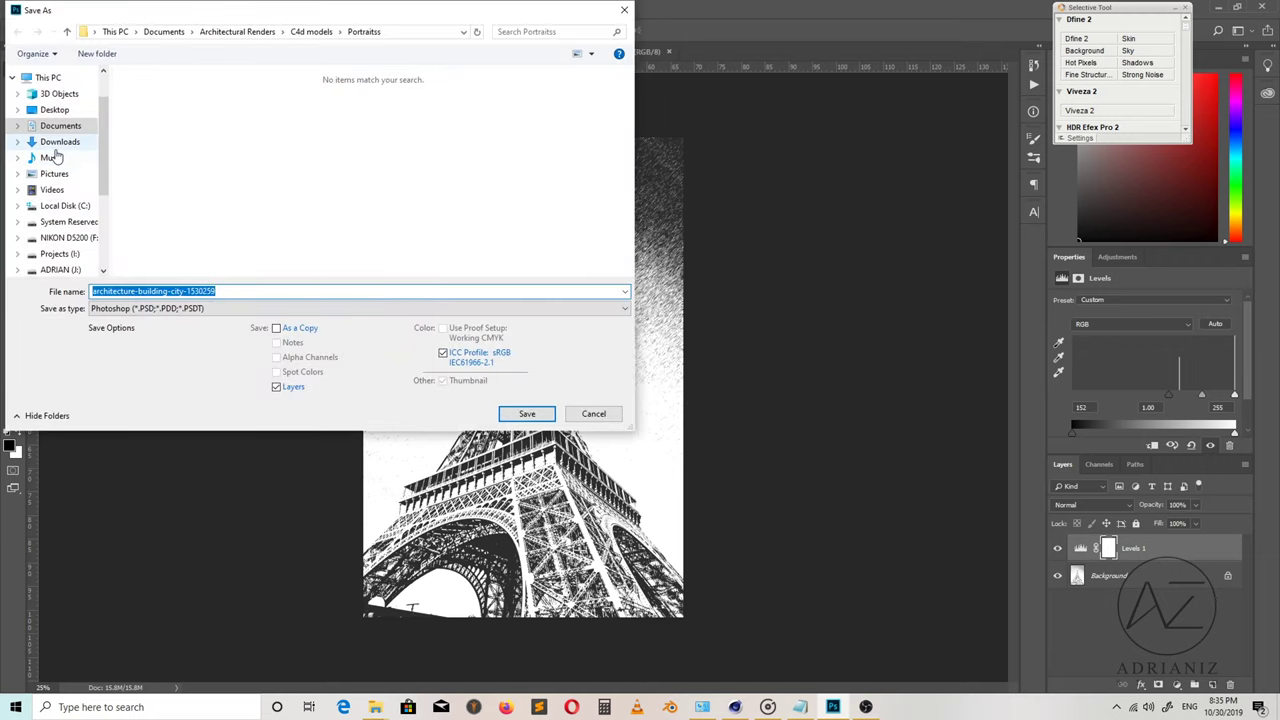
pyautogui.click(169, 308)
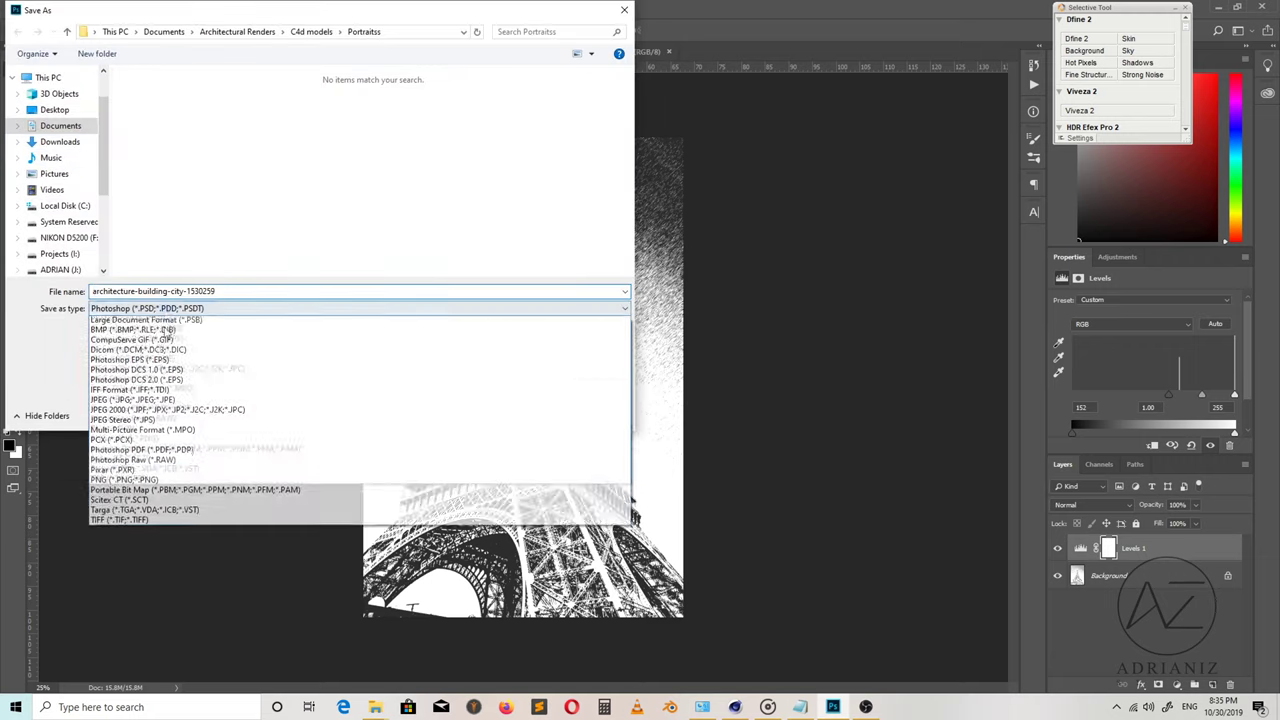
pyautogui.click(157, 412)
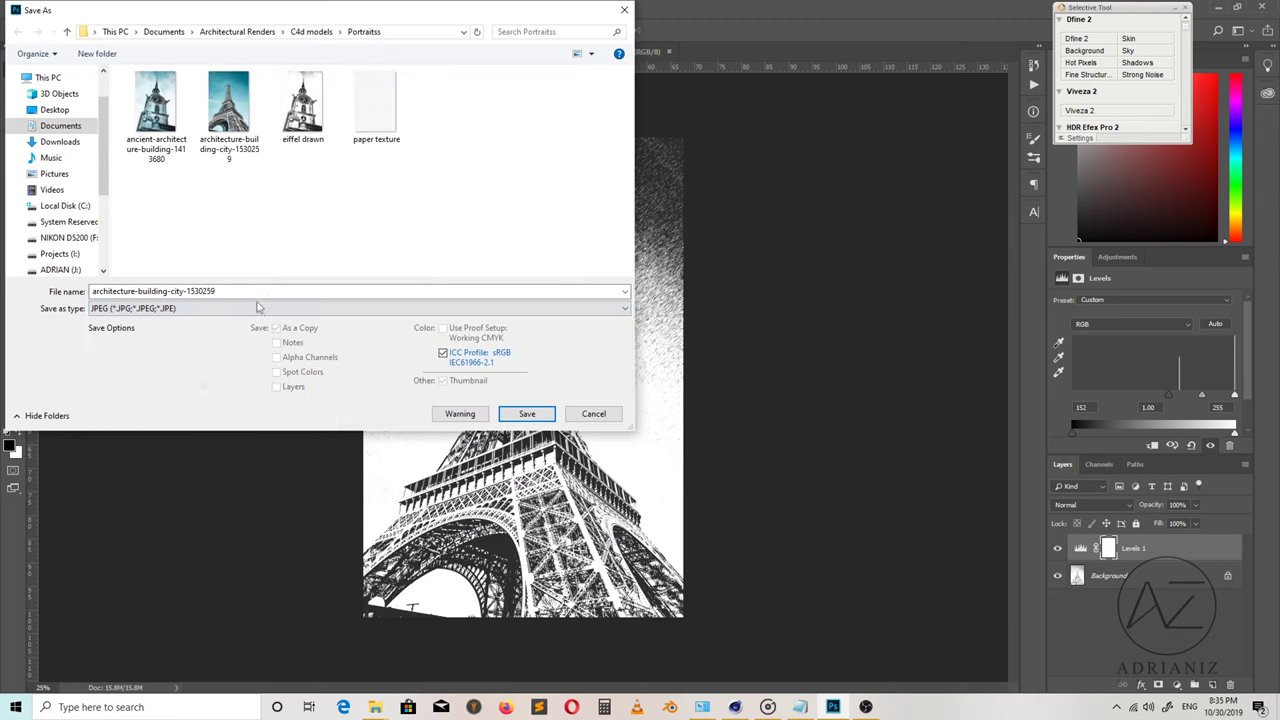
pyautogui.click(303, 115)
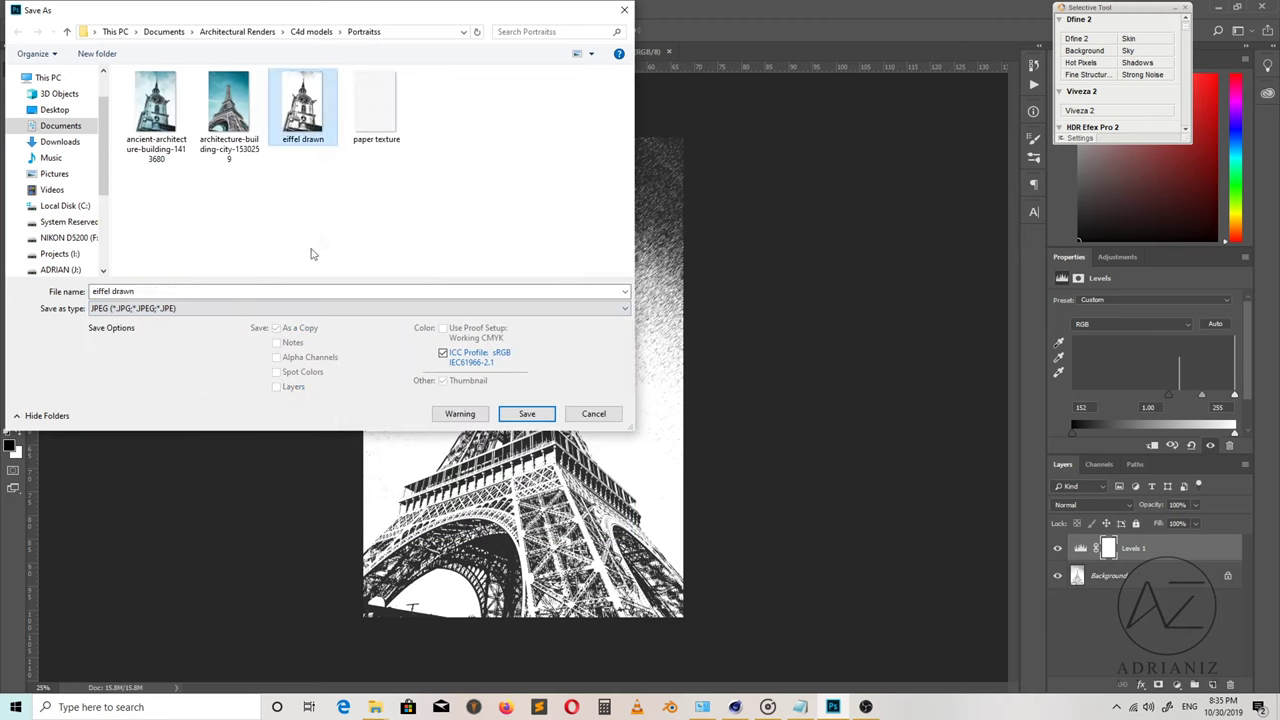
pyautogui.click(221, 292)
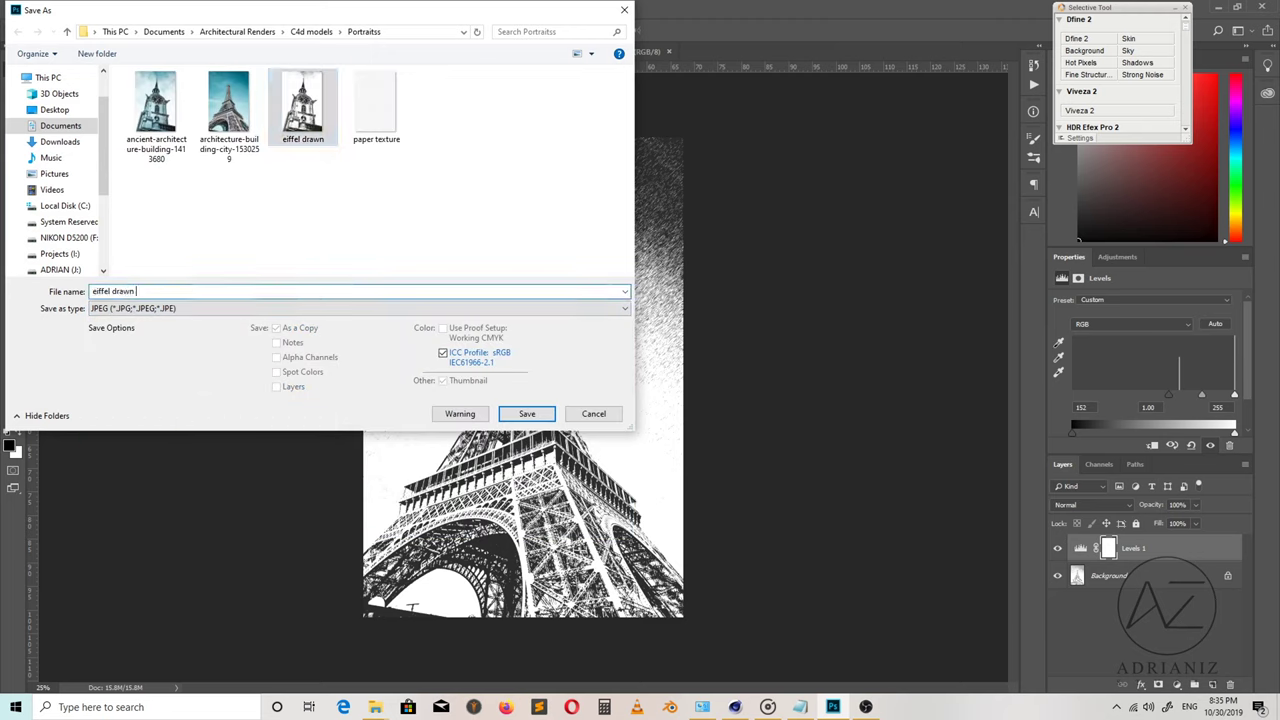
pyautogui.write('2')
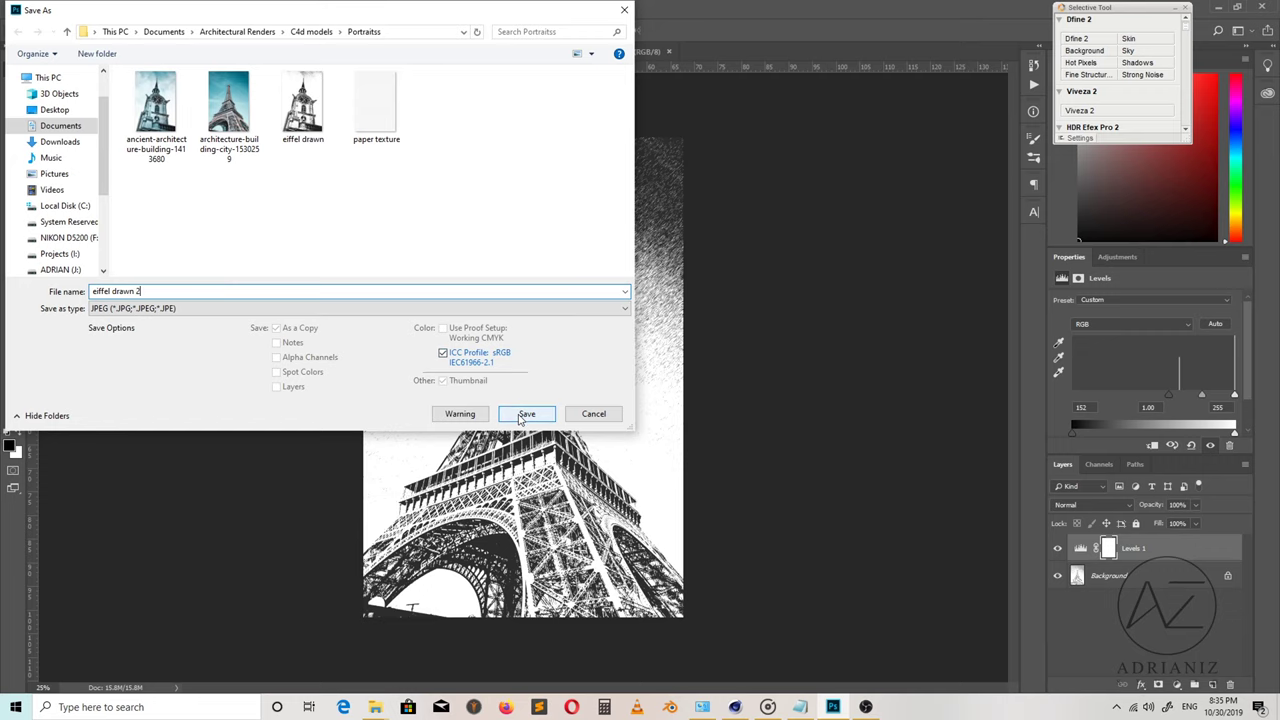
pyautogui.click(524, 414)
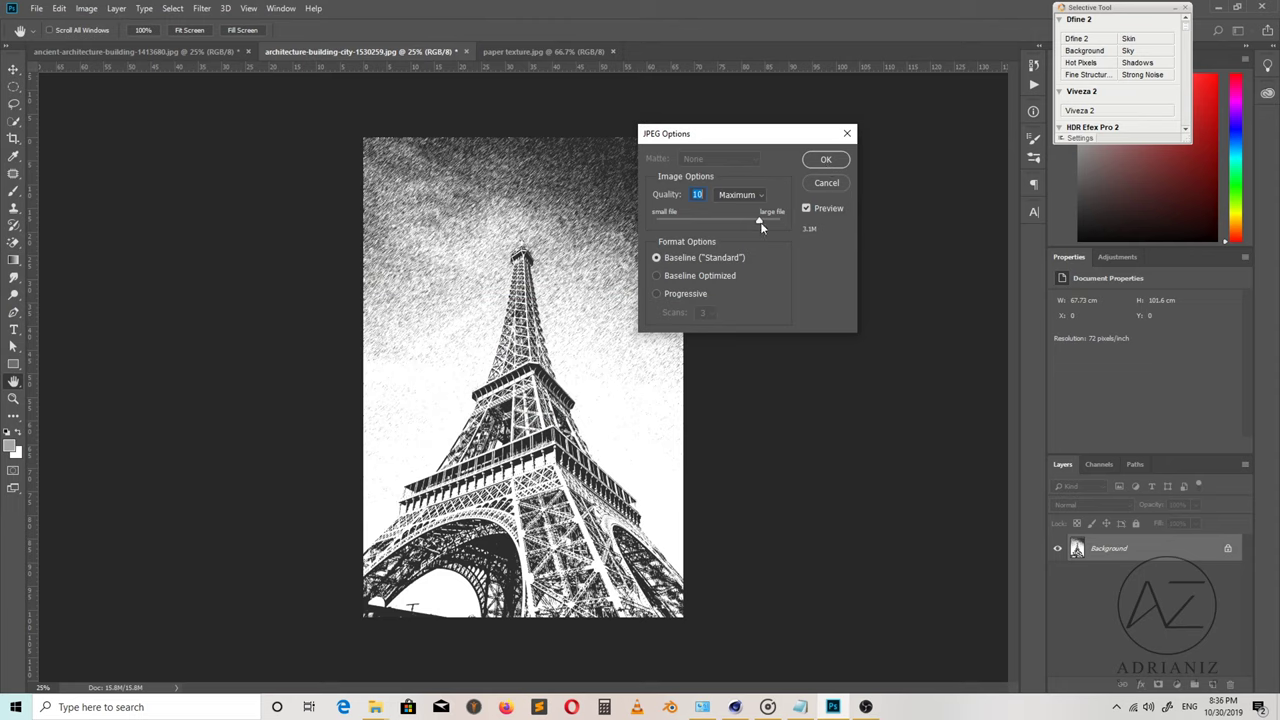
pyautogui.click(824, 162)
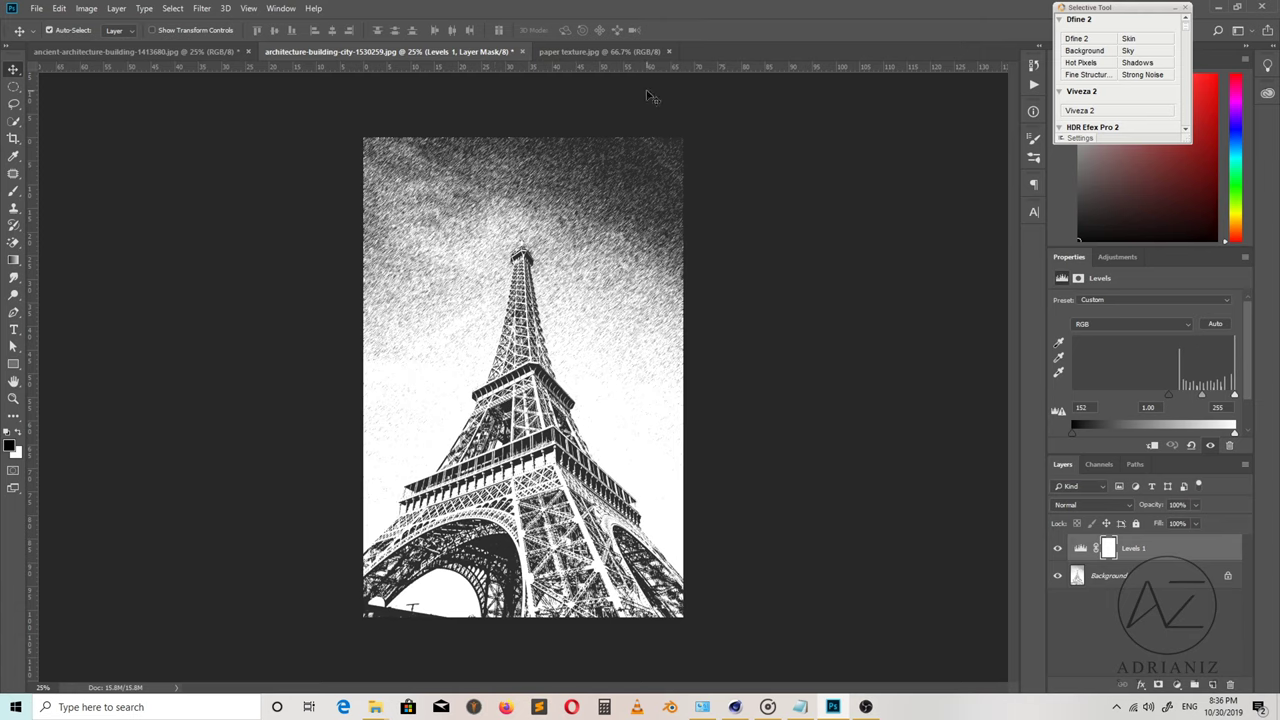
# Minimize Photoshop and Groove Music, then bring Cinema 4D's empty Untitled 2 scene to the front.
pyautogui.click(1217, 6)
pyautogui.click(470, 117)
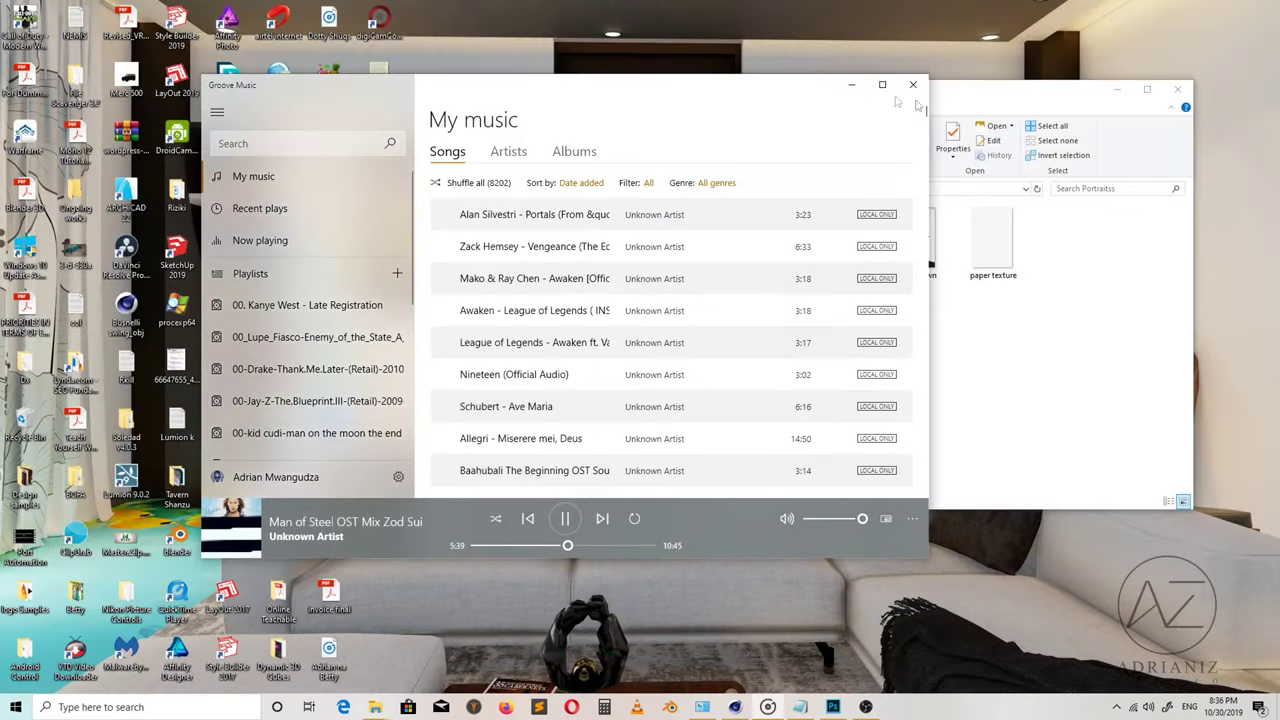
pyautogui.click(846, 83)
pyautogui.press('super+d')
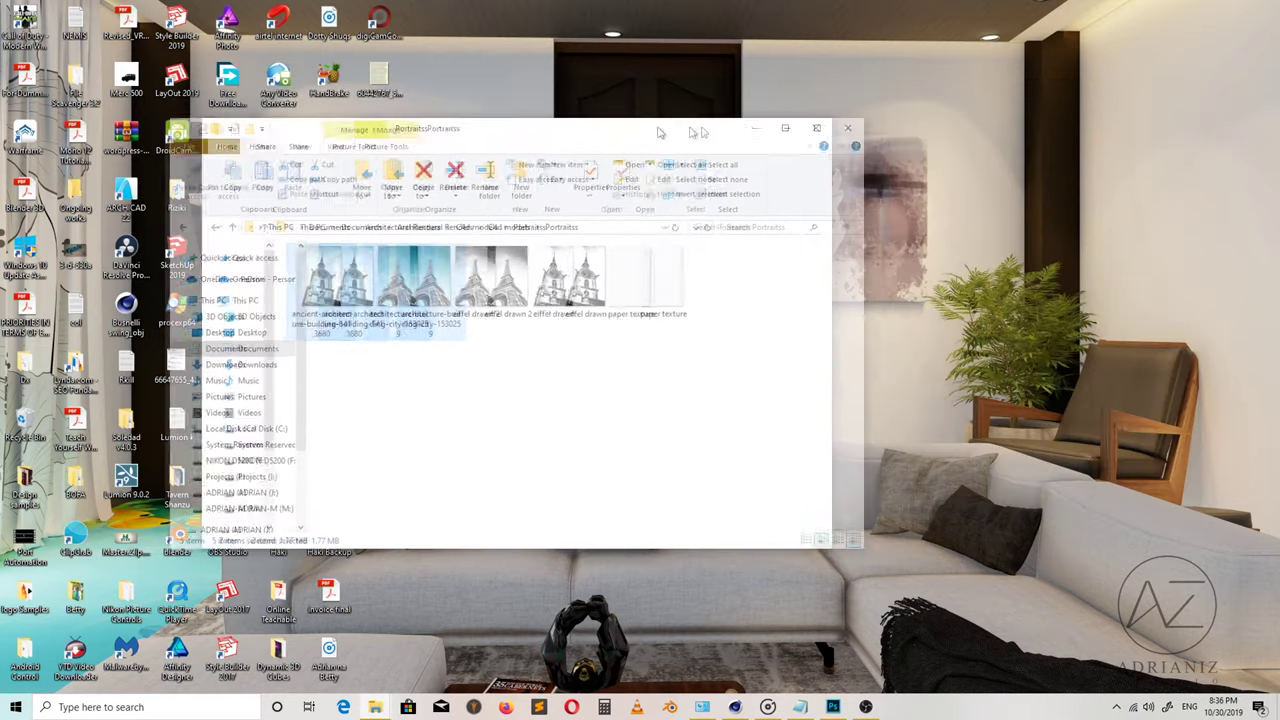
pyautogui.click(735, 707)
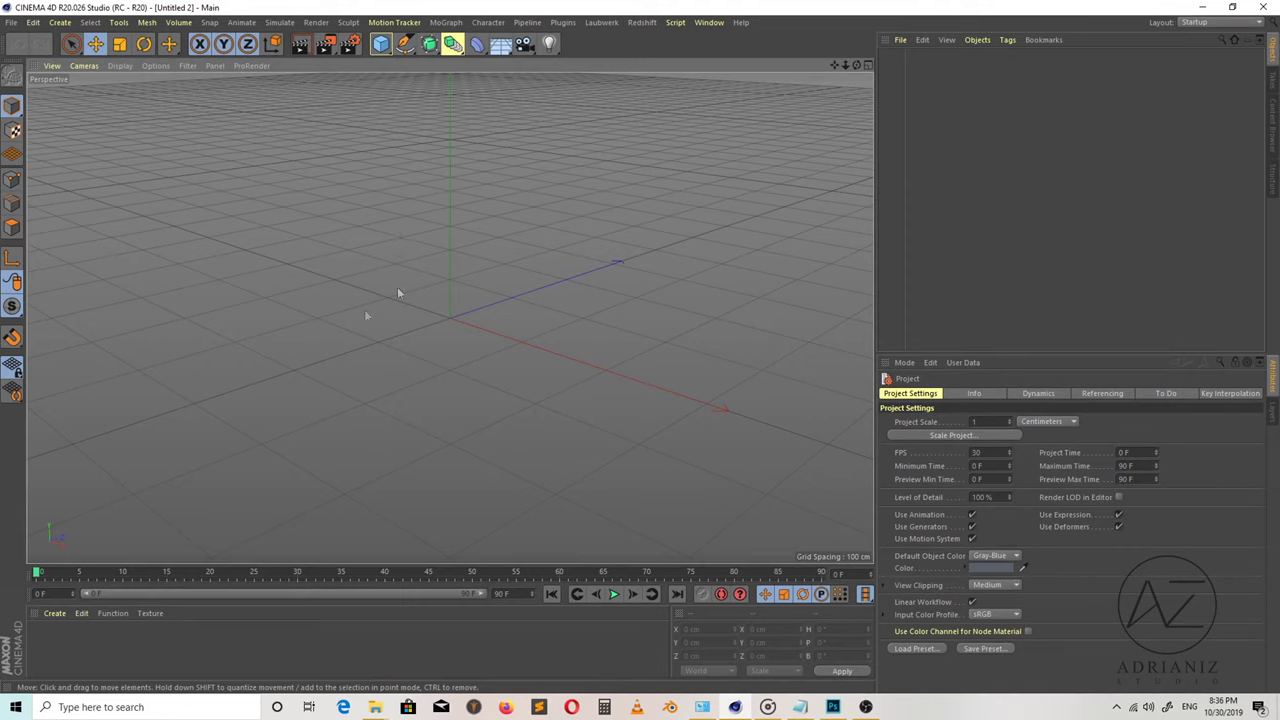
# Add a Cube and size it 30 cm wide, 50 cm tall and 3 cm deep as an upright panel.
pyautogui.moveTo(857, 68)
pyautogui.mouseDown()
pyautogui.moveTo(932, 60)
pyautogui.moveTo(920, 69)
pyautogui.mouseUp()
pyautogui.click(381, 43)
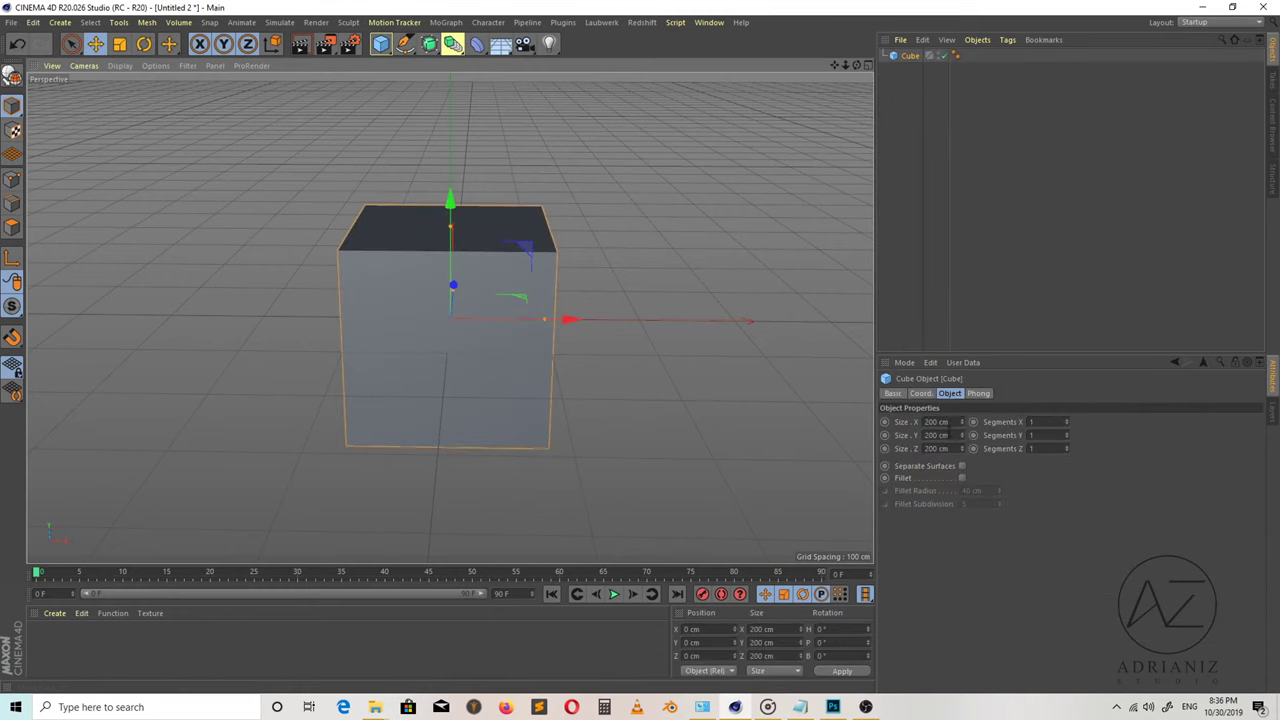
pyautogui.doubleClick(931, 435)
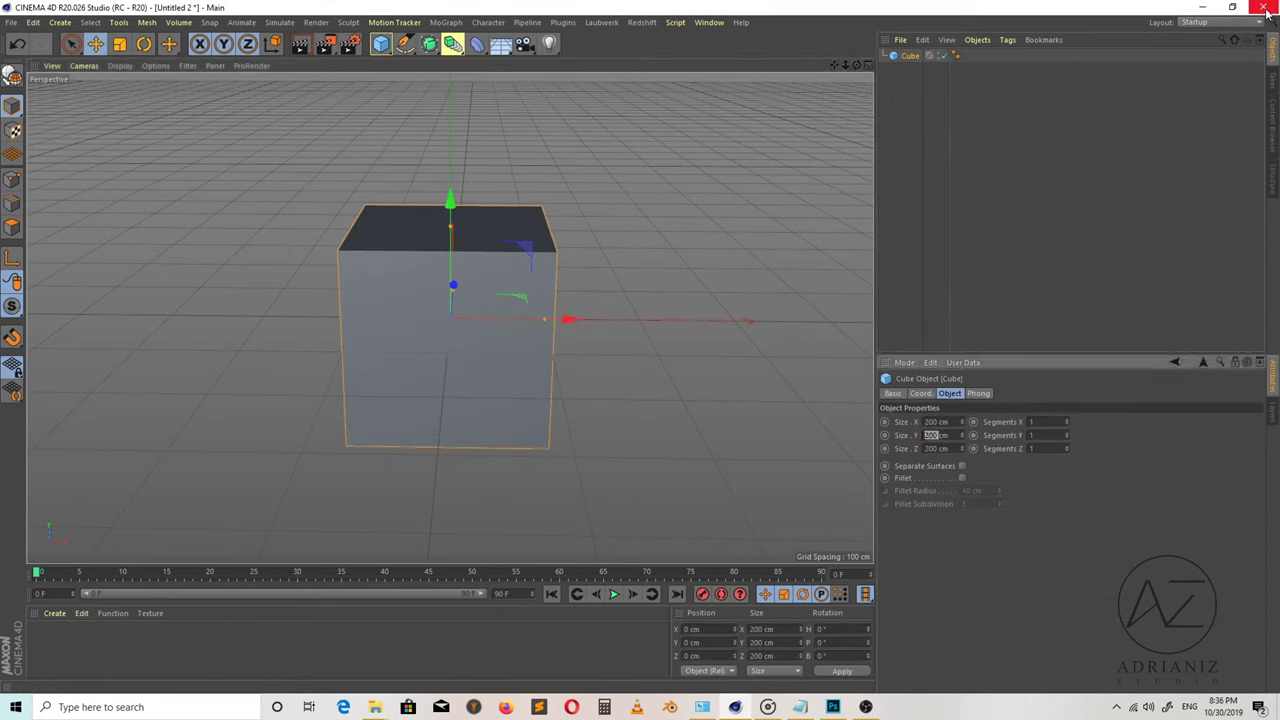
pyautogui.write('50')
pyautogui.press('Return')
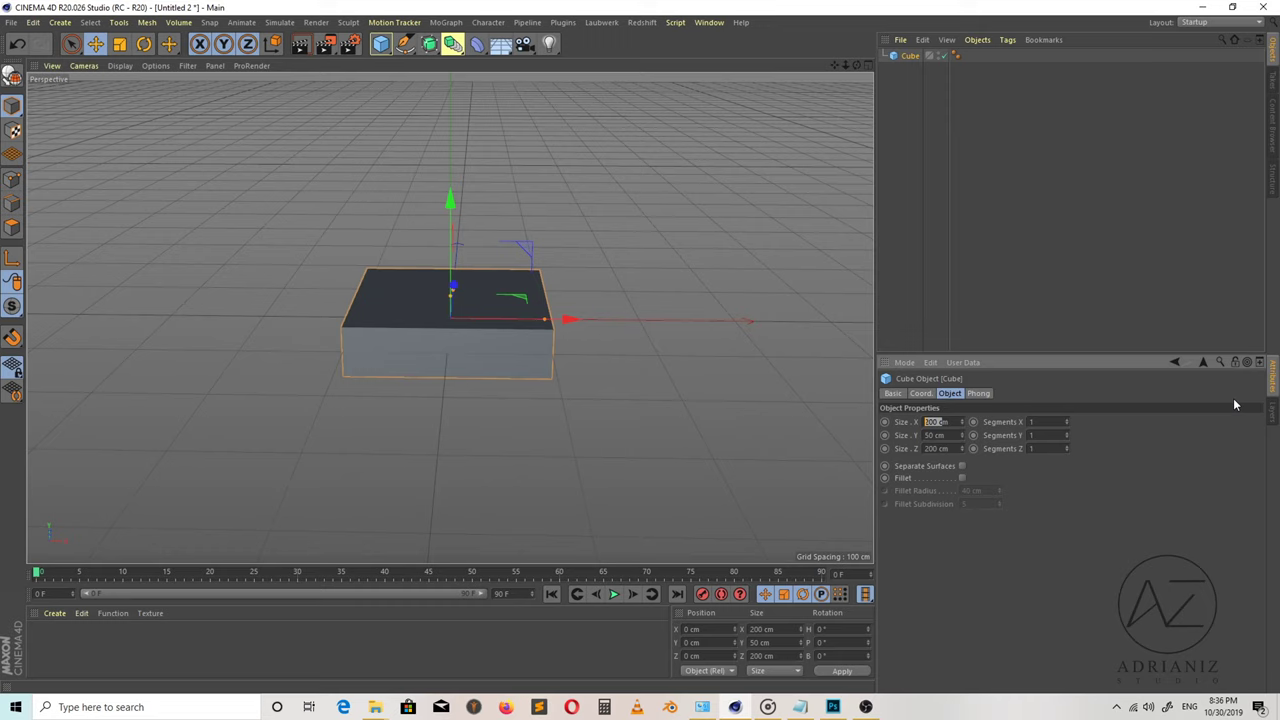
pyautogui.write('1')
pyautogui.press('Return')
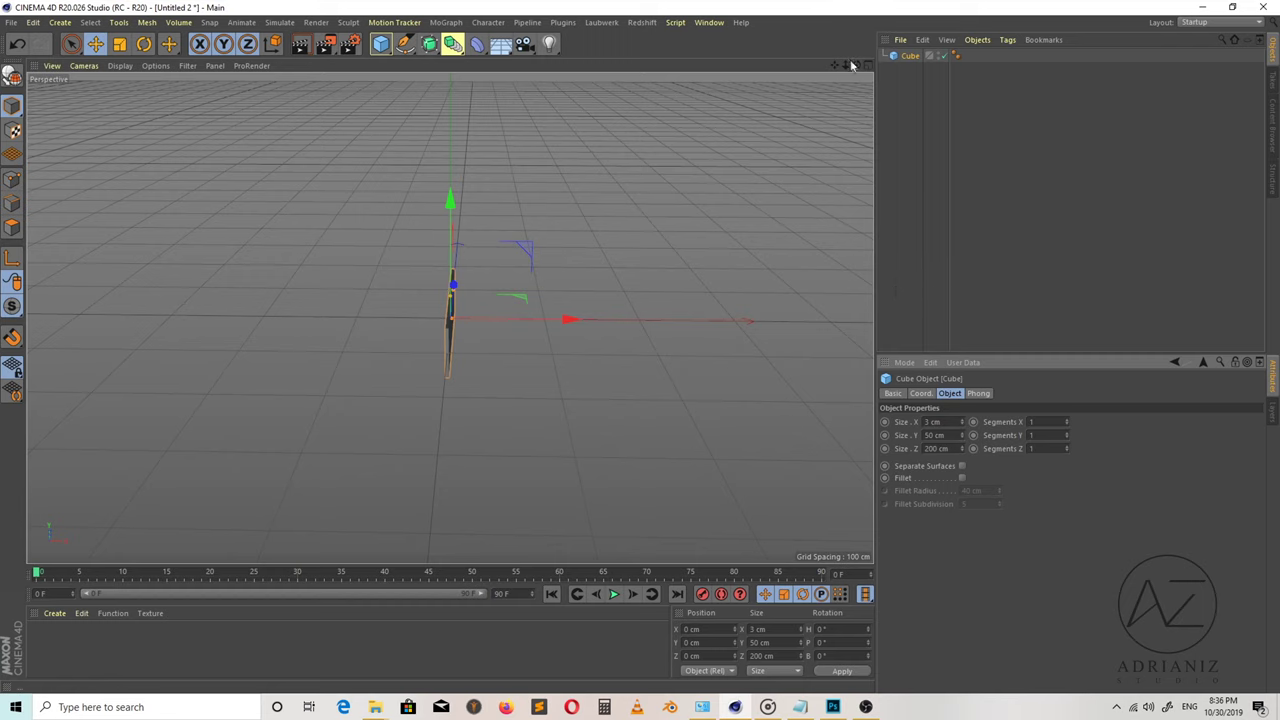
pyautogui.moveTo(856, 65)
pyautogui.mouseDown()
pyautogui.moveTo(840, 64)
pyautogui.moveTo(857, 64)
pyautogui.mouseUp()
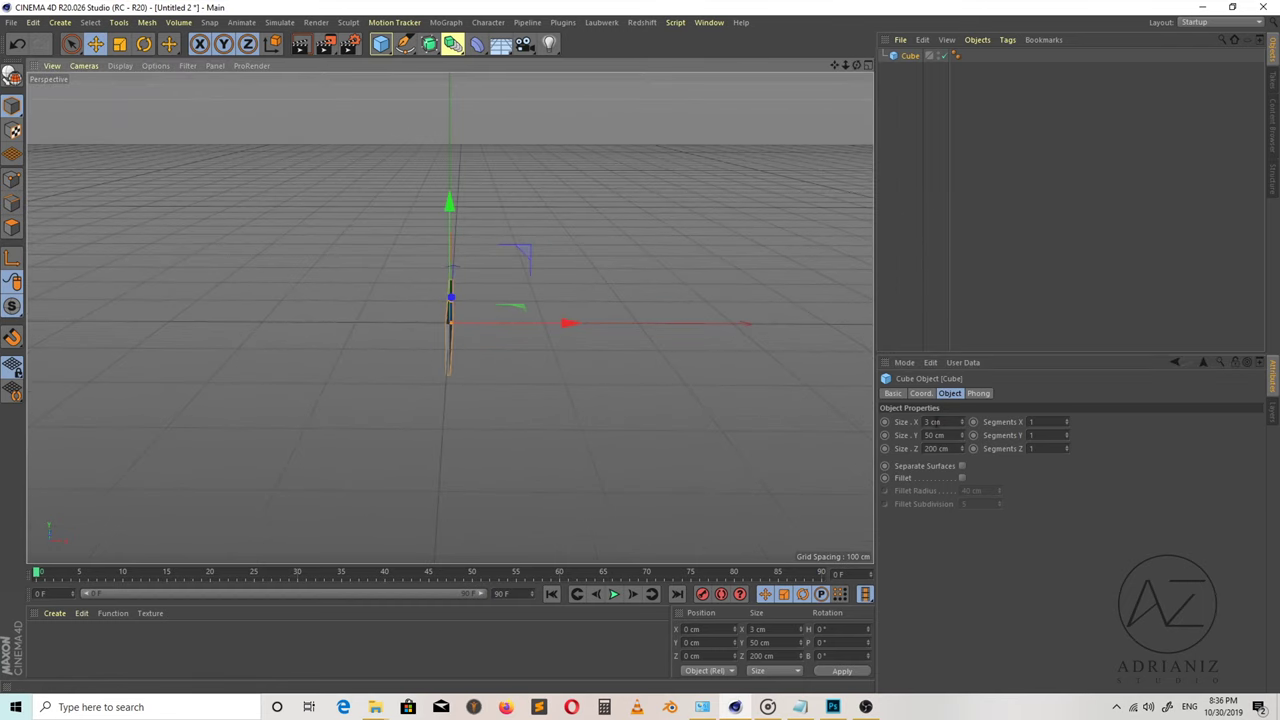
pyautogui.click(932, 421)
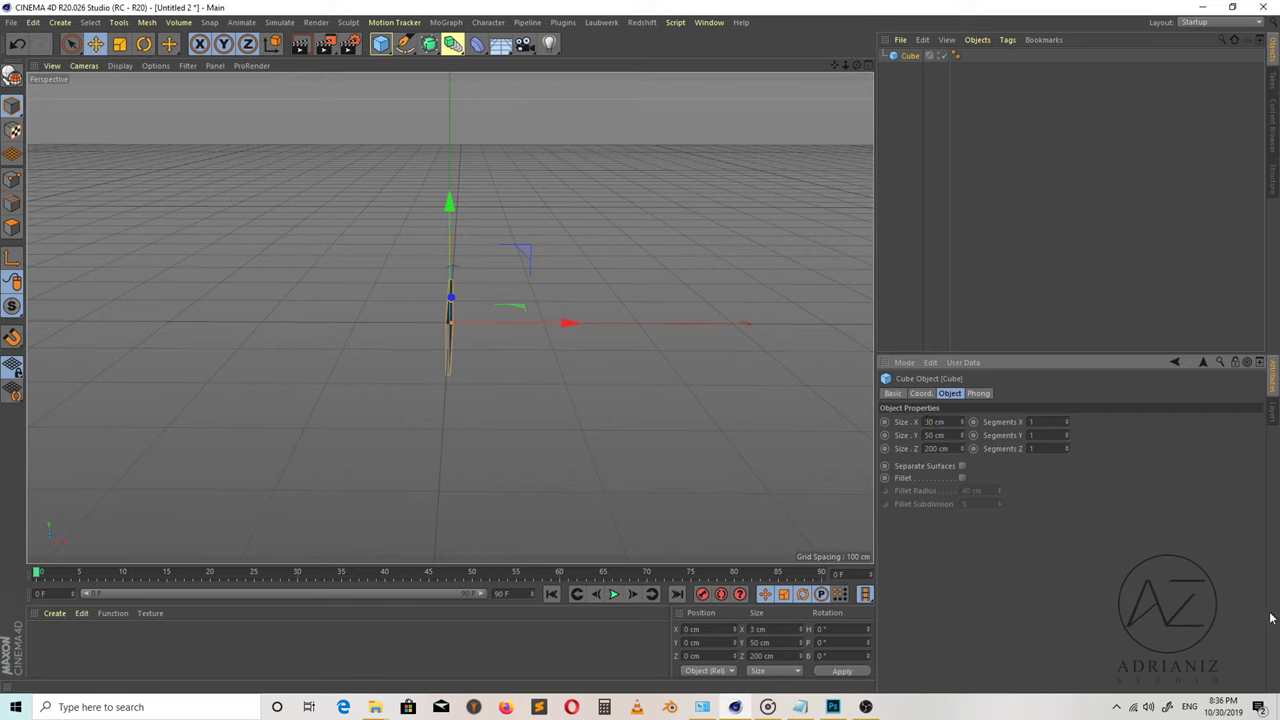
pyautogui.press('Return')
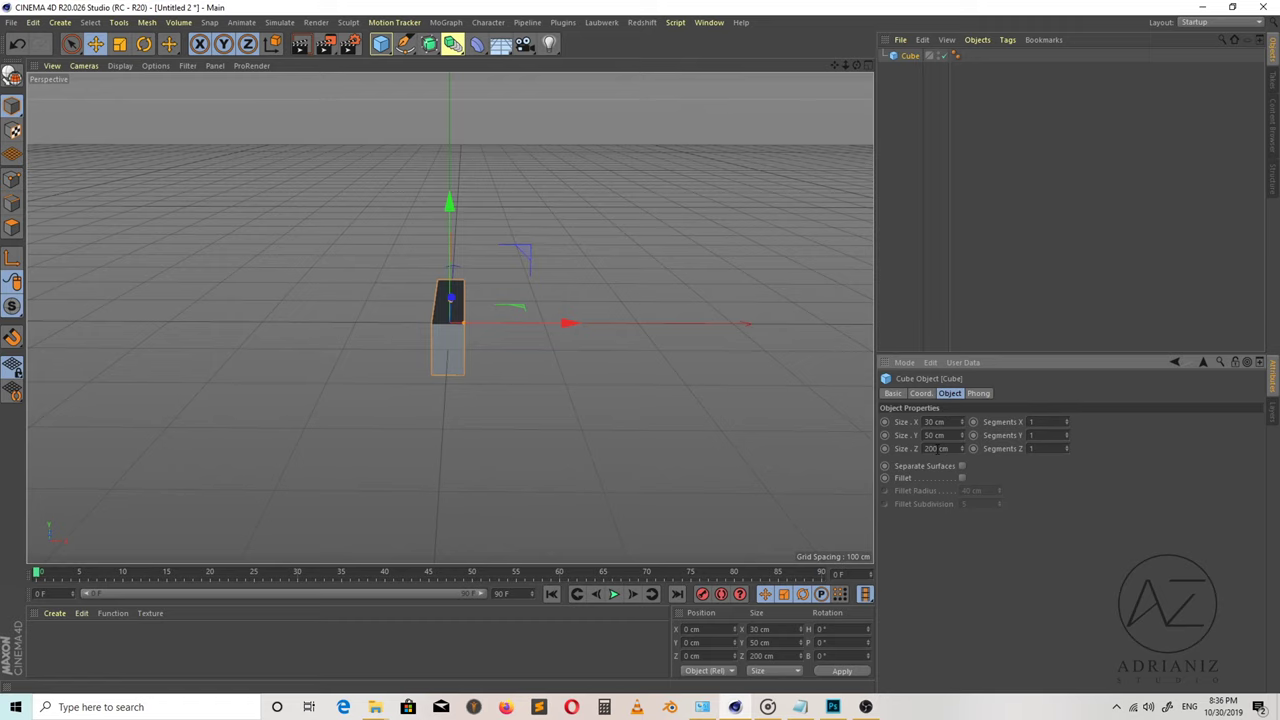
pyautogui.write('2')
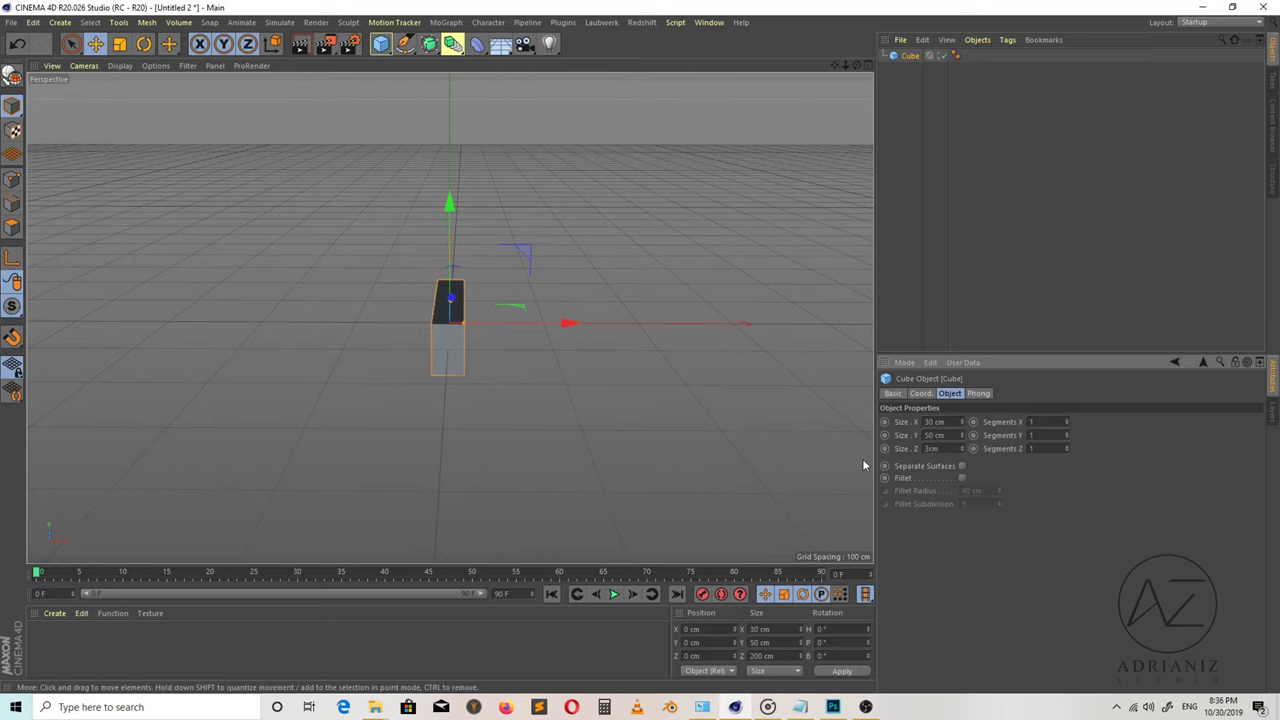
pyautogui.press('Return')
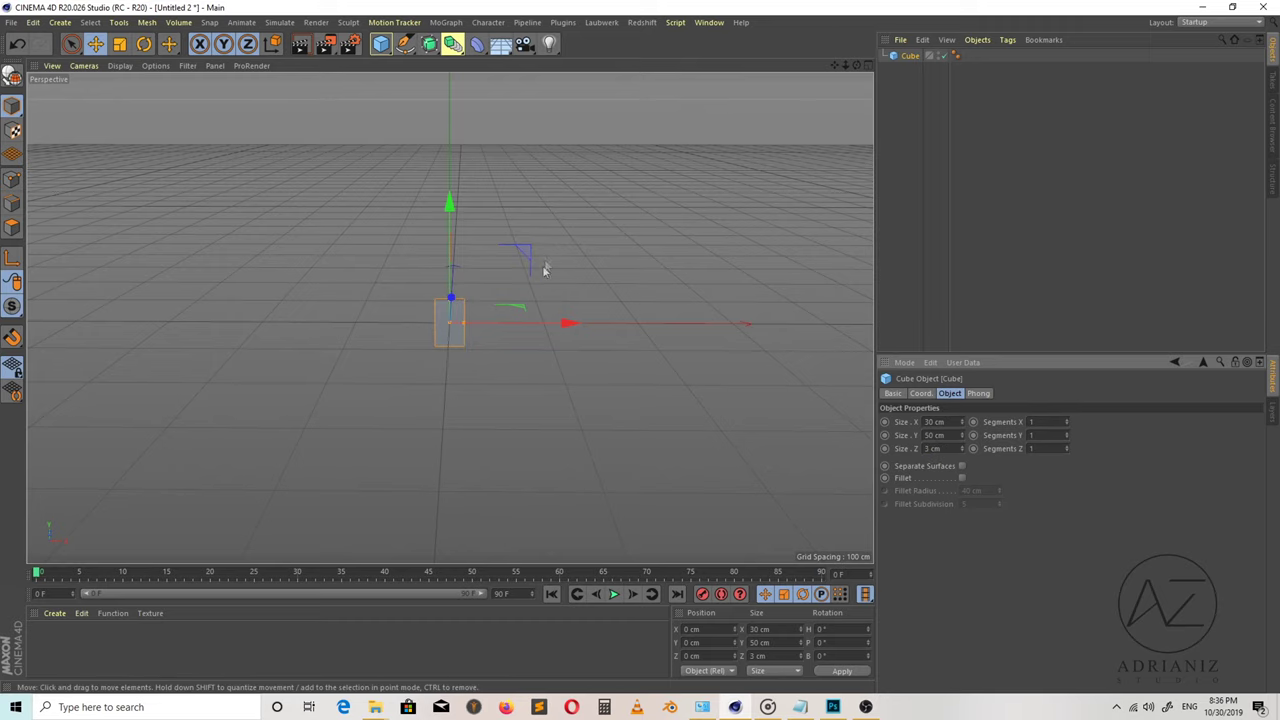
# Change the cube's Size Z to 2 cm, making a 30 × 50 × 2 cm slab.
pyautogui.moveTo(498, 318)
pyautogui.keyDown('alt'); pyautogui.mouseDown(button='right')
pyautogui.moveTo(539, 238)
pyautogui.moveTo(544, 309)
pyautogui.mouseUp(button='right'); pyautogui.keyUp('alt')
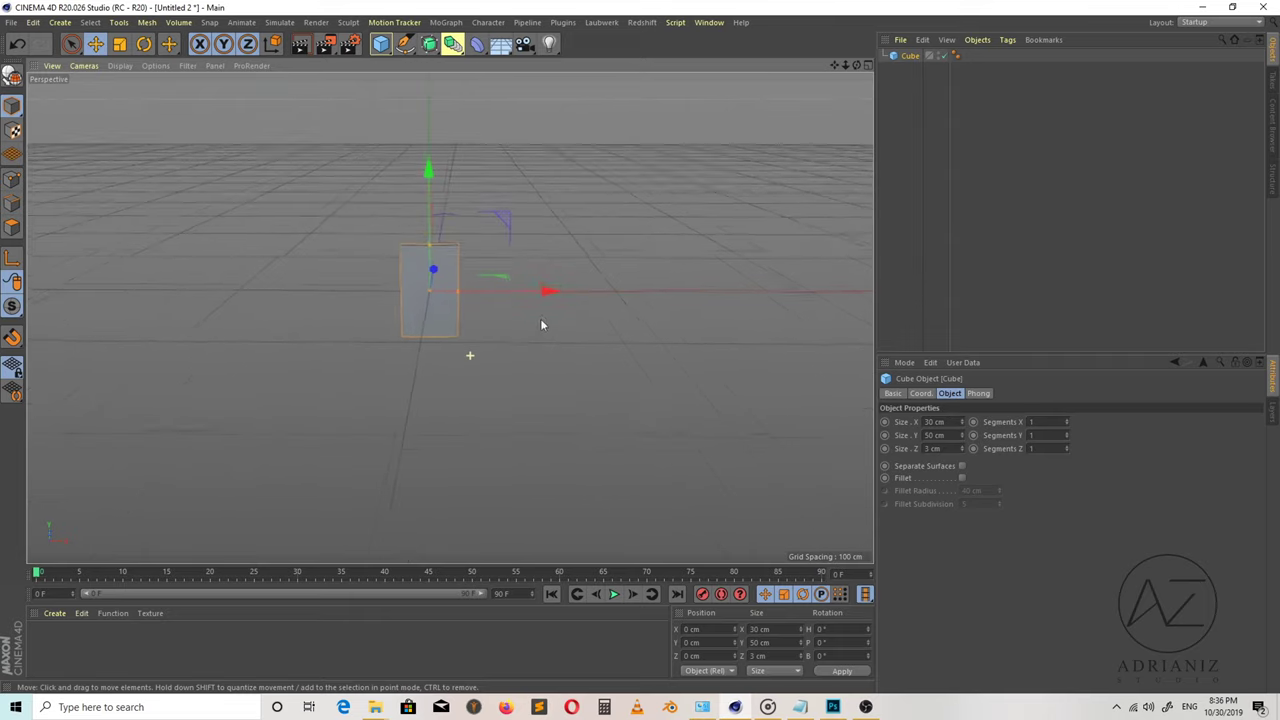
pyautogui.moveTo(544, 309)
pyautogui.keyDown('alt'); pyautogui.mouseDown()
pyautogui.moveTo(480, 327)
pyautogui.moveTo(449, 317)
pyautogui.moveTo(514, 386)
pyautogui.mouseUp(); pyautogui.keyUp('alt')
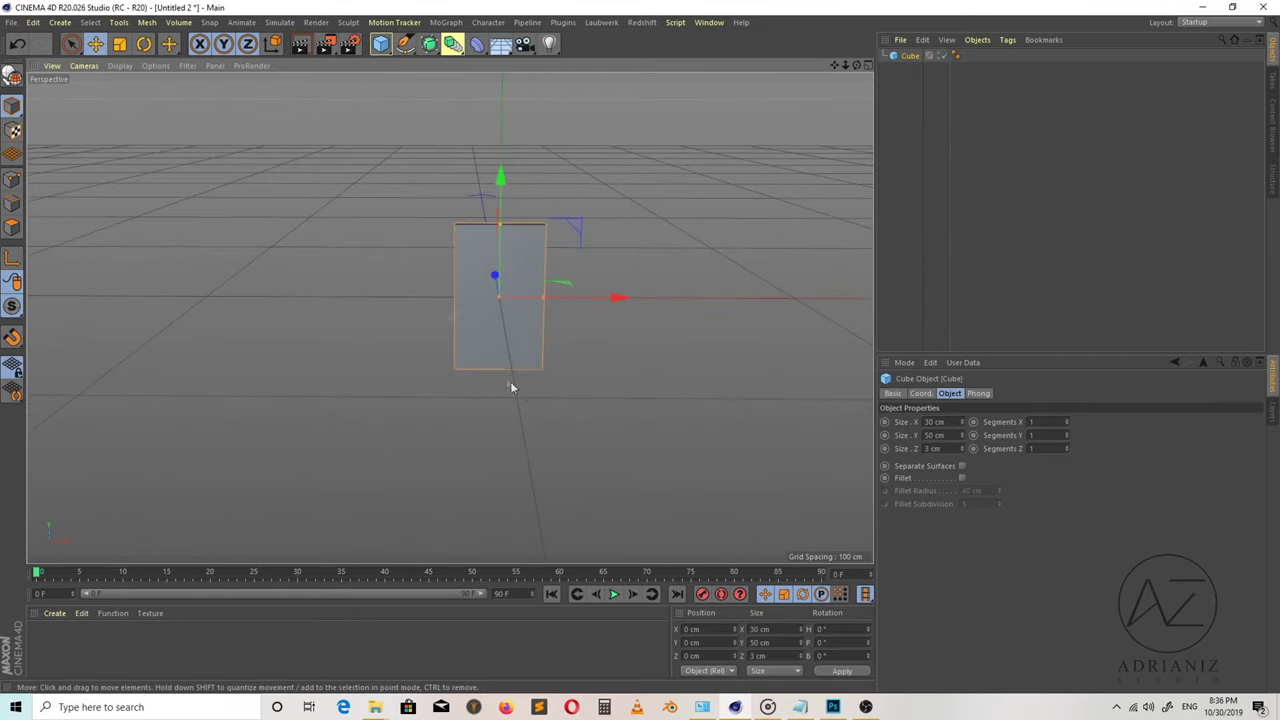
pyautogui.keyDown('alt'); pyautogui.moveTo(514, 386); pyautogui.dragTo(532, 335, button='right'); pyautogui.keyUp('alt')
pyautogui.keyDown('alt'); pyautogui.moveTo(532, 335); pyautogui.dragTo(531, 326); pyautogui.keyUp('alt')
pyautogui.moveTo(534, 270)
pyautogui.keyDown('alt'); pyautogui.mouseDown()
pyautogui.moveTo(539, 331)
pyautogui.moveTo(533, 246)
pyautogui.mouseUp(); pyautogui.keyUp('alt')
pyautogui.moveTo(484, 293)
pyautogui.keyDown('alt'); pyautogui.mouseDown()
pyautogui.moveTo(488, 380)
pyautogui.moveTo(506, 399)
pyautogui.mouseUp(); pyautogui.keyUp('alt')
pyautogui.keyDown('alt'); pyautogui.moveTo(511, 394); pyautogui.dragTo(519, 362, button='right'); pyautogui.keyUp('alt')
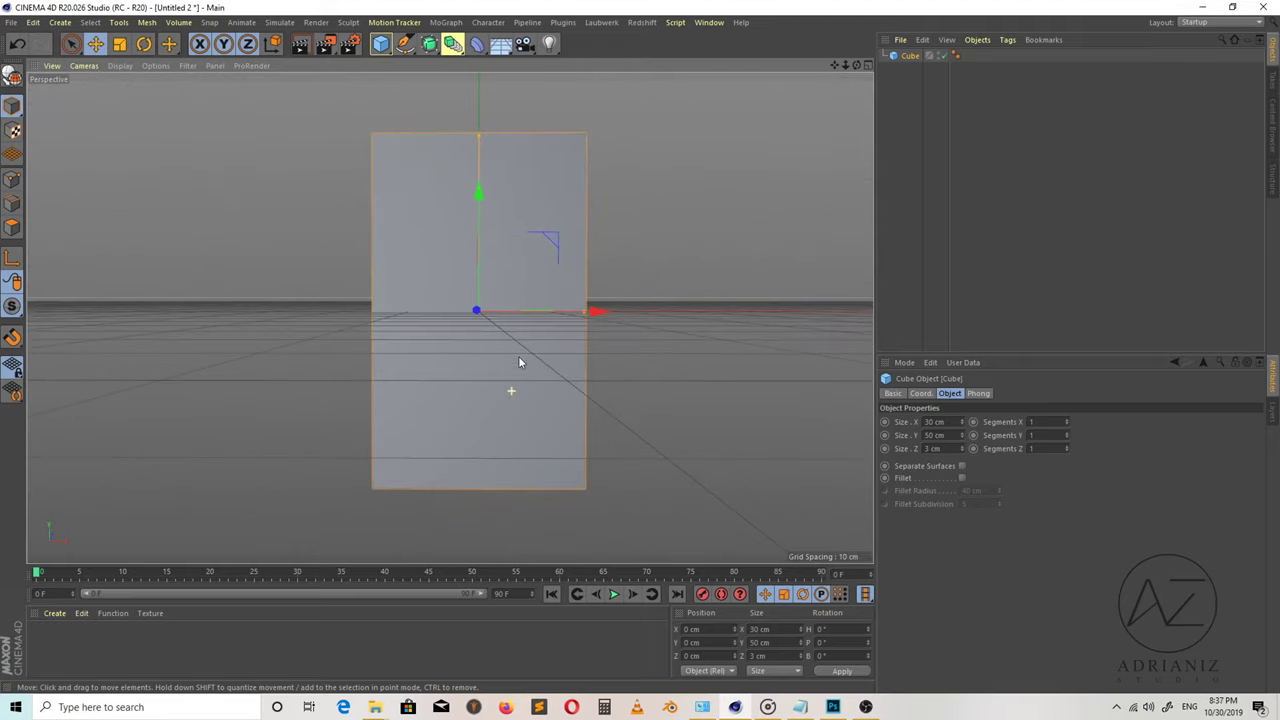
pyautogui.moveTo(655, 437)
pyautogui.keyDown('alt'); pyautogui.mouseDown()
pyautogui.moveTo(551, 445)
pyautogui.moveTo(491, 411)
pyautogui.moveTo(543, 417)
pyautogui.moveTo(526, 400)
pyautogui.moveTo(477, 410)
pyautogui.mouseUp(); pyautogui.keyUp('alt')
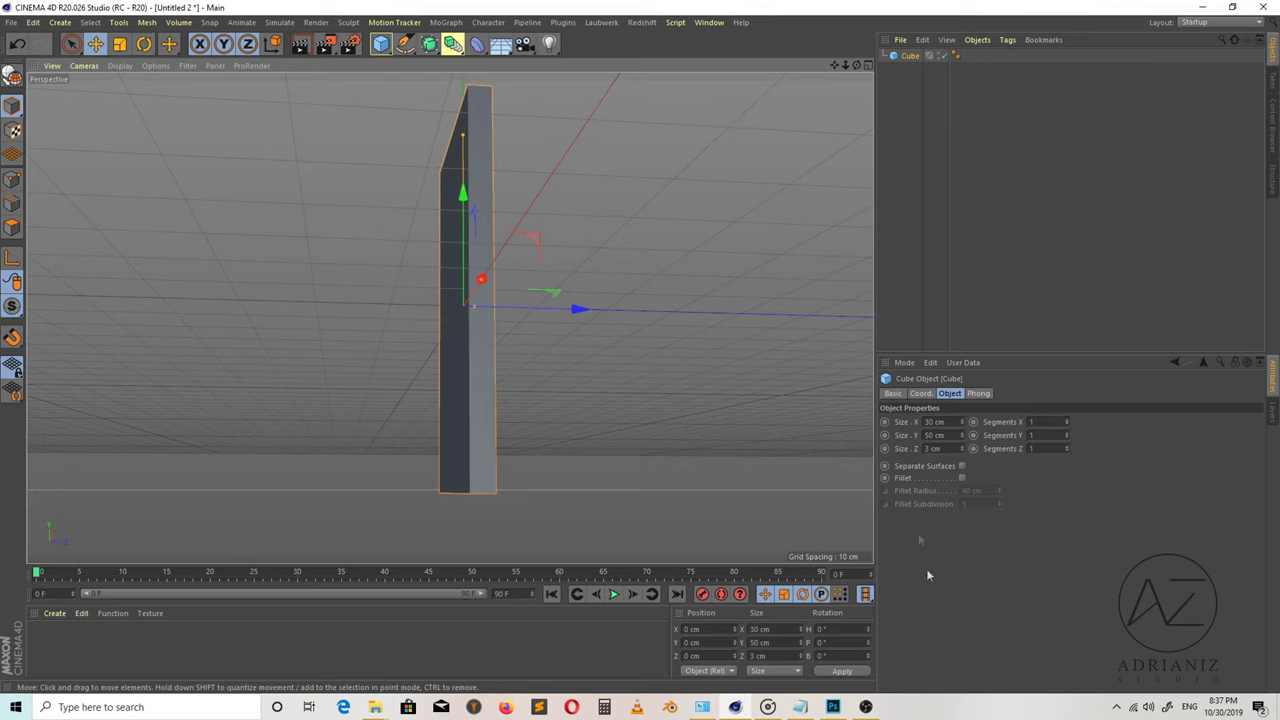
pyautogui.click(932, 448)
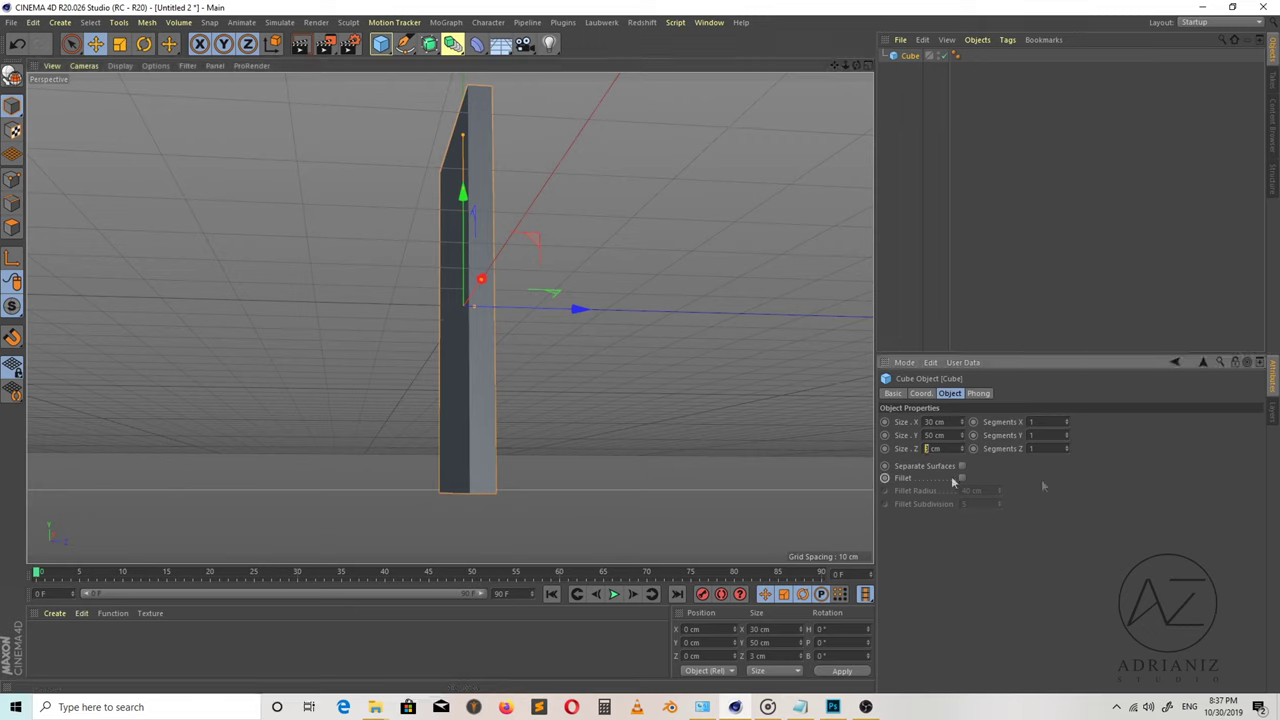
pyautogui.write('2.5')
pyautogui.press('Return')
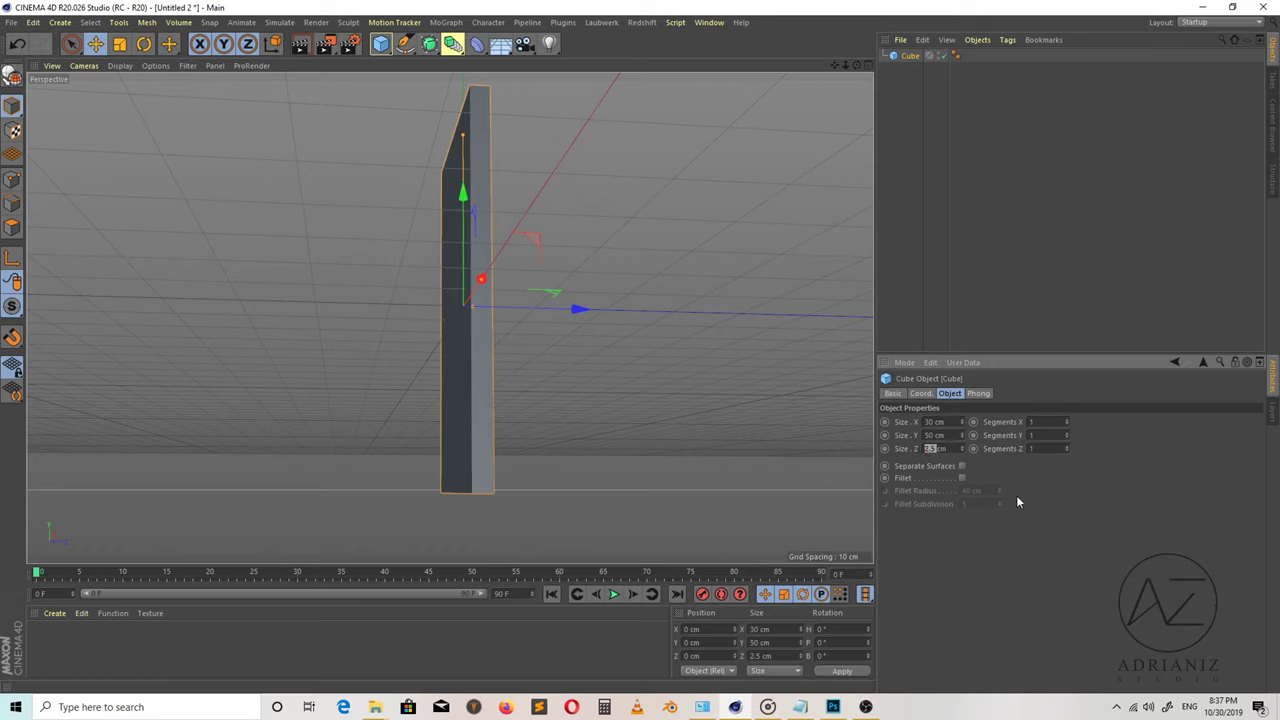
pyautogui.write('2')
pyautogui.press('Return')
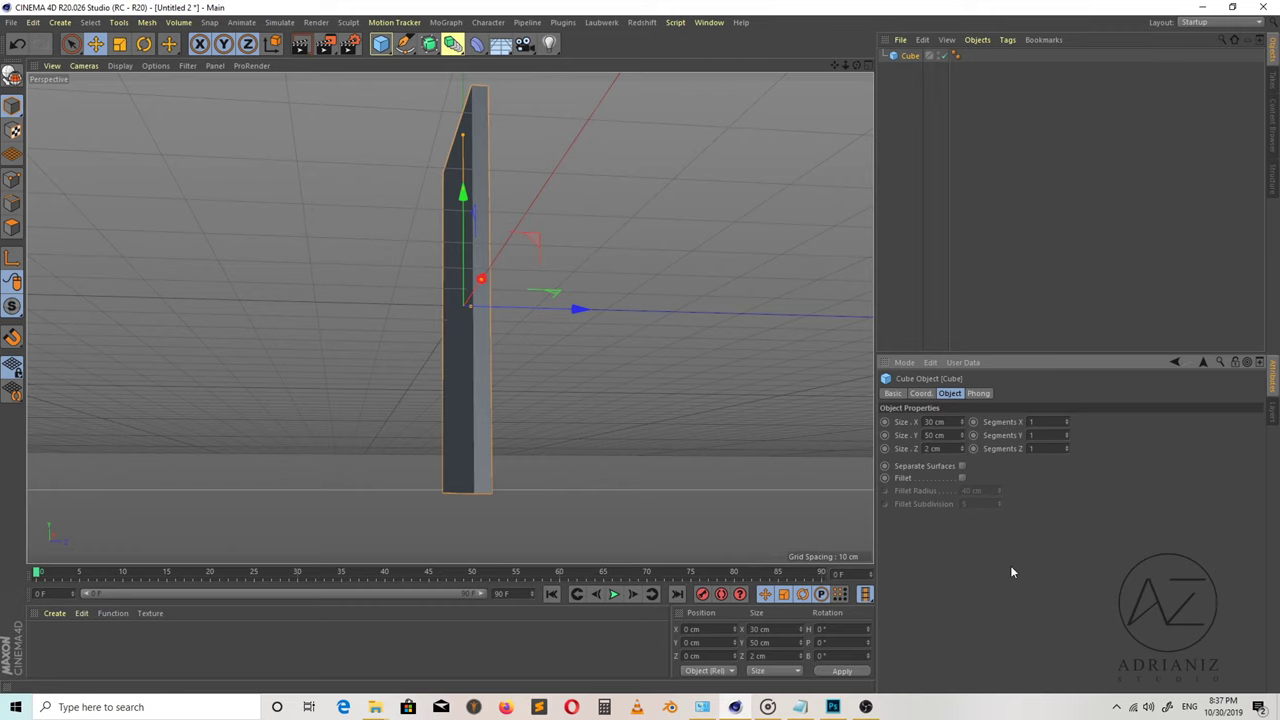
pyautogui.moveTo(856, 65); pyautogui.dragTo(995, 470)
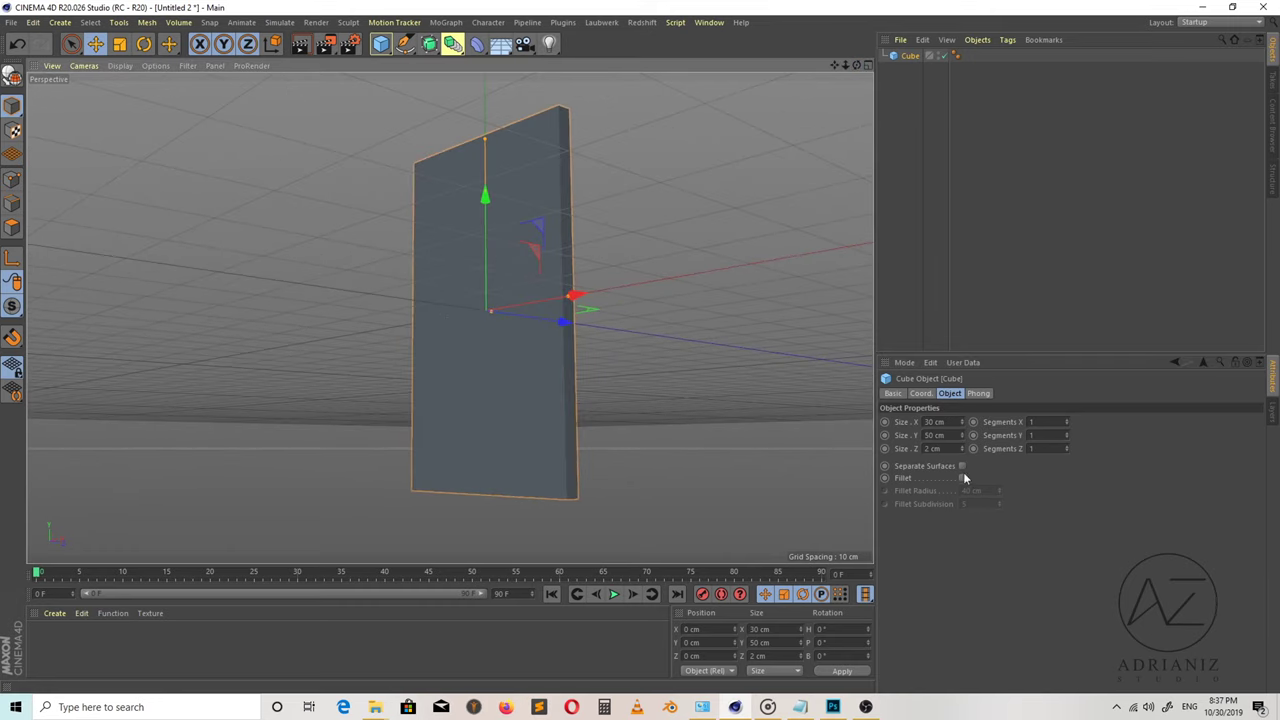
# Enable Fillet on the cube with a 0.4 cm radius and subdivision 2.
pyautogui.click(962, 478)
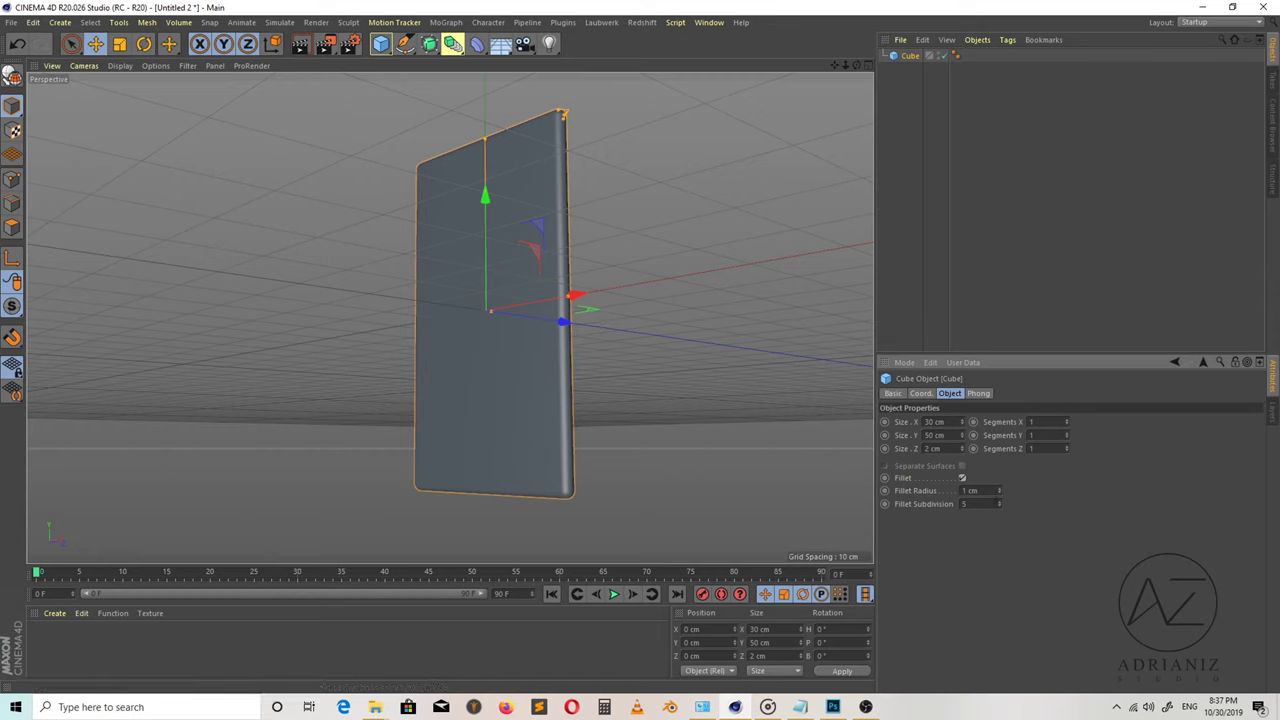
pyautogui.doubleClick(965, 490)
pyautogui.write('0.4')
pyautogui.press('Return')
pyautogui.write('2')
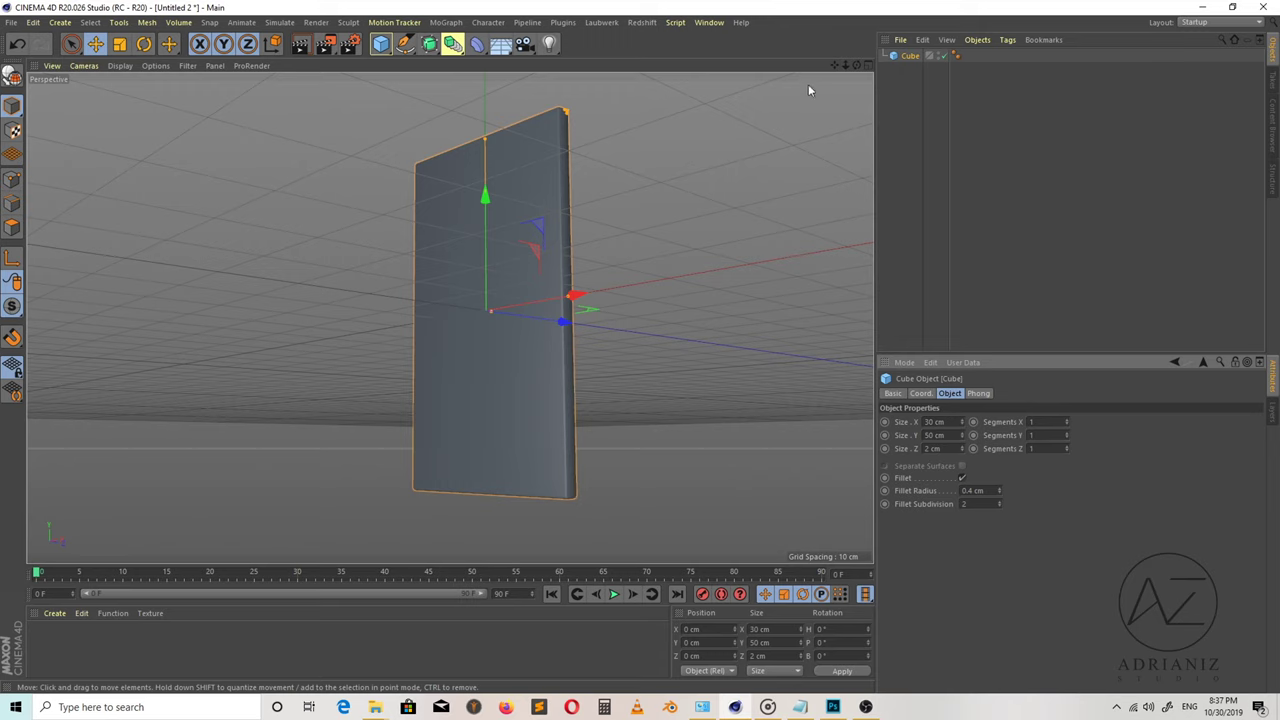
pyautogui.moveTo(856, 65); pyautogui.dragTo(857, 92)
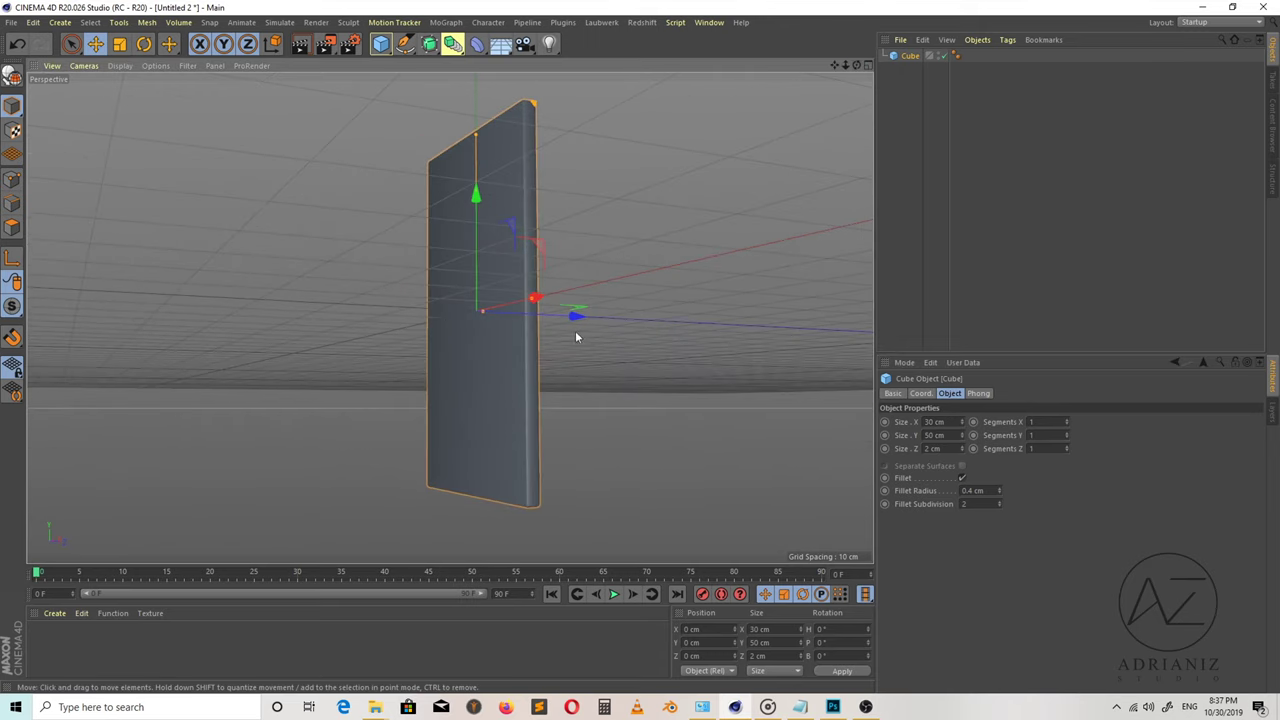
pyautogui.moveTo(590, 345)
pyautogui.keyDown('alt'); pyautogui.mouseDown()
pyautogui.moveTo(614, 278)
pyautogui.moveTo(598, 342)
pyautogui.mouseUp(); pyautogui.keyUp('alt')
pyautogui.scroll(3, 608, 338)
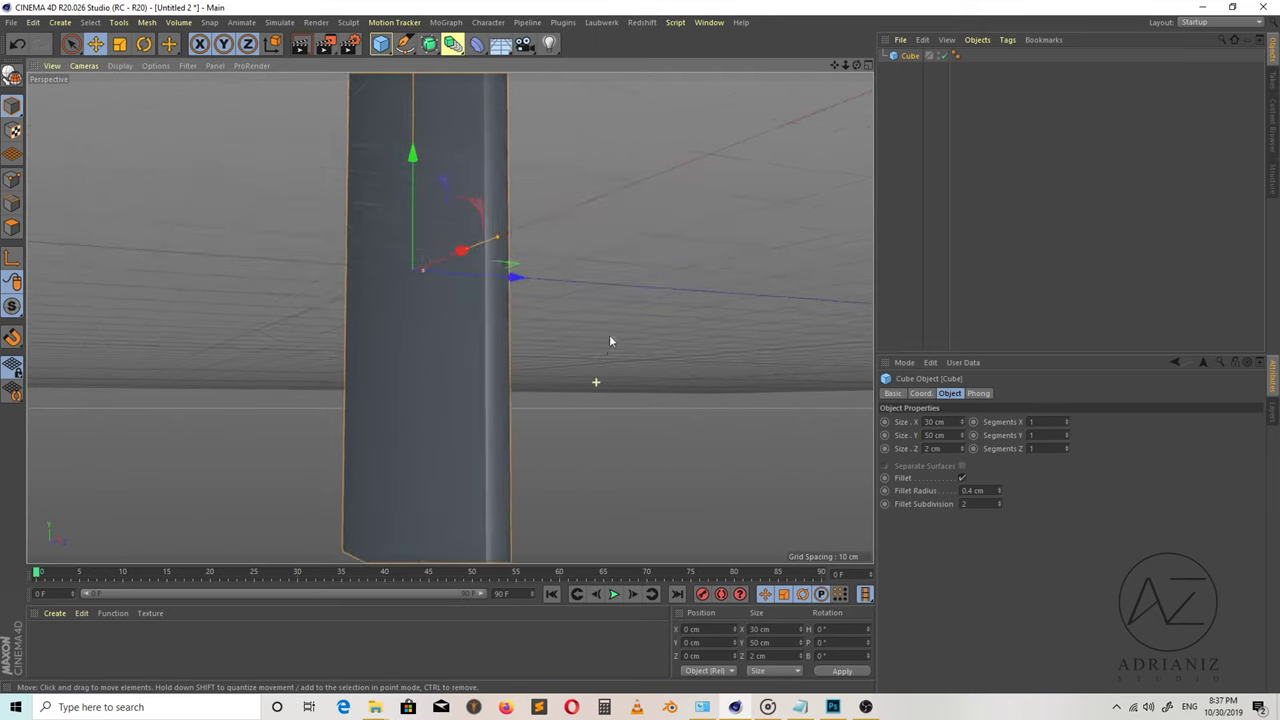
pyautogui.scroll(3, 612, 332)
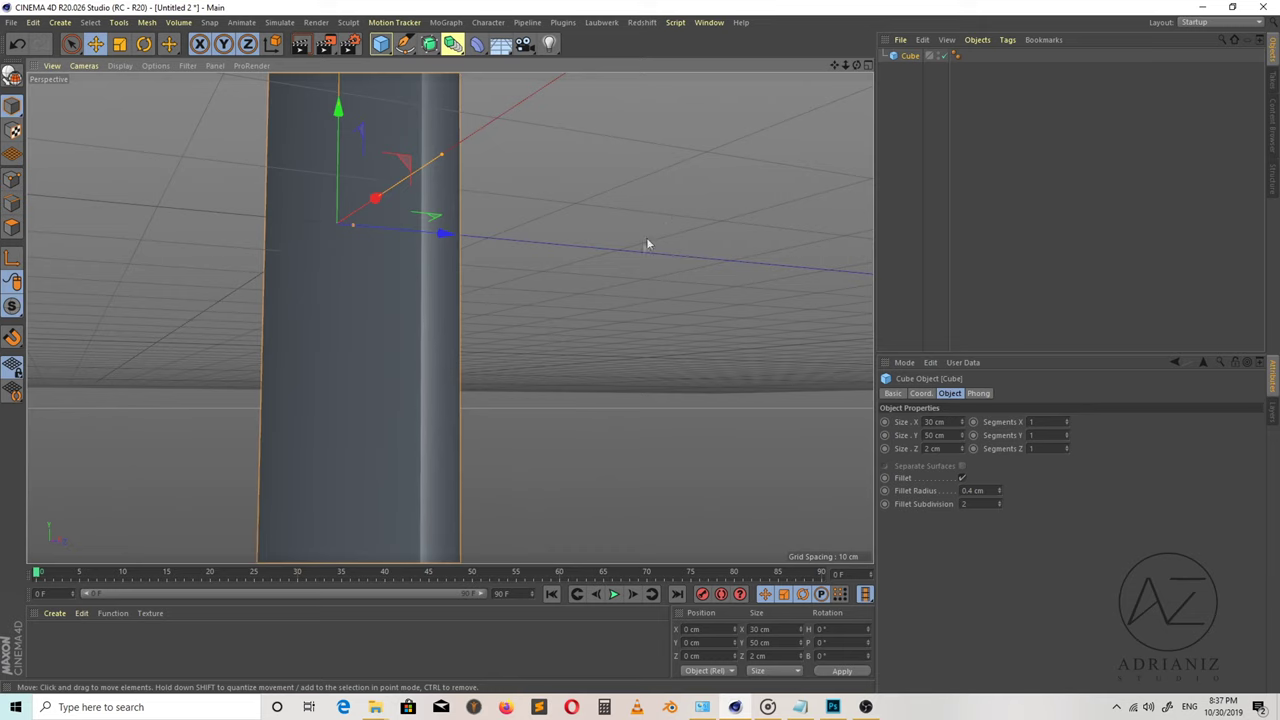
pyautogui.moveTo(660, 227)
pyautogui.keyDown('alt'); pyautogui.mouseDown()
pyautogui.moveTo(702, 417)
pyautogui.moveTo(710, 281)
pyautogui.mouseUp(); pyautogui.keyUp('alt')
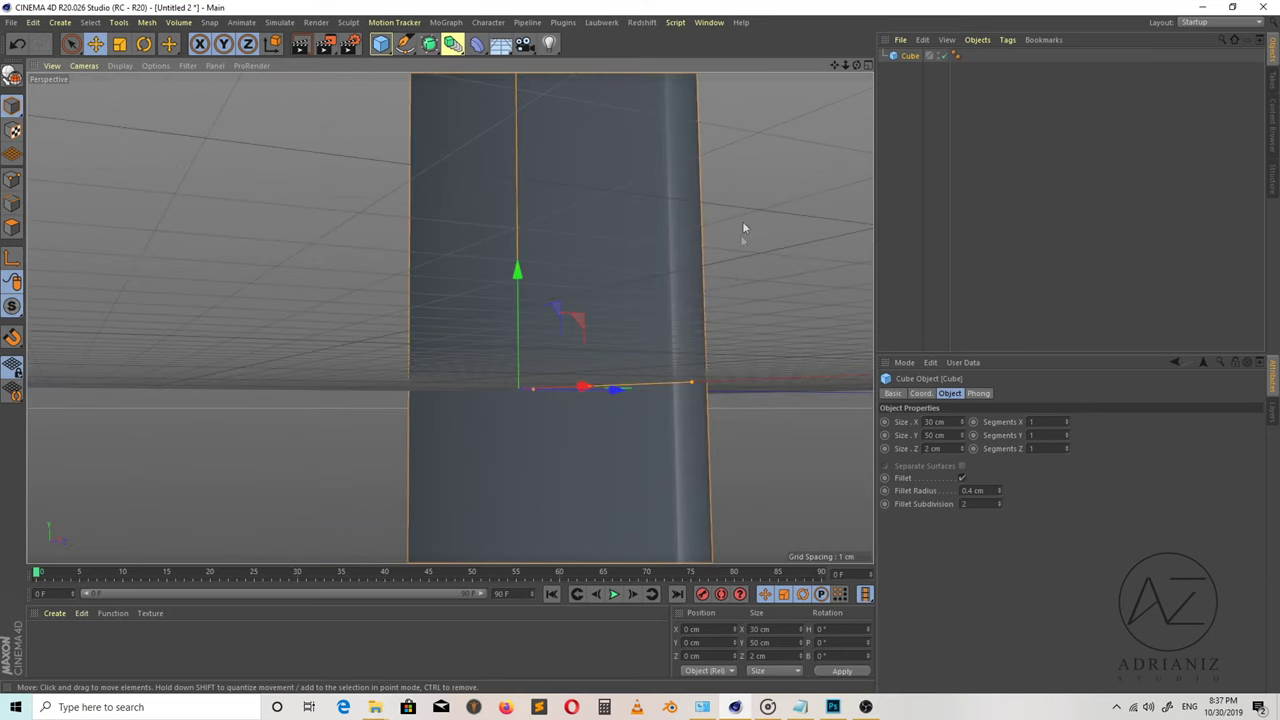
pyautogui.keyDown('alt'); pyautogui.moveTo(743, 222); pyautogui.dragTo(728, 268); pyautogui.keyUp('alt')
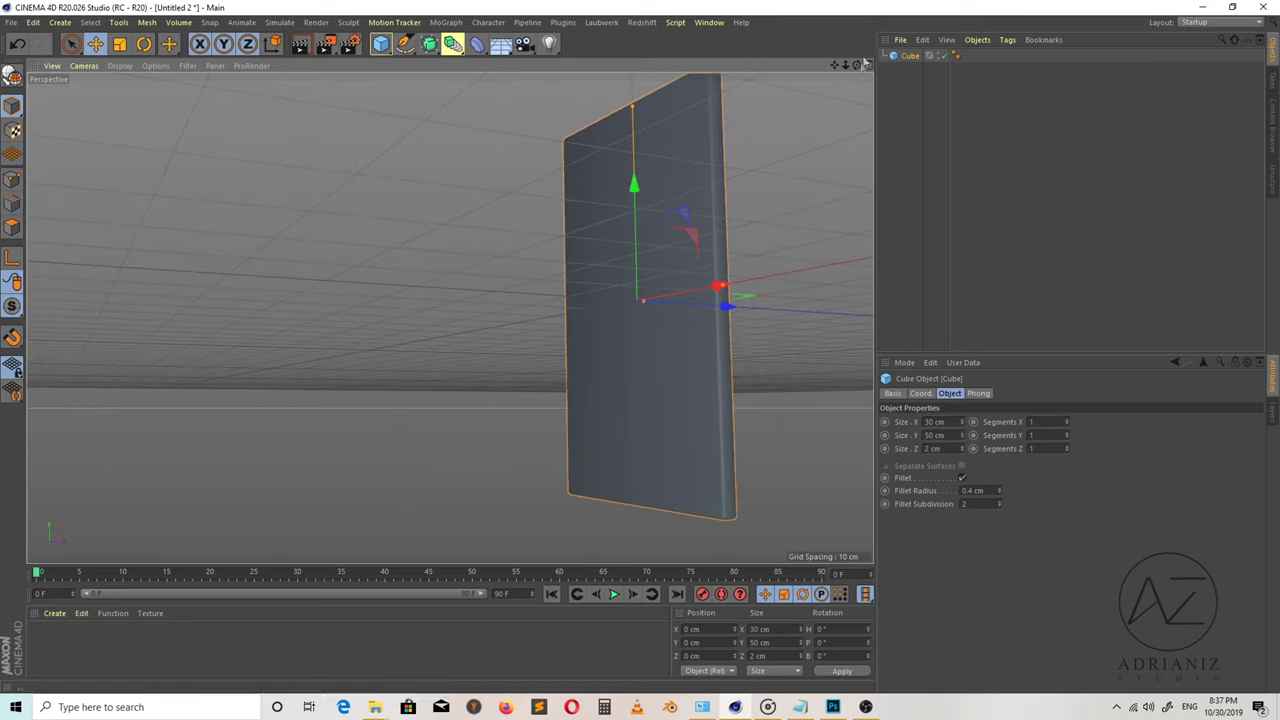
pyautogui.moveTo(863, 68)
pyautogui.mouseDown()
pyautogui.moveTo(950, 75)
pyautogui.moveTo(713, 78)
pyautogui.mouseUp()
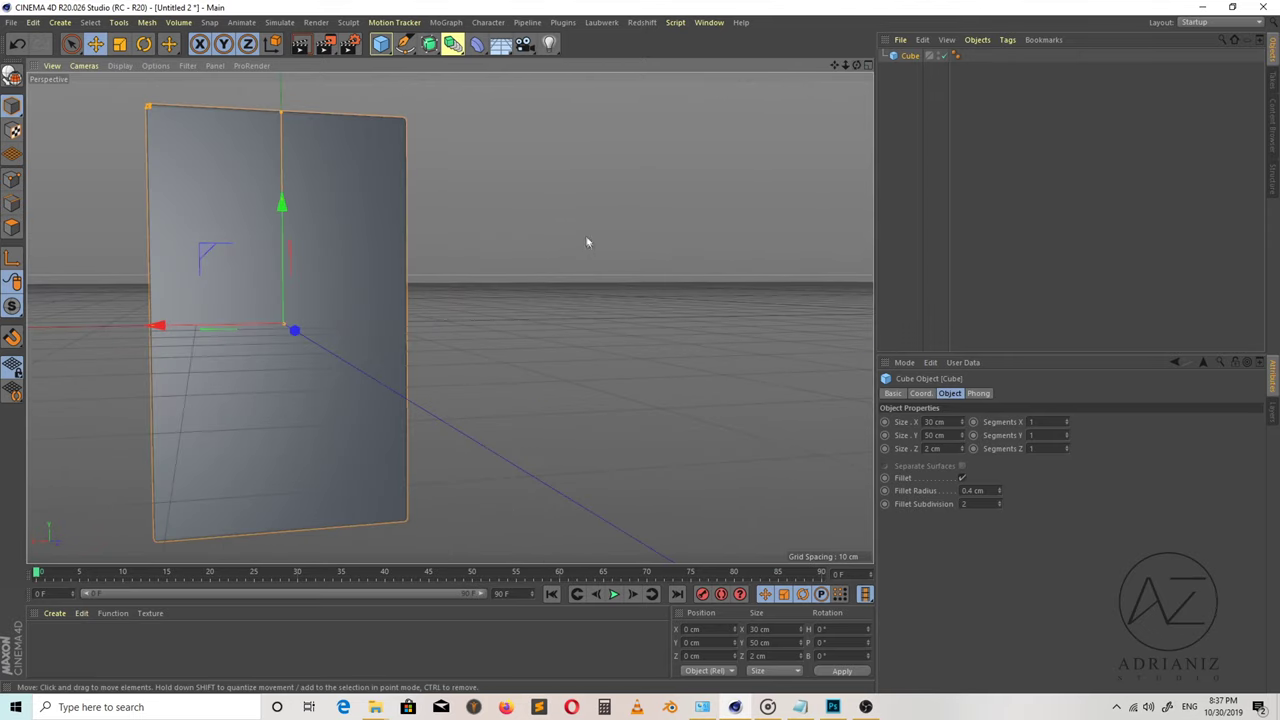
pyautogui.scroll(3, 586, 240)
pyautogui.scroll(-3, 580, 244)
pyautogui.keyDown('alt'); pyautogui.moveTo(483, 266); pyautogui.dragTo(509, 338); pyautogui.keyUp('alt')
pyautogui.scroll(2, 504, 329)
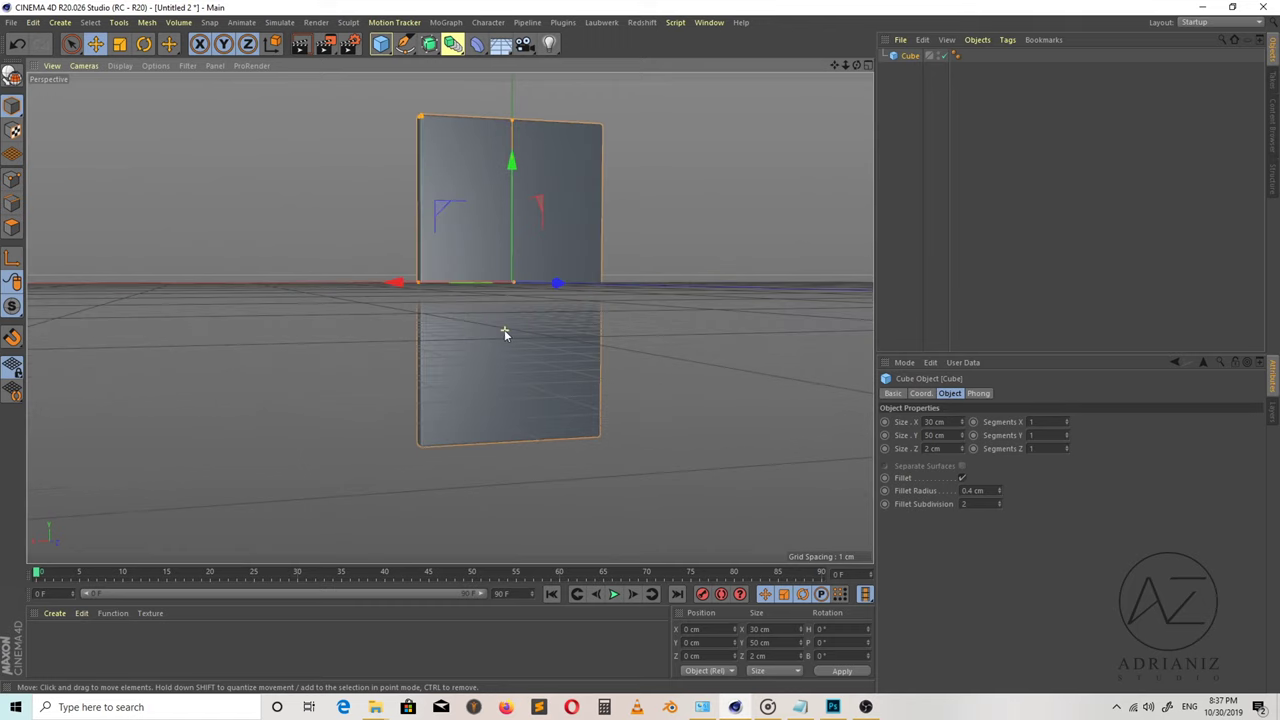
pyautogui.click(300, 44)
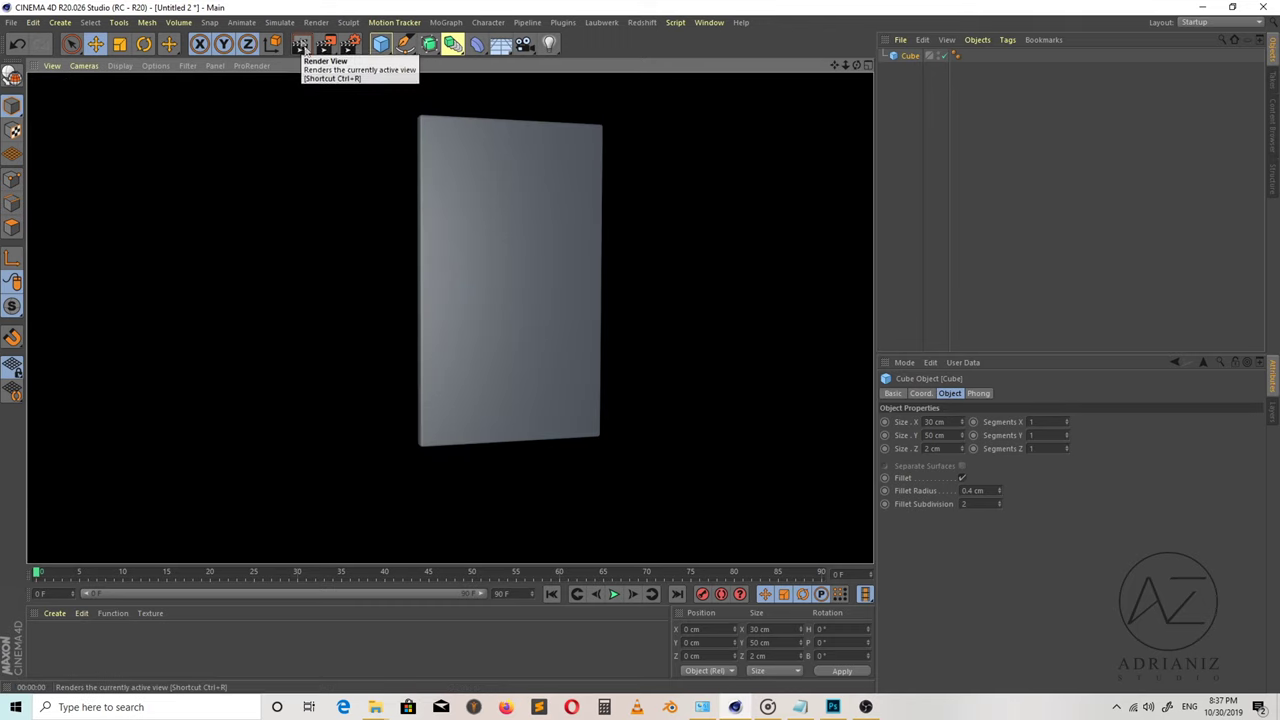
pyautogui.click(755, 215)
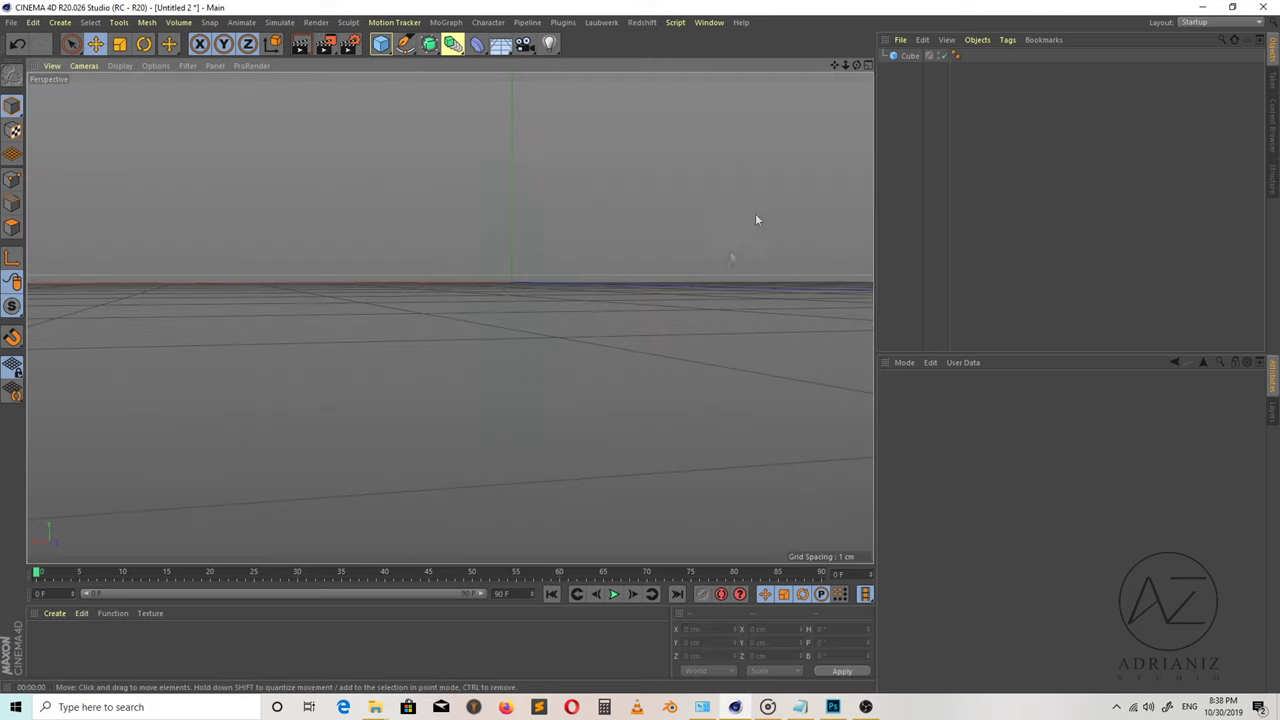
pyautogui.click(912, 56)
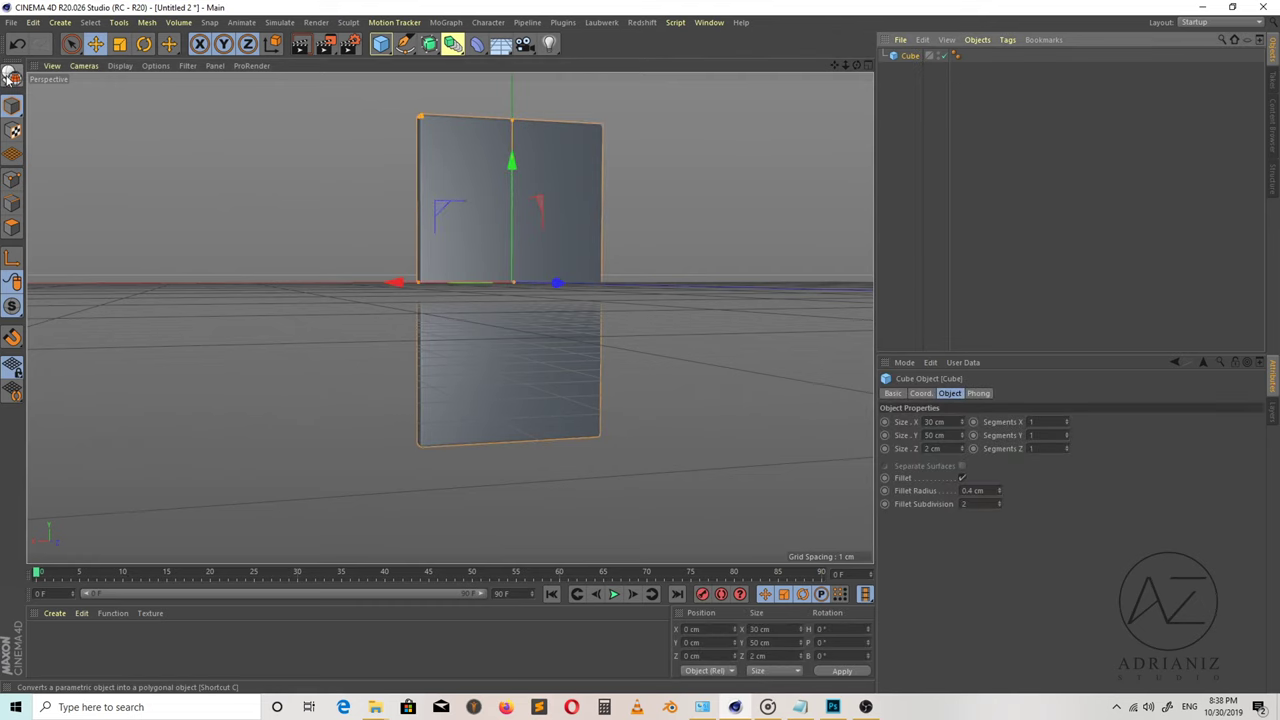
# In Polygons mode, select the editable slab's front face.
pyautogui.moveTo(856, 64)
pyautogui.mouseDown()
pyautogui.moveTo(1097, 93)
pyautogui.moveTo(1087, 72)
pyautogui.mouseUp()
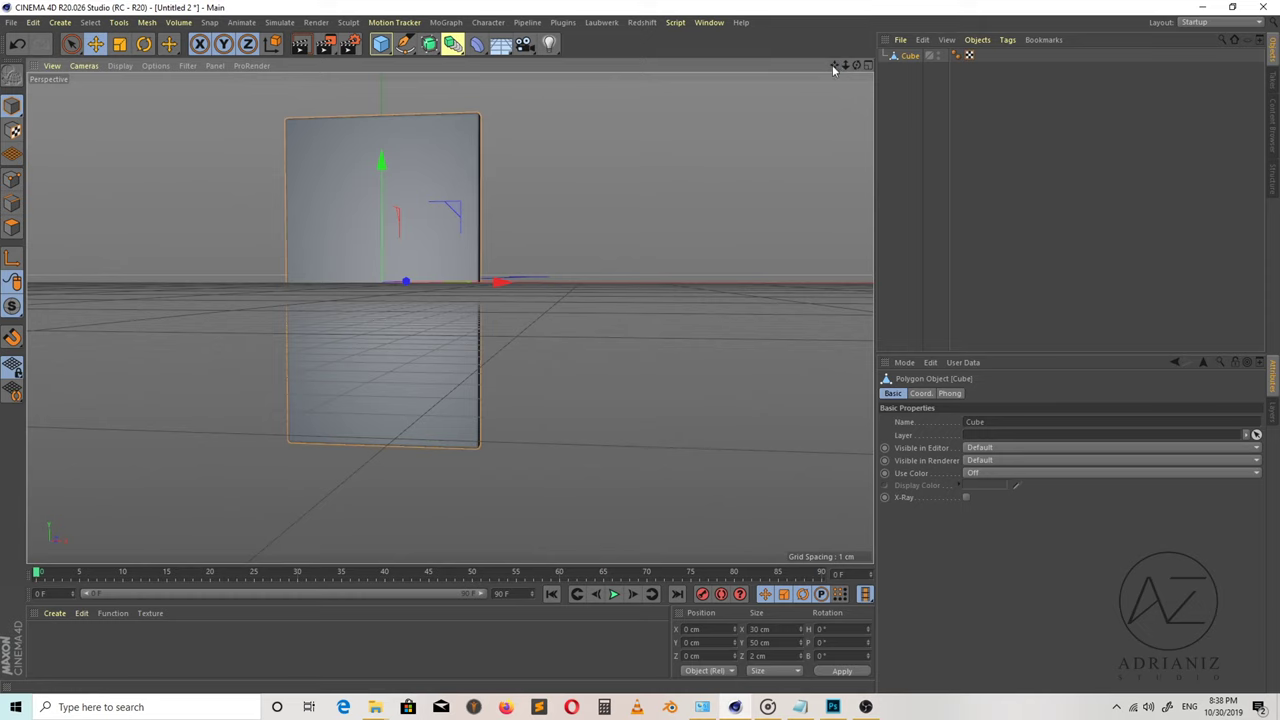
pyautogui.moveTo(834, 66); pyautogui.dragTo(911, 96)
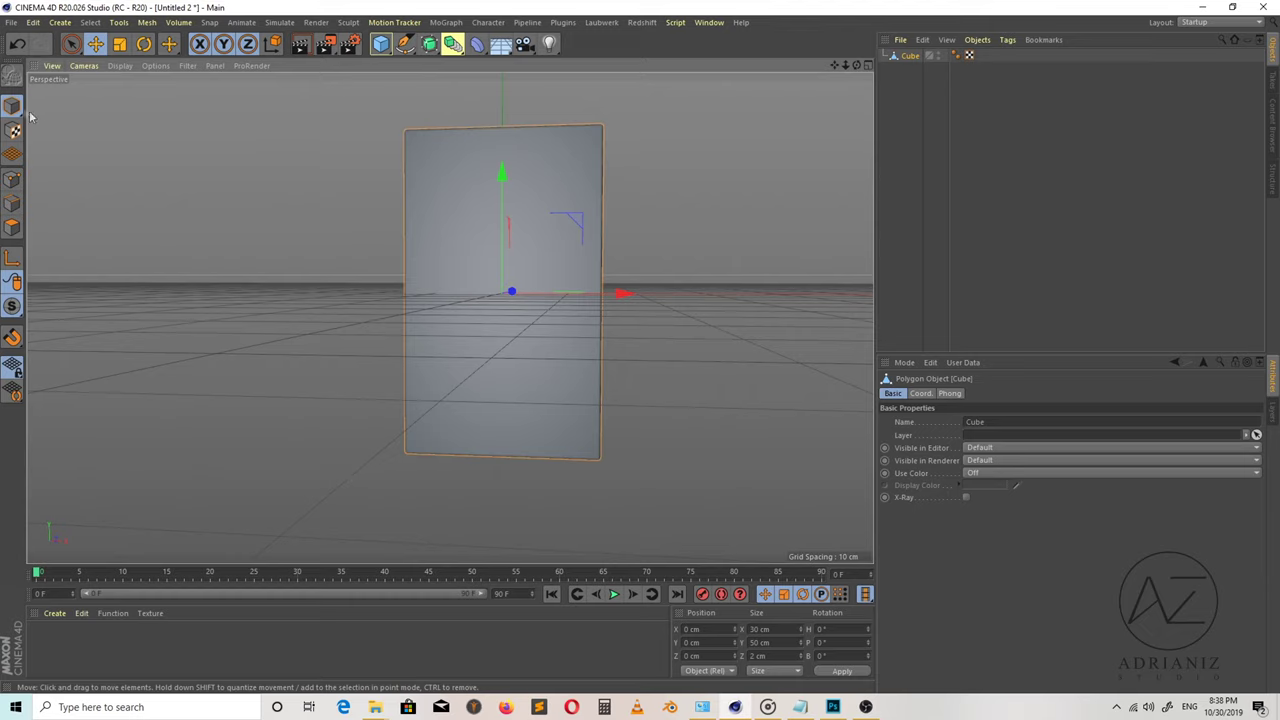
pyautogui.click(6, 227)
pyautogui.click(503, 267)
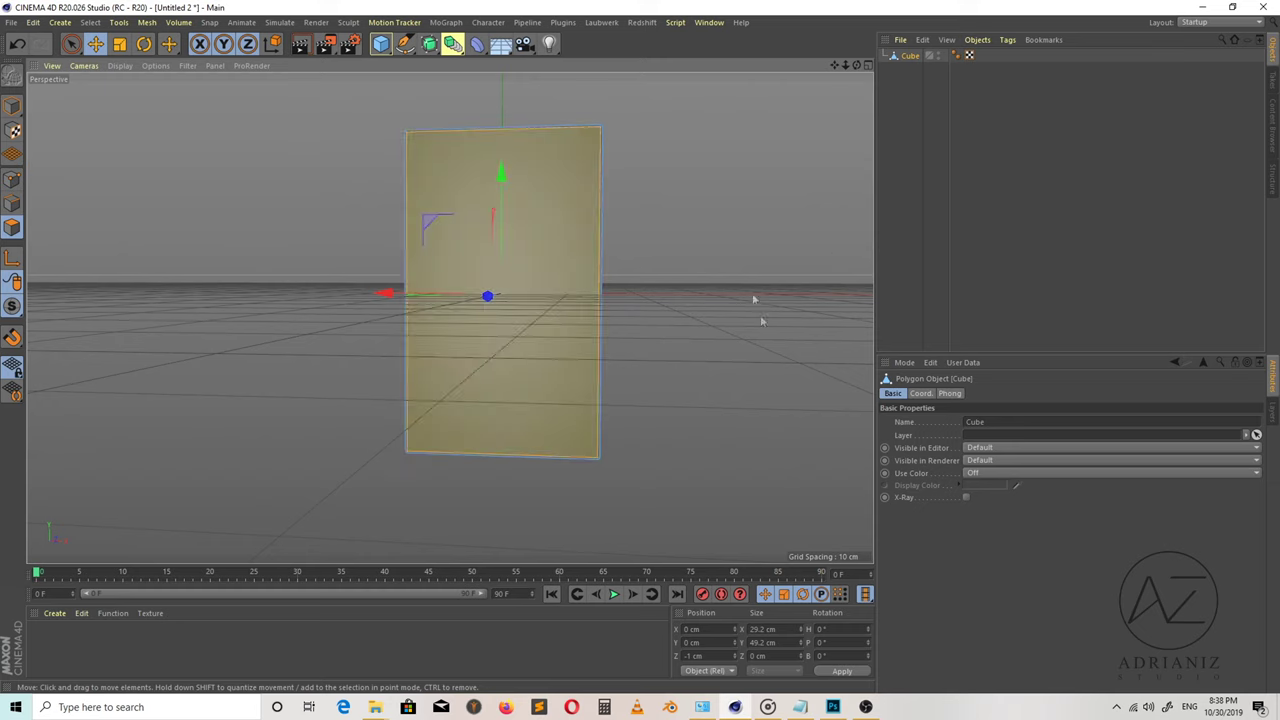
# Inset the front face with Extrude Inner, leaving a thin border.
pyautogui.rightClick(705, 238)
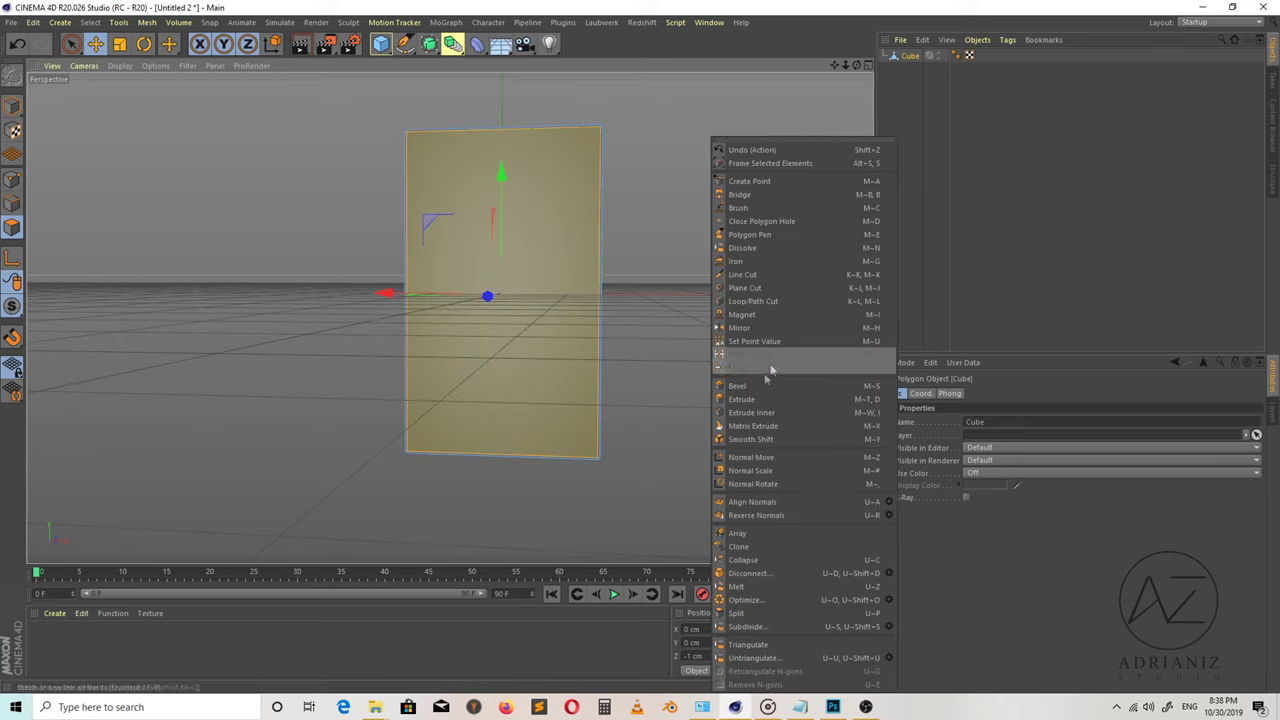
pyautogui.click(762, 414)
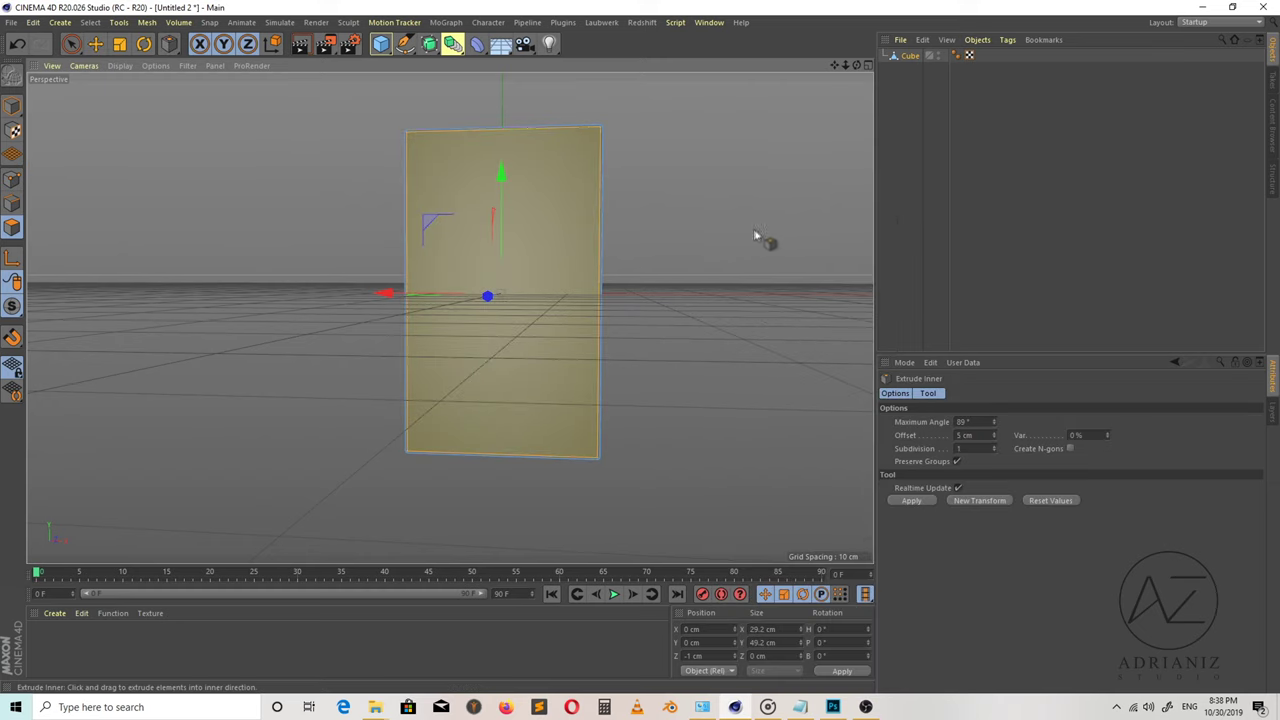
pyautogui.moveTo(757, 238); pyautogui.dragTo(705, 246)
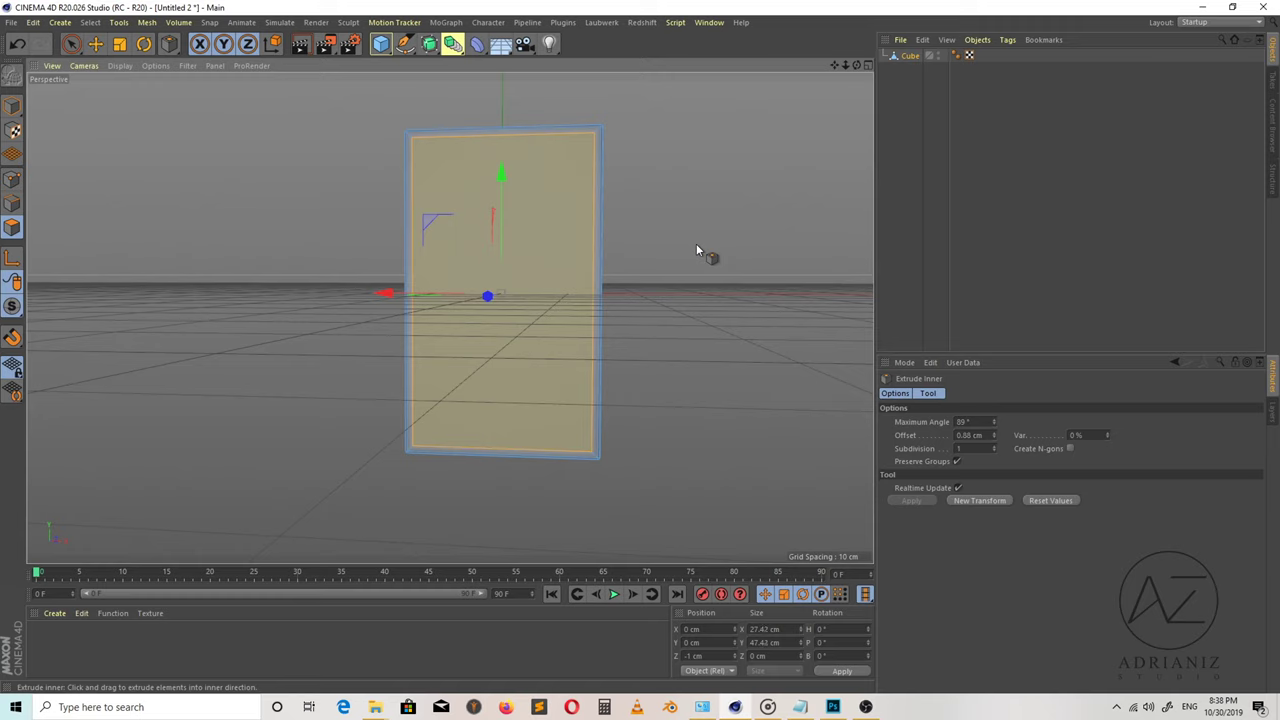
# Split the inset inner face off into a new object, Cube.1.
pyautogui.moveTo(856, 65)
pyautogui.mouseDown()
pyautogui.moveTo(879, 75)
pyautogui.moveTo(880, 64)
pyautogui.mouseUp()
pyautogui.scroll(3, 685, 313)
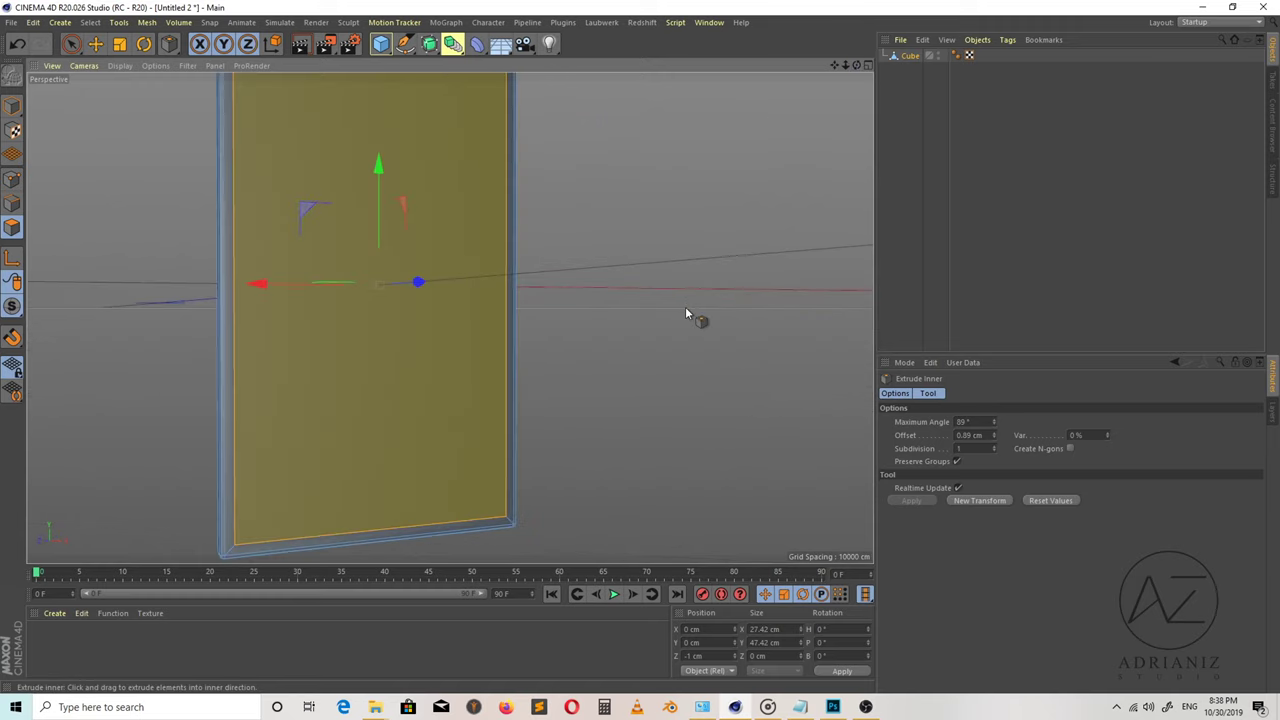
pyautogui.scroll(-1, 685, 313)
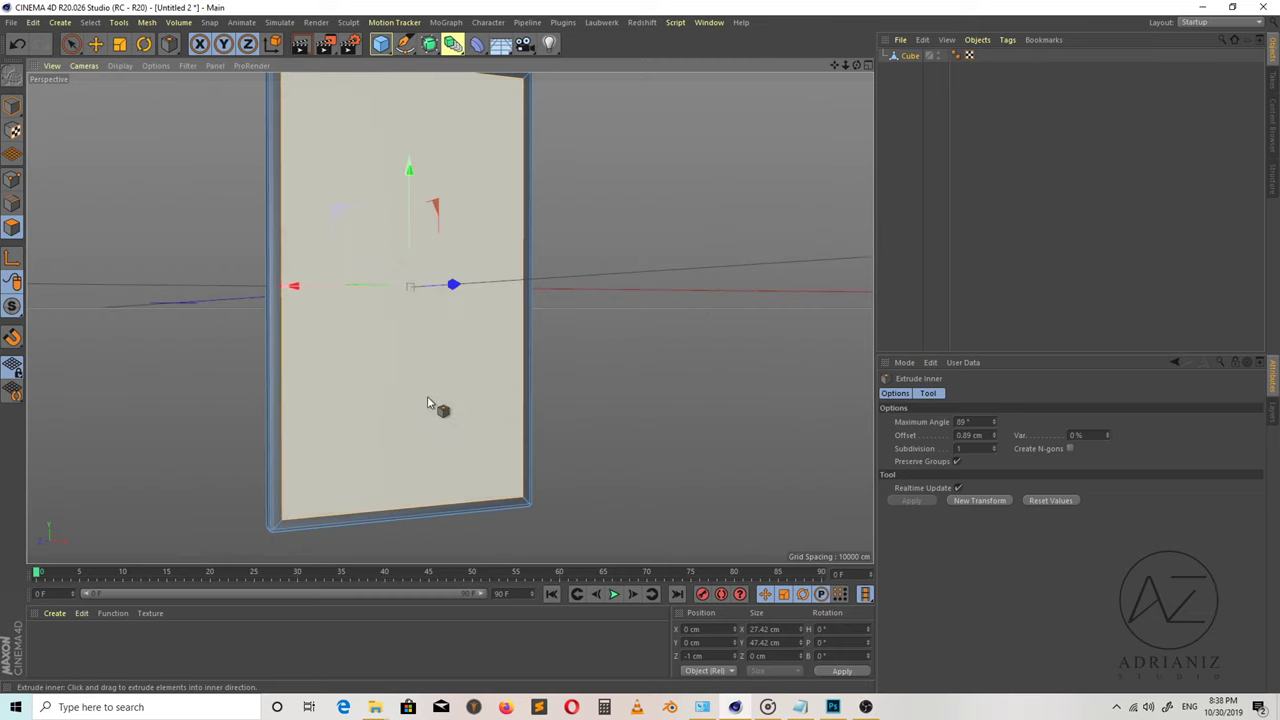
pyautogui.rightClick(415, 370)
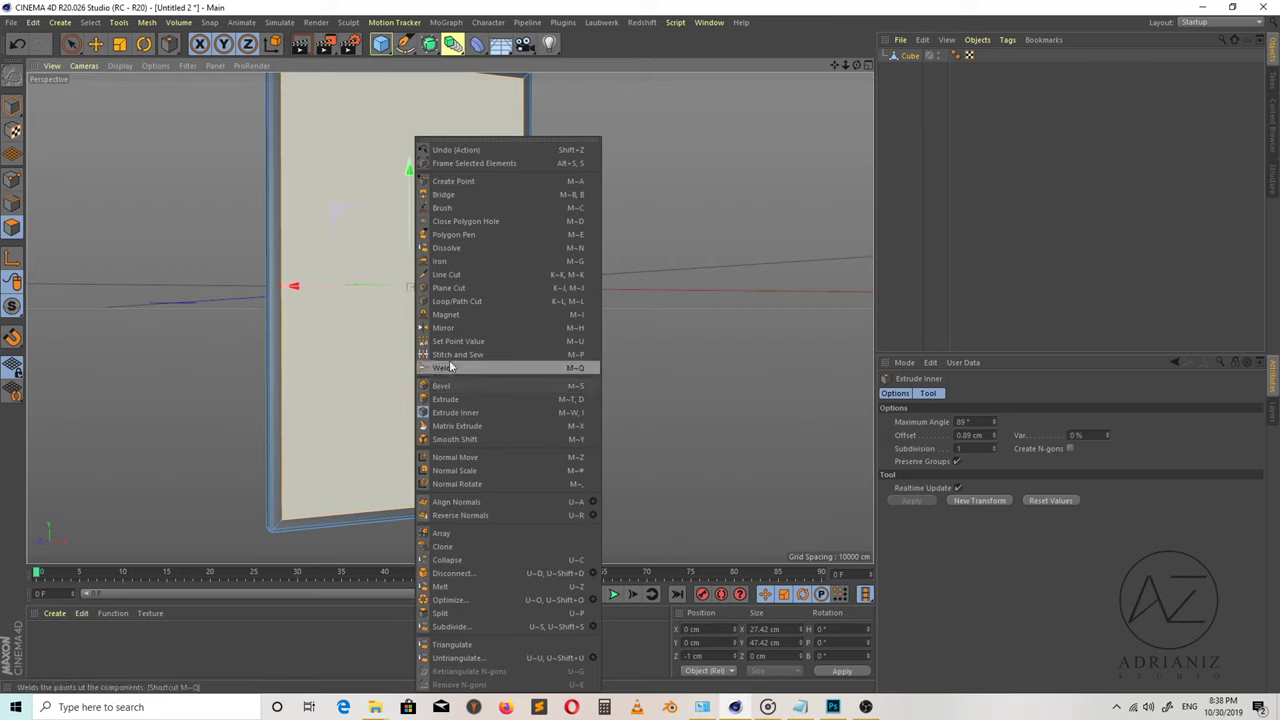
pyautogui.click(437, 613)
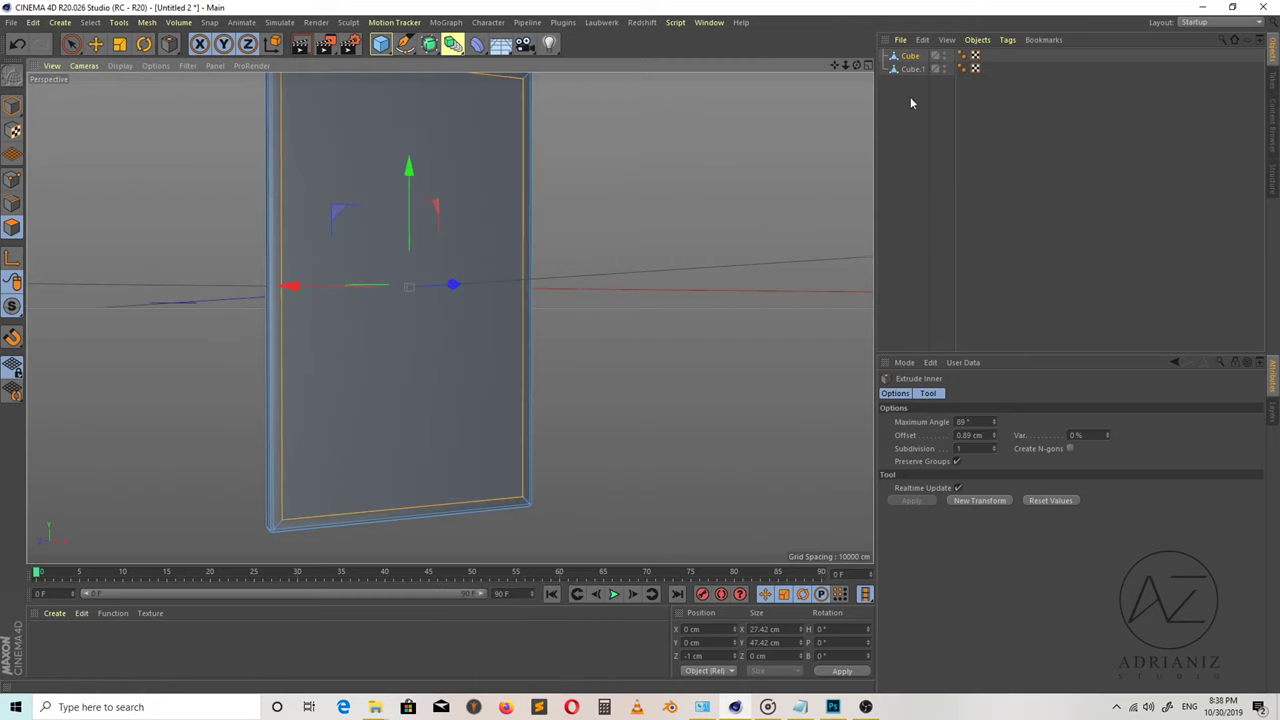
# Rename Cube.1 to glass and turn off its editor and render visibility.
pyautogui.doubleClick(914, 69)
pyautogui.write('glass')
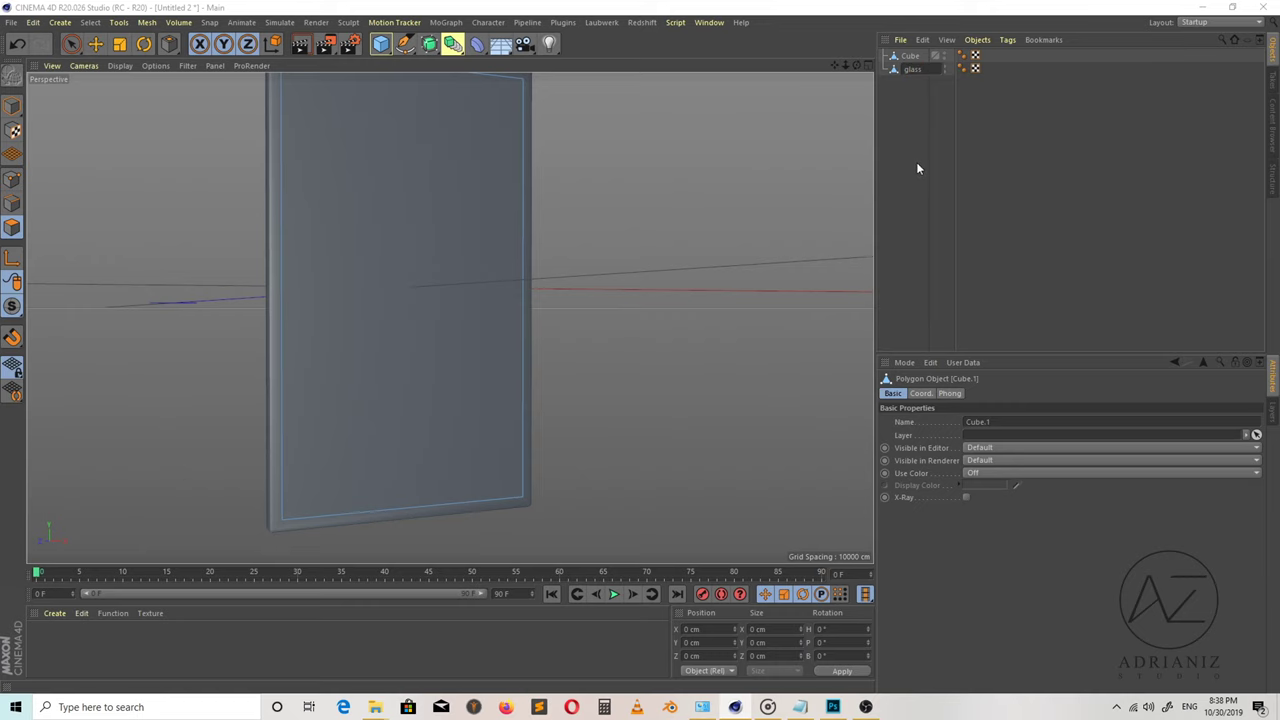
pyautogui.press('Return')
pyautogui.hotkey('alt', 'Tab')
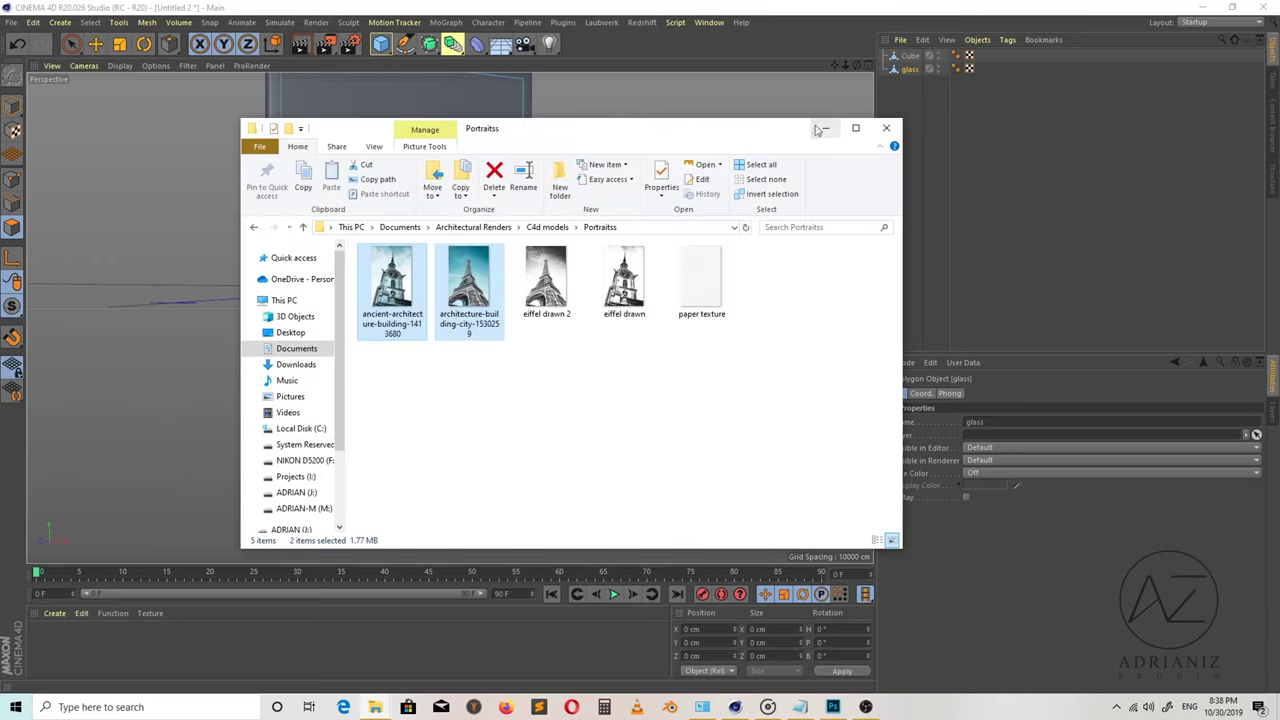
pyautogui.click(824, 128)
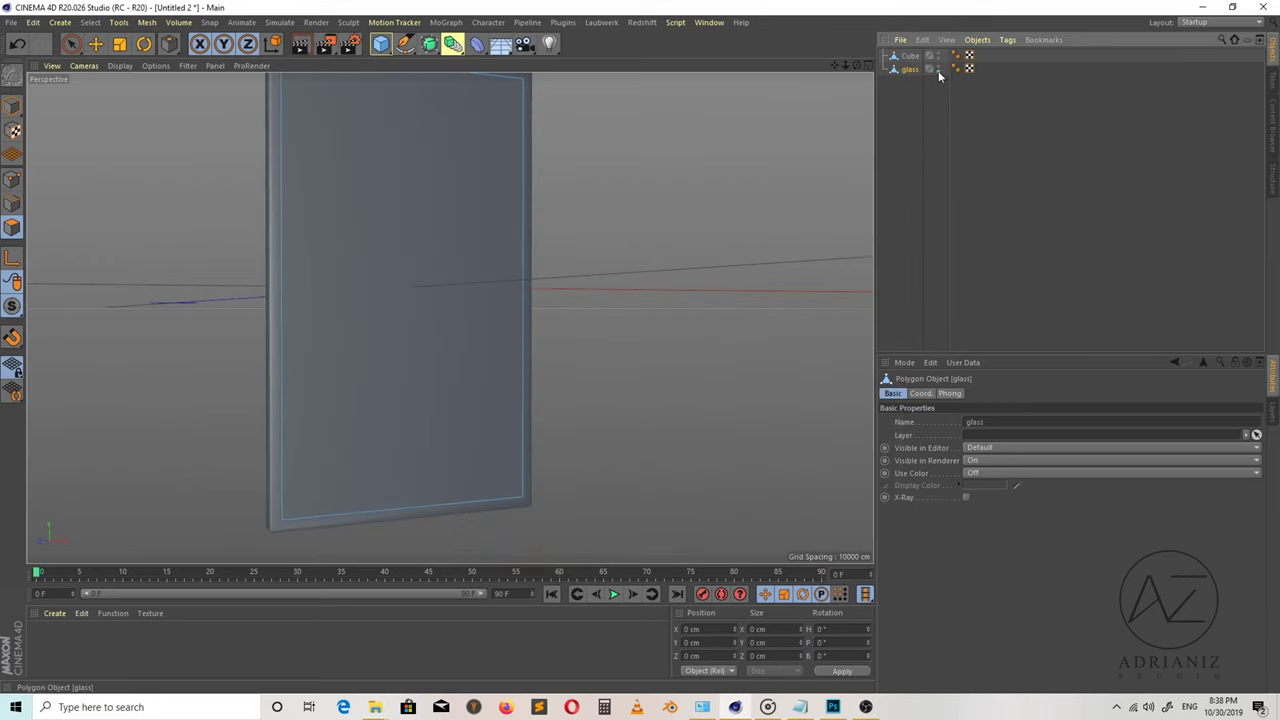
pyautogui.click(938, 70)
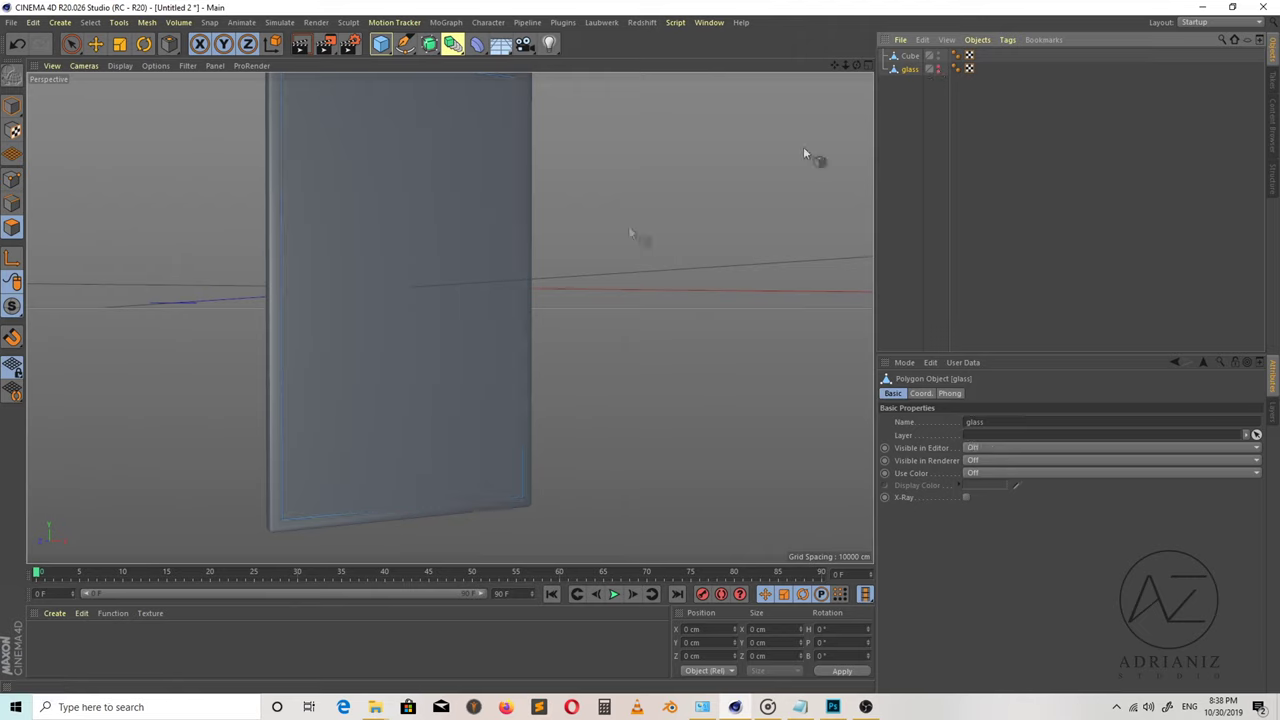
# Select the Cube frame and its front face for further modelling.
pyautogui.click(333, 355)
pyautogui.press('i')
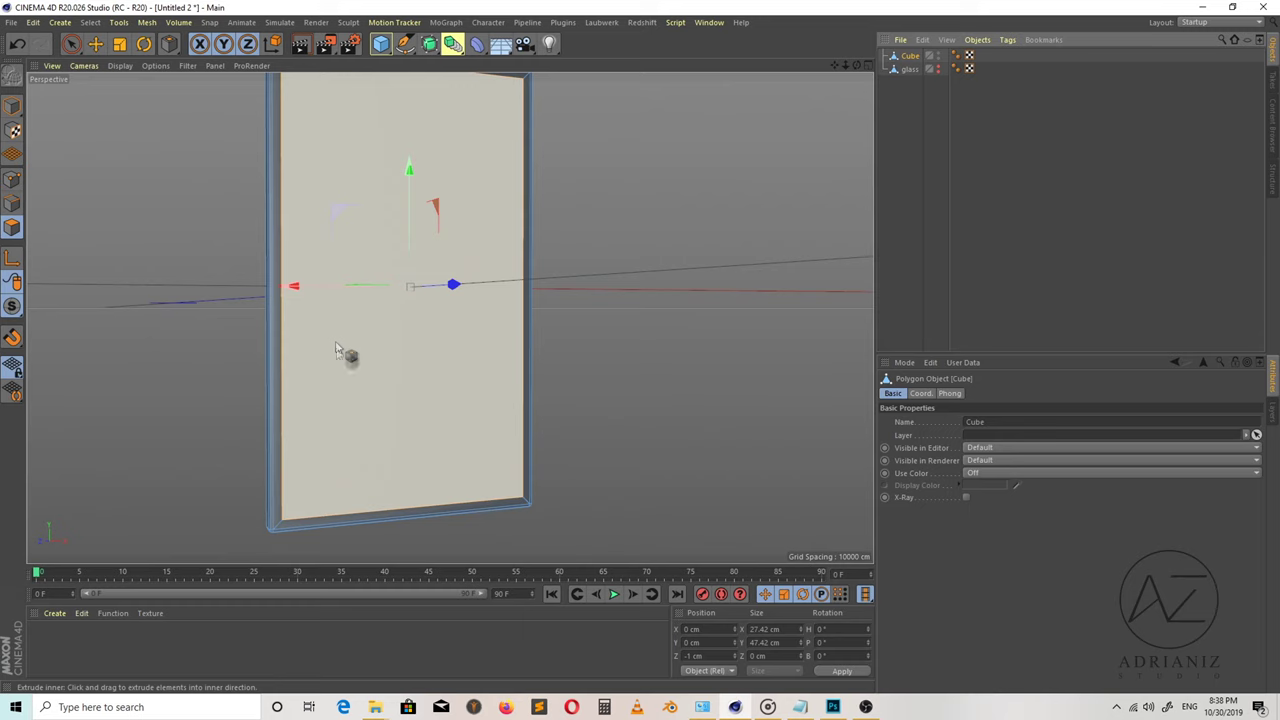
pyautogui.click(420, 375)
pyautogui.rightClick(622, 376)
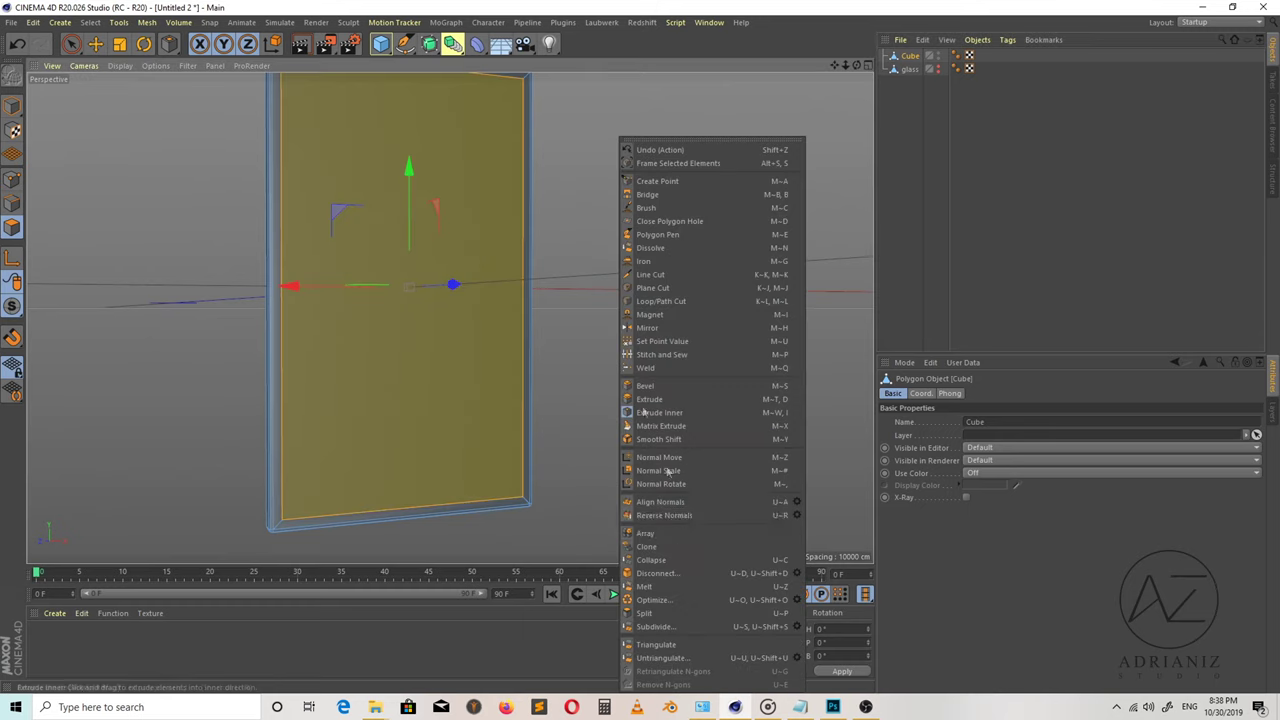
# Push the front face slightly inward, then try and undo a 2.66 cm inner inset.
pyautogui.click(663, 401)
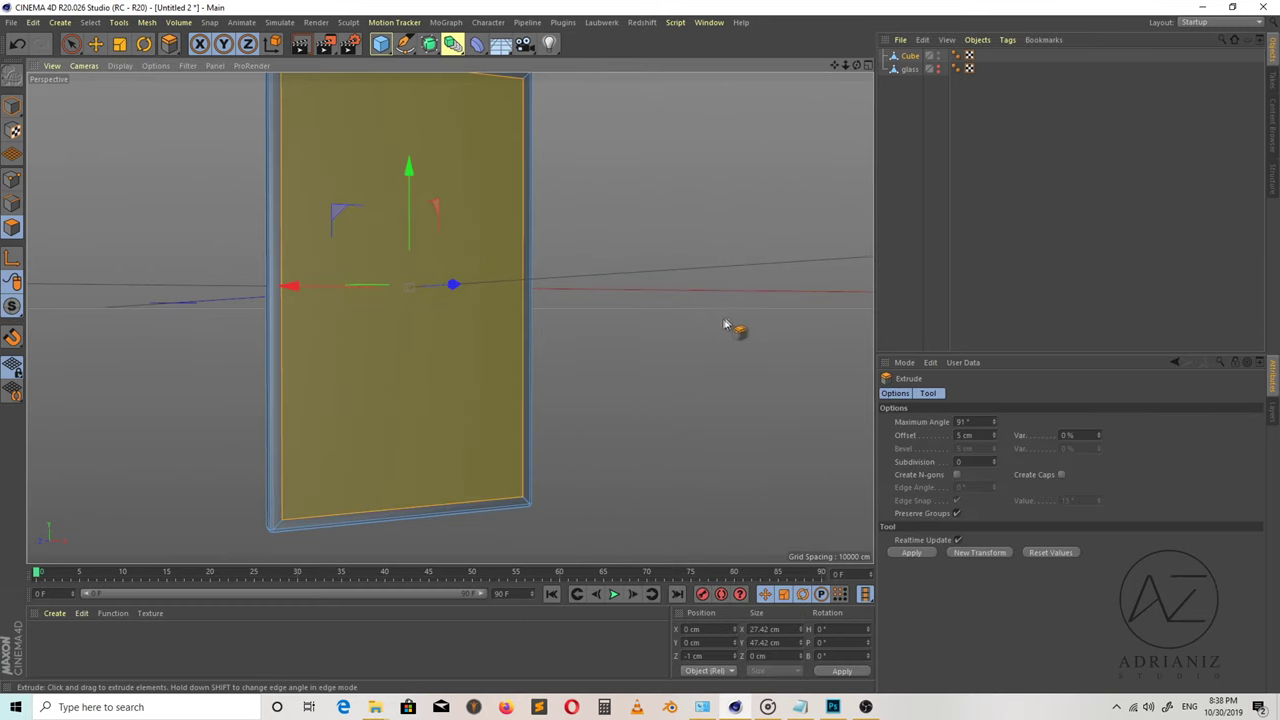
pyautogui.moveTo(751, 318); pyautogui.dragTo(741, 321)
pyautogui.rightClick(665, 358)
pyautogui.click(700, 414)
pyautogui.moveTo(731, 304)
pyautogui.mouseDown()
pyautogui.moveTo(556, 365)
pyautogui.moveTo(449, 497)
pyautogui.mouseUp()
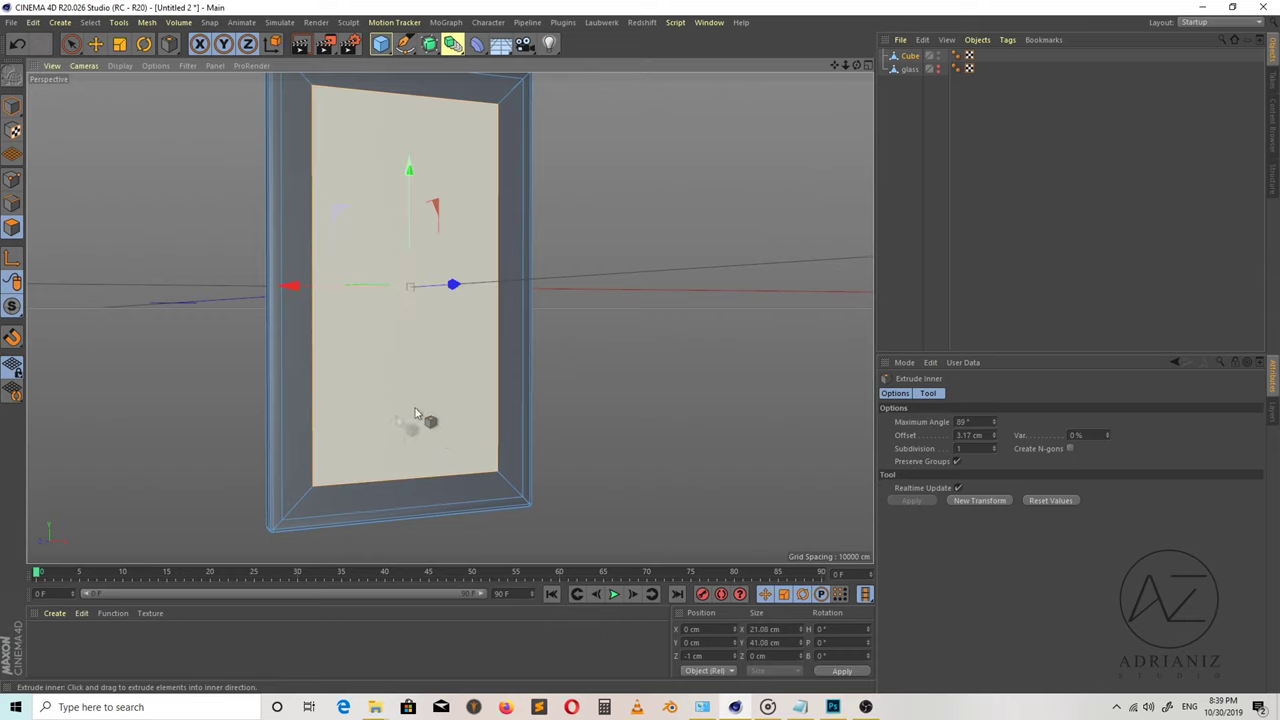
pyautogui.moveTo(856, 65); pyautogui.dragTo(788, 33)
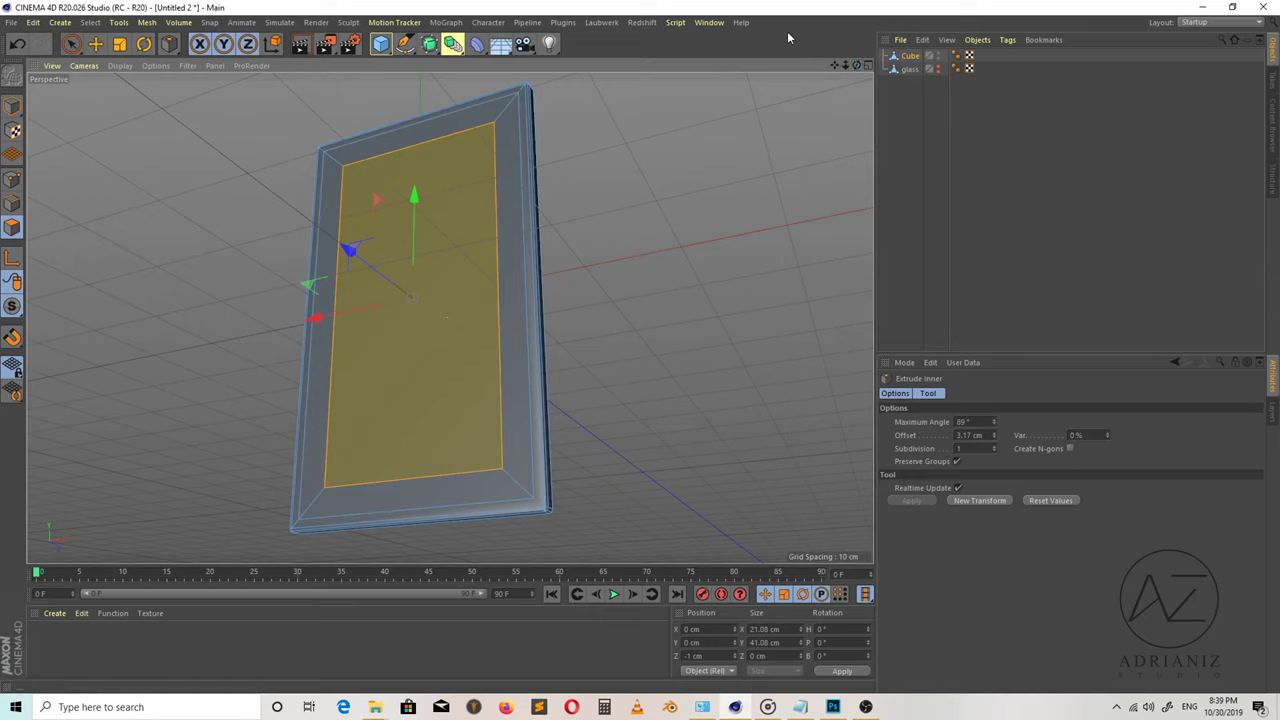
pyautogui.hotkey('ctrl', 'z')
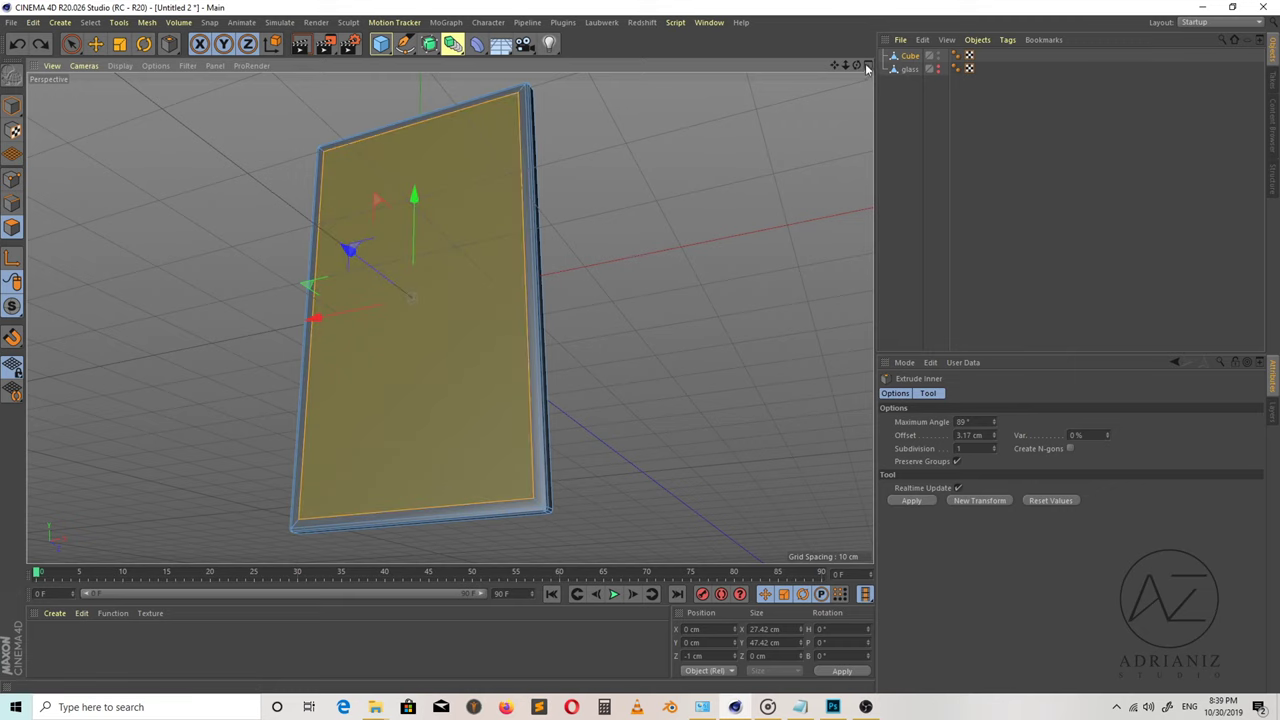
# Extrude the frame's front face inward so it sits 1 cm back.
pyautogui.moveTo(863, 72); pyautogui.dragTo(898, 80)
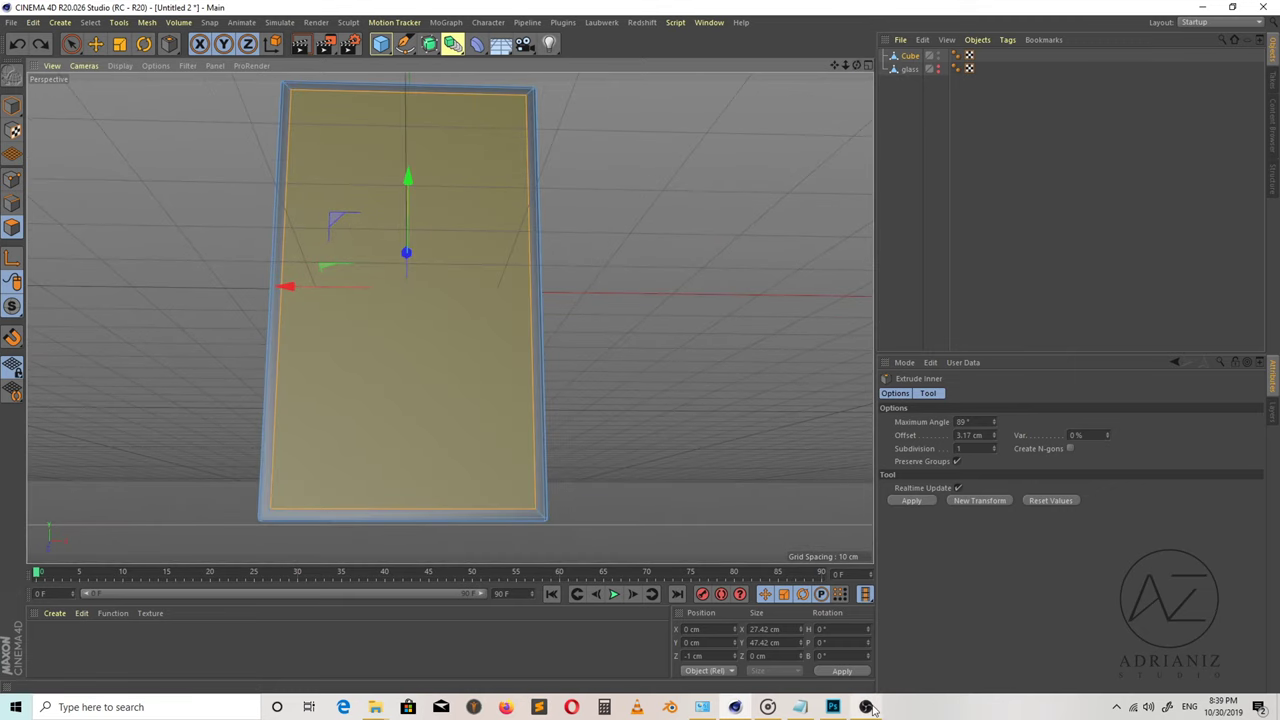
pyautogui.moveTo(857, 66); pyautogui.dragTo(855, 65)
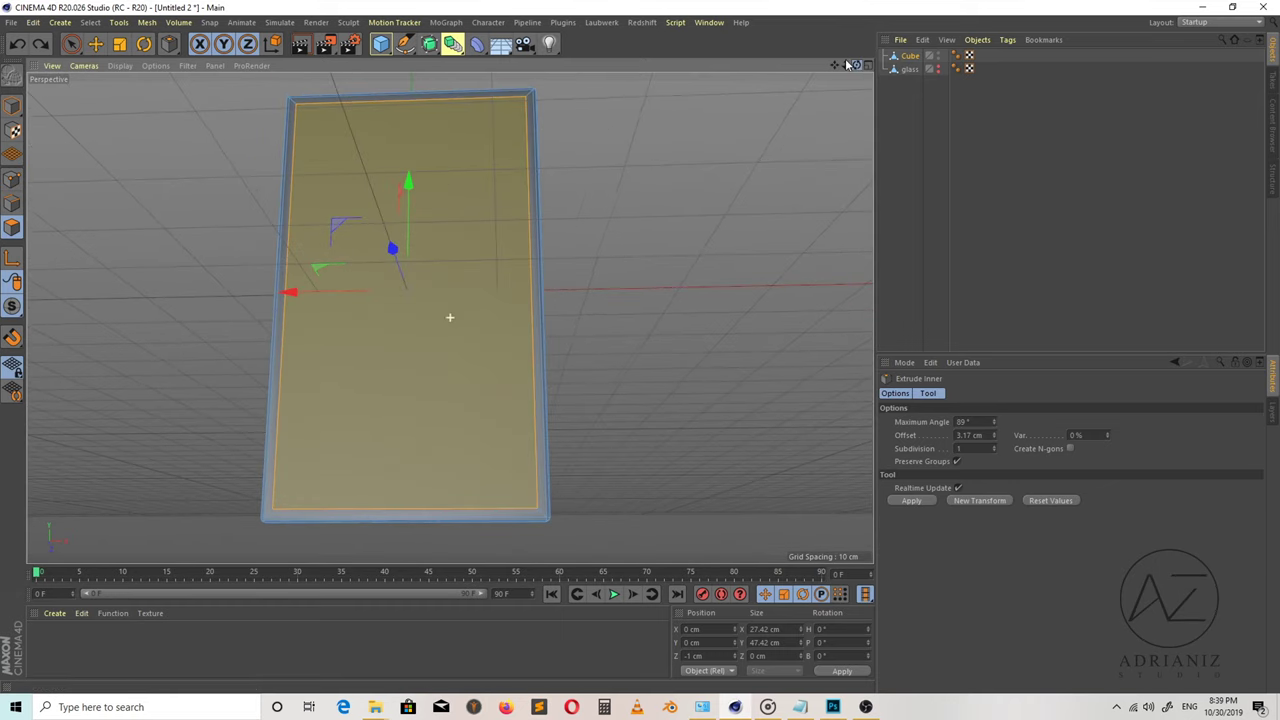
pyautogui.rightClick(608, 195)
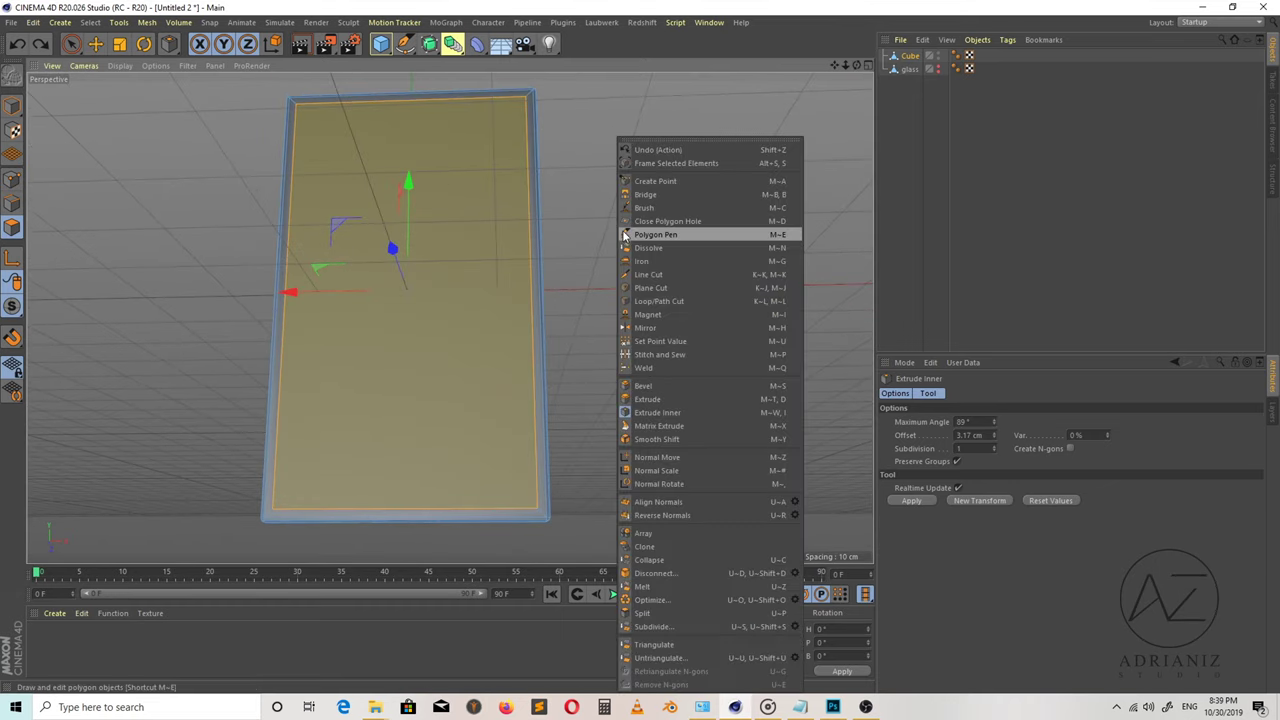
pyautogui.click(656, 402)
pyautogui.moveTo(688, 241); pyautogui.dragTo(618, 253)
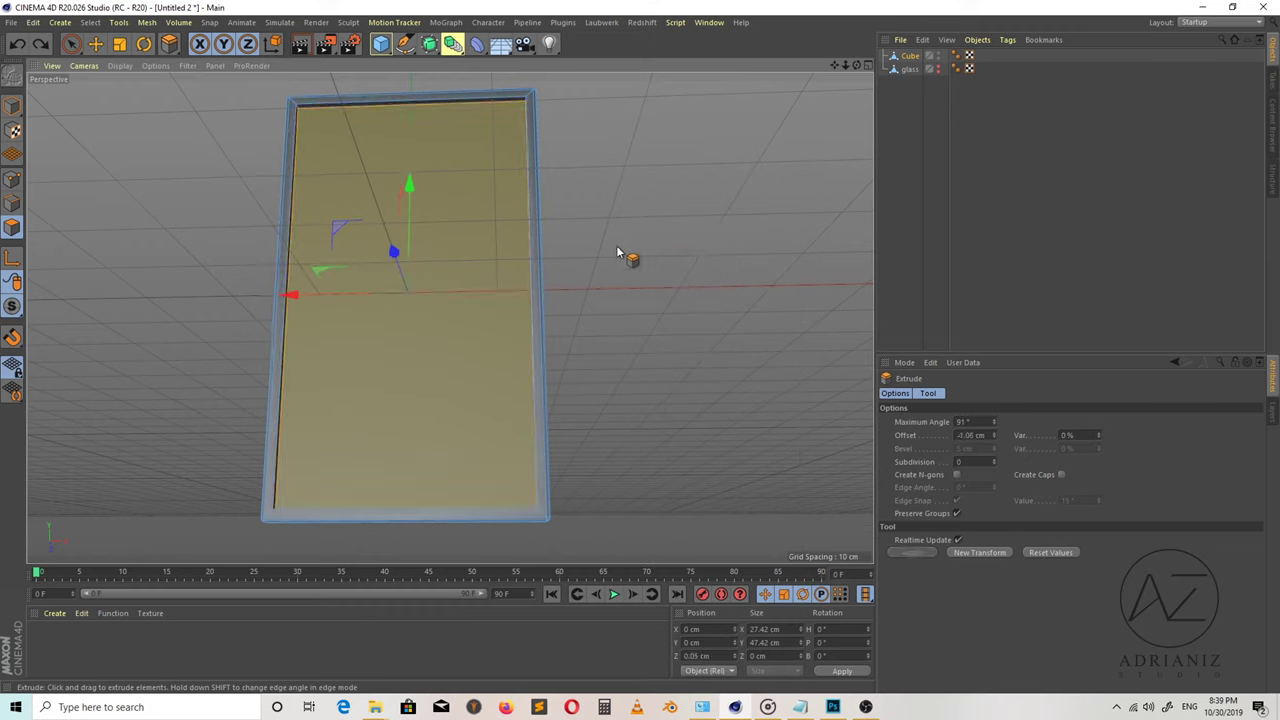
pyautogui.moveTo(858, 70); pyautogui.dragTo(902, 43)
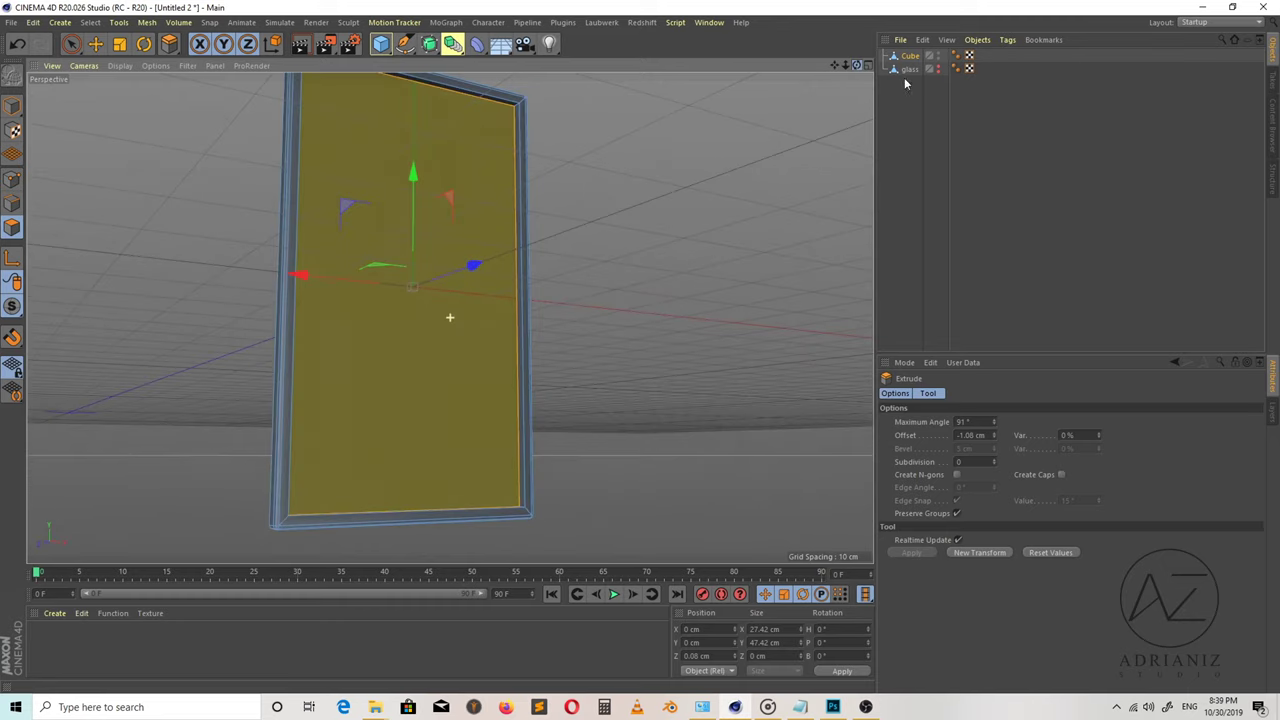
pyautogui.moveTo(902, 43); pyautogui.dragTo(741, 87)
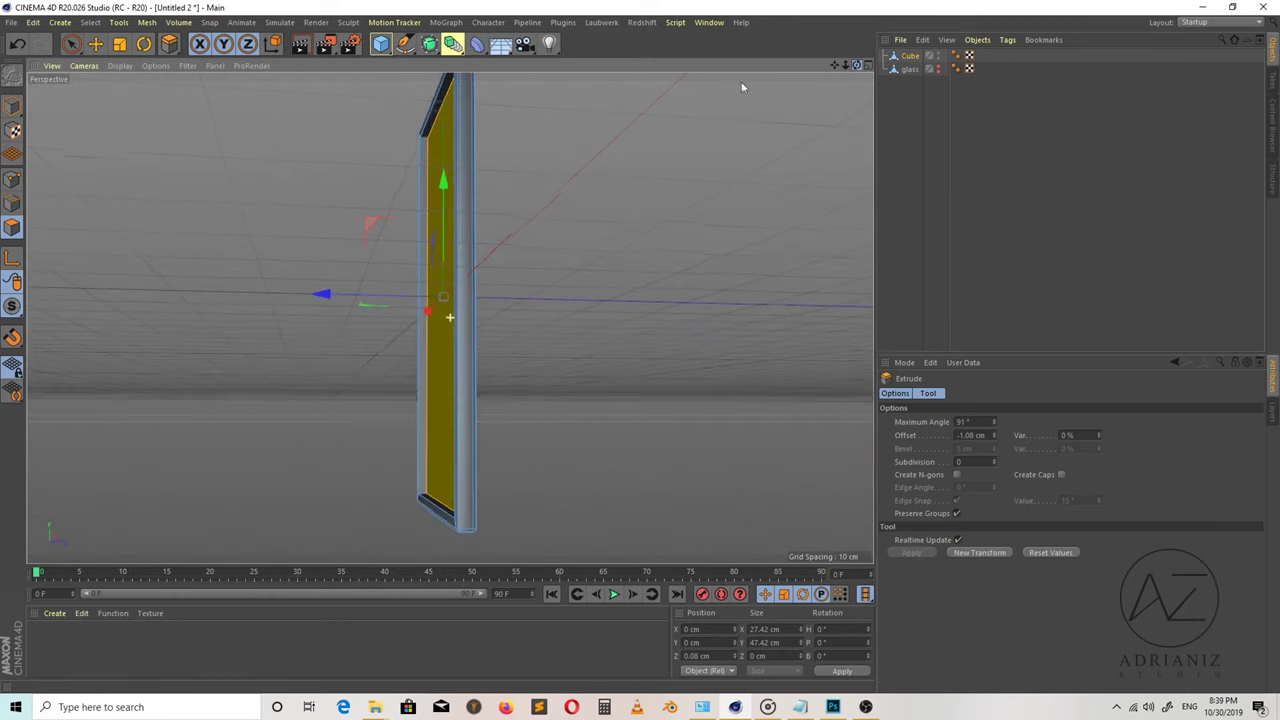
pyautogui.moveTo(740, 87); pyautogui.dragTo(720, 145)
# Inset the recessed face by about 4 cm, forming a wide sloped border.
pyautogui.rightClick(708, 140)
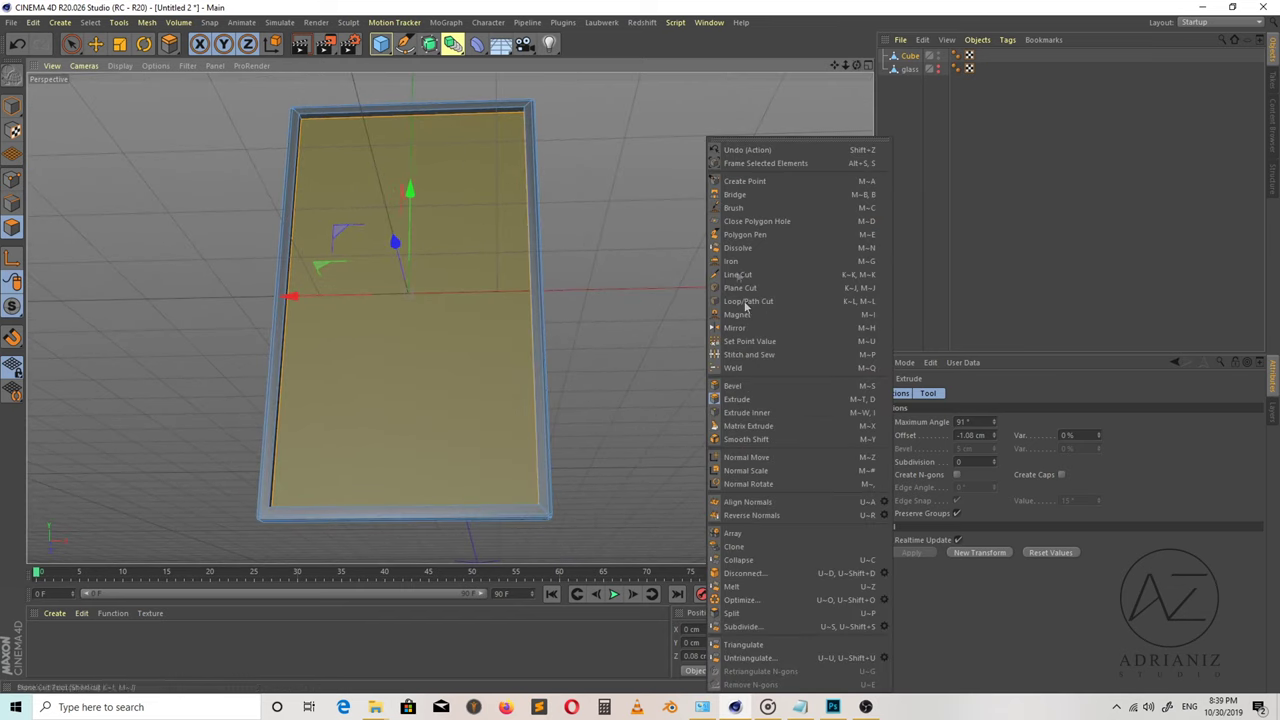
pyautogui.click(746, 412)
pyautogui.moveTo(756, 249); pyautogui.dragTo(492, 283)
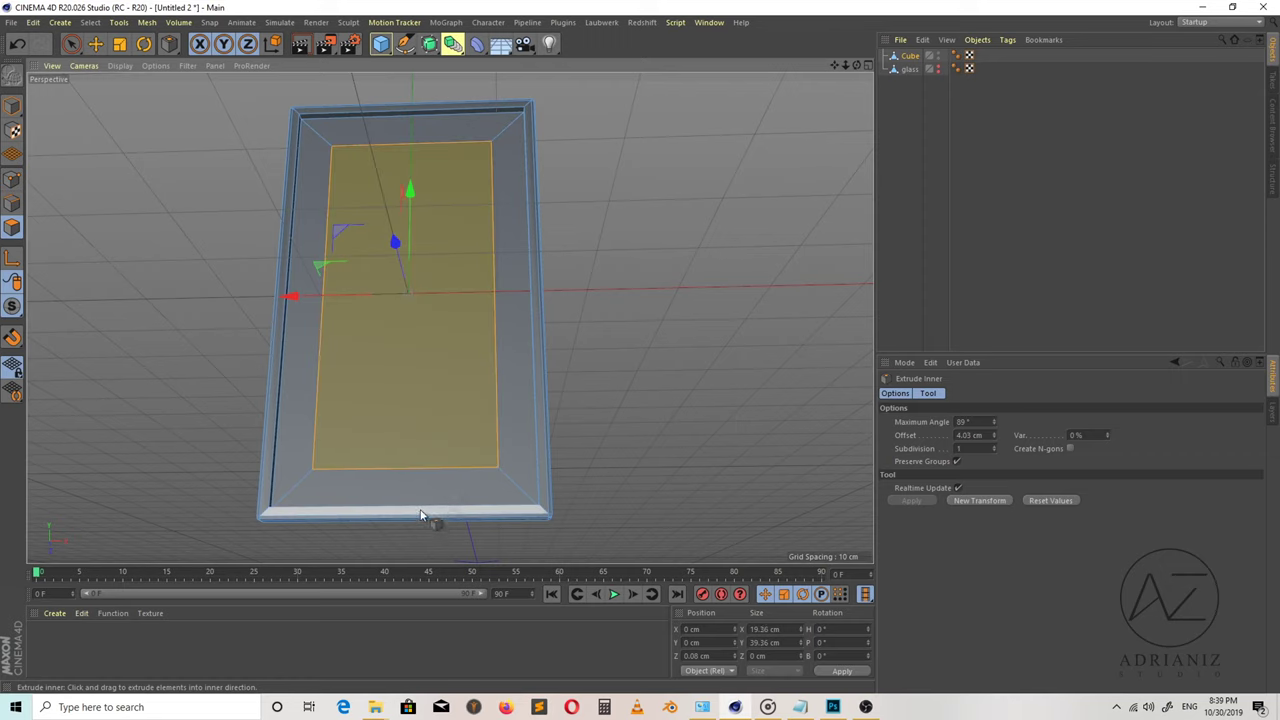
pyautogui.click(58, 613)
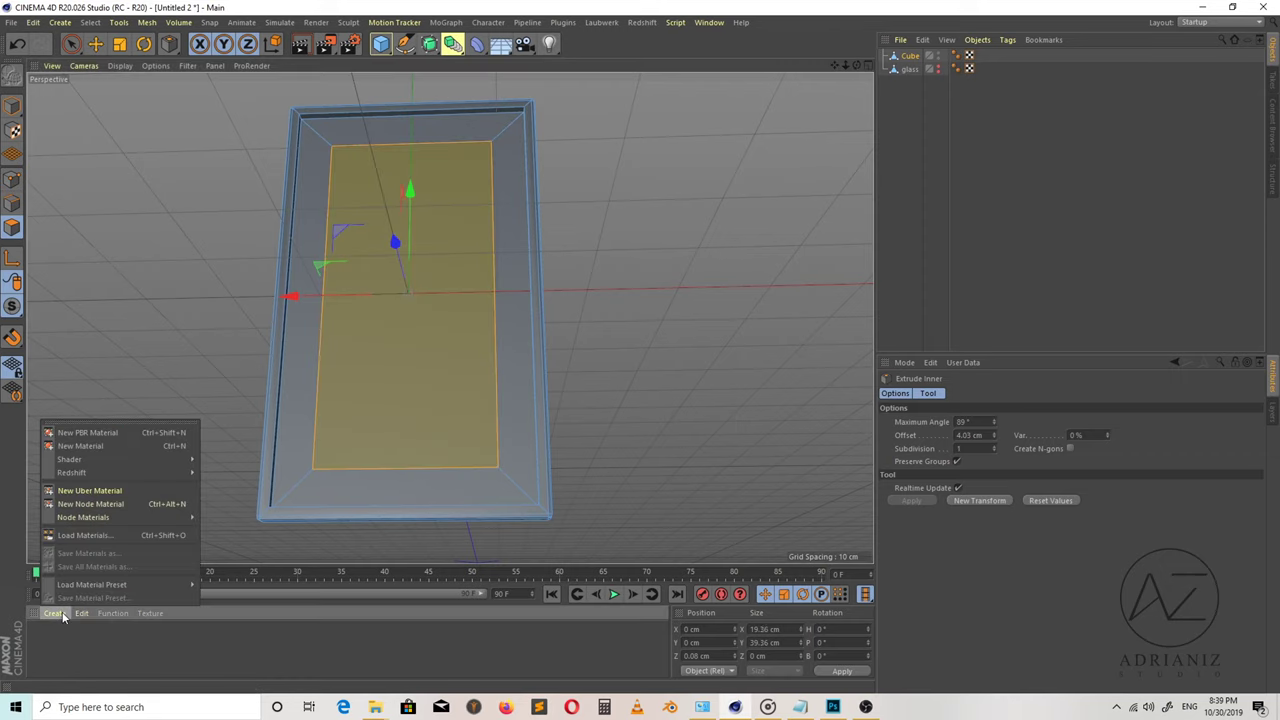
# Create a new material Mat and open its Color channel in the material editor.
pyautogui.click(95, 446)
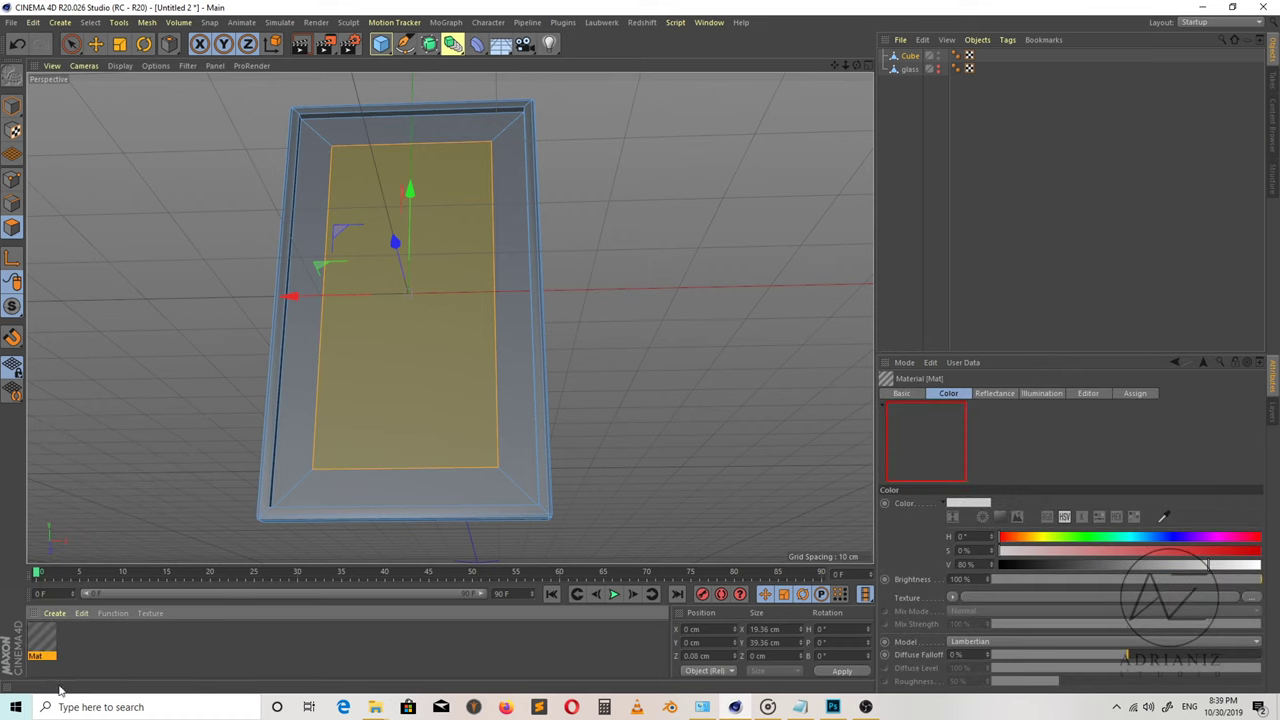
pyautogui.doubleClick(40, 638)
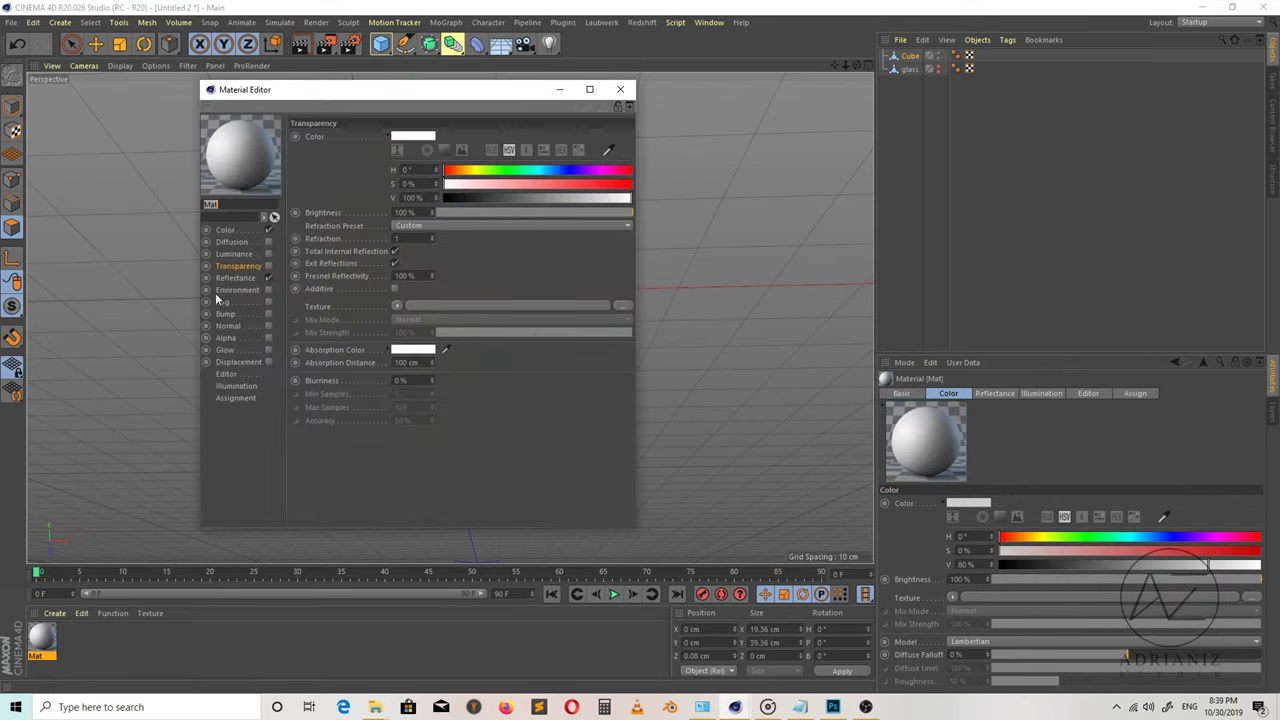
pyautogui.click(231, 232)
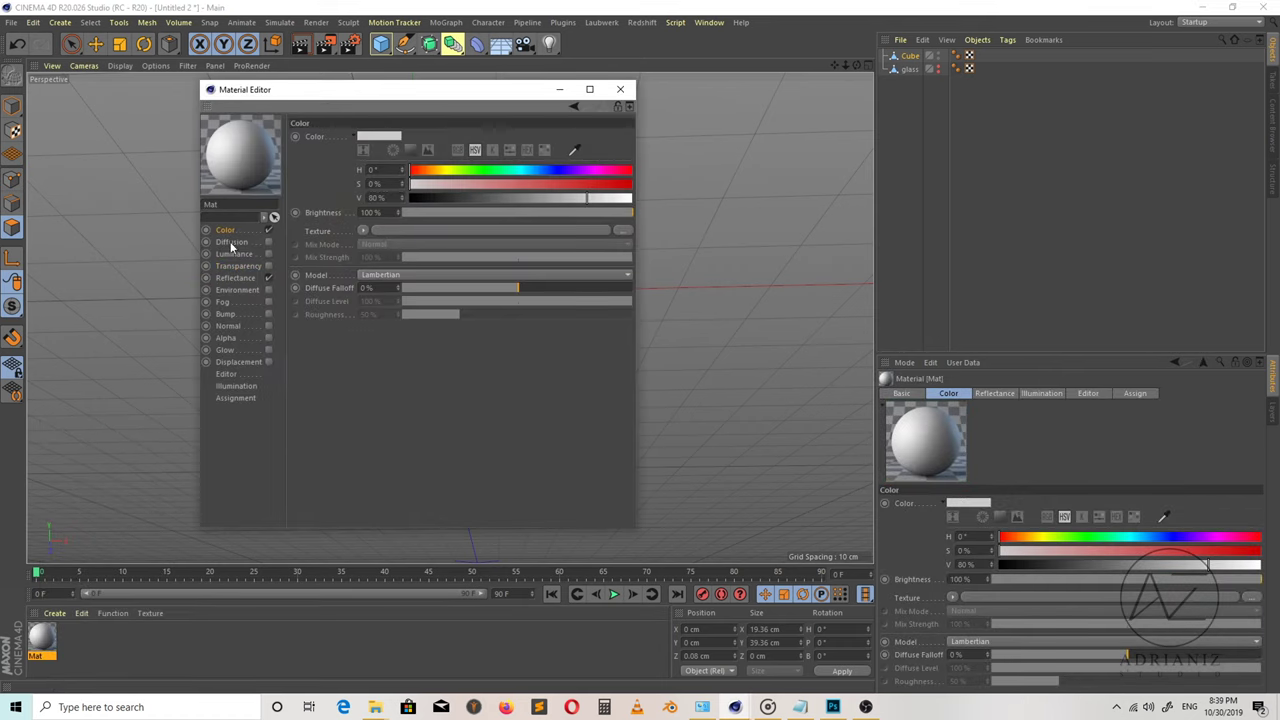
pyautogui.click(364, 231)
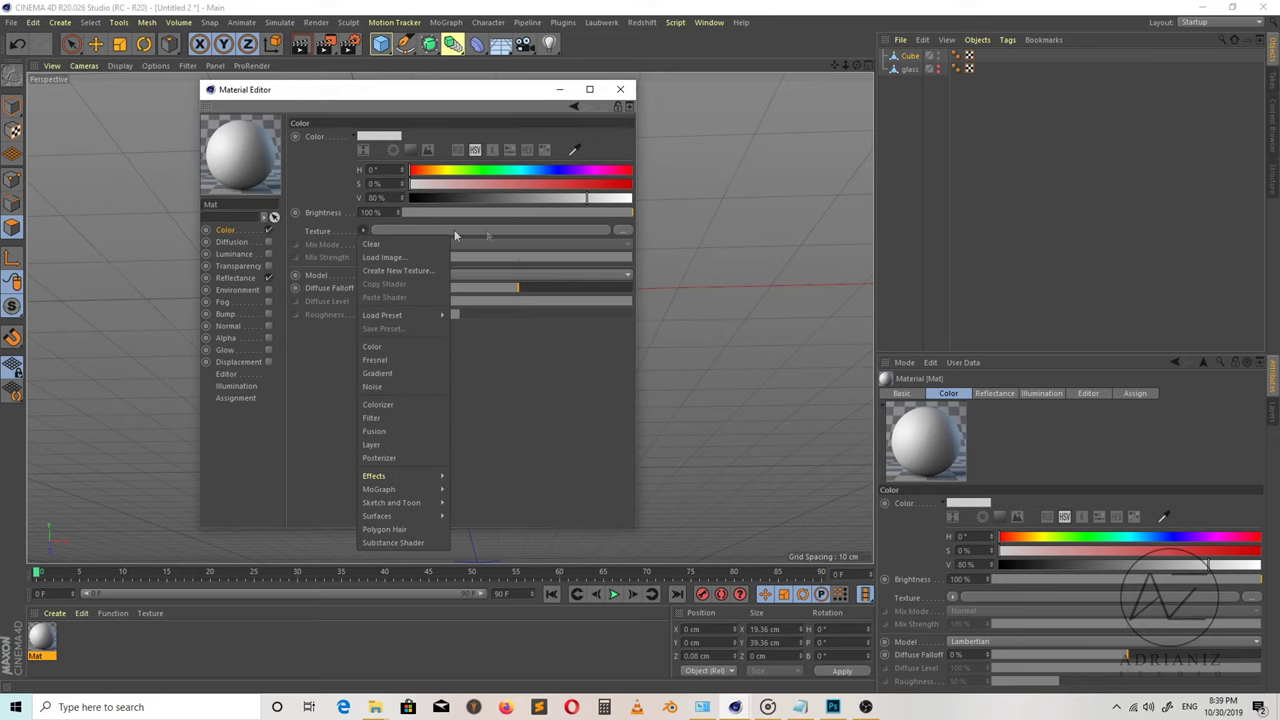
pyautogui.click(620, 235)
pyautogui.click(624, 232)
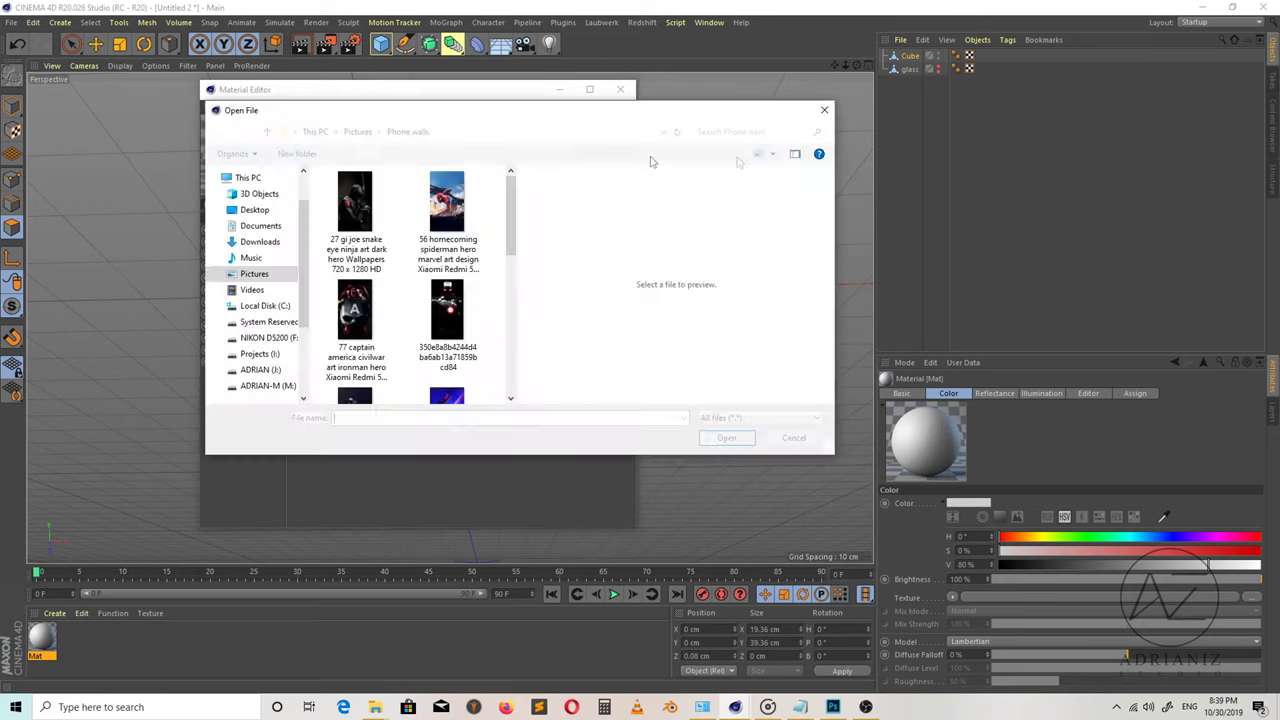
pyautogui.press('Escape')
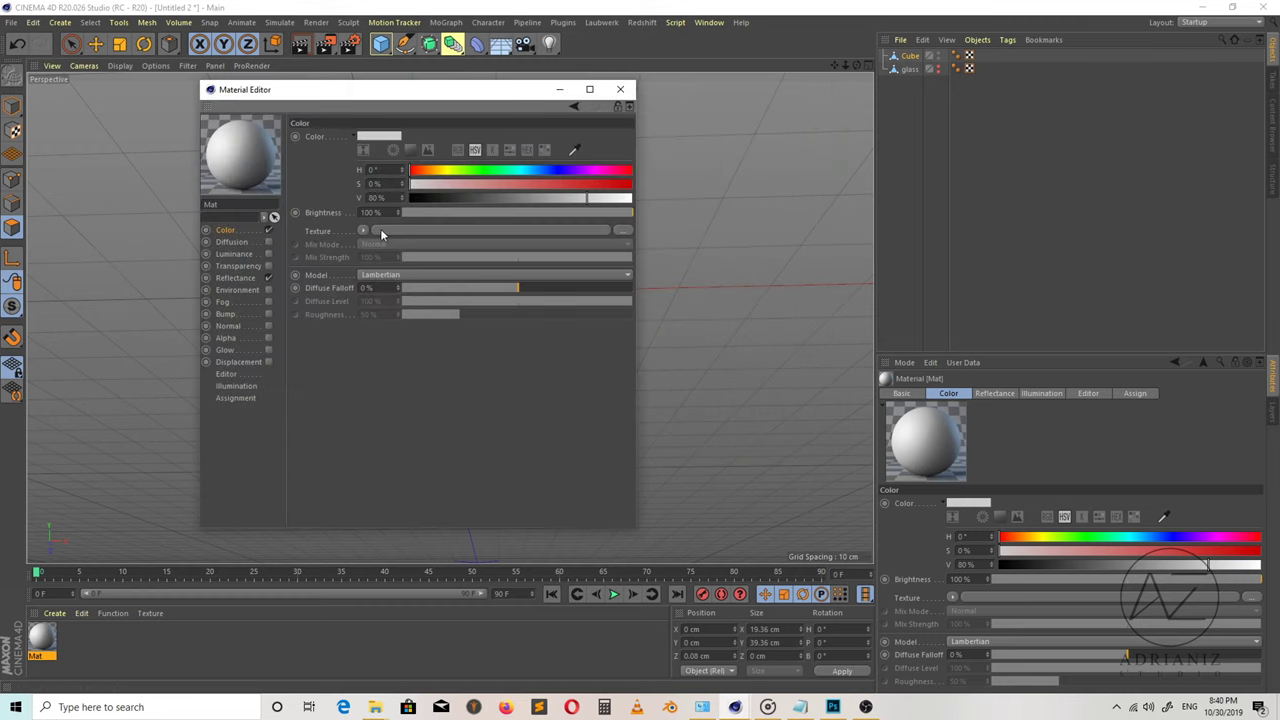
# Load paper texture.jpg into Mat's Color Texture slot, copying it into the project.
pyautogui.click(430, 655)
pyautogui.moveTo(648, 145); pyautogui.dragTo(989, 274)
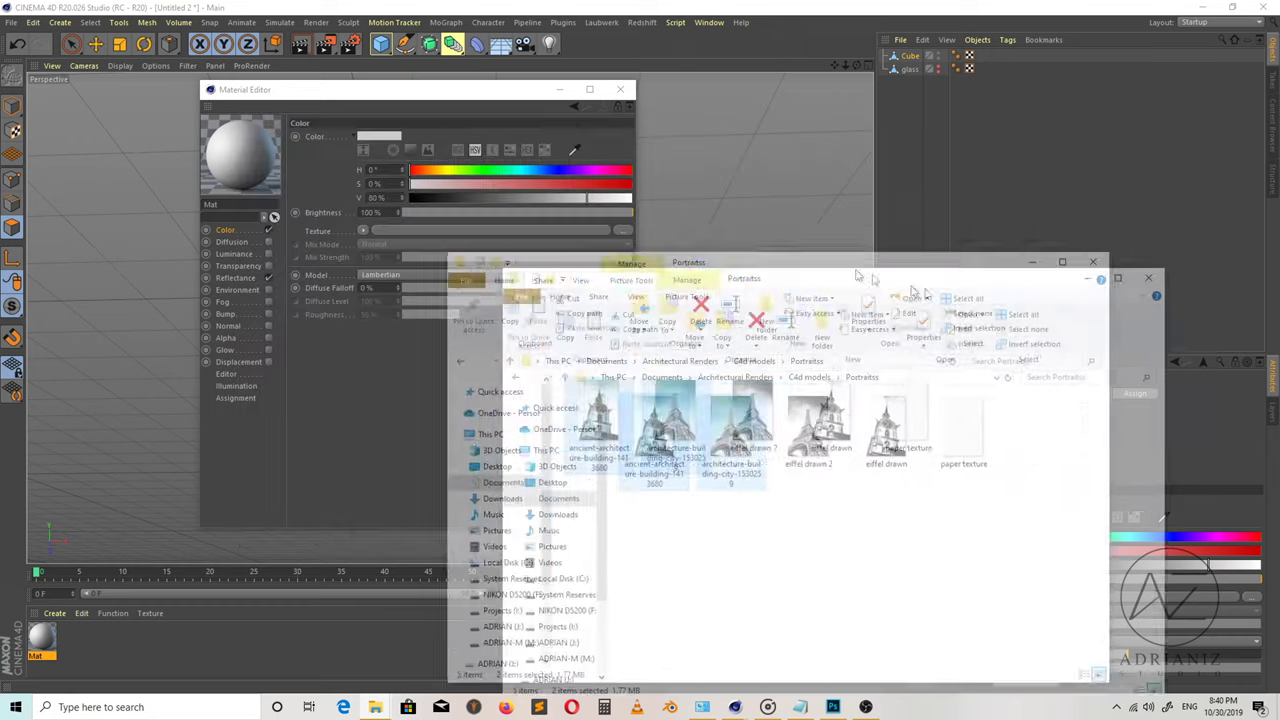
pyautogui.moveTo(1040, 420); pyautogui.dragTo(462, 262)
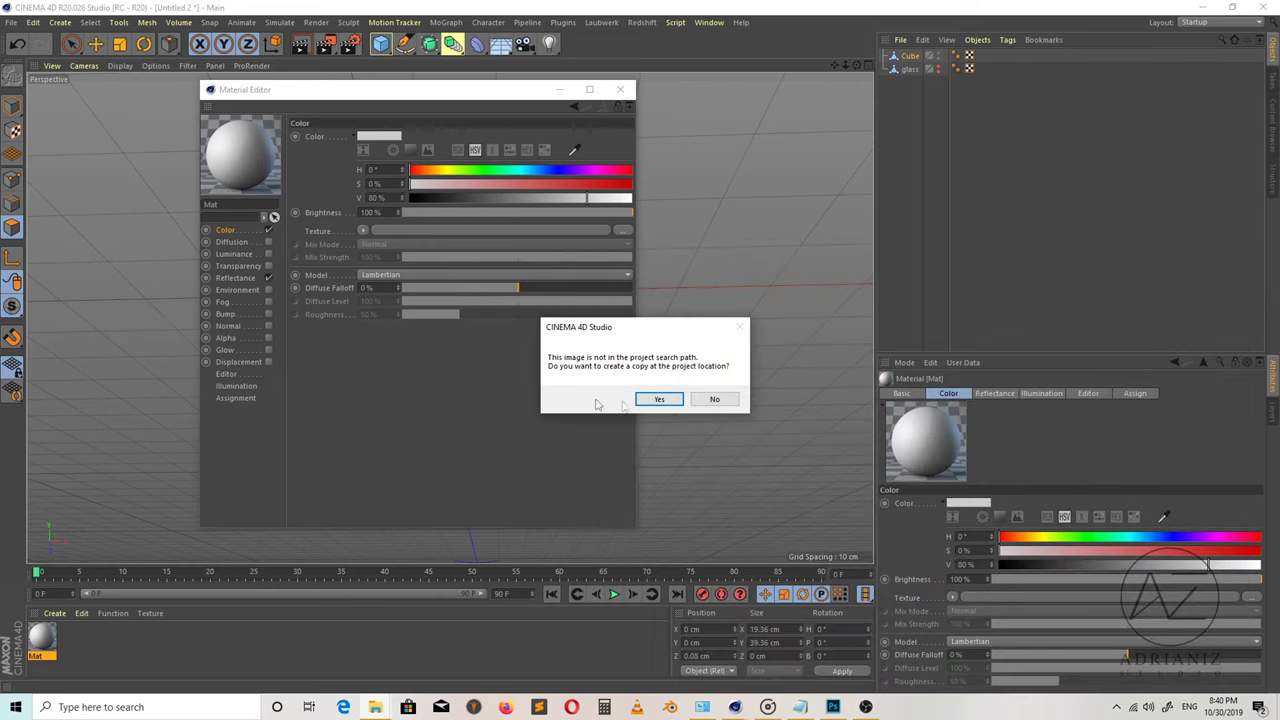
pyautogui.click(652, 399)
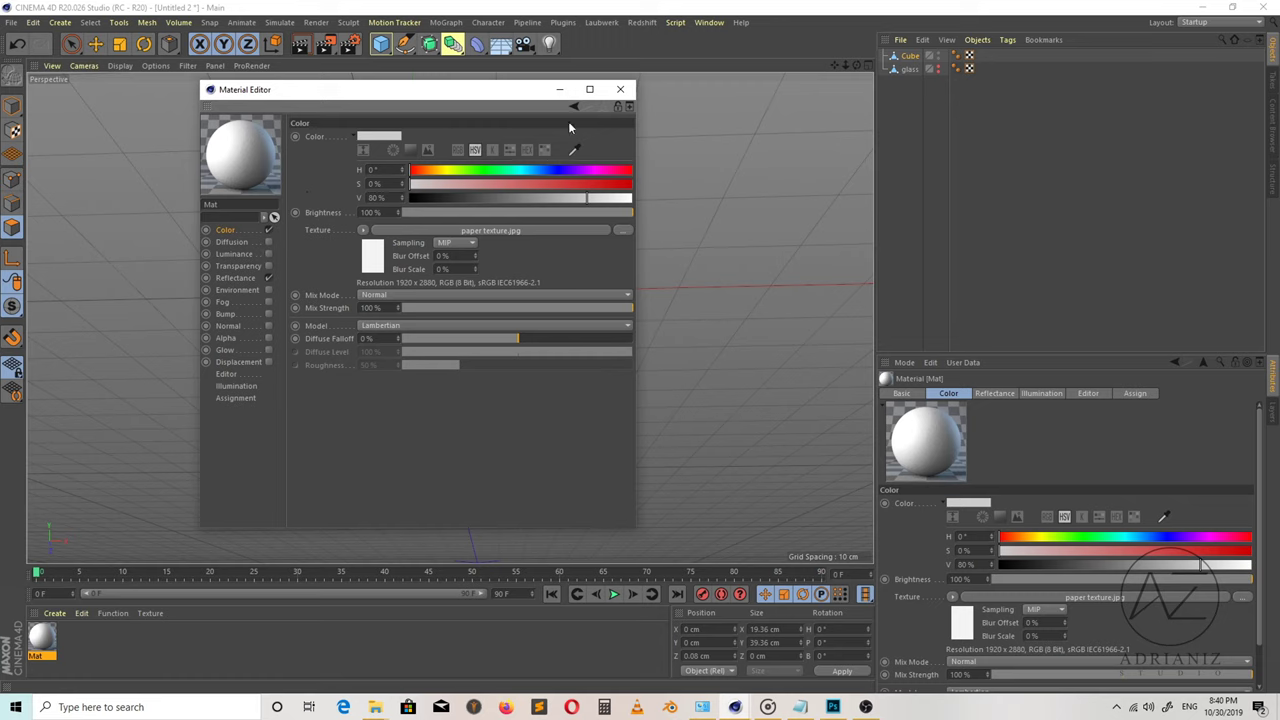
# Turn off Mat's Reflectance and close the material editor.
pyautogui.click(269, 277)
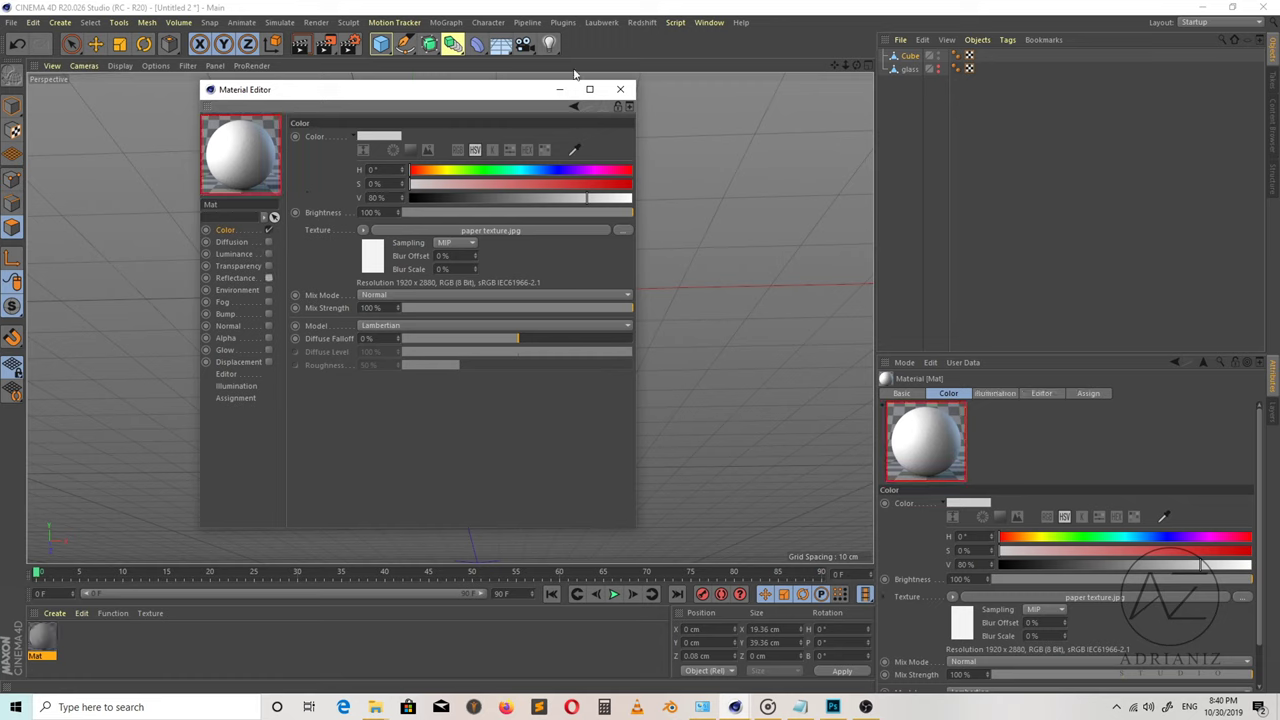
pyautogui.click(626, 91)
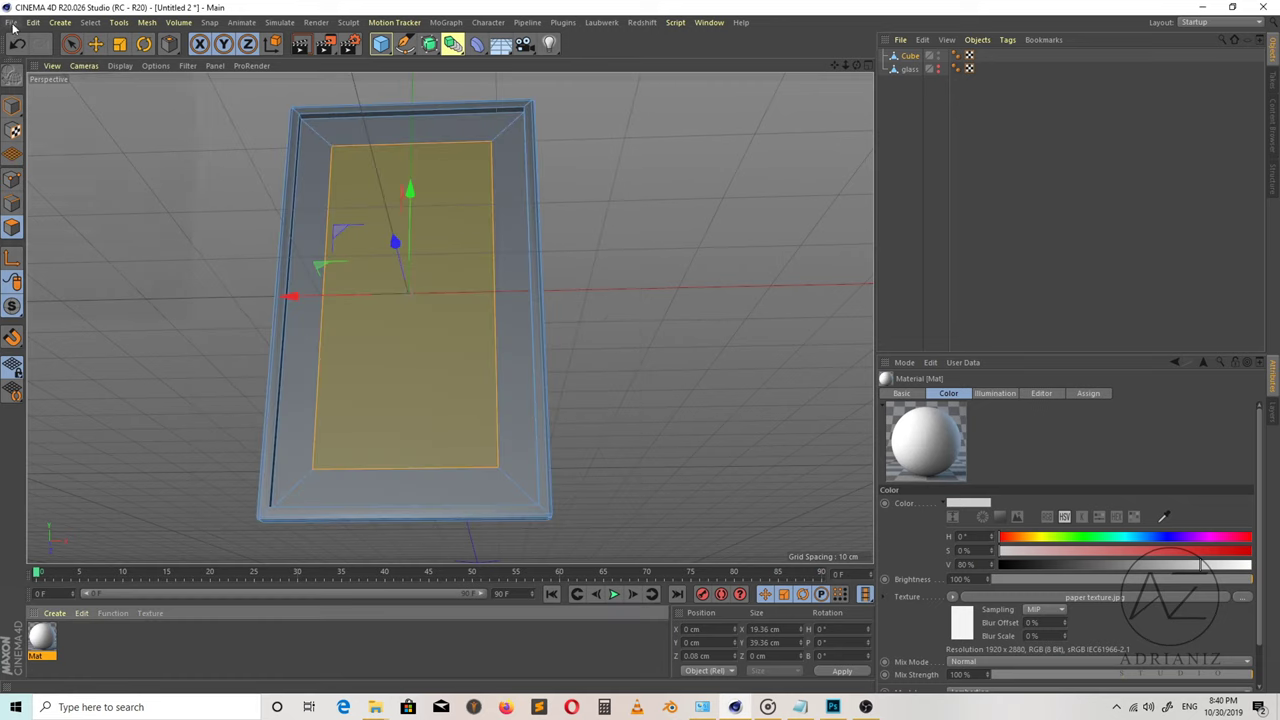
pyautogui.click(14, 26)
pyautogui.click(40, 143)
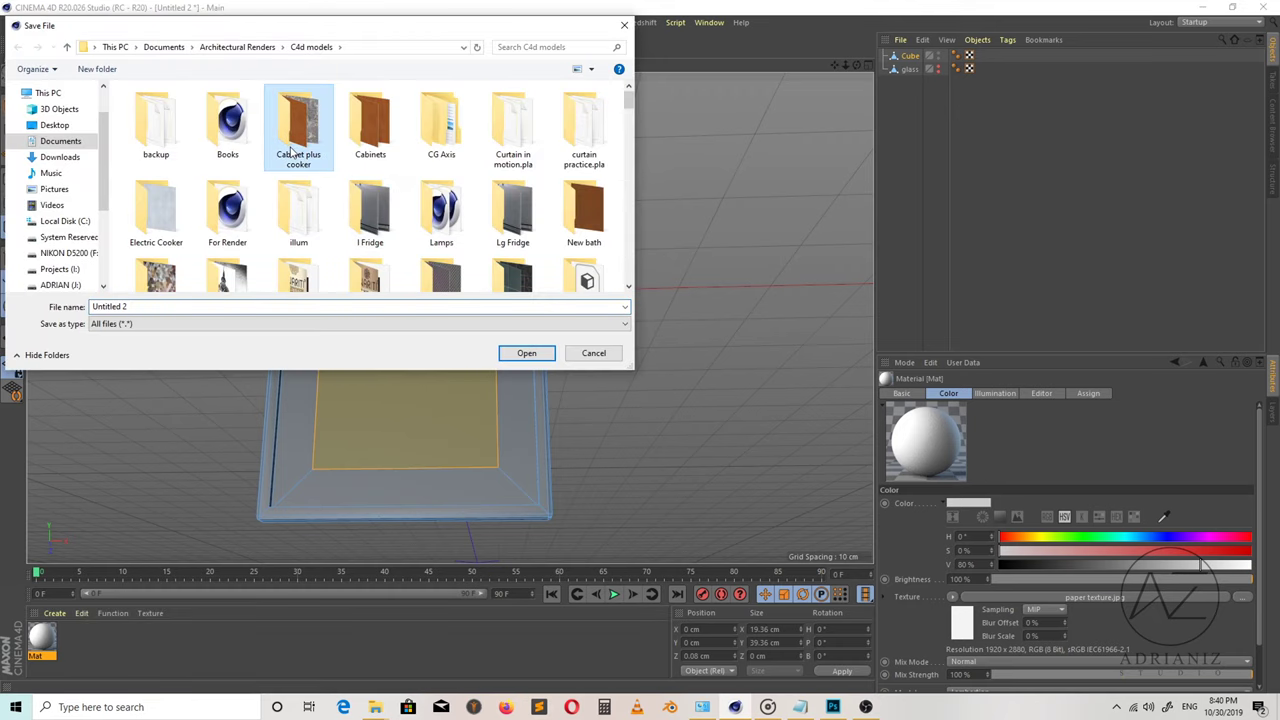
# Save the scene as Untitled 2.c4d in the C4d models Portraitss folder.
pyautogui.scroll(-5, 291, 150)
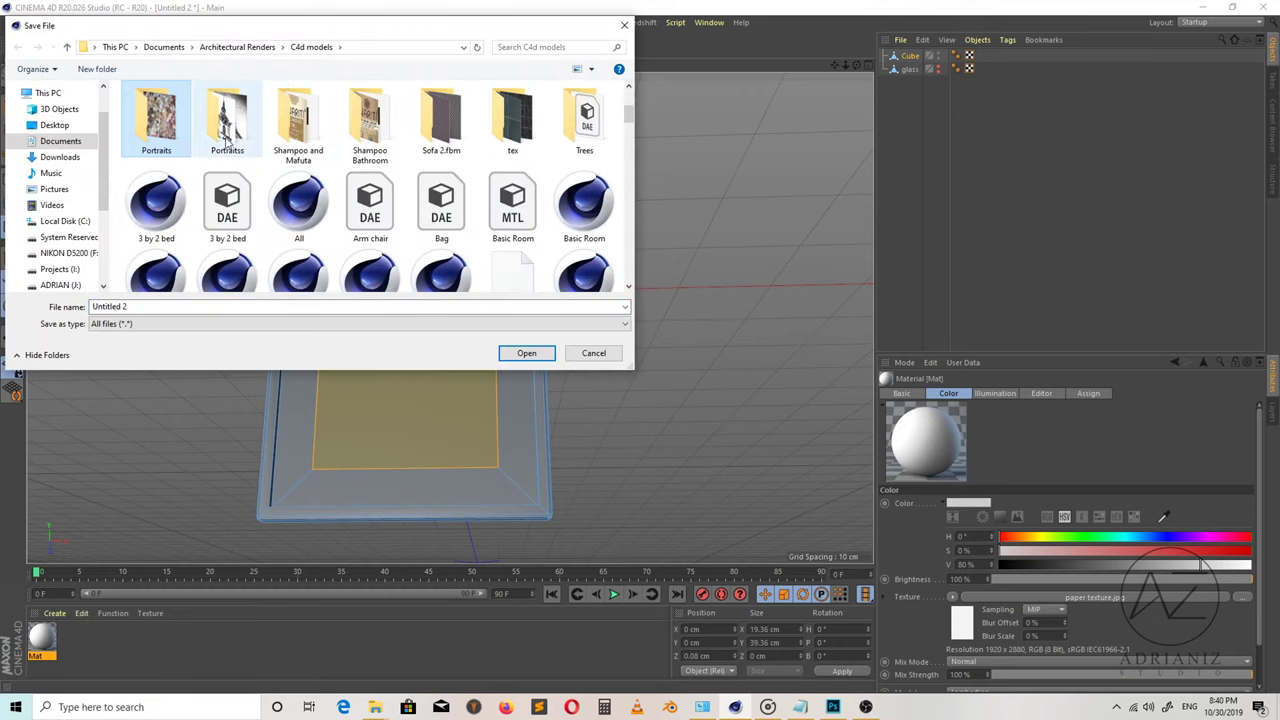
pyautogui.doubleClick(228, 130)
pyautogui.click(524, 354)
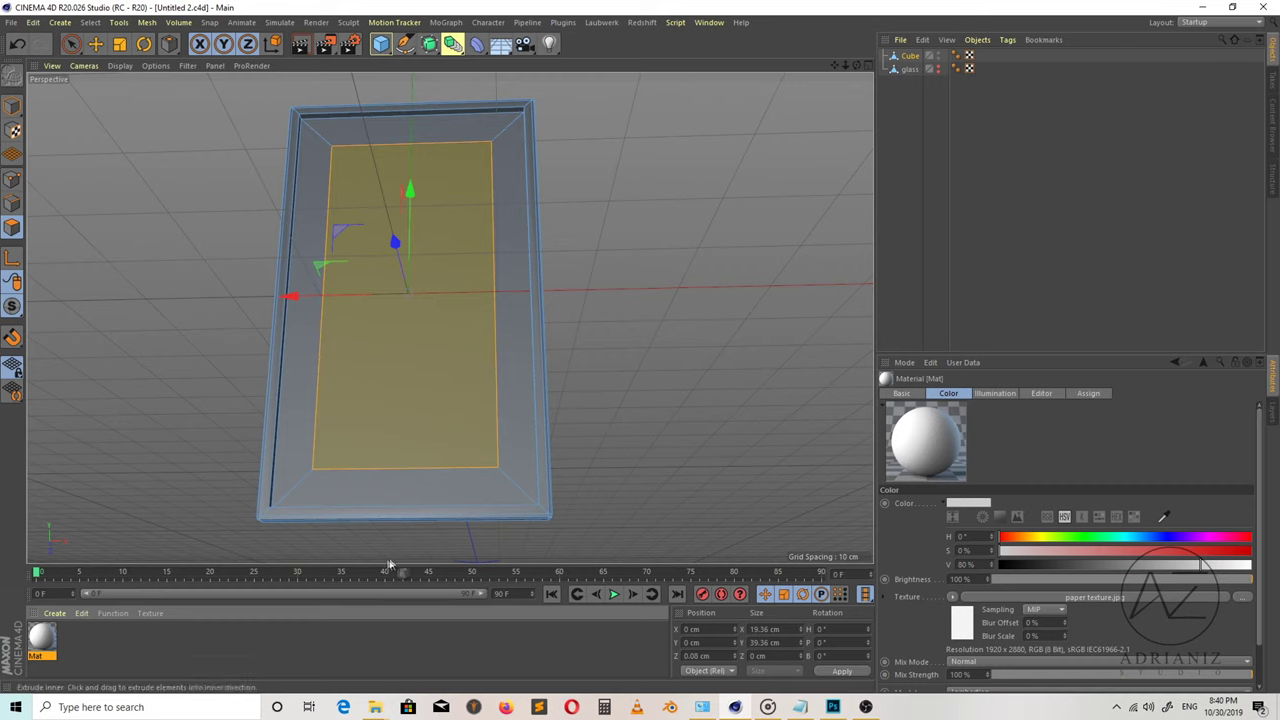
# Loop-select the ring of slanted border faces around the frame's centre panel.
pyautogui.click(527, 480)
pyautogui.rightClick(600, 473)
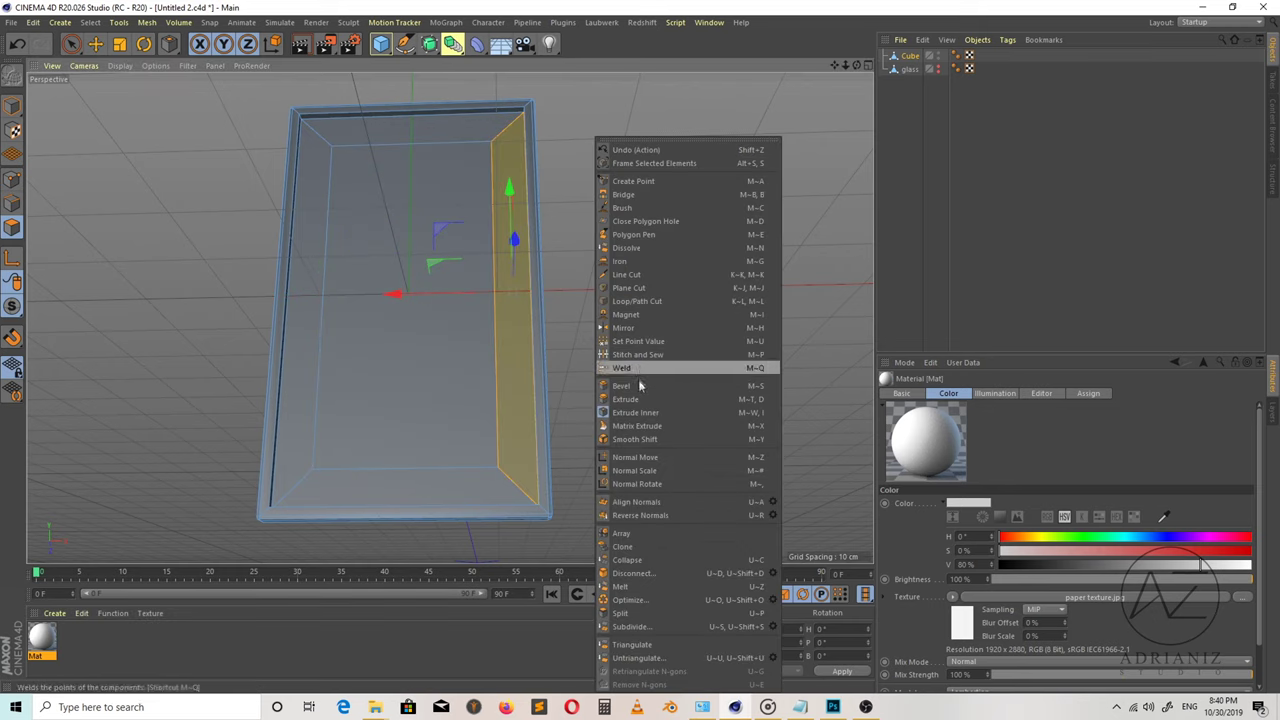
pyautogui.click(91, 22)
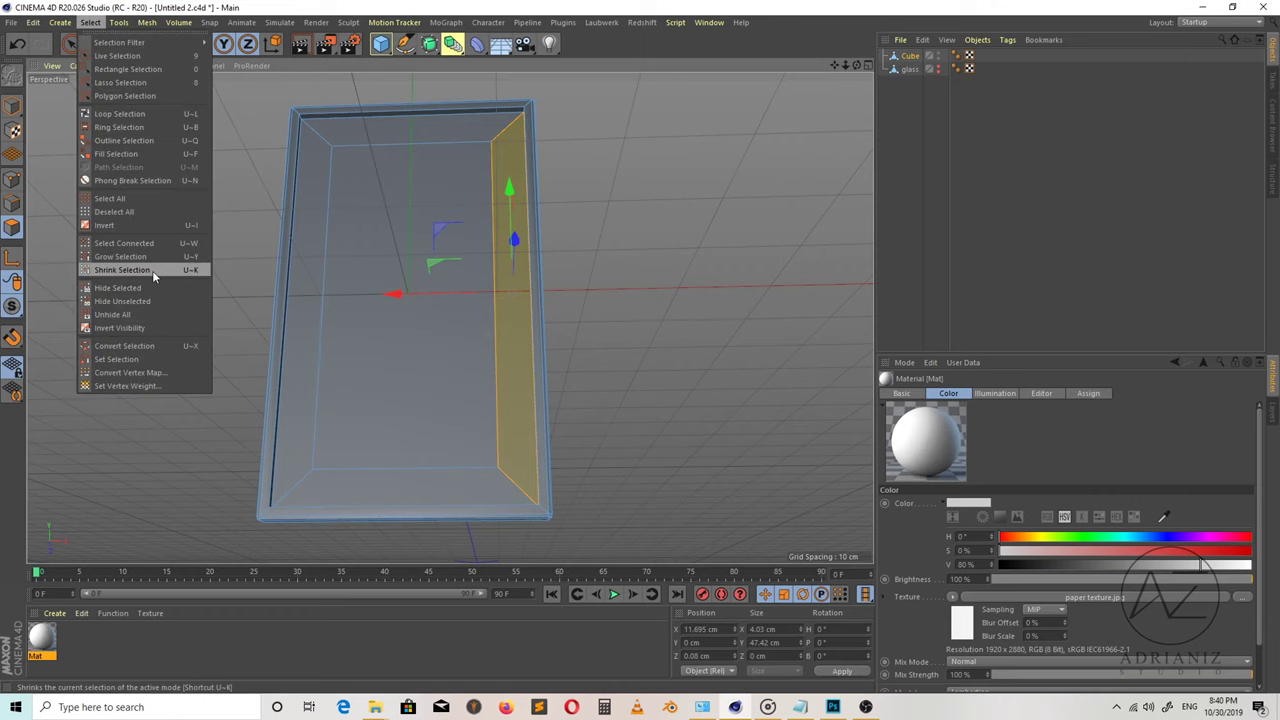
pyautogui.click(120, 114)
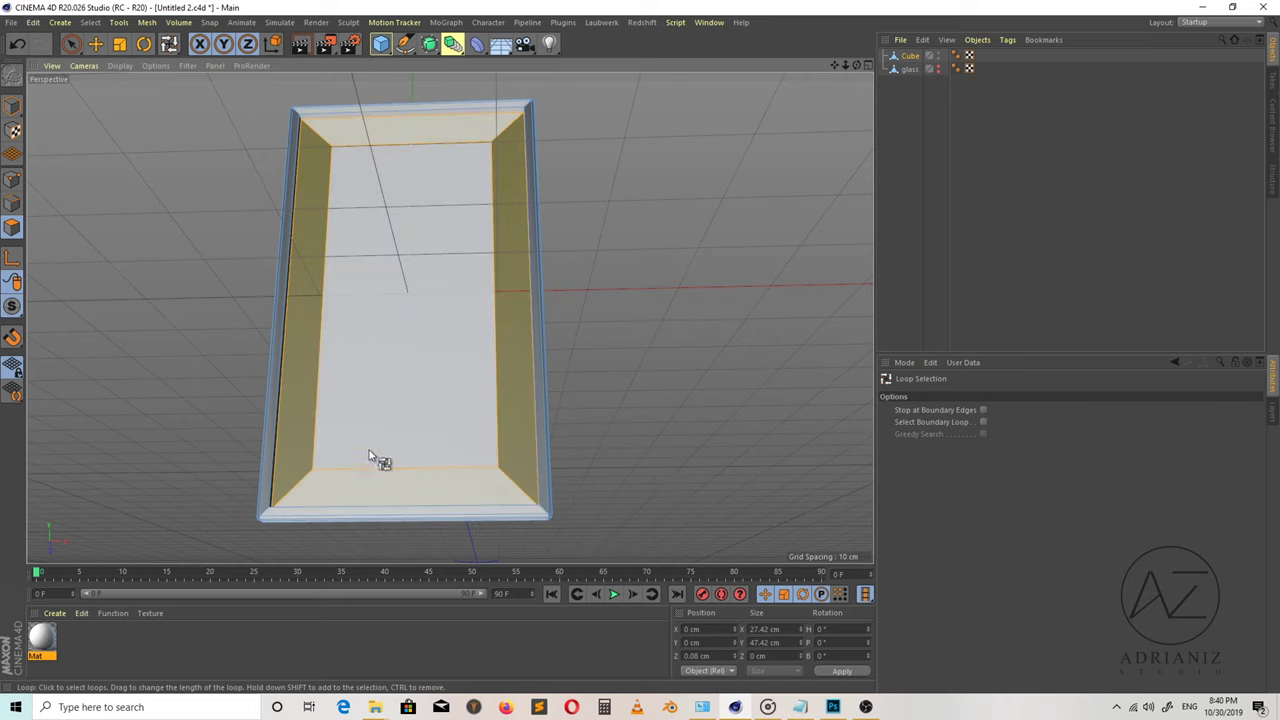
pyautogui.click(474, 502)
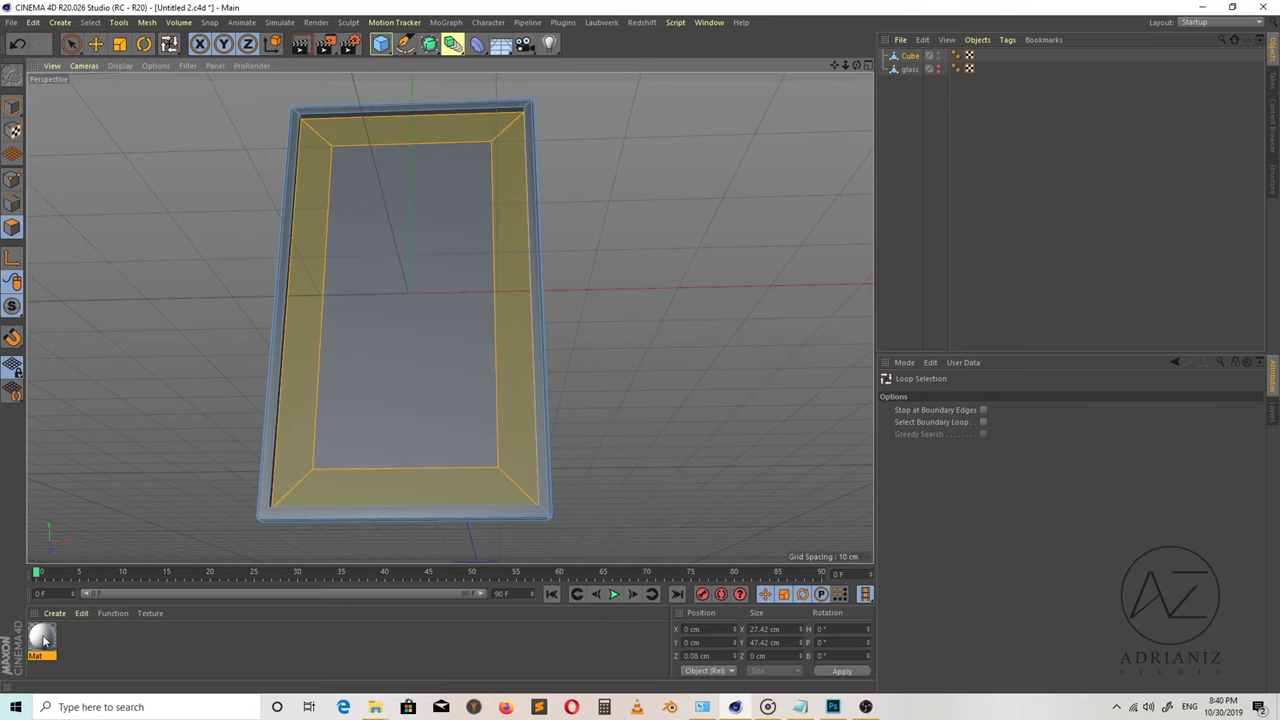
# Apply the Mat material to the selected border polygons, then deselect them.
pyautogui.moveTo(43, 641); pyautogui.dragTo(385, 543)
pyautogui.moveTo(405, 493); pyautogui.dragTo(404, 495)
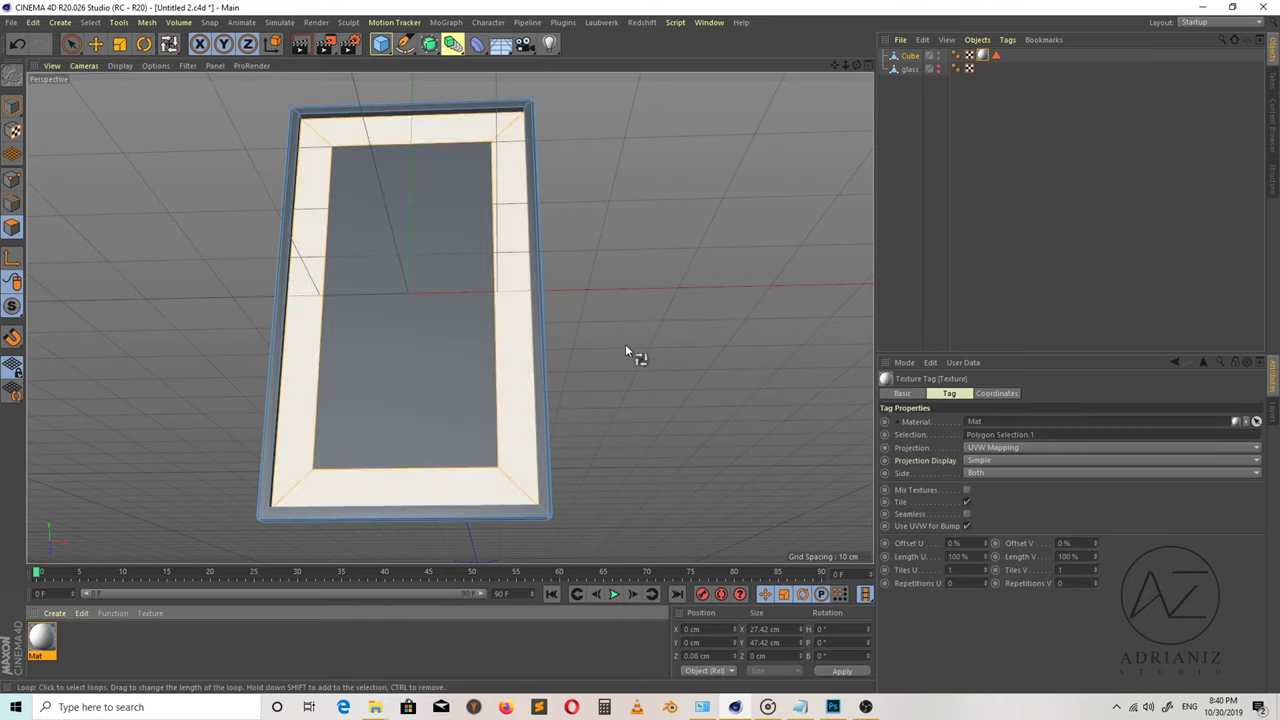
pyautogui.click(656, 202)
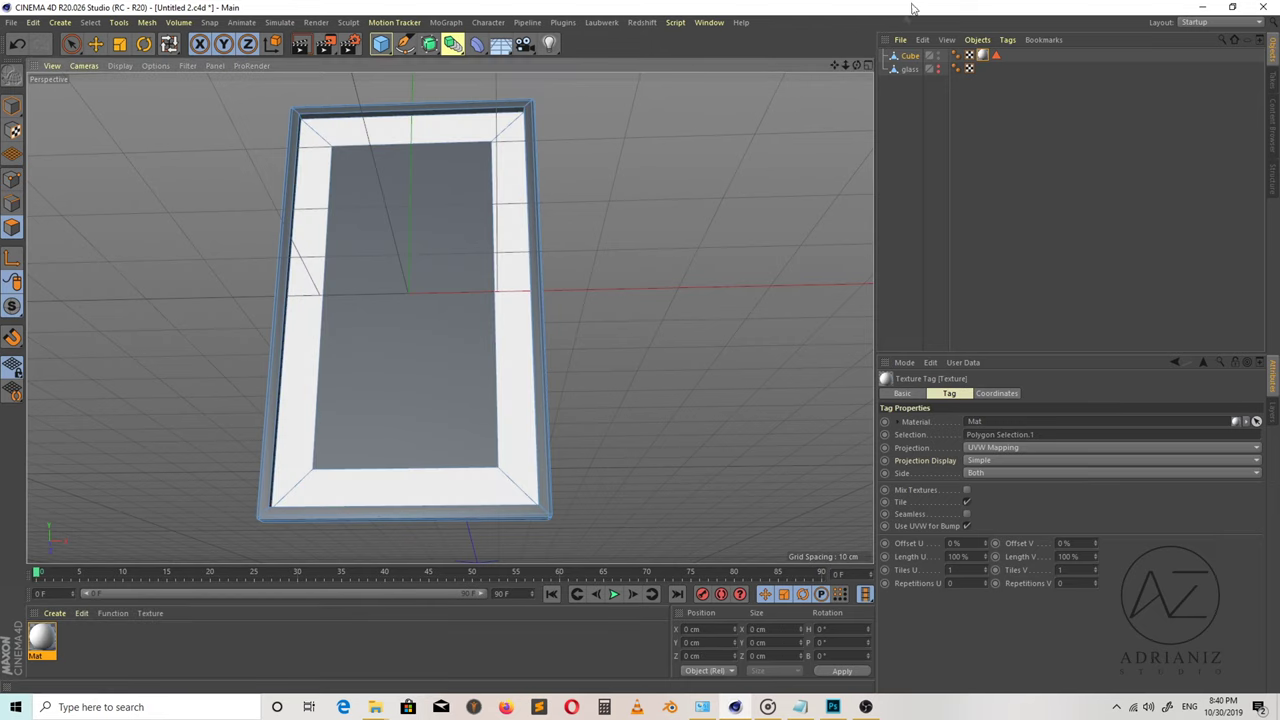
pyautogui.moveTo(856, 66); pyautogui.dragTo(890, 62)
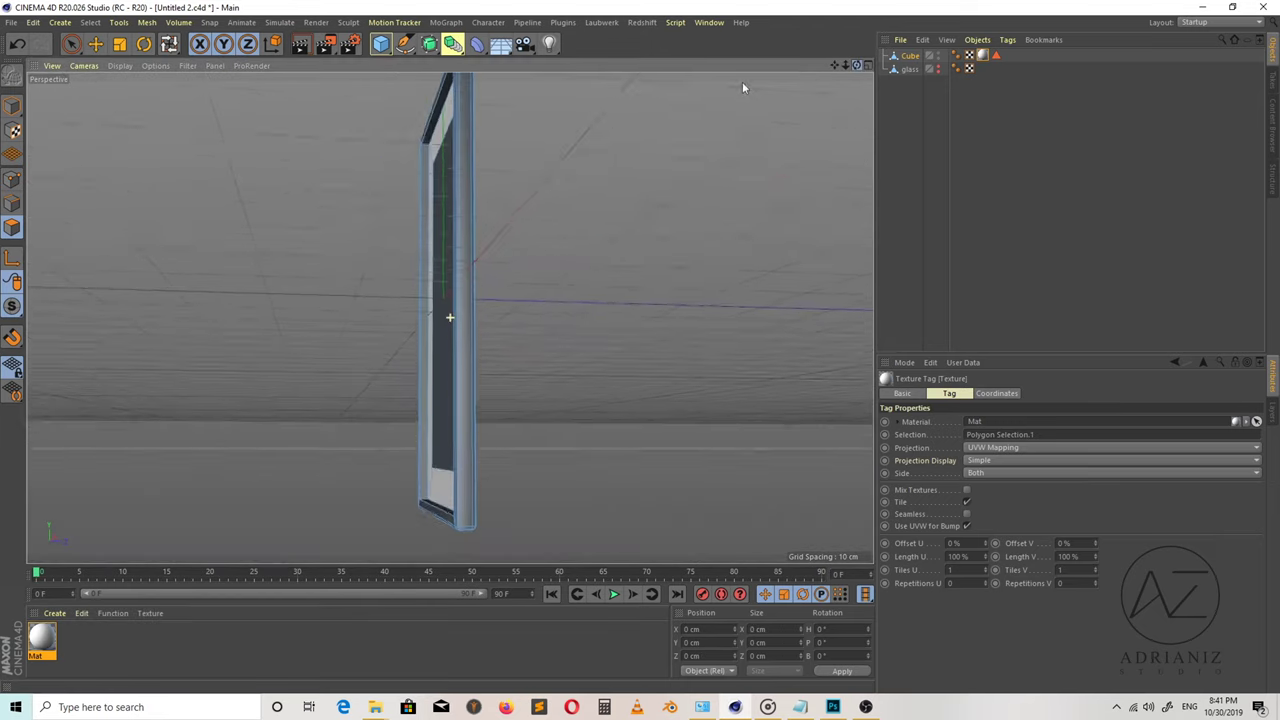
pyautogui.press('u')
pyautogui.press('l')
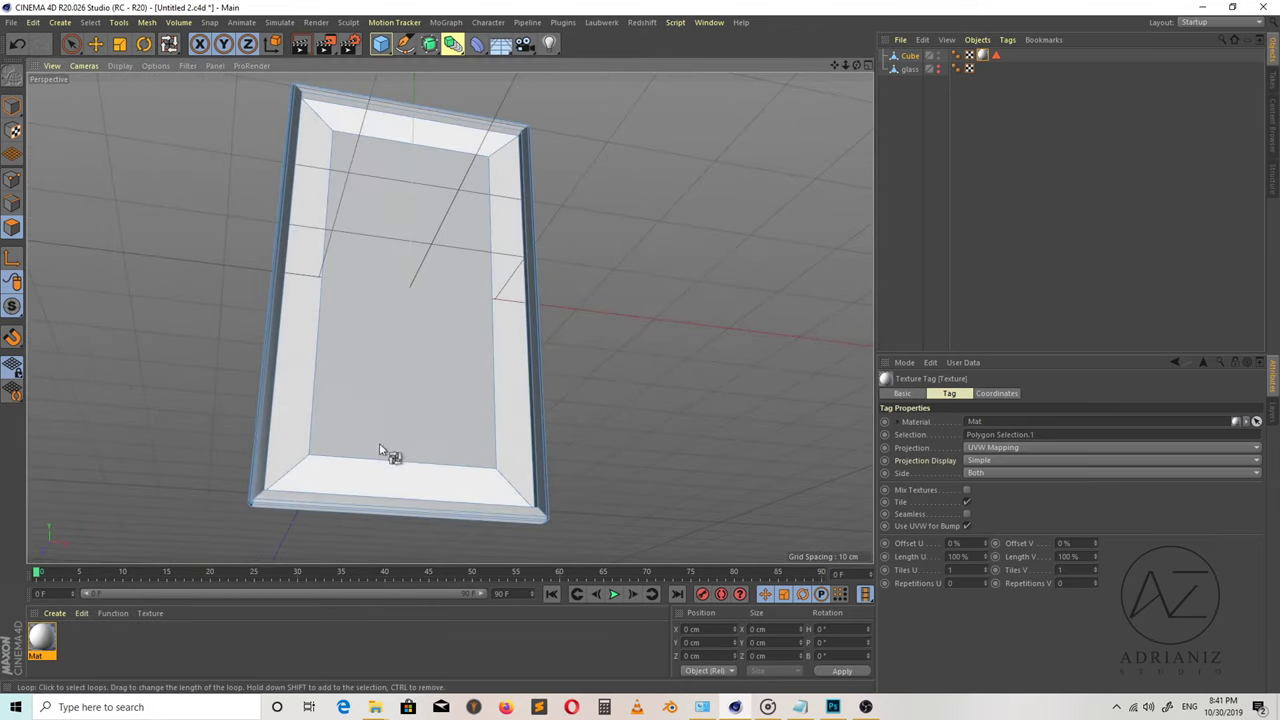
pyautogui.click(55, 613)
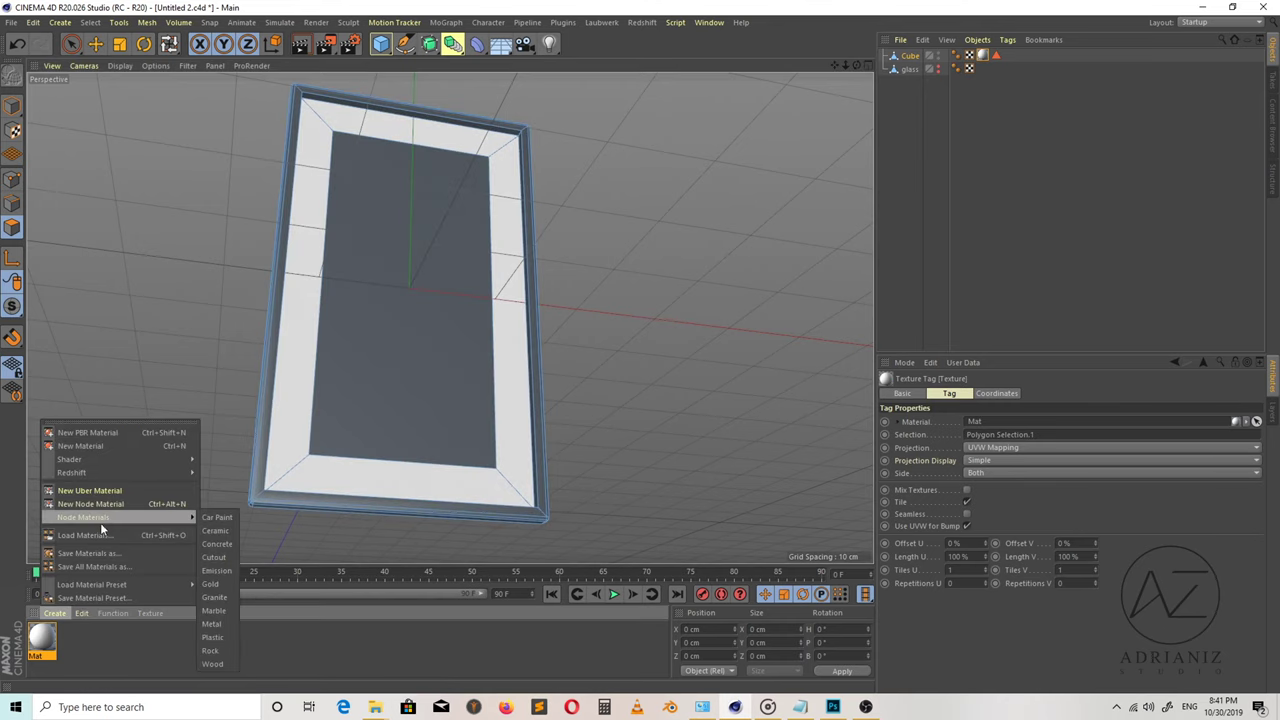
# Create a new material, Mat.1, with reflectance turned off.
pyautogui.click(115, 444)
pyautogui.doubleClick(50, 643)
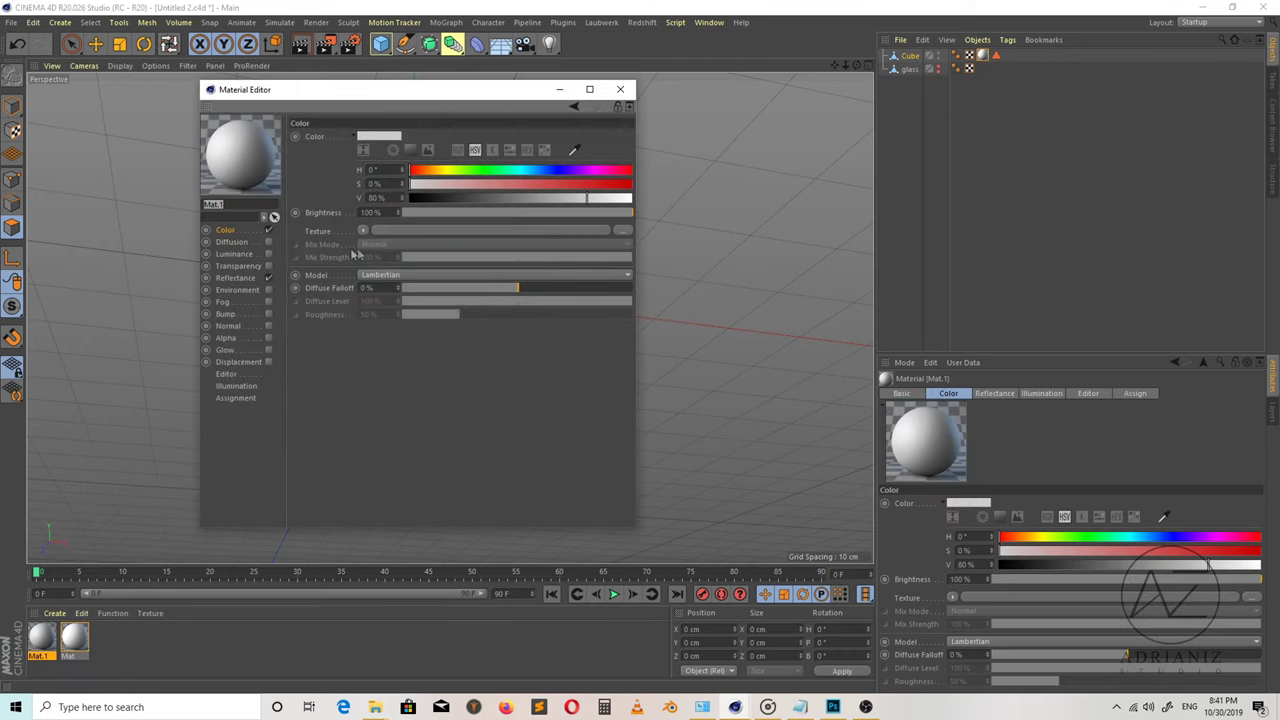
pyautogui.click(268, 279)
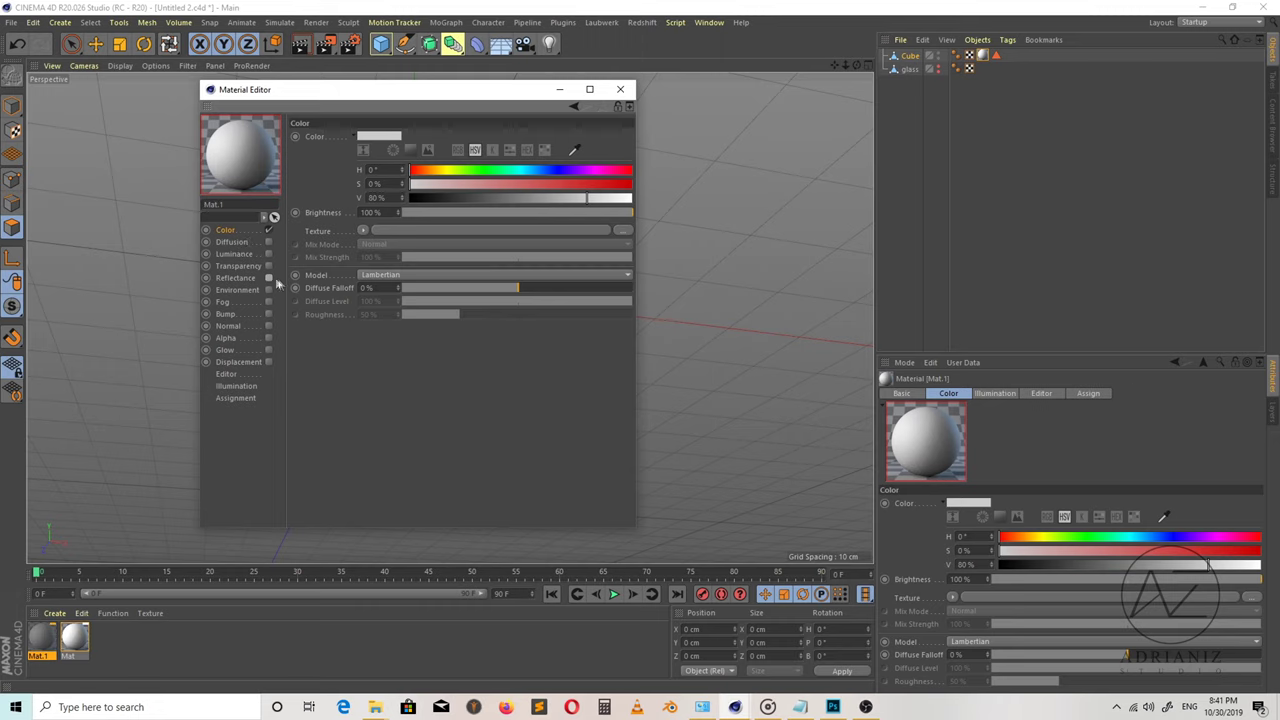
# Load the eiffel drawn 2 image as Mat.1's colour texture.
pyautogui.click(587, 232)
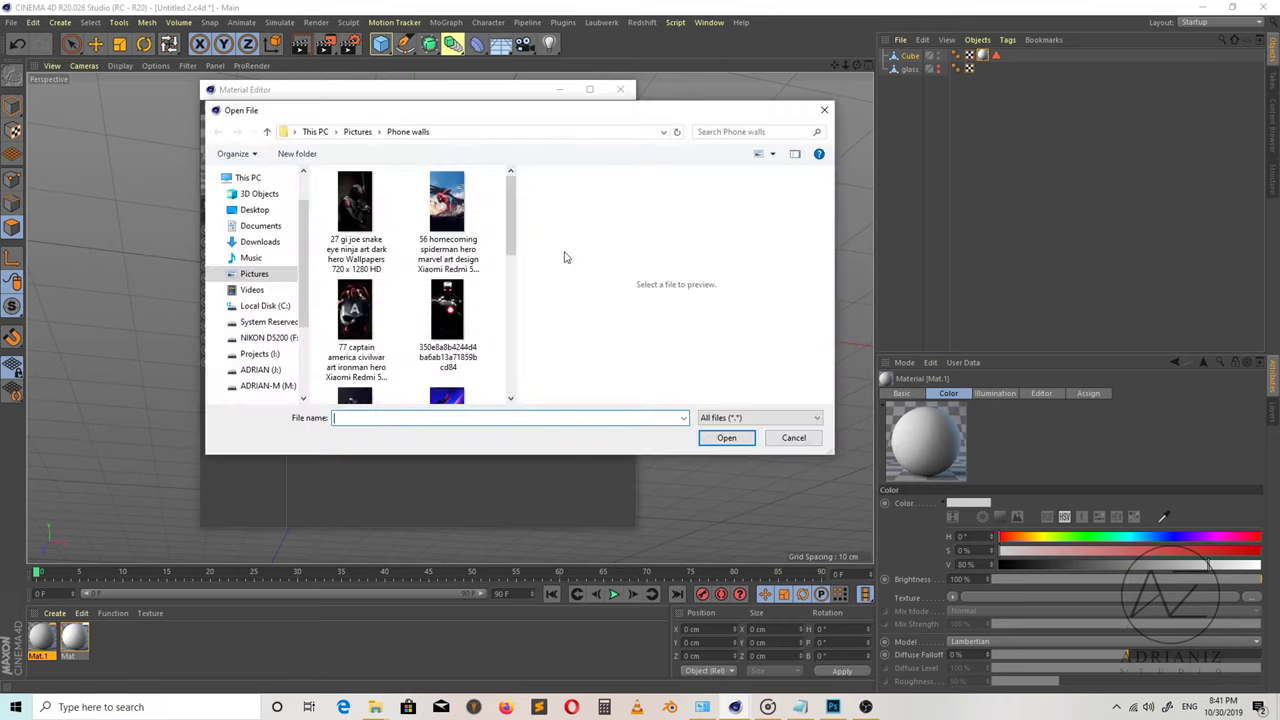
pyautogui.click(824, 109)
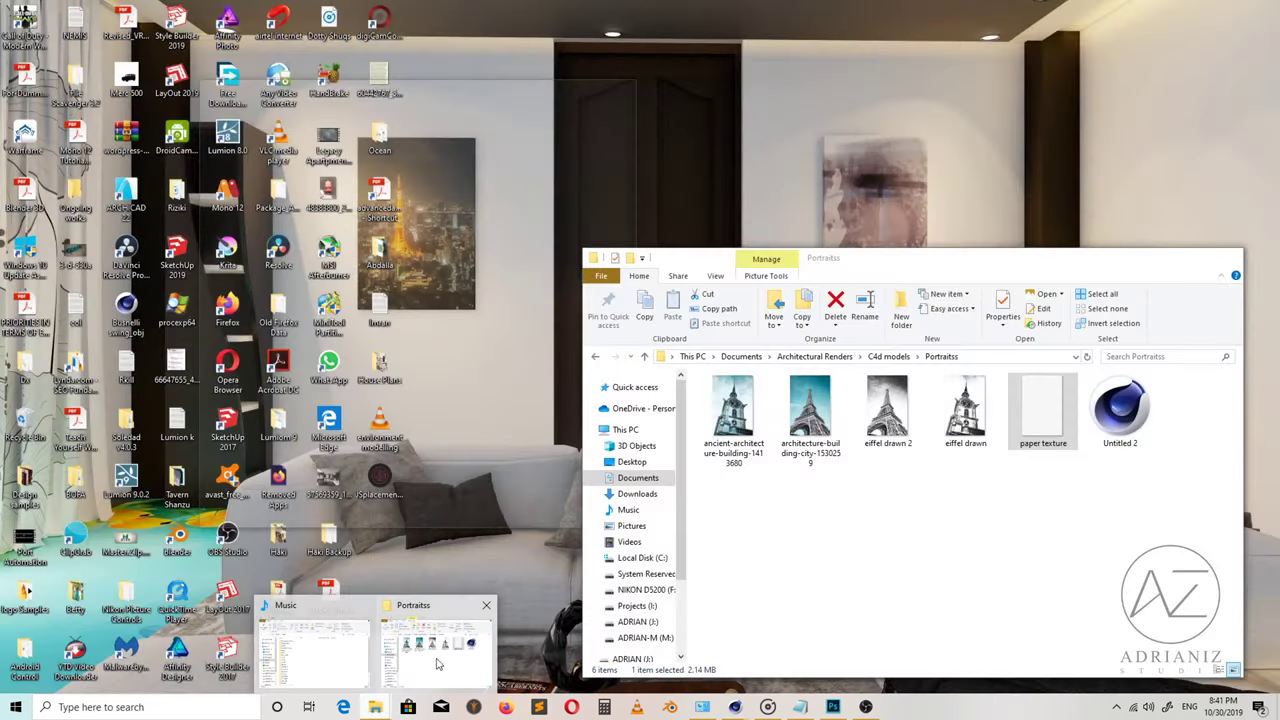
pyautogui.moveTo(375, 707)
pyautogui.click(482, 651)
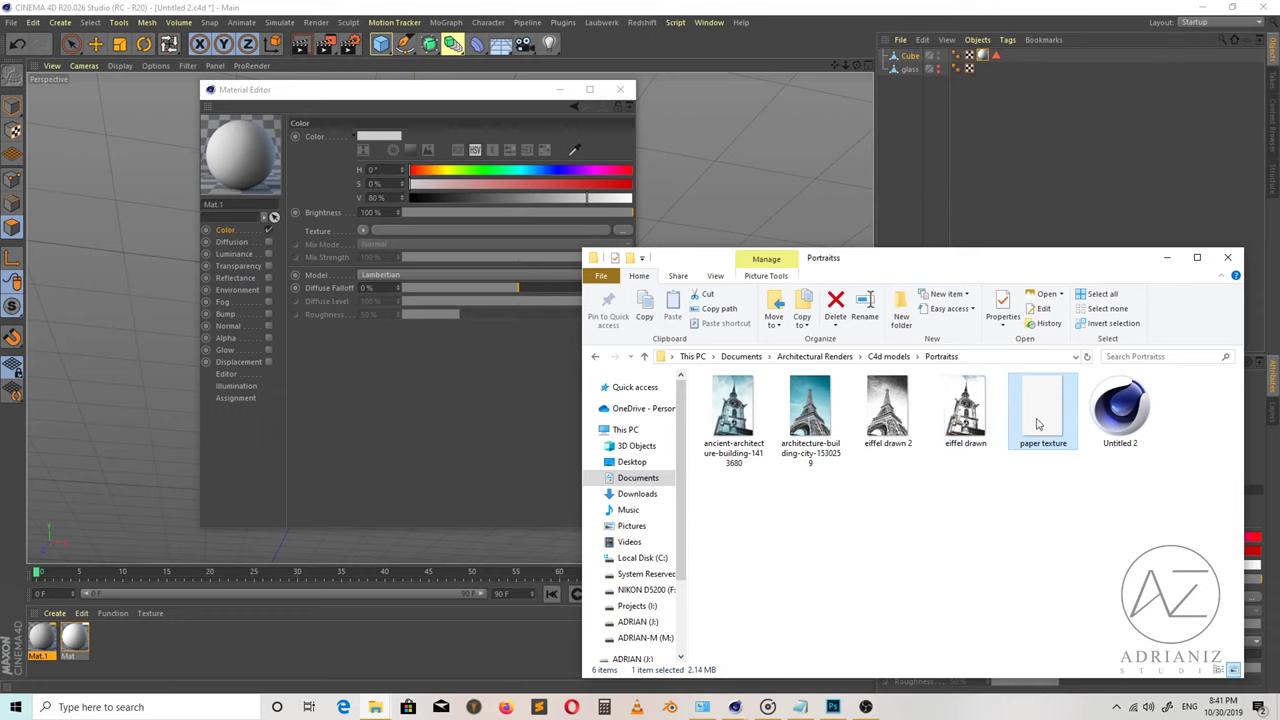
pyautogui.moveTo(1037, 427); pyautogui.dragTo(366, 232)
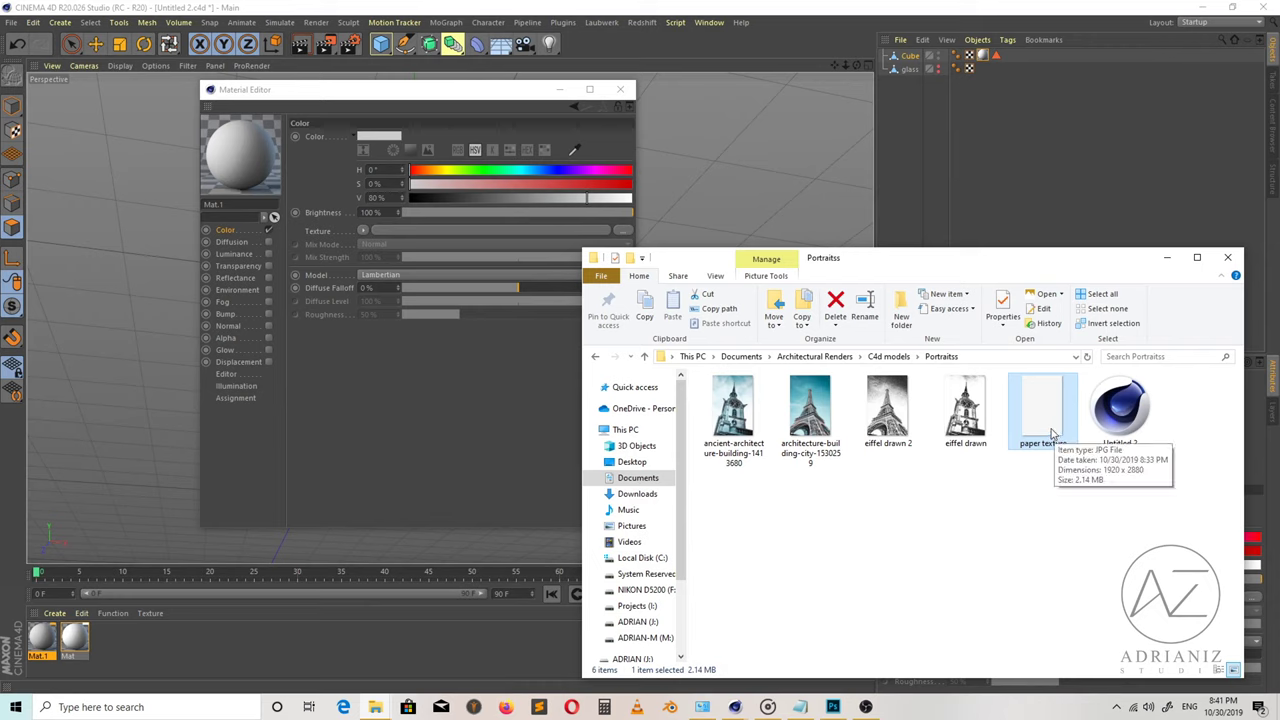
pyautogui.click(900, 415)
pyautogui.moveTo(901, 431); pyautogui.dragTo(465, 243)
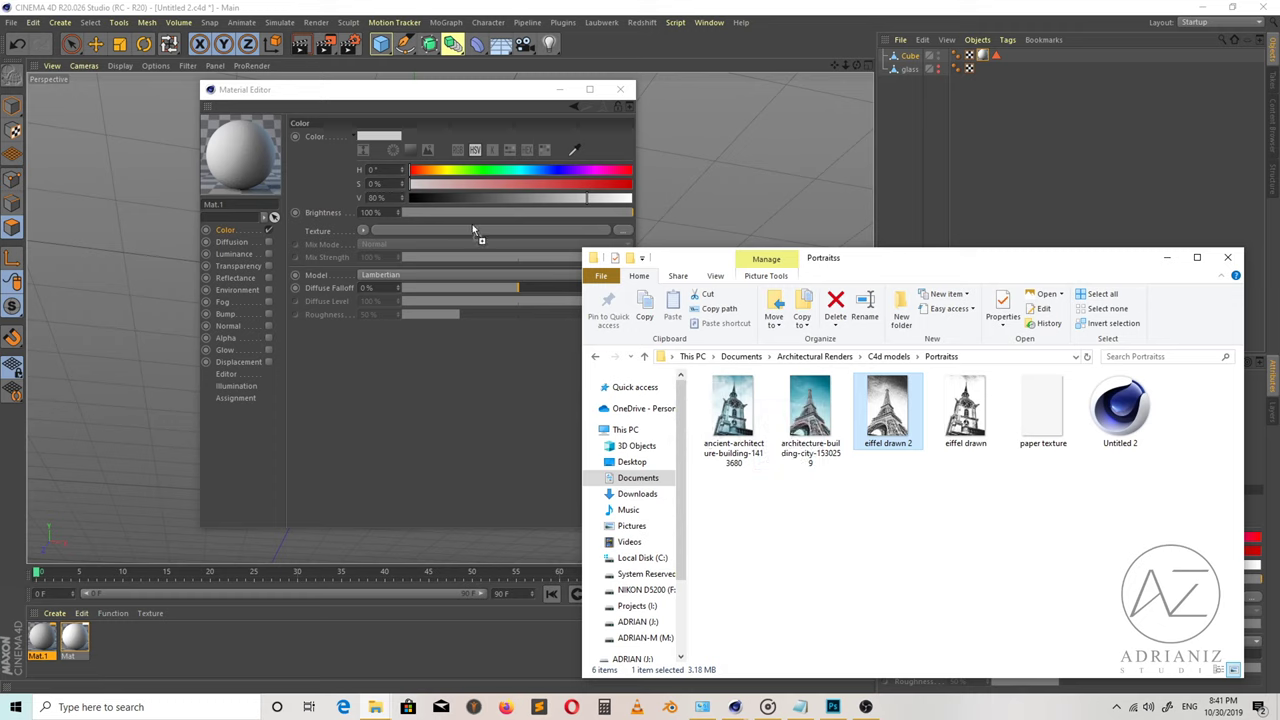
pyautogui.click(620, 91)
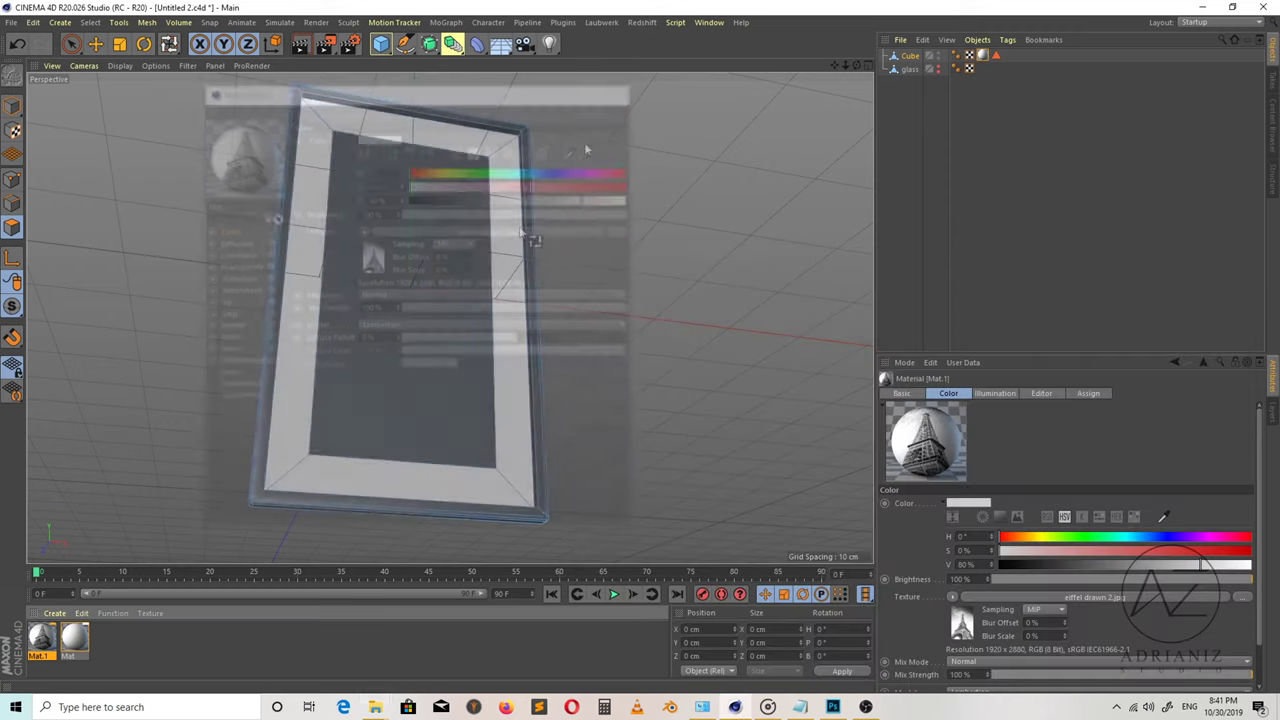
pyautogui.moveTo(388, 430); pyautogui.dragTo(388, 432)
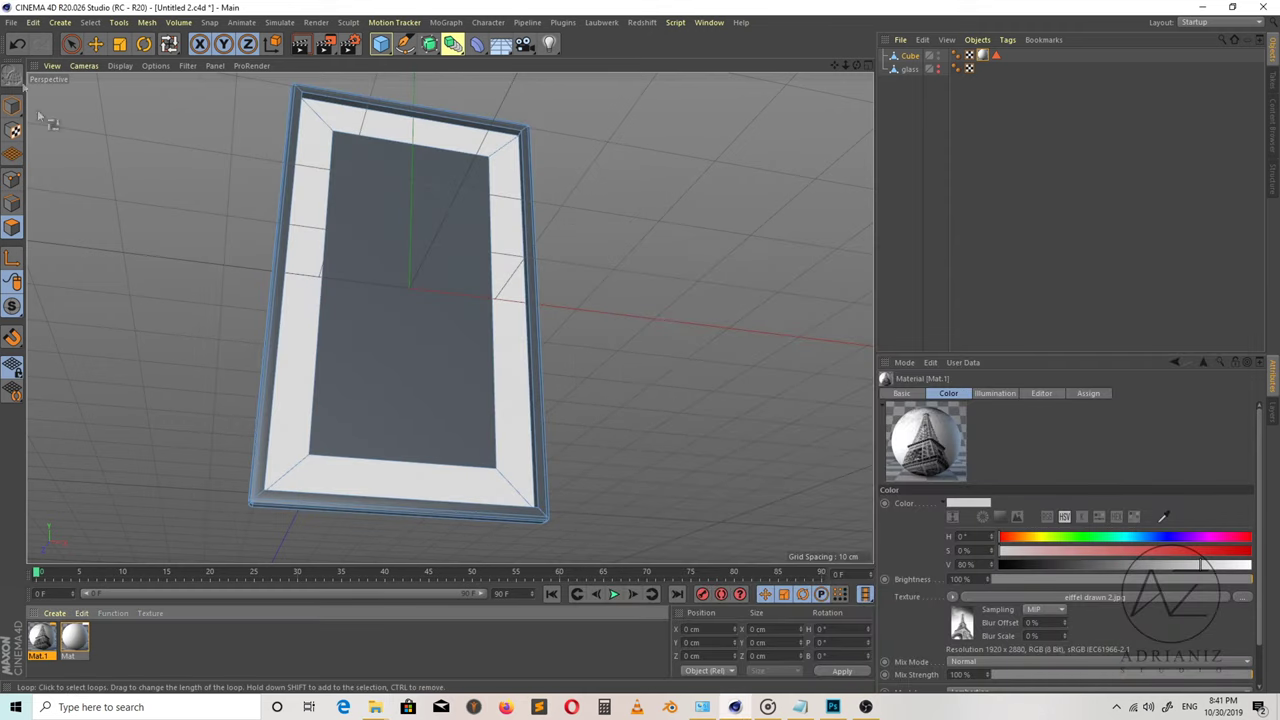
# Apply Mat.1 to the frame's centre panel polygon and render a preview of the Eiffel sketch.
pyautogui.click(78, 46)
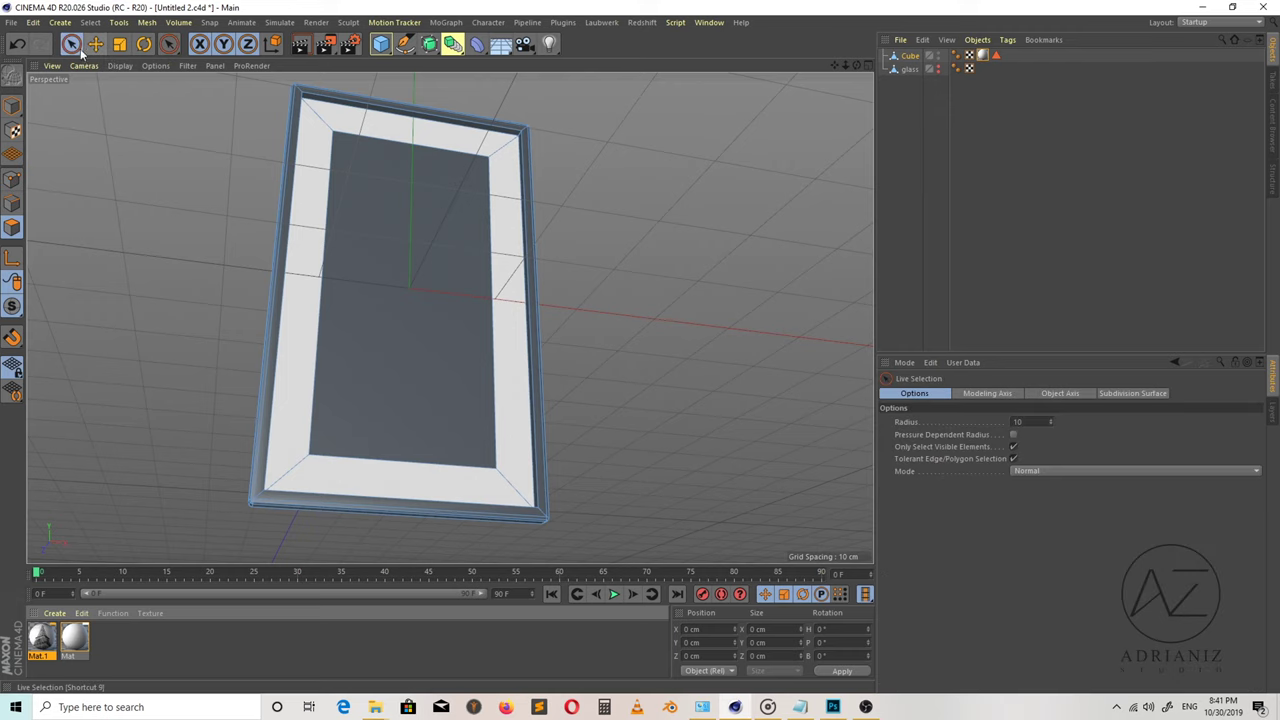
pyautogui.click(414, 330)
pyautogui.click(433, 425)
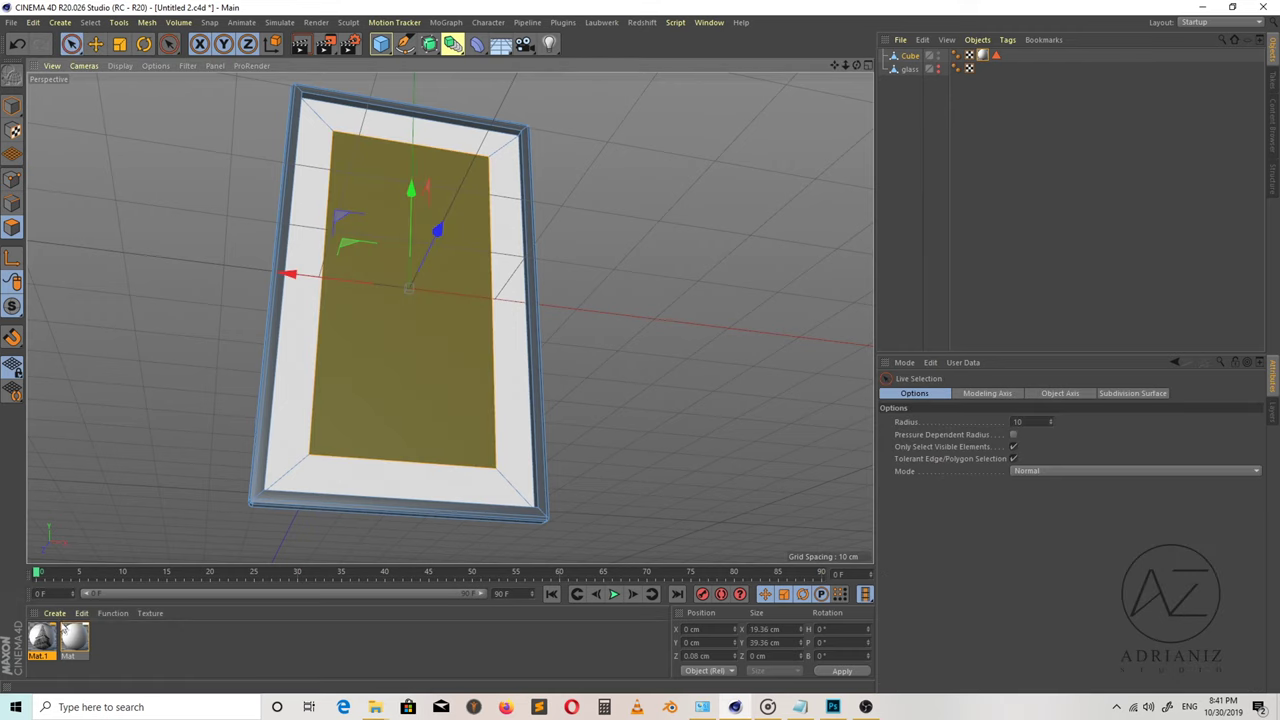
pyautogui.moveTo(44, 640); pyautogui.dragTo(406, 440)
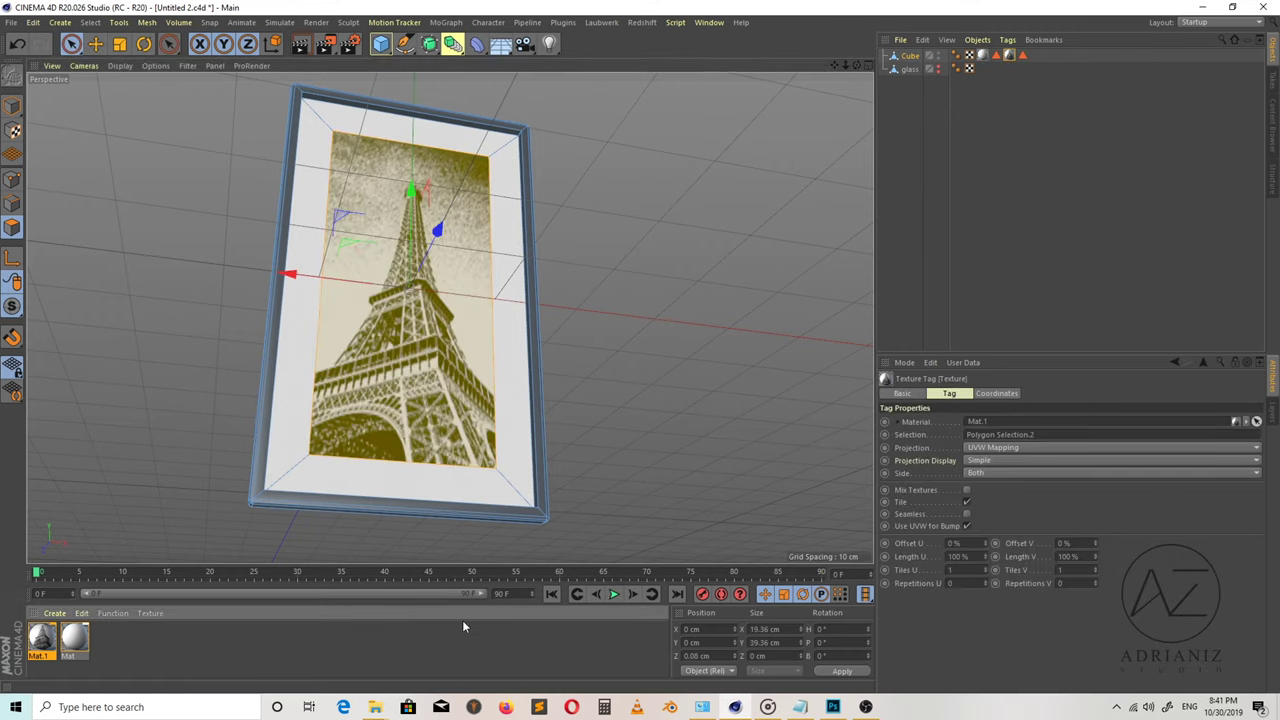
pyautogui.click(301, 44)
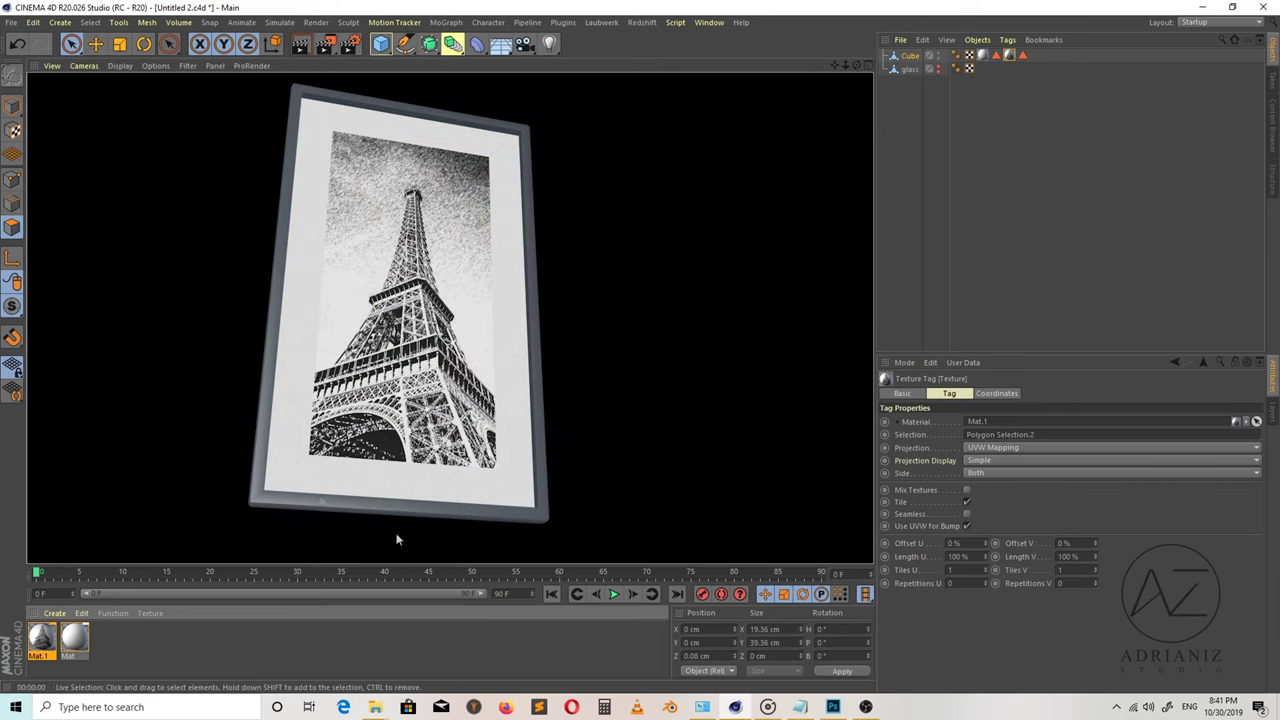
pyautogui.click(190, 638)
pyautogui.click(55, 613)
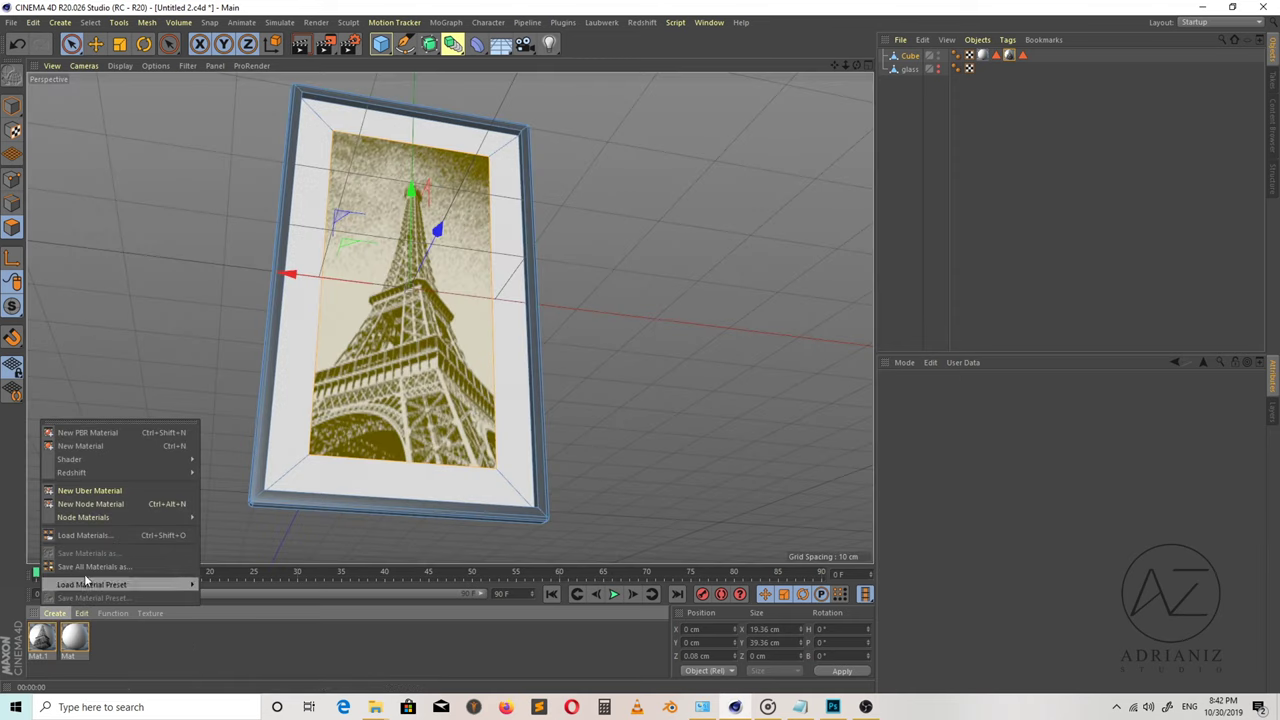
# Create a new material, Mat.2, with reflectance turned off.
pyautogui.click(100, 445)
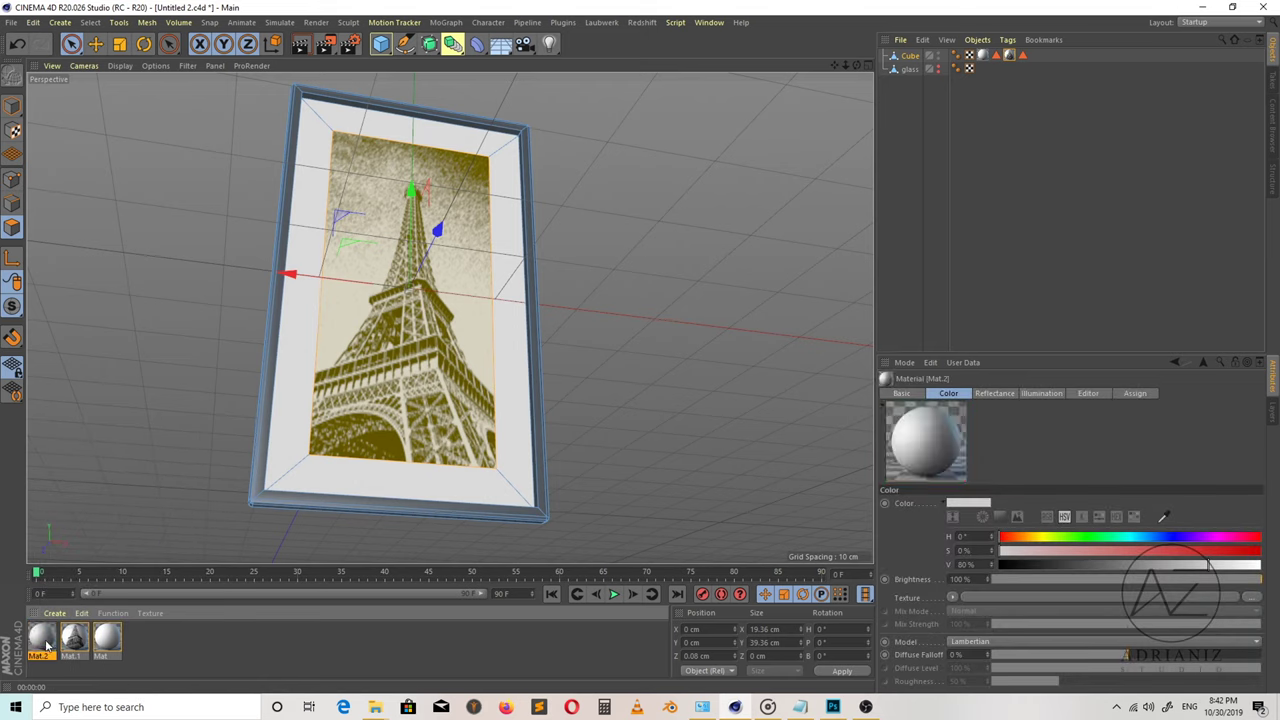
pyautogui.doubleClick(44, 640)
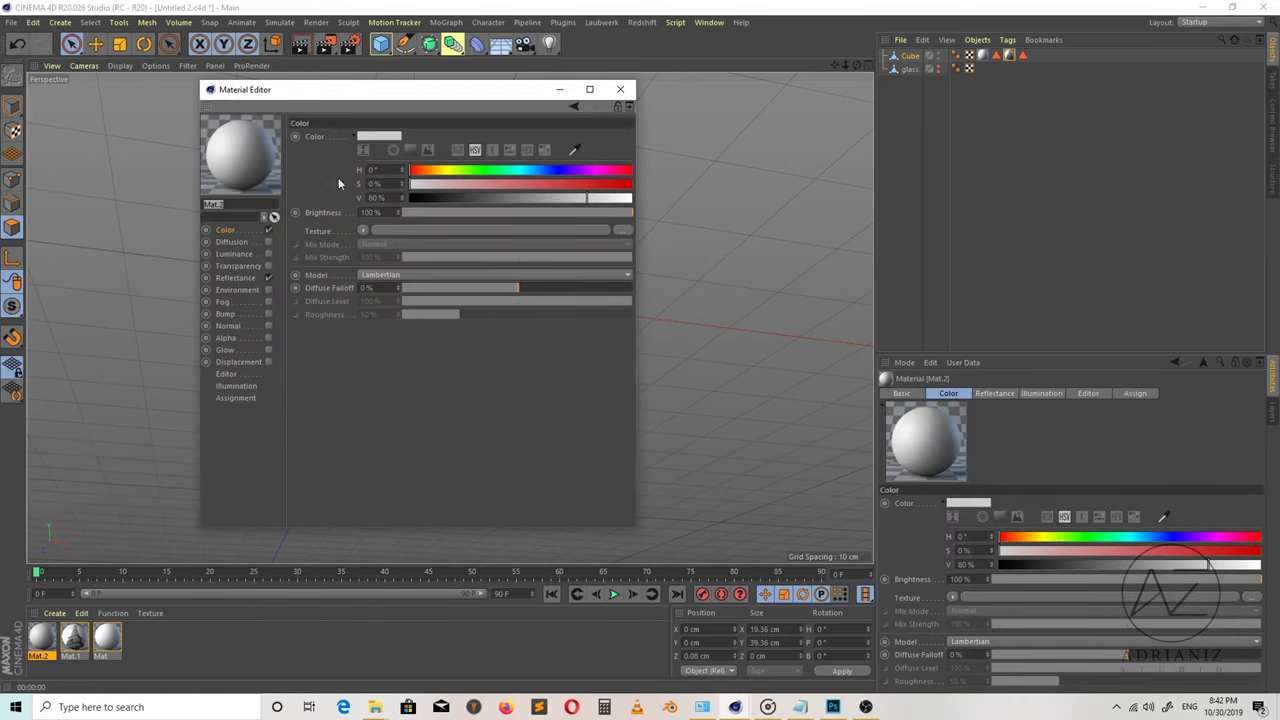
pyautogui.click(268, 278)
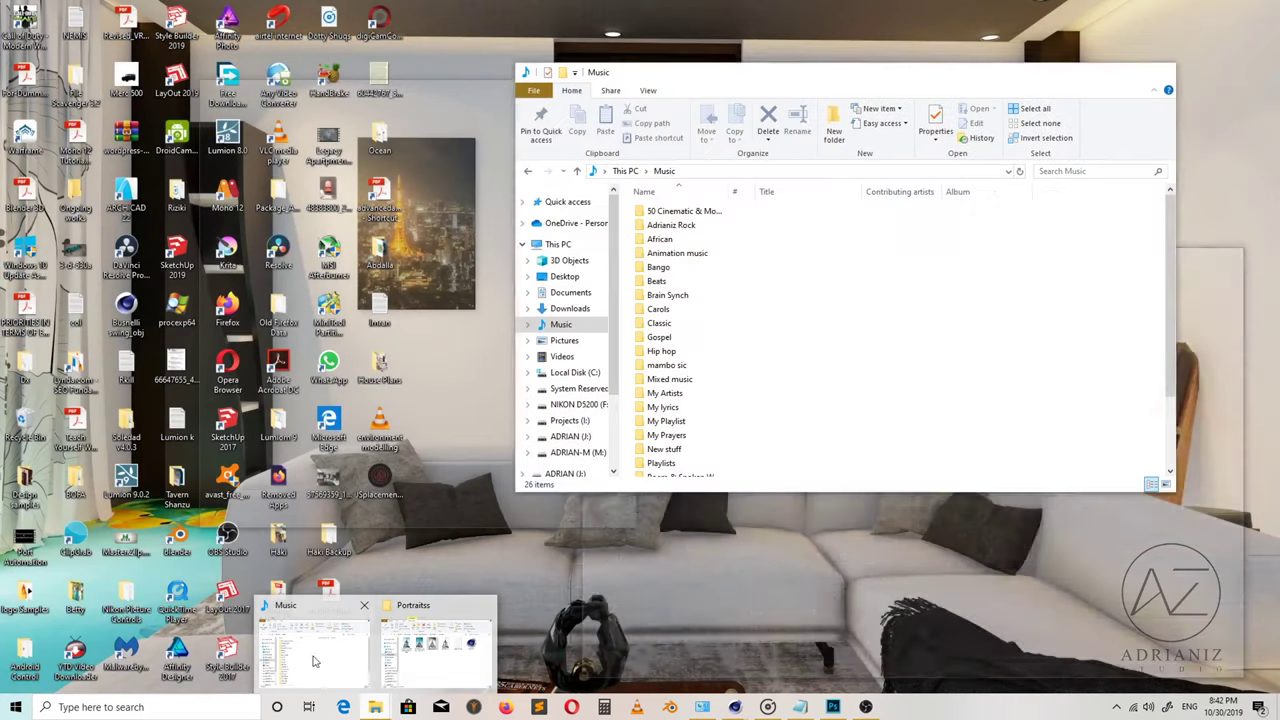
# Browse to the Documents > Architectural Renders > Textures folder to find the wood image.
pyautogui.click(313, 661)
pyautogui.click(564, 276)
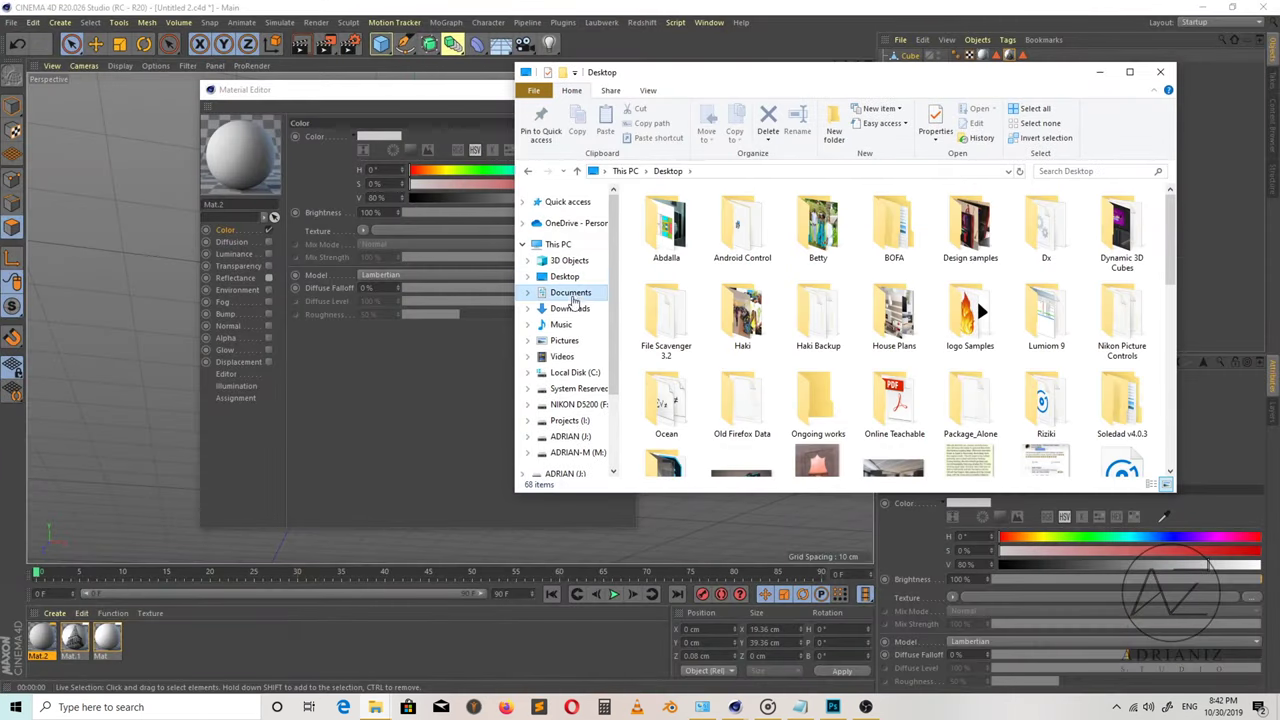
pyautogui.click(570, 292)
pyautogui.doubleClick(665, 318)
pyautogui.click(732, 341)
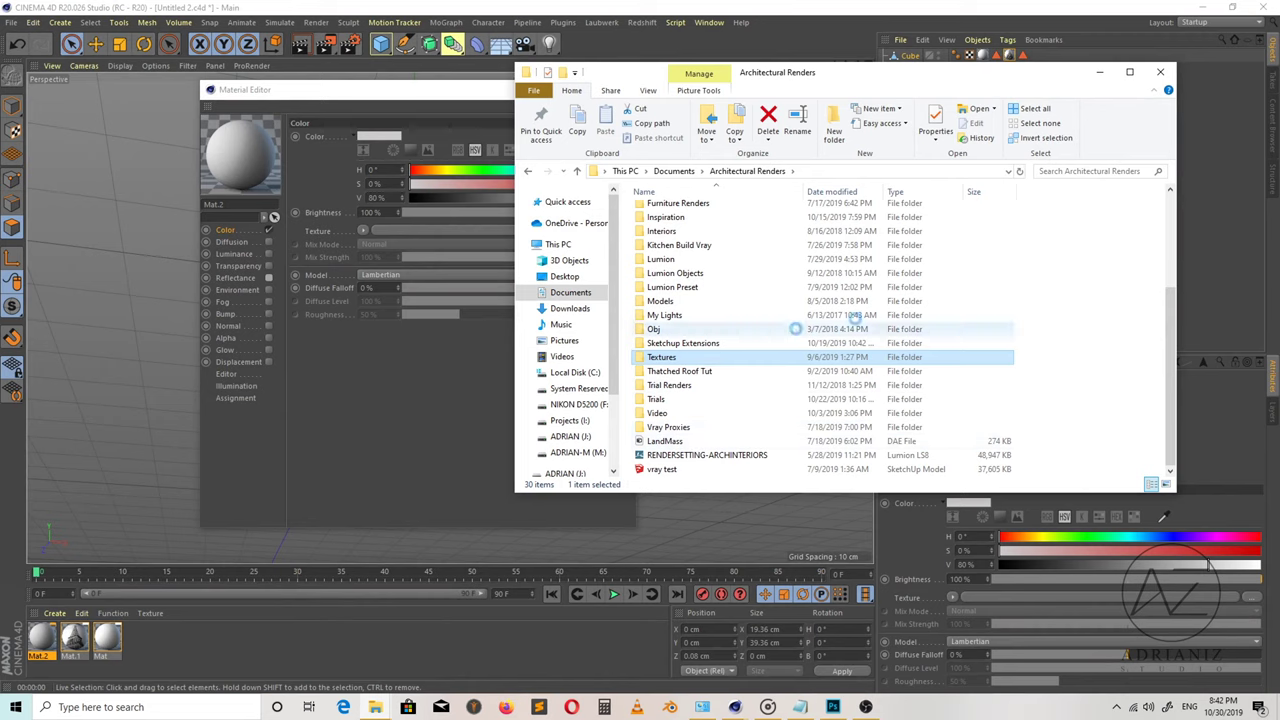
pyautogui.doubleClick(690, 324)
pyautogui.scroll(-3, 945, 355)
pyautogui.scroll(-3, 945, 355)
pyautogui.scroll(-3, 945, 355)
pyautogui.scroll(-3, 945, 355)
pyautogui.scroll(-5, 945, 355)
pyautogui.scroll(-5, 945, 355)
pyautogui.scroll(-5, 945, 355)
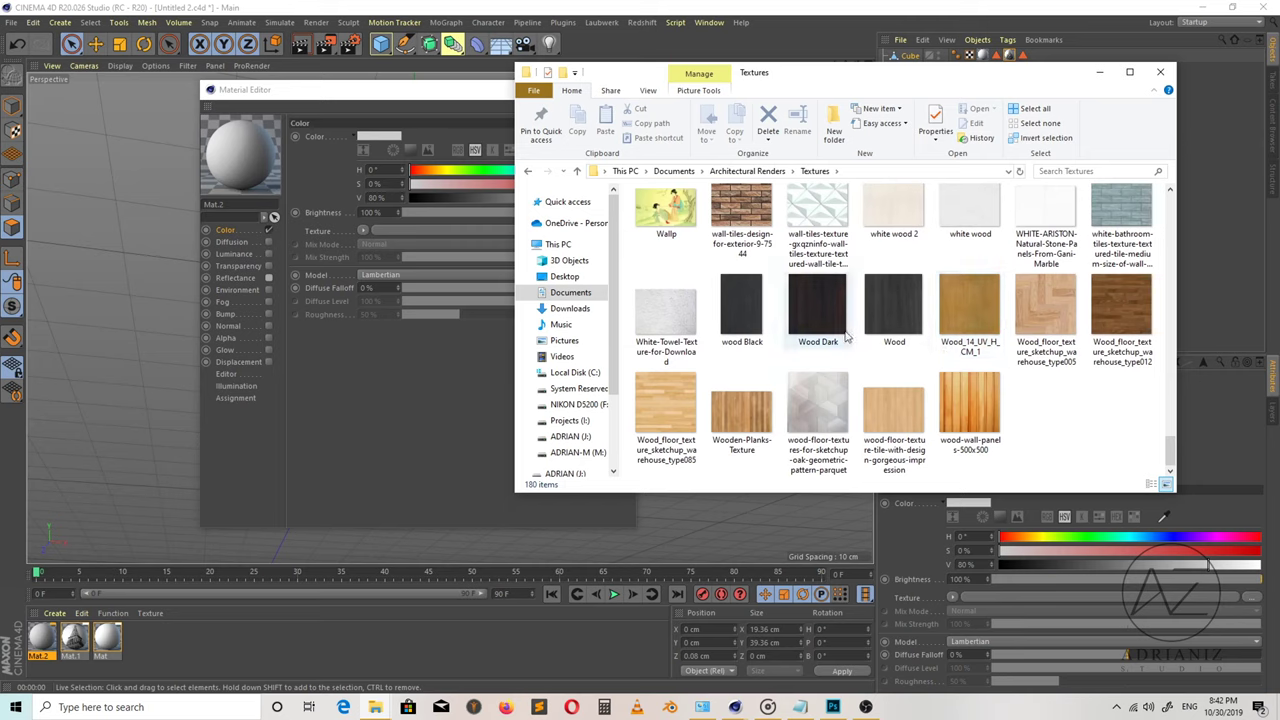
pyautogui.scroll(1, 904, 333)
pyautogui.scroll(5, 904, 333)
pyautogui.scroll(5, 904, 333)
pyautogui.scroll(5, 904, 333)
pyautogui.scroll(5, 904, 333)
pyautogui.scroll(3, 903, 338)
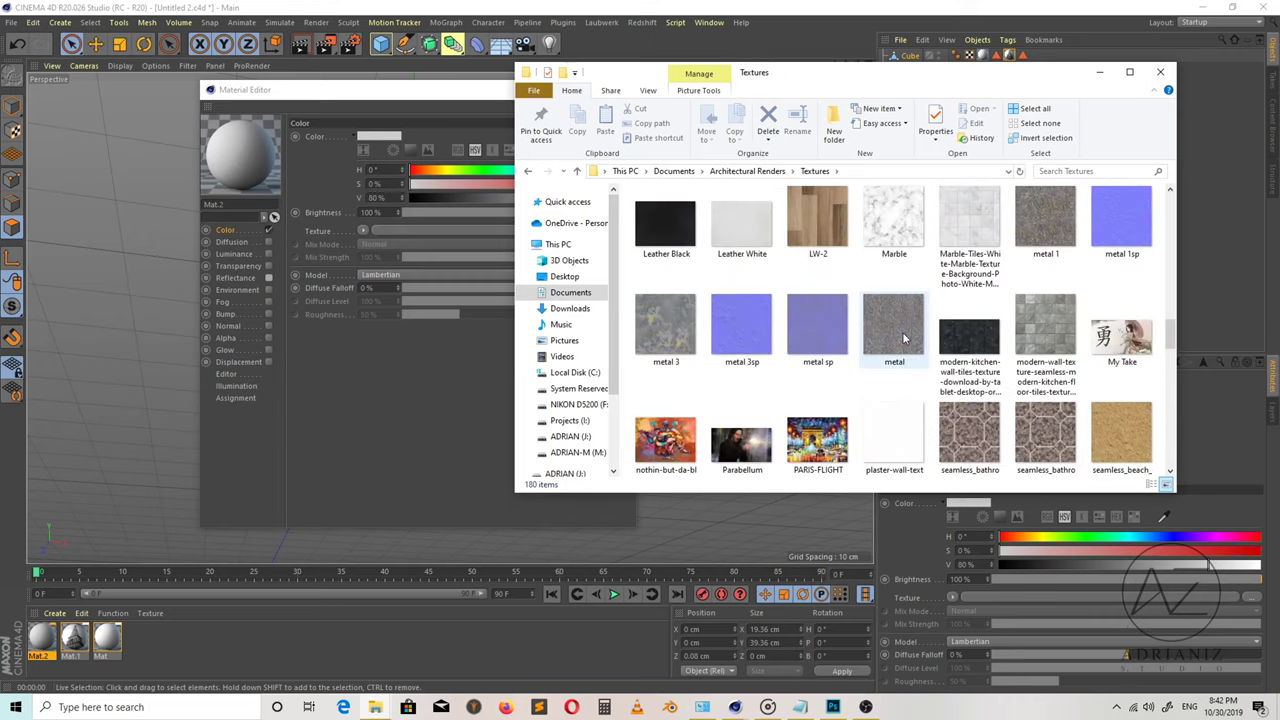
pyautogui.scroll(3, 903, 338)
pyautogui.scroll(5, 903, 338)
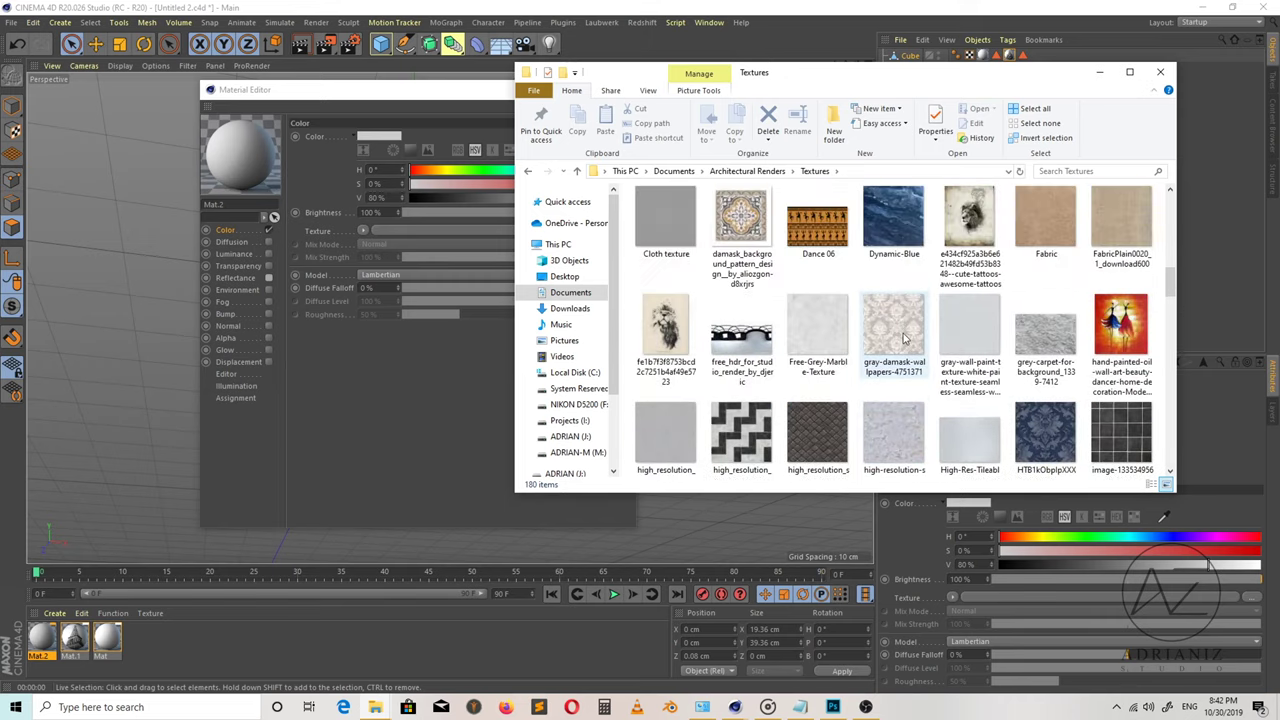
pyautogui.scroll(3, 903, 338)
pyautogui.scroll(3, 903, 338)
pyautogui.scroll(3, 903, 338)
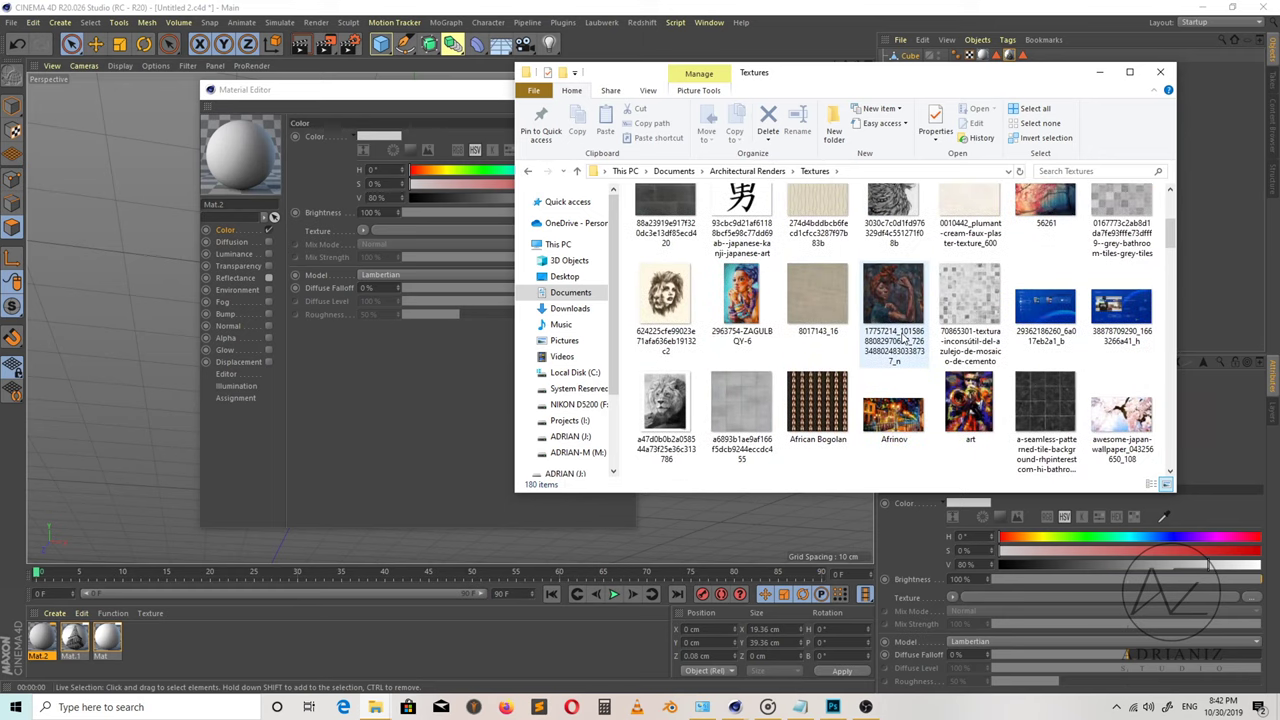
pyautogui.scroll(3, 903, 338)
pyautogui.scroll(2, 903, 338)
pyautogui.scroll(2, 903, 338)
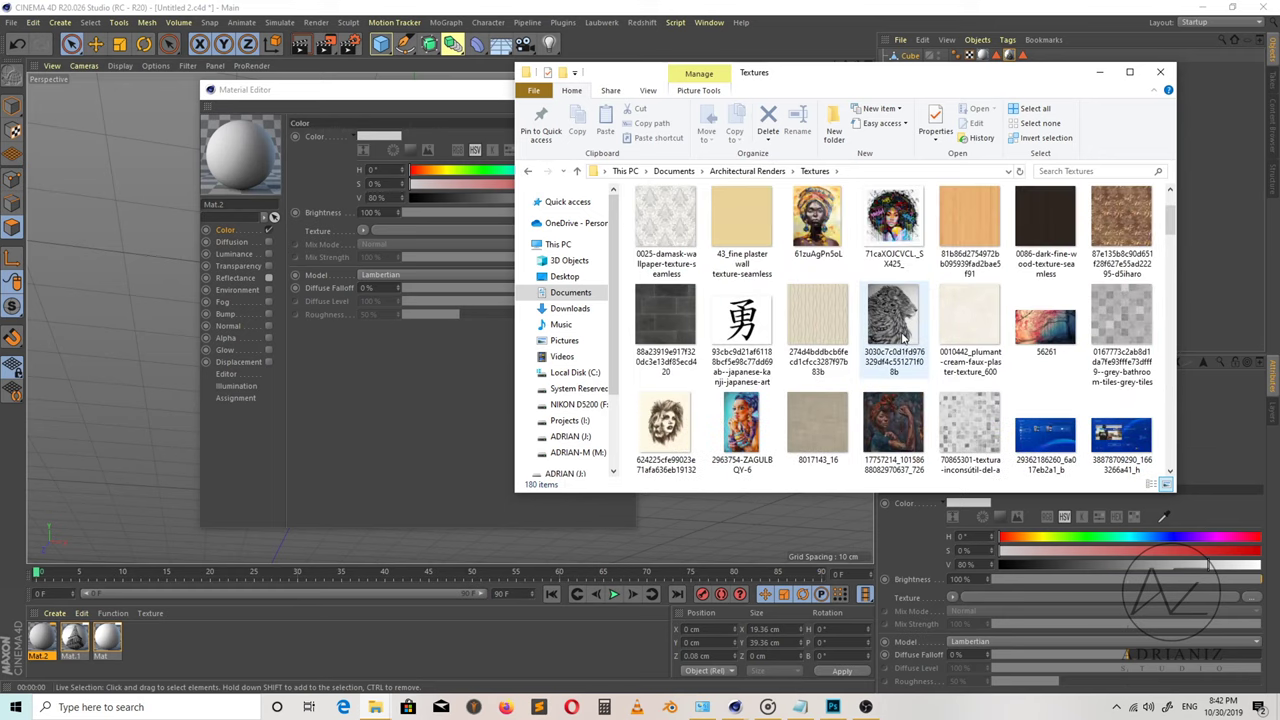
pyautogui.scroll(1, 903, 338)
# Load 0086-dark-fine-wood-texture-seamless.jpg as Mat.2's colour texture, copying it into the project folder.
pyautogui.click(1042, 341)
pyautogui.moveTo(1042, 345); pyautogui.dragTo(404, 232)
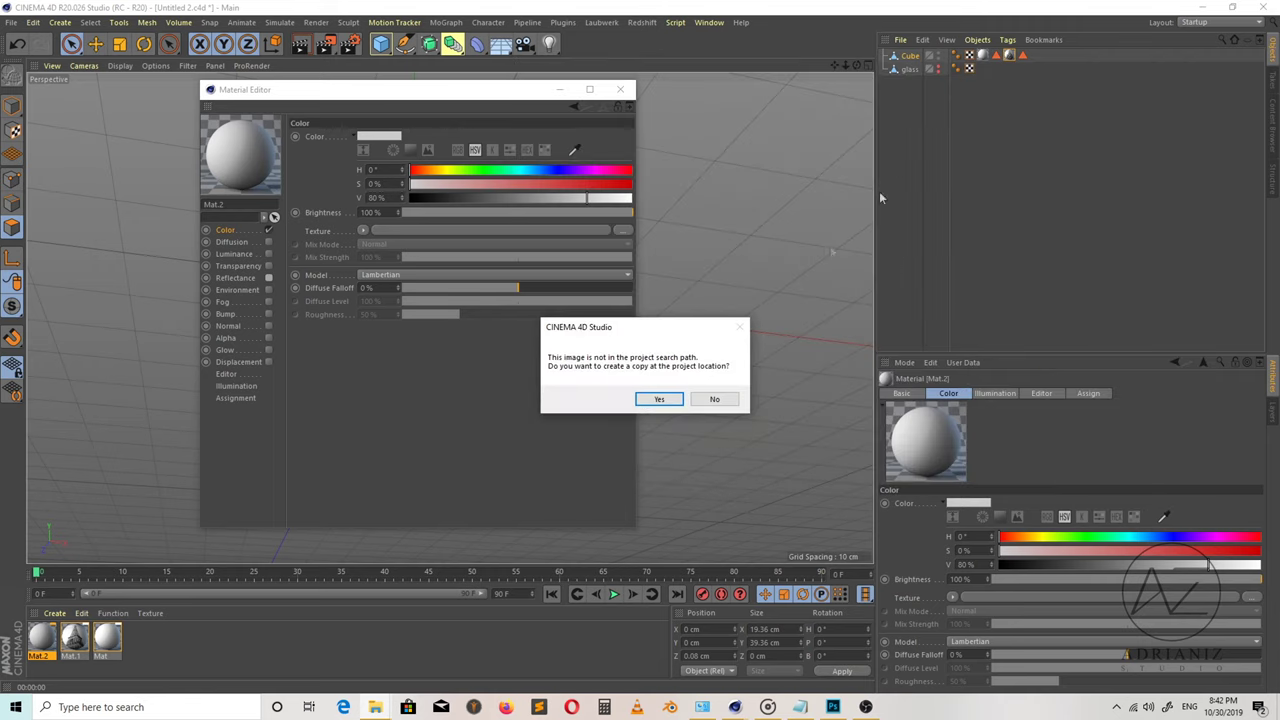
pyautogui.click(658, 399)
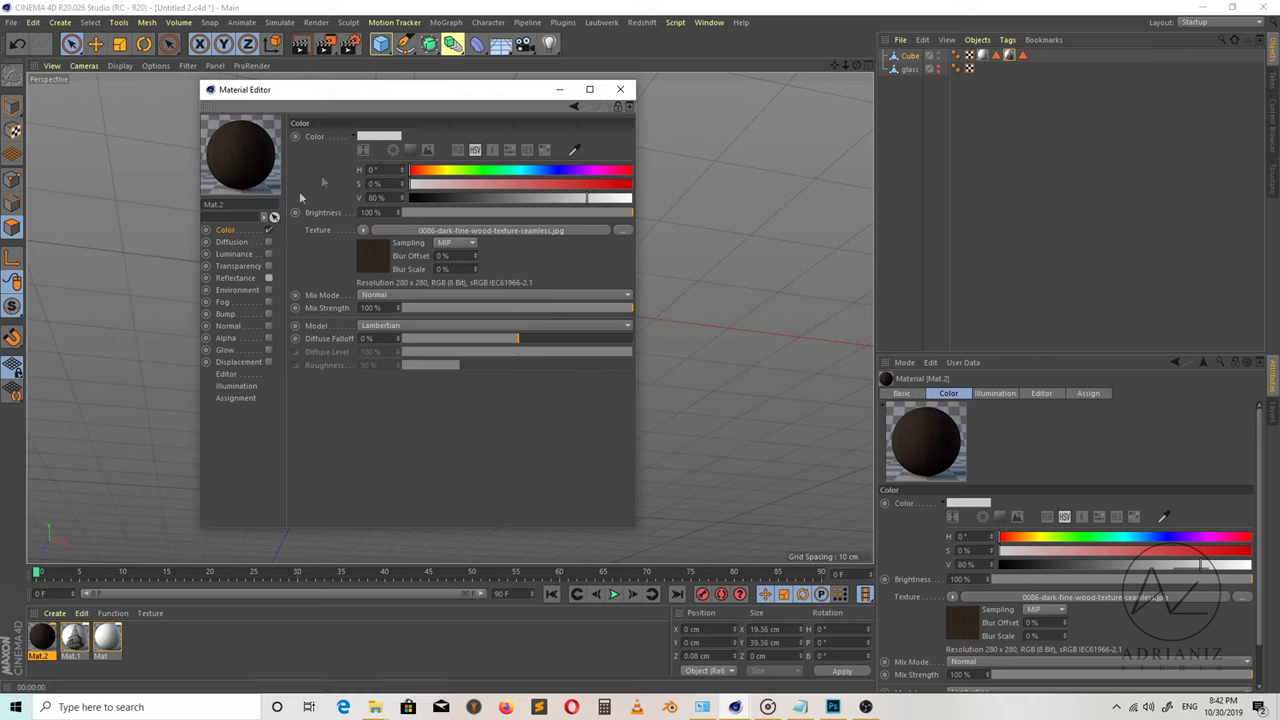
# Wrap the wood texture in a Filter shader with contrast 1% and saturation -46%.
pyautogui.click(363, 230)
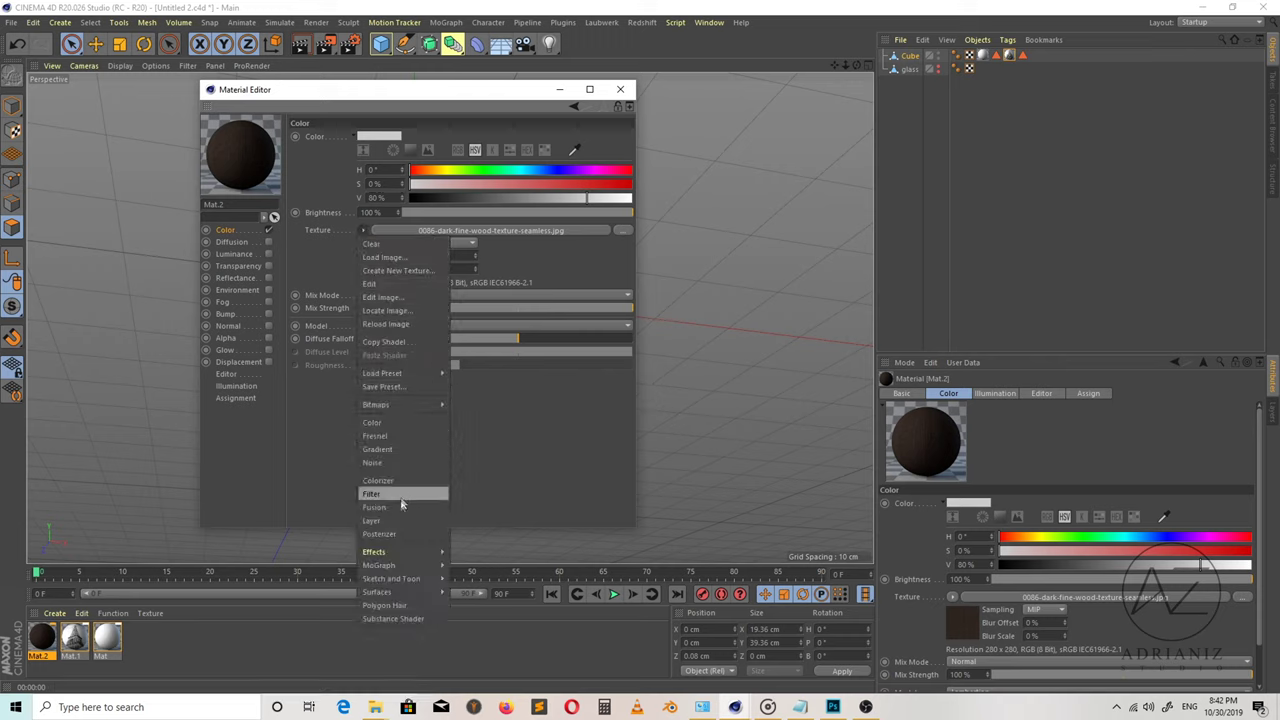
pyautogui.click(403, 495)
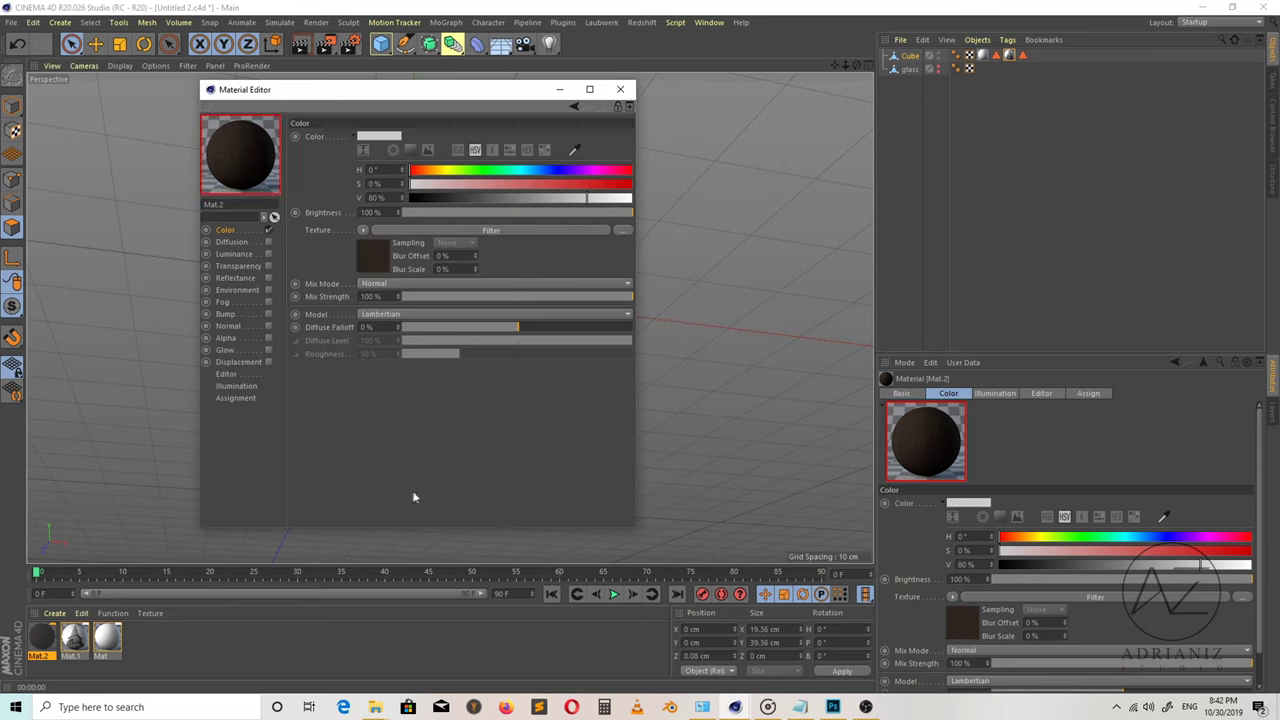
pyautogui.click(483, 231)
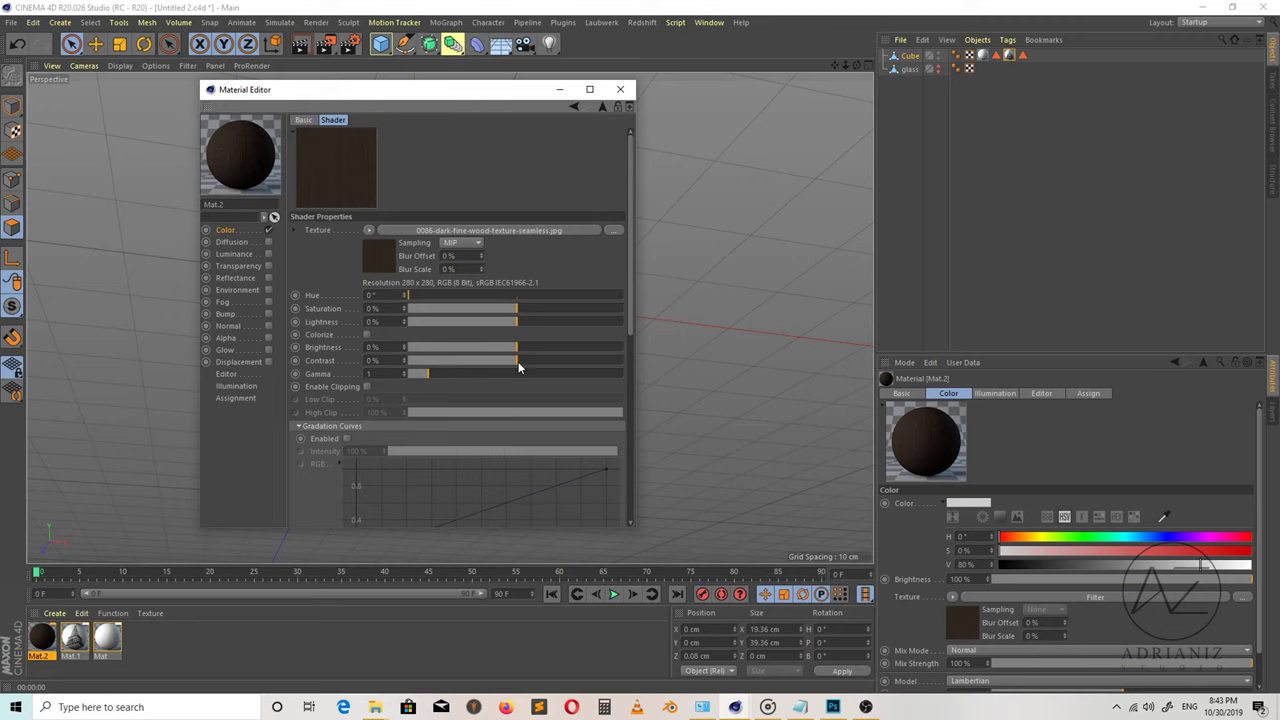
pyautogui.moveTo(518, 365); pyautogui.dragTo(572, 366)
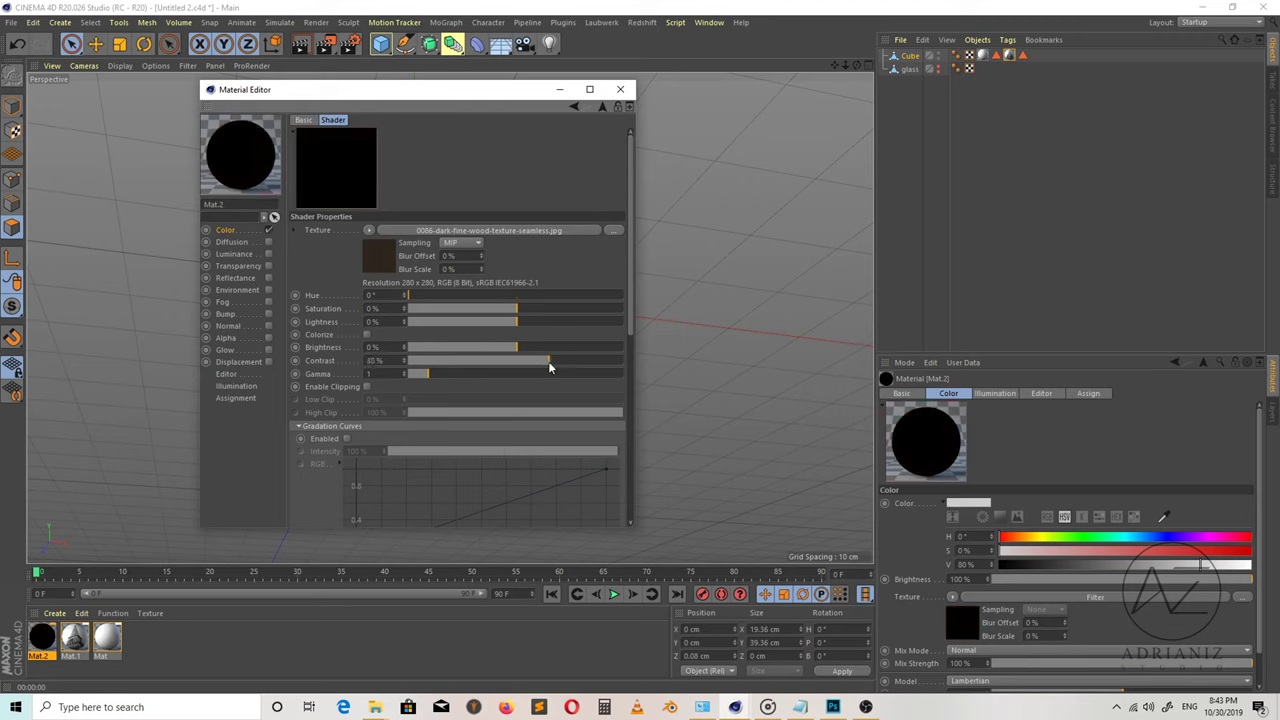
pyautogui.moveTo(548, 366); pyautogui.dragTo(524, 366)
pyautogui.moveTo(513, 309); pyautogui.dragTo(463, 315)
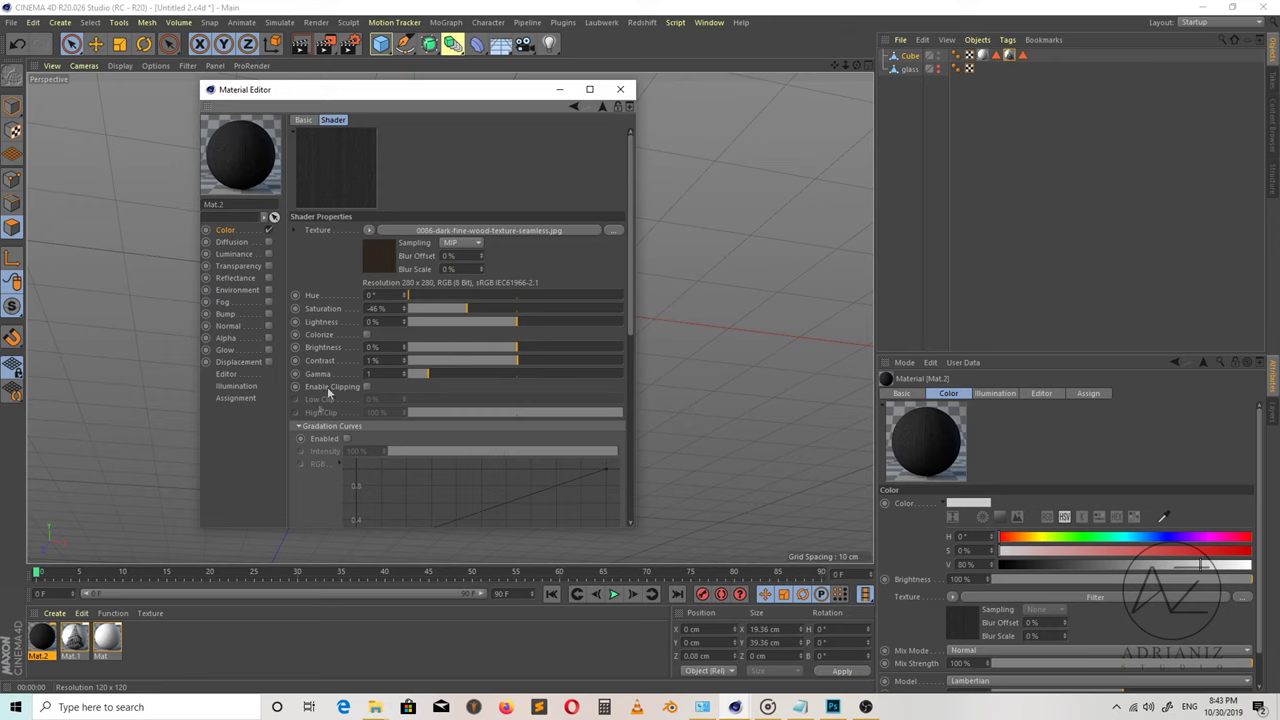
pyautogui.click(236, 278)
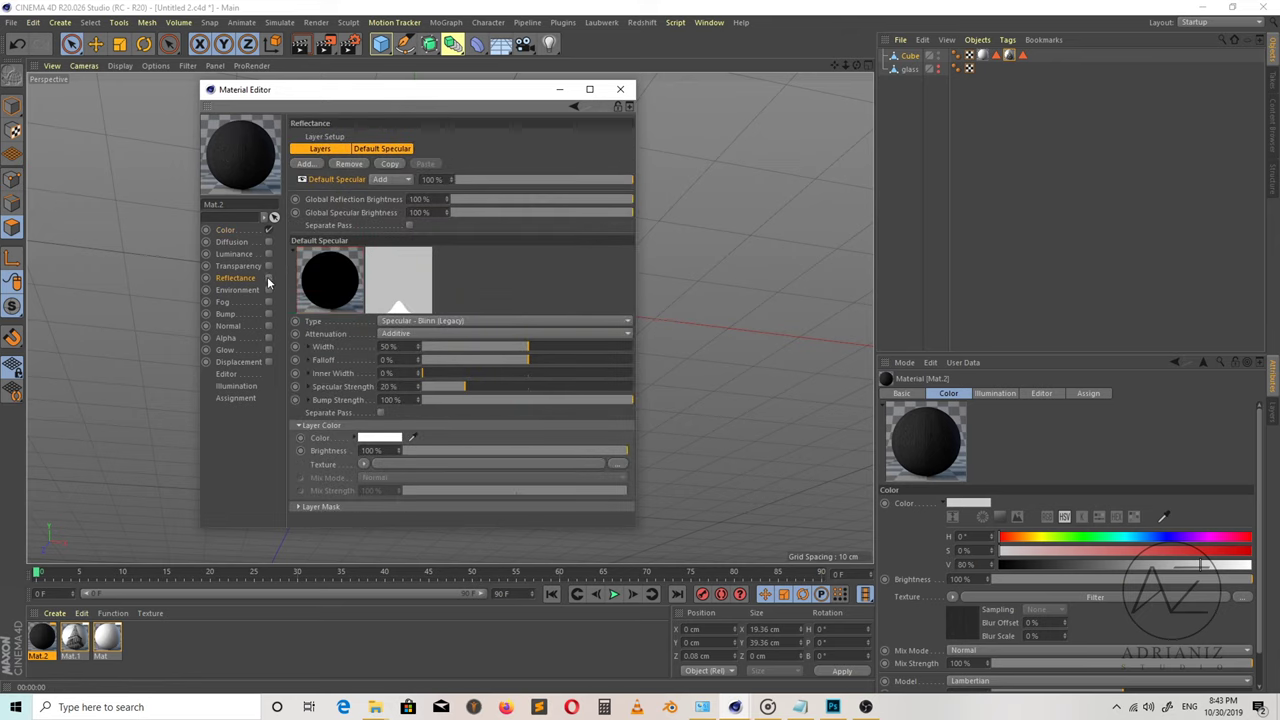
# Replace Mat.2's Default Specular layer with a Reflection (Legacy) layer.
pyautogui.click(348, 163)
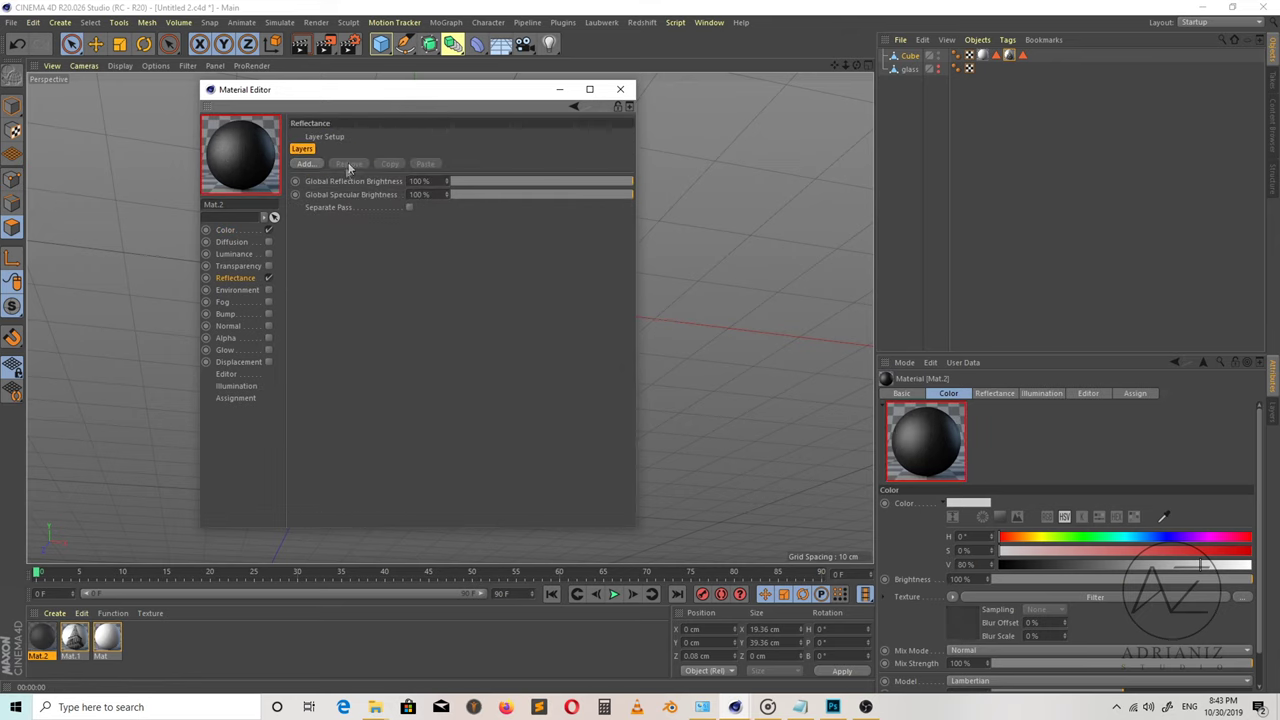
pyautogui.click(306, 164)
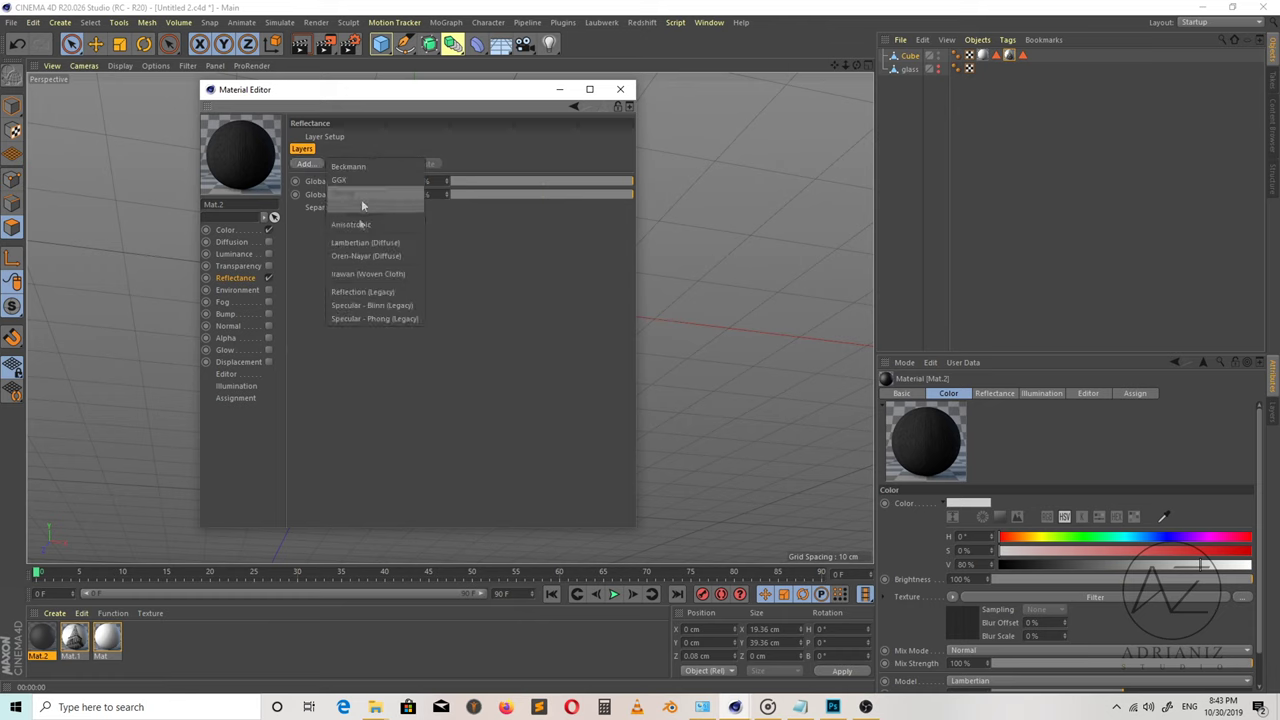
pyautogui.click(374, 292)
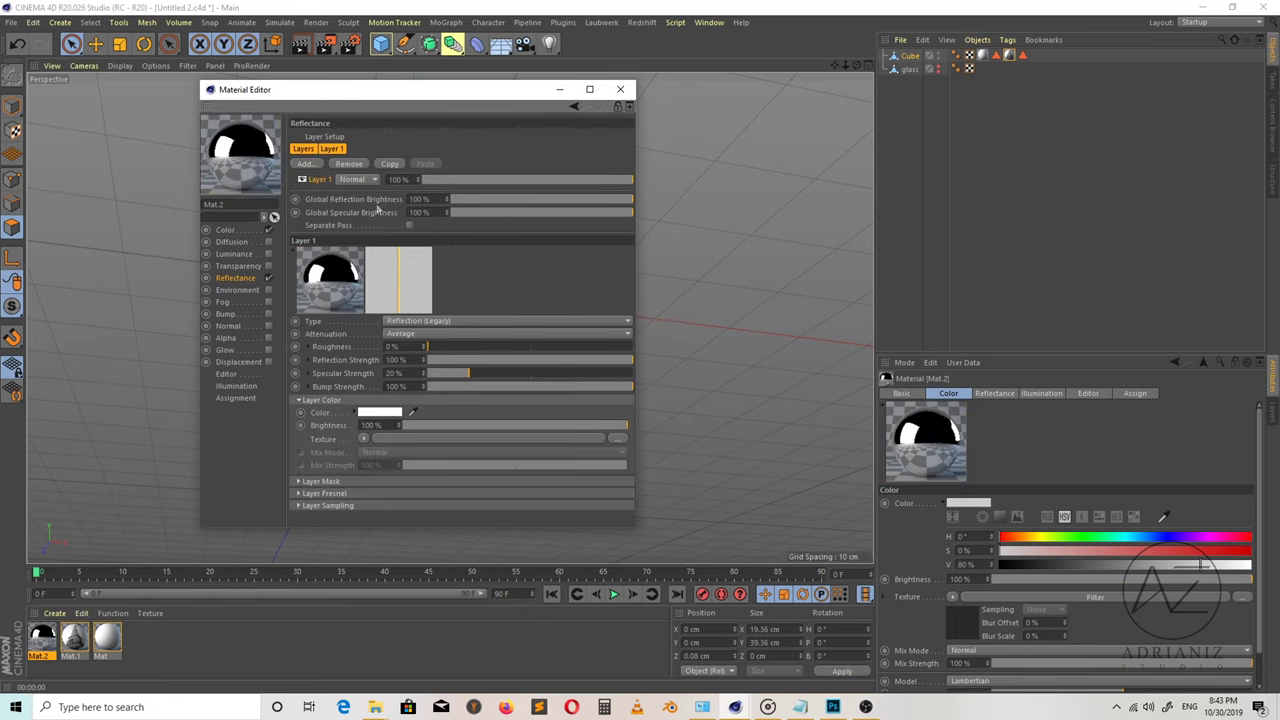
# Set both global brightness values to 3% and reflection strength to 50%.
pyautogui.moveTo(451, 200); pyautogui.dragTo(466, 200)
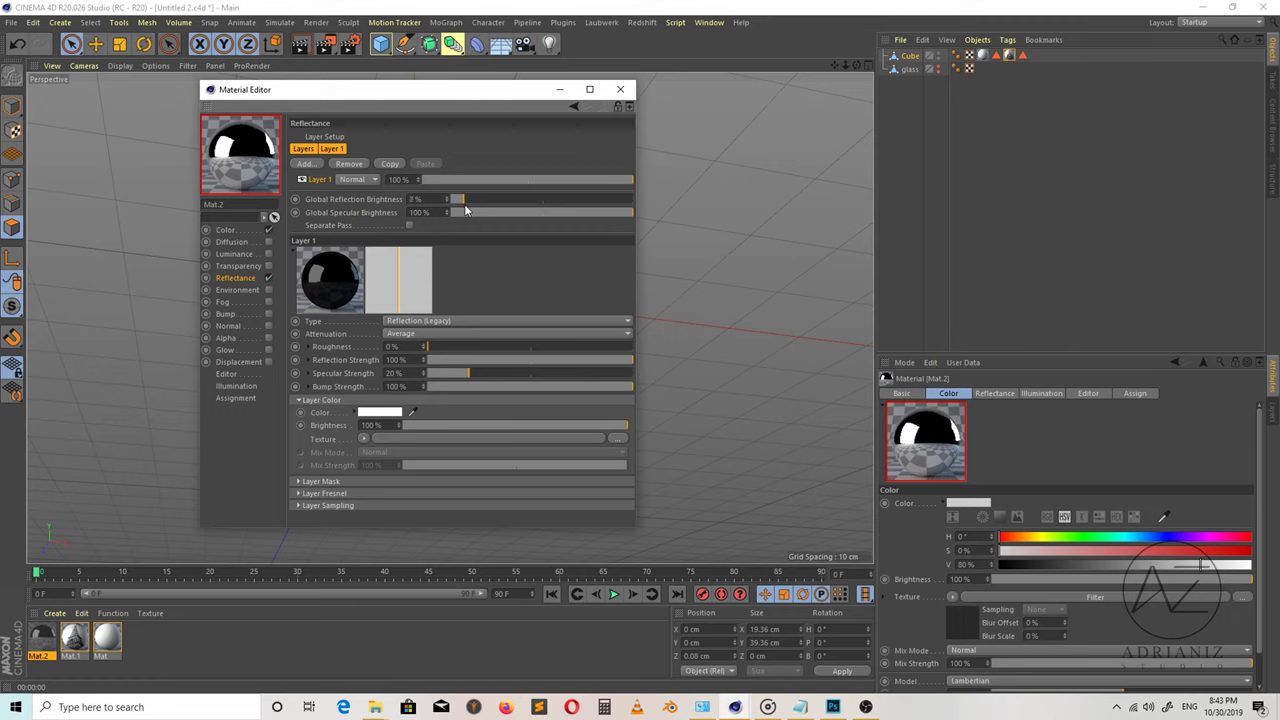
pyautogui.moveTo(469, 212); pyautogui.dragTo(467, 212)
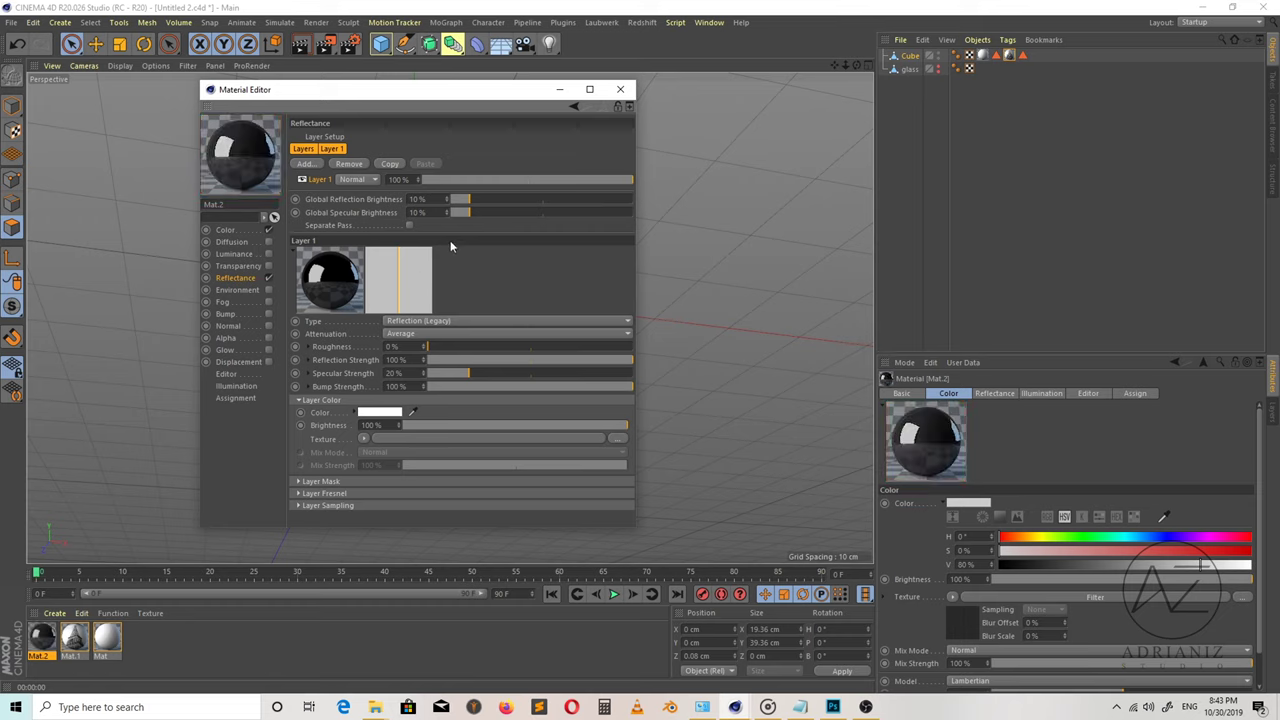
pyautogui.moveTo(469, 215); pyautogui.dragTo(463, 215)
pyautogui.moveTo(467, 201); pyautogui.dragTo(462, 203)
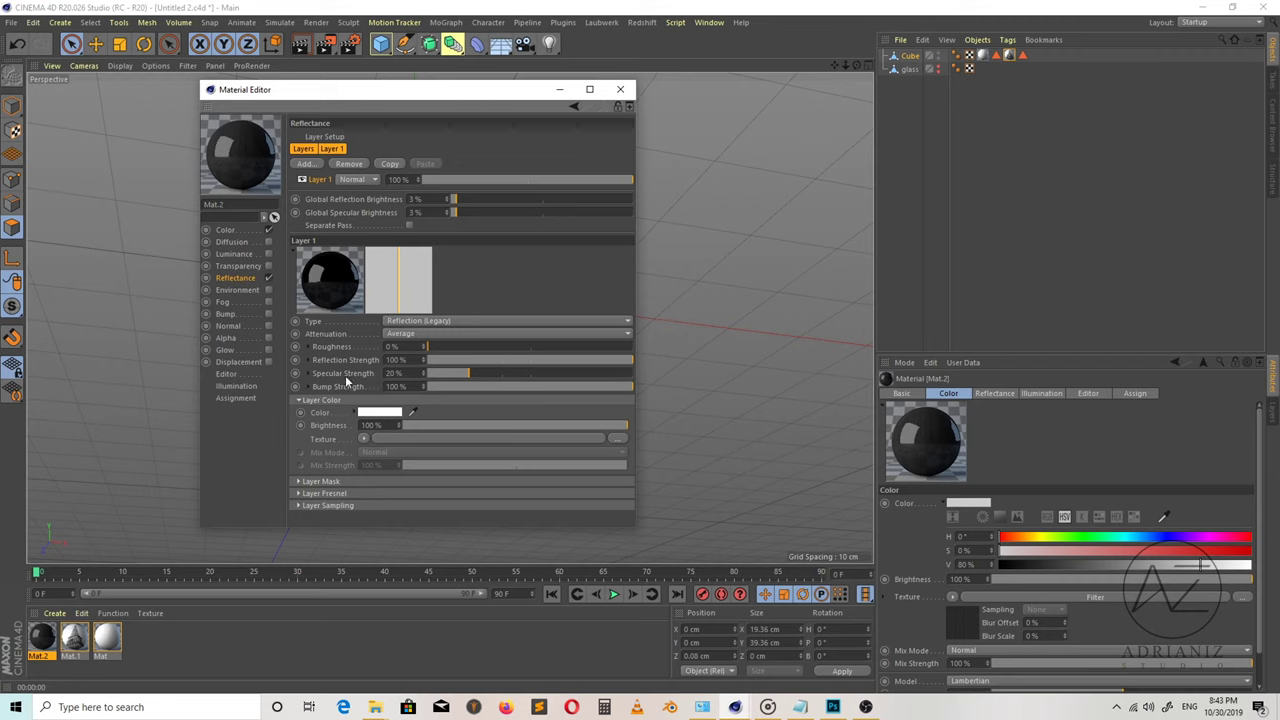
pyautogui.moveTo(633, 365); pyautogui.dragTo(531, 357)
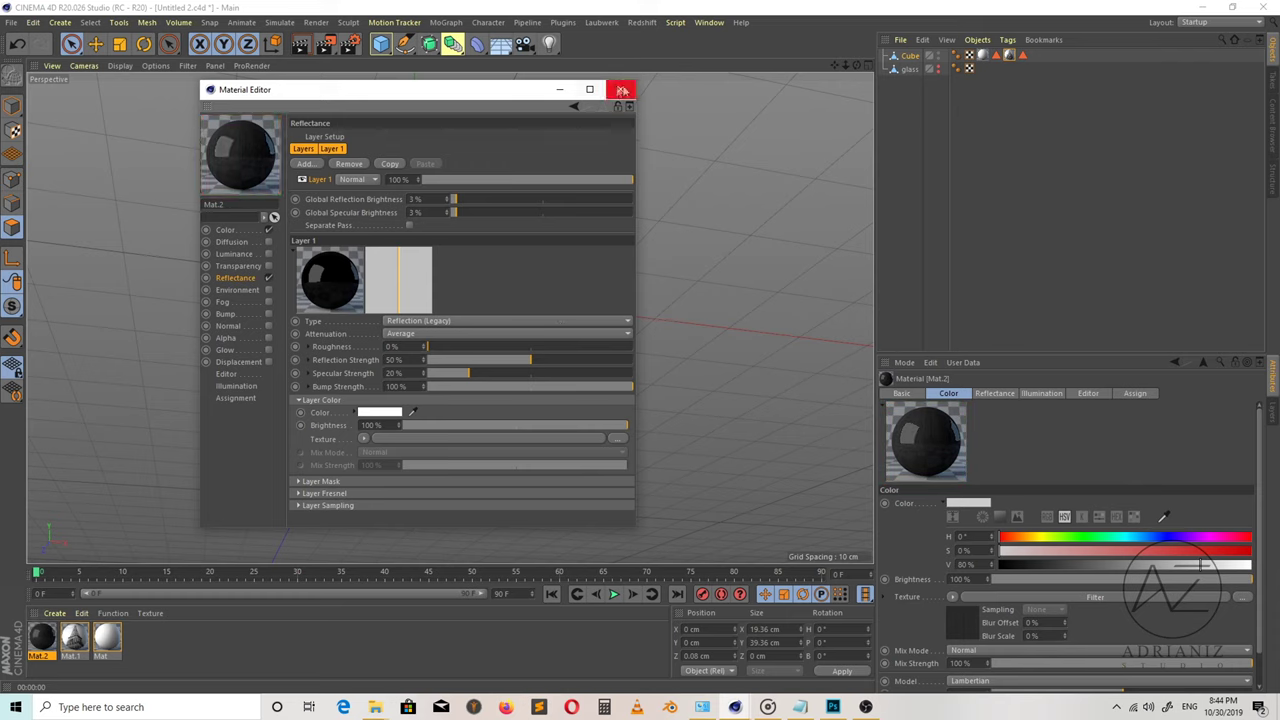
pyautogui.click(620, 89)
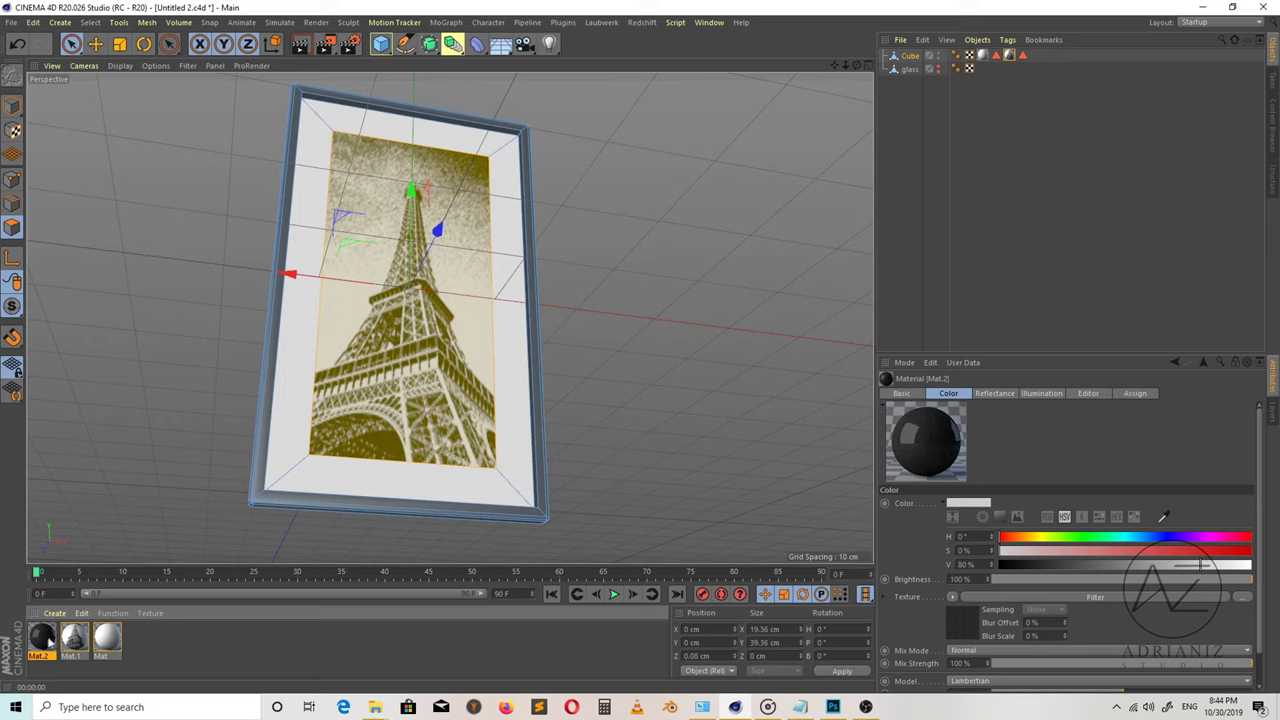
# Apply Mat.2 to the Cube and reorder its texture tags so the mat and picture stay on top.
pyautogui.moveTo(243, 474); pyautogui.dragTo(258, 488)
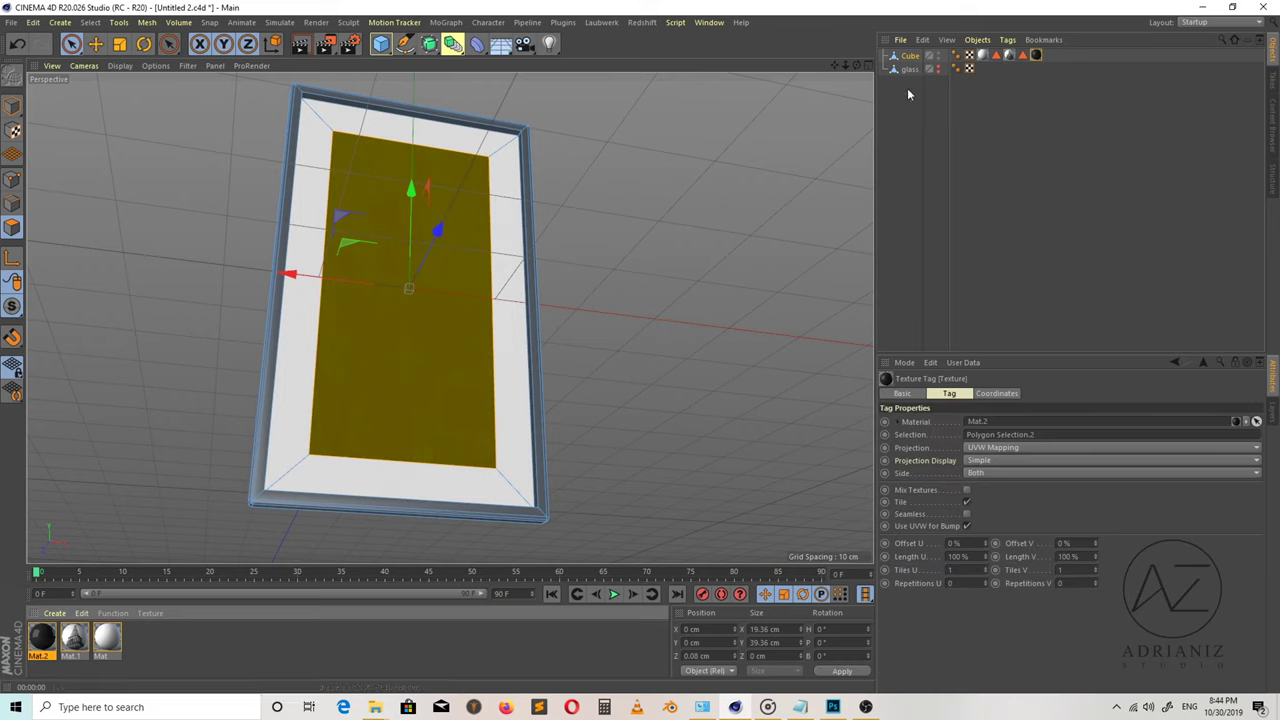
pyautogui.moveTo(855, 65)
pyautogui.mouseDown()
pyautogui.moveTo(636, 74)
pyautogui.moveTo(698, 53)
pyautogui.moveTo(642, 90)
pyautogui.mouseUp()
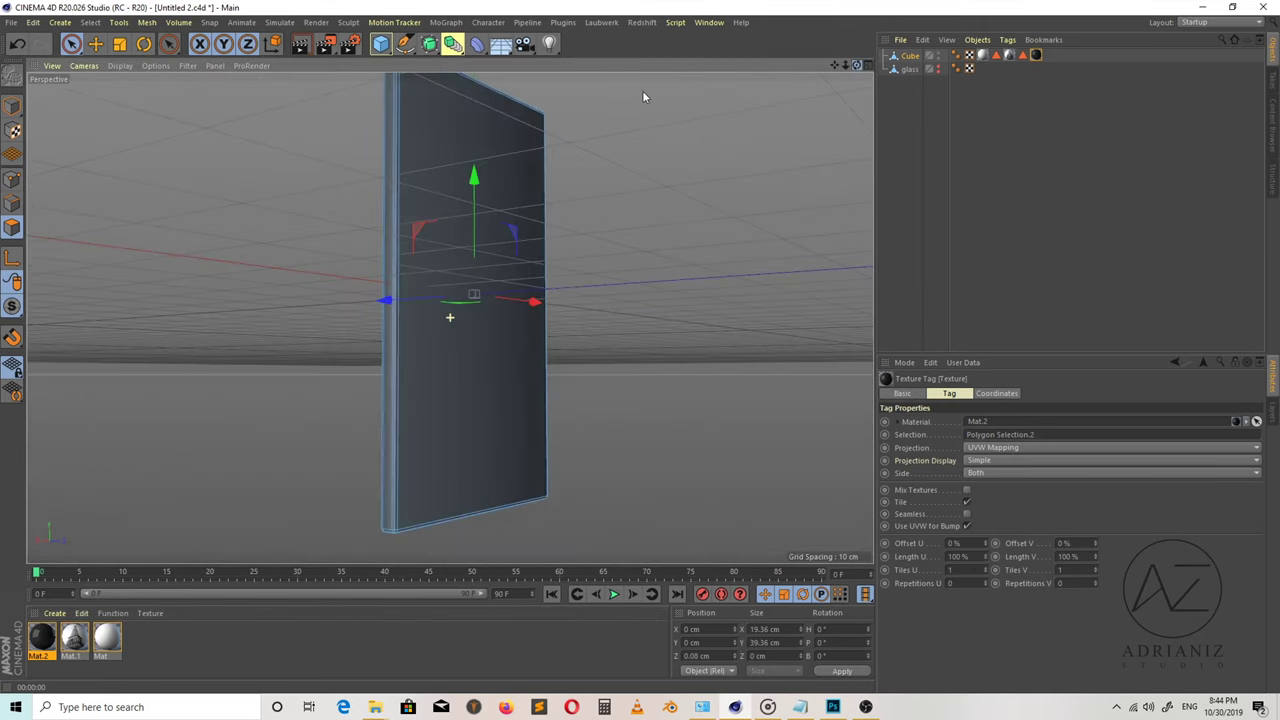
pyautogui.moveTo(37, 641); pyautogui.dragTo(887, 171)
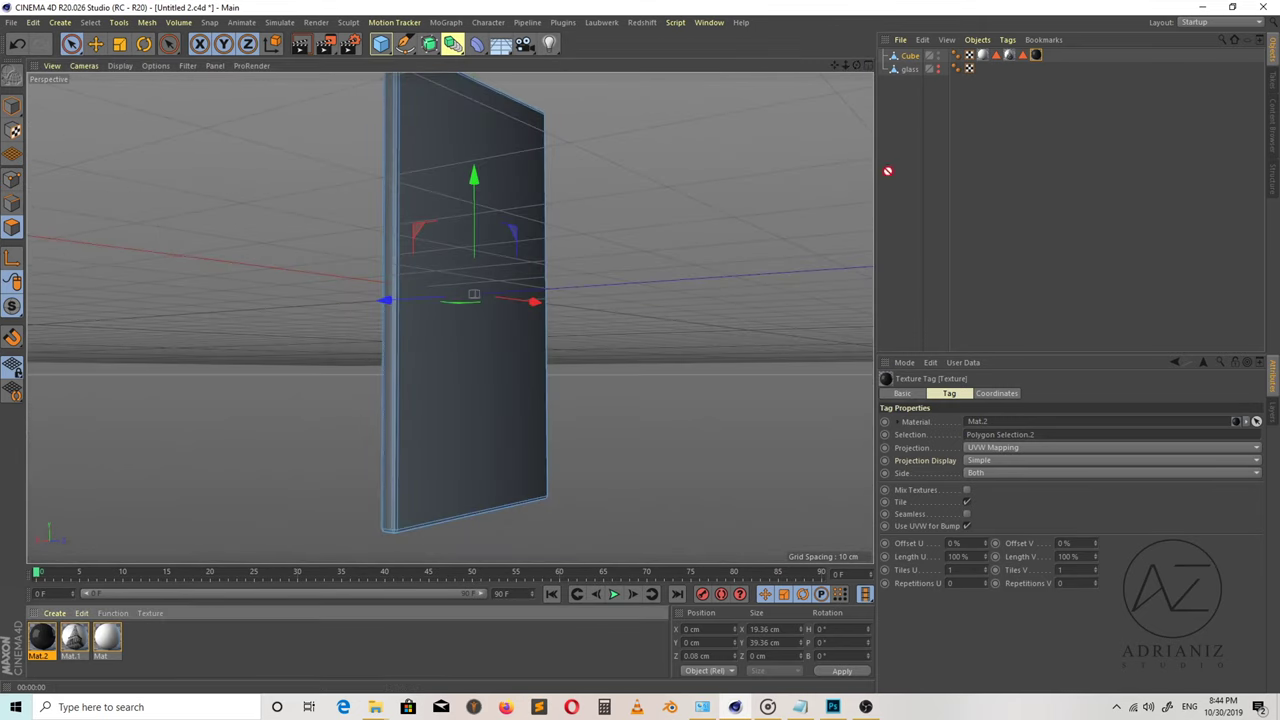
pyautogui.moveTo(906, 58); pyautogui.dragTo(780, 70)
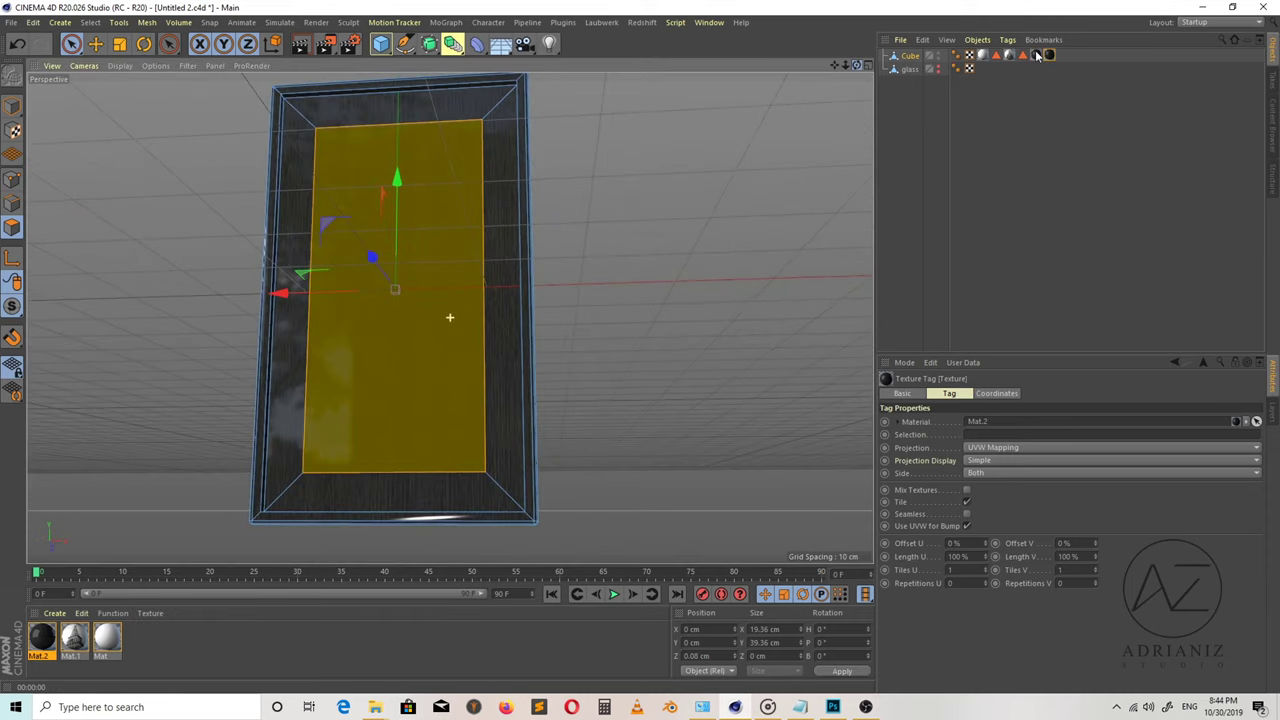
pyautogui.moveTo(1042, 59); pyautogui.dragTo(1040, 60)
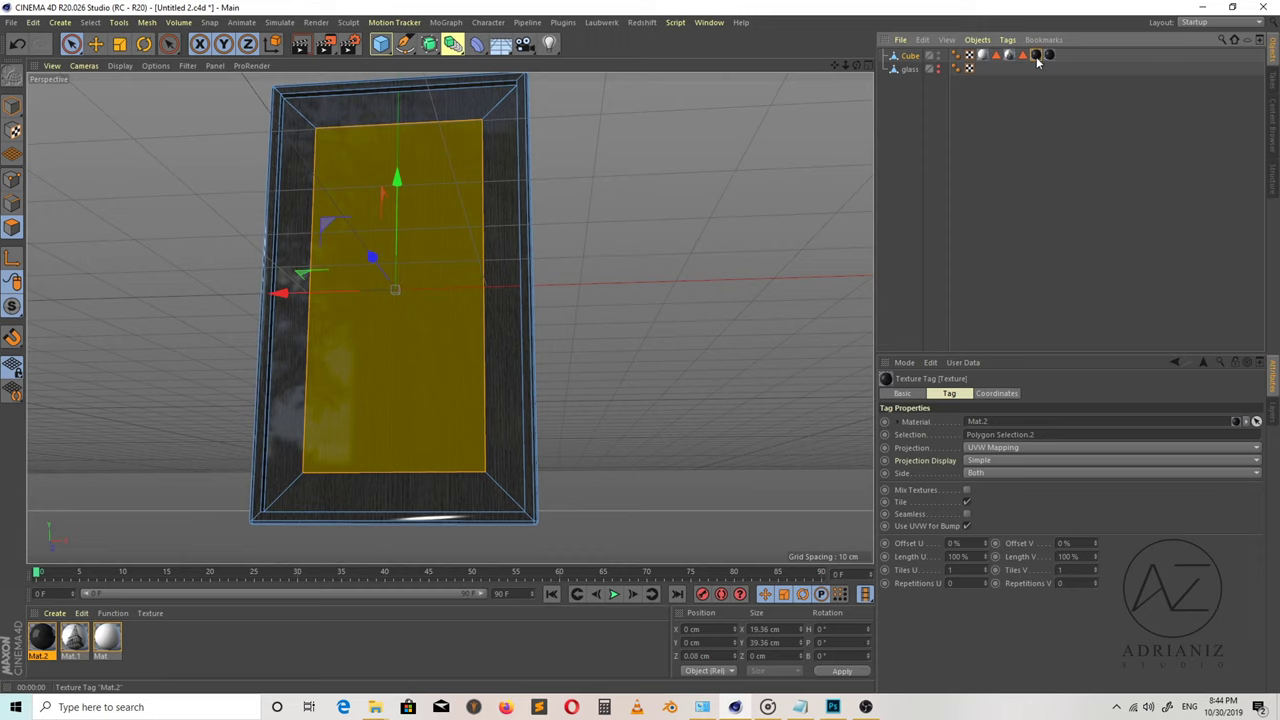
pyautogui.click(1037, 78)
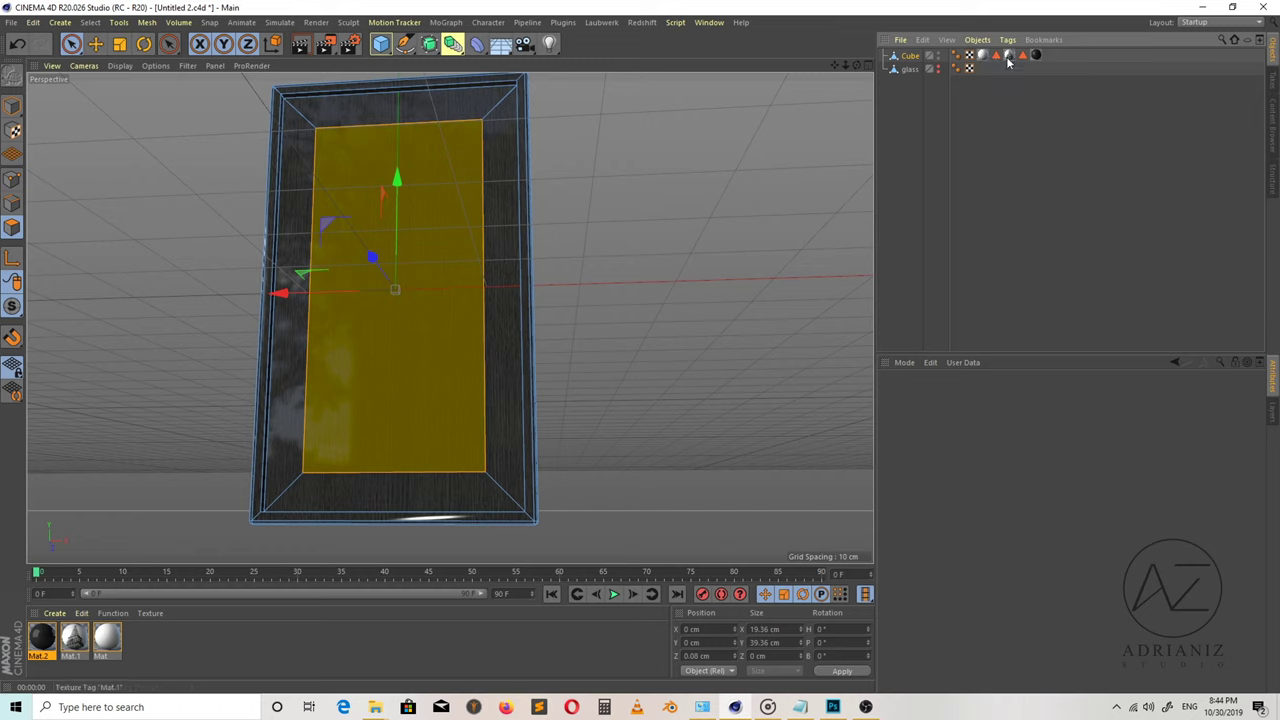
pyautogui.moveTo(1052, 60); pyautogui.dragTo(1050, 56)
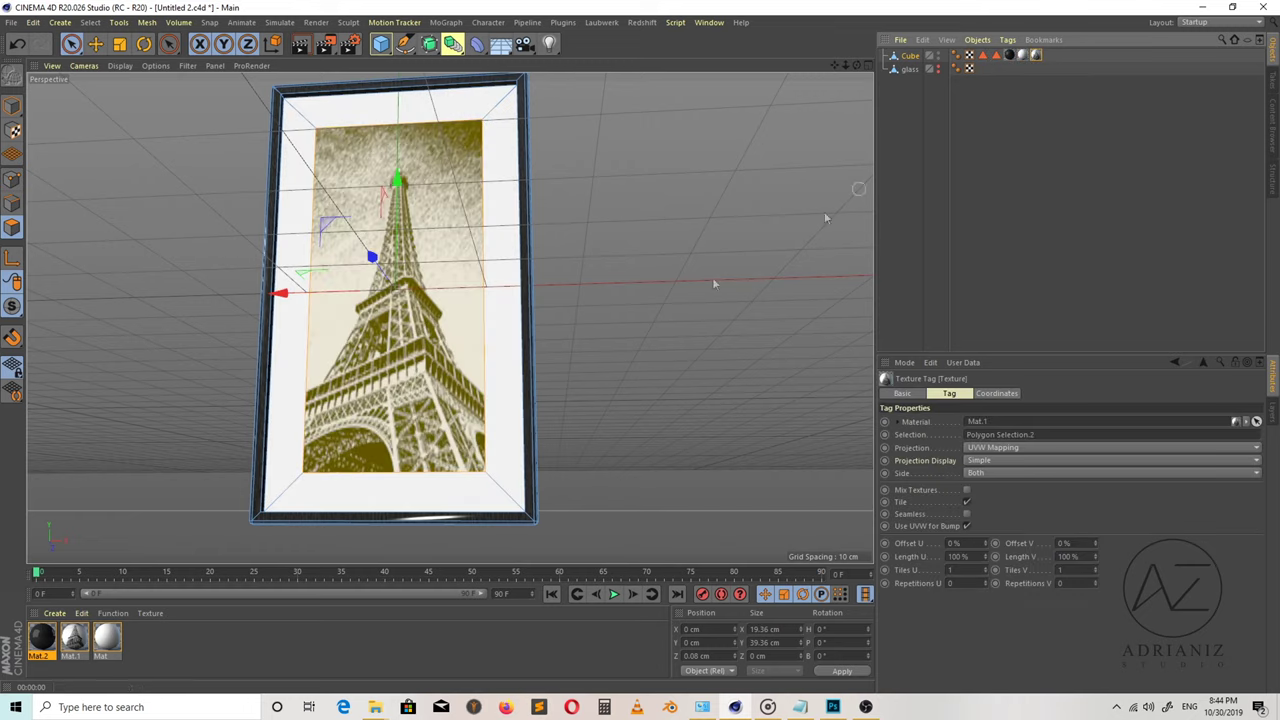
# Raise Mat.2's reflection strength to 99% and global specular brightness to 10%, rendering before and after.
pyautogui.click(302, 44)
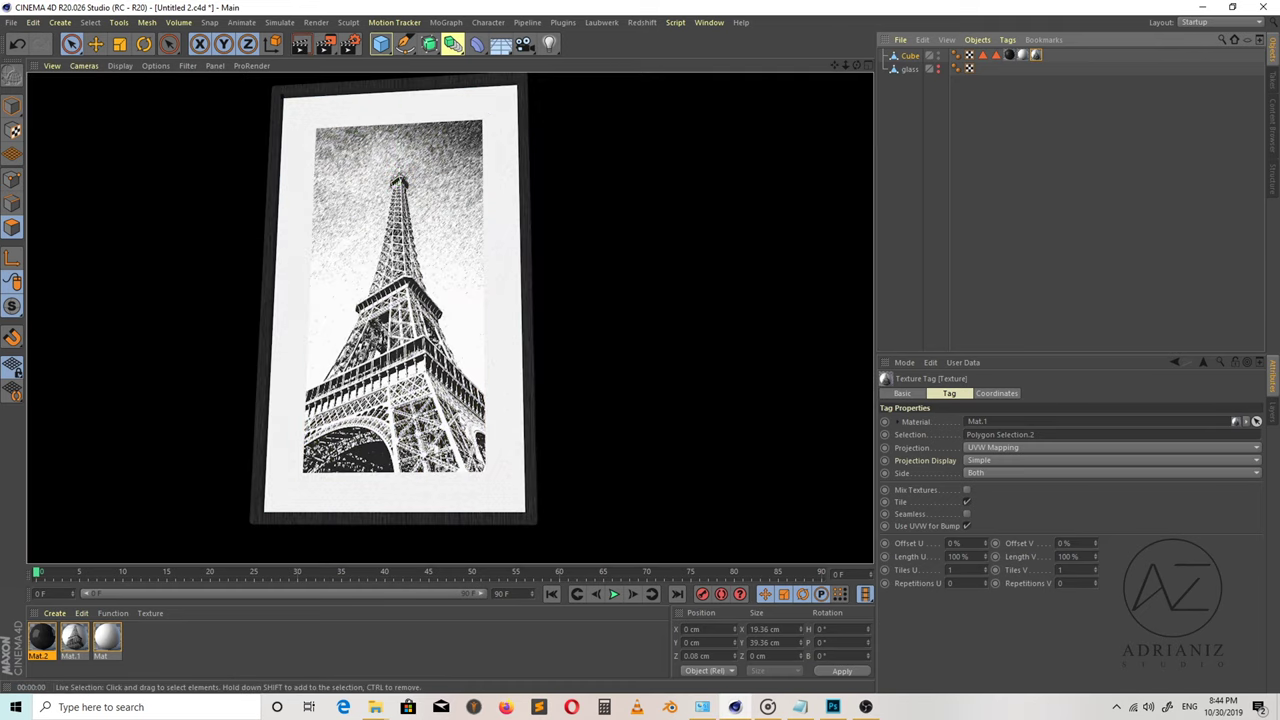
pyautogui.doubleClick(40, 640)
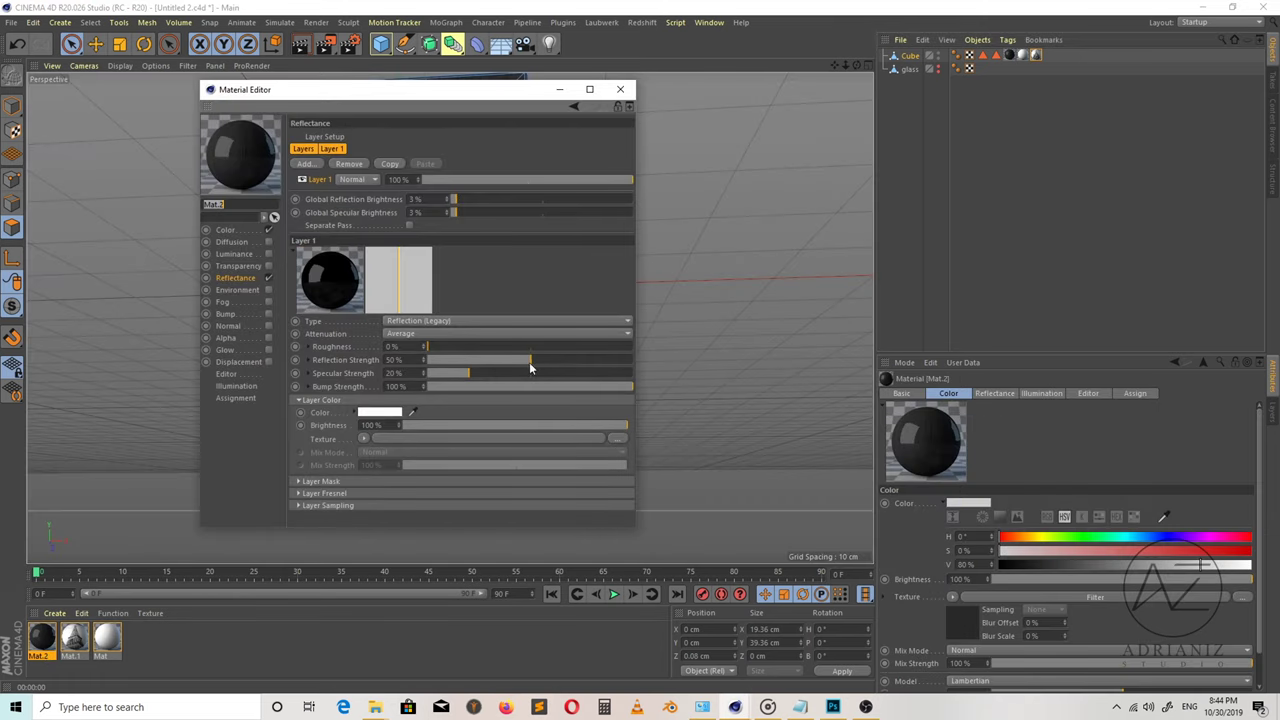
pyautogui.moveTo(529, 364); pyautogui.dragTo(630, 362)
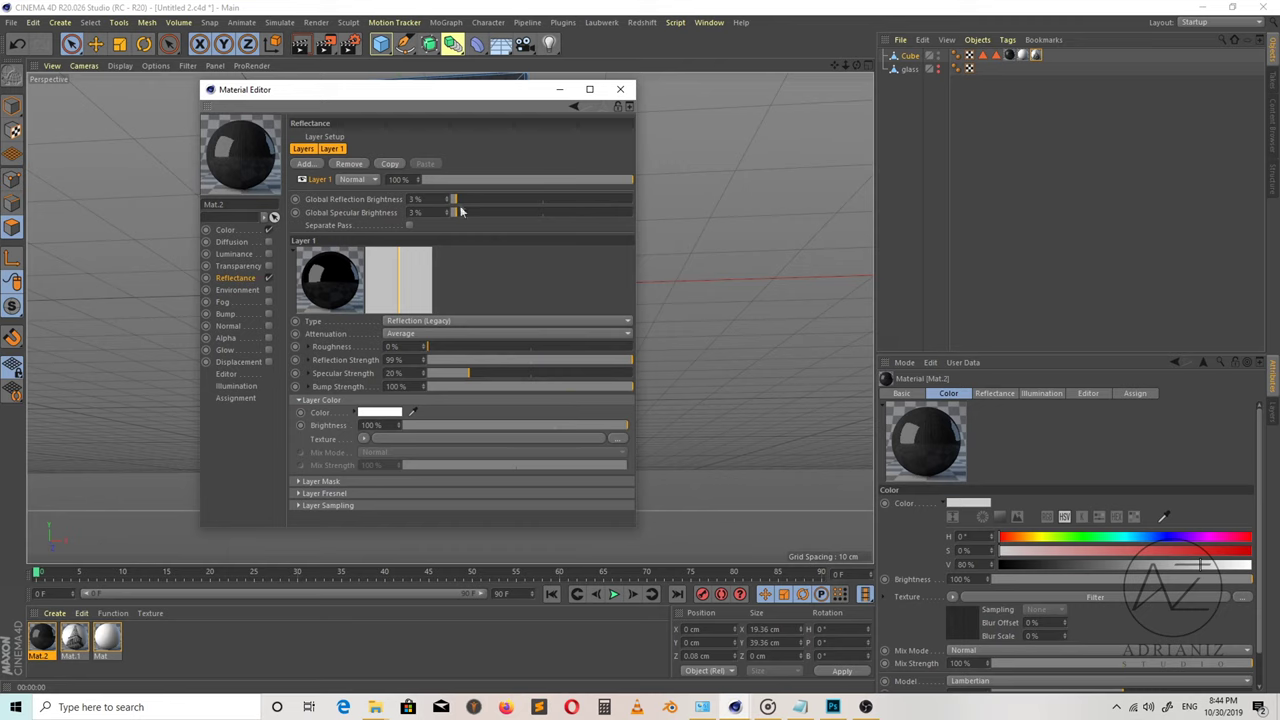
pyautogui.moveTo(461, 212); pyautogui.dragTo(471, 217)
pyautogui.click(620, 89)
pyautogui.click(300, 44)
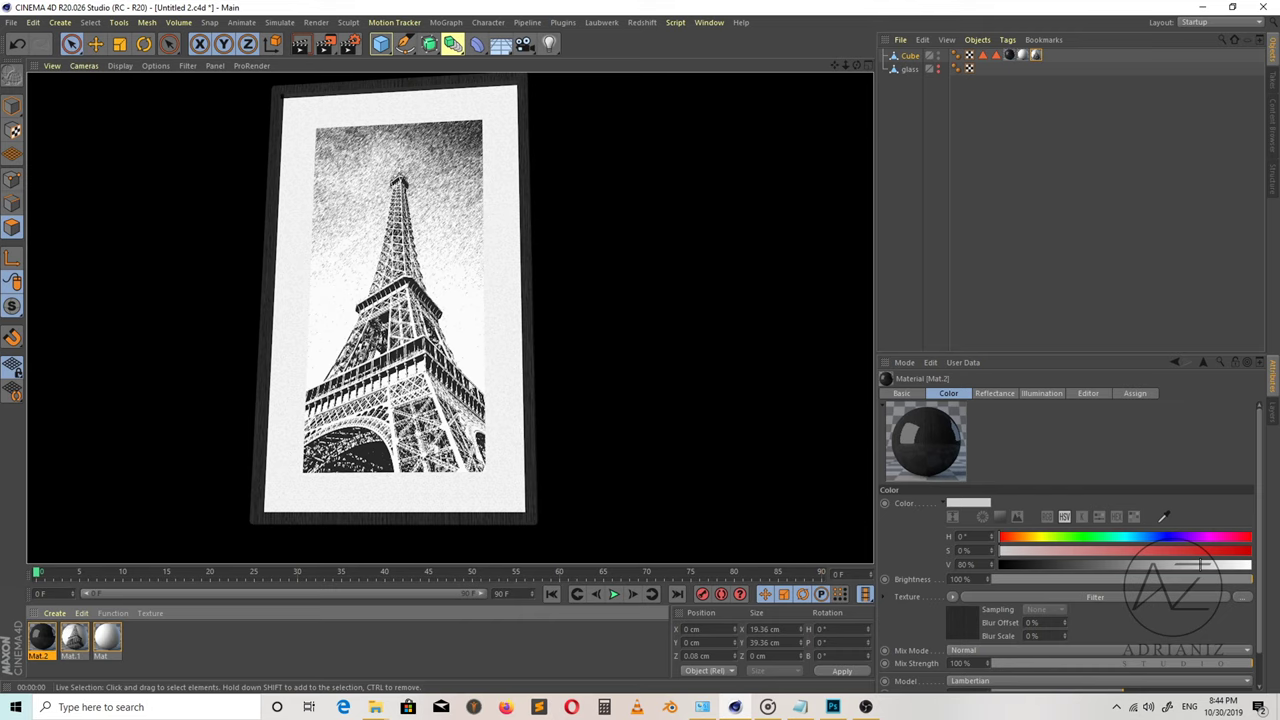
pyautogui.moveTo(852, 68); pyautogui.dragTo(648, 340)
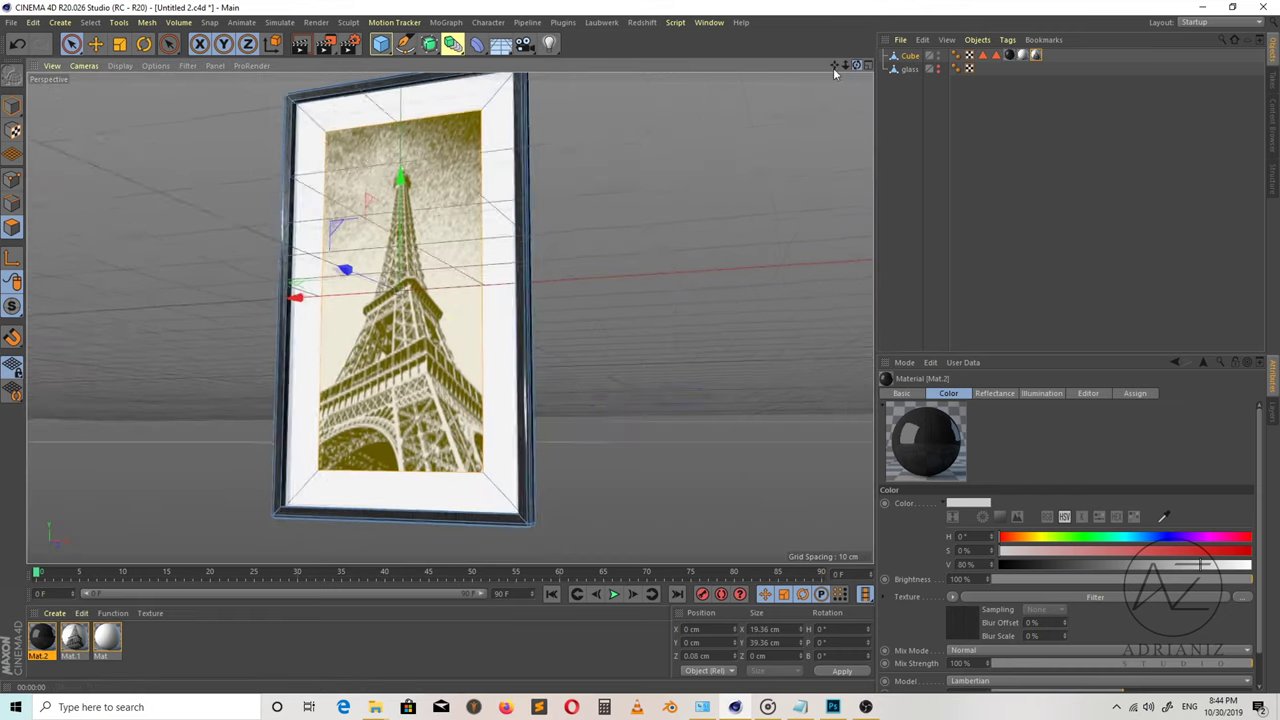
# Make the glass object visible again and select it.
pyautogui.click(648, 340)
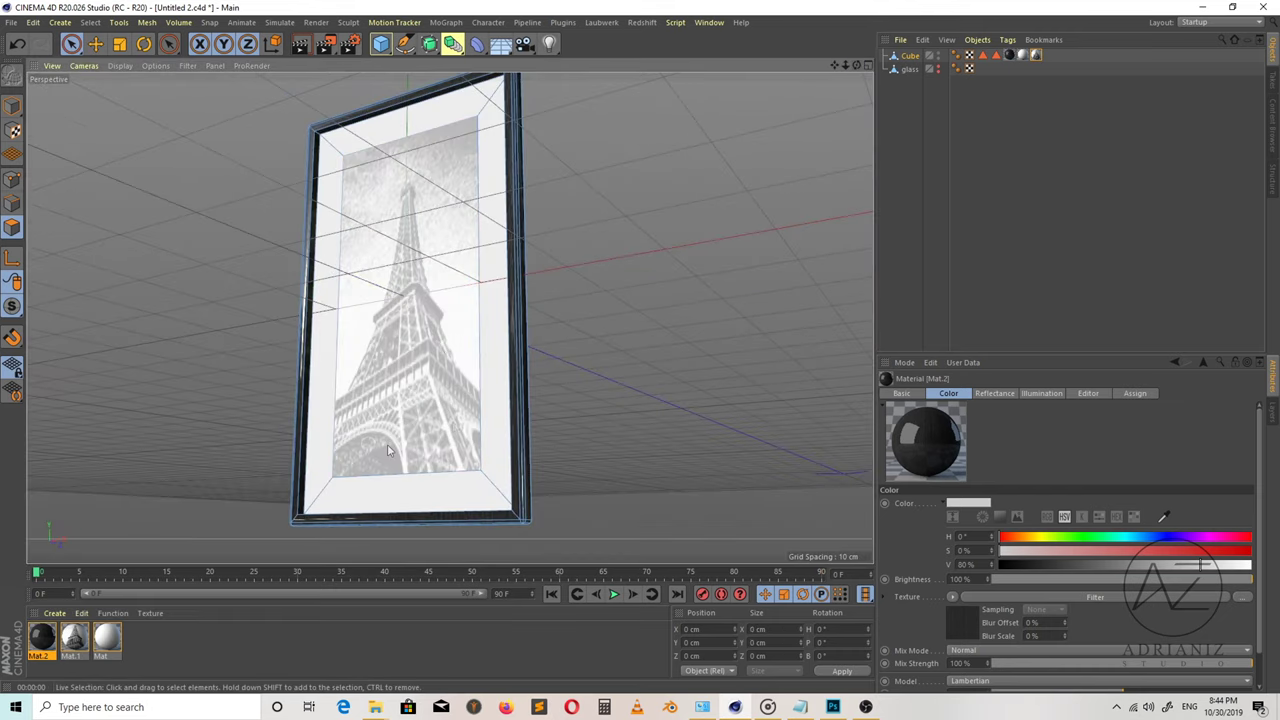
pyautogui.click(937, 67)
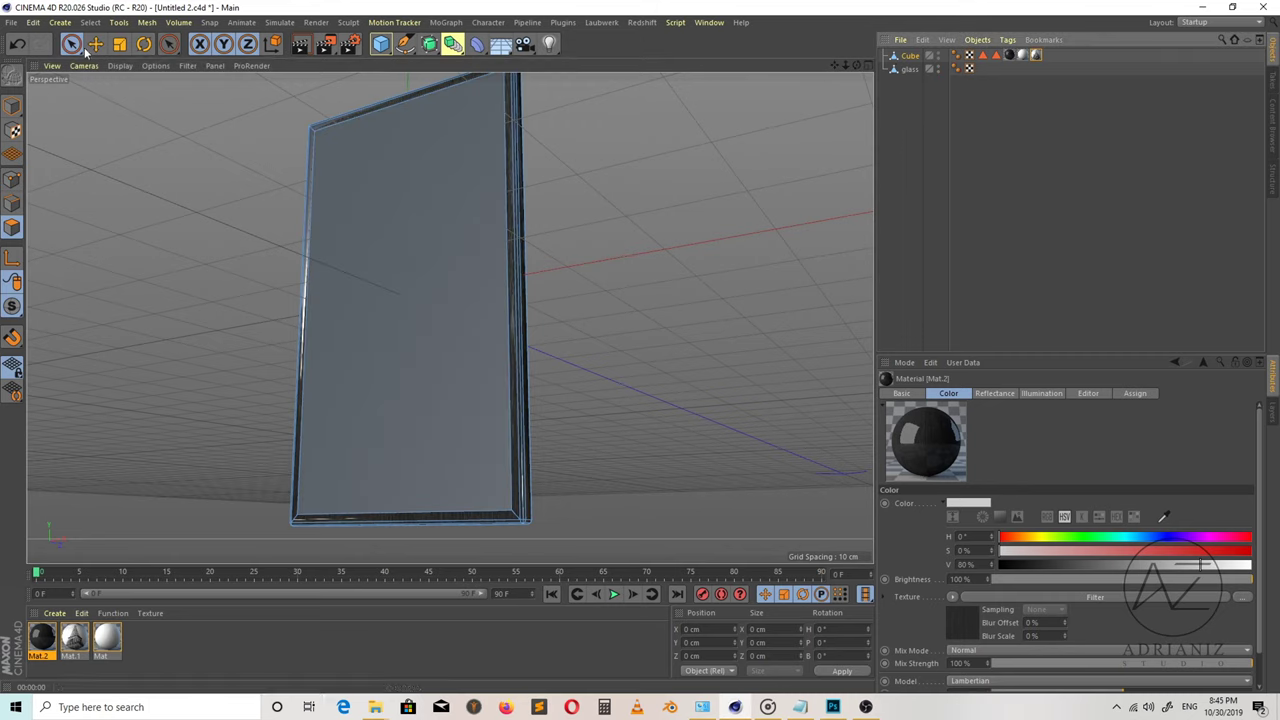
pyautogui.press('e')
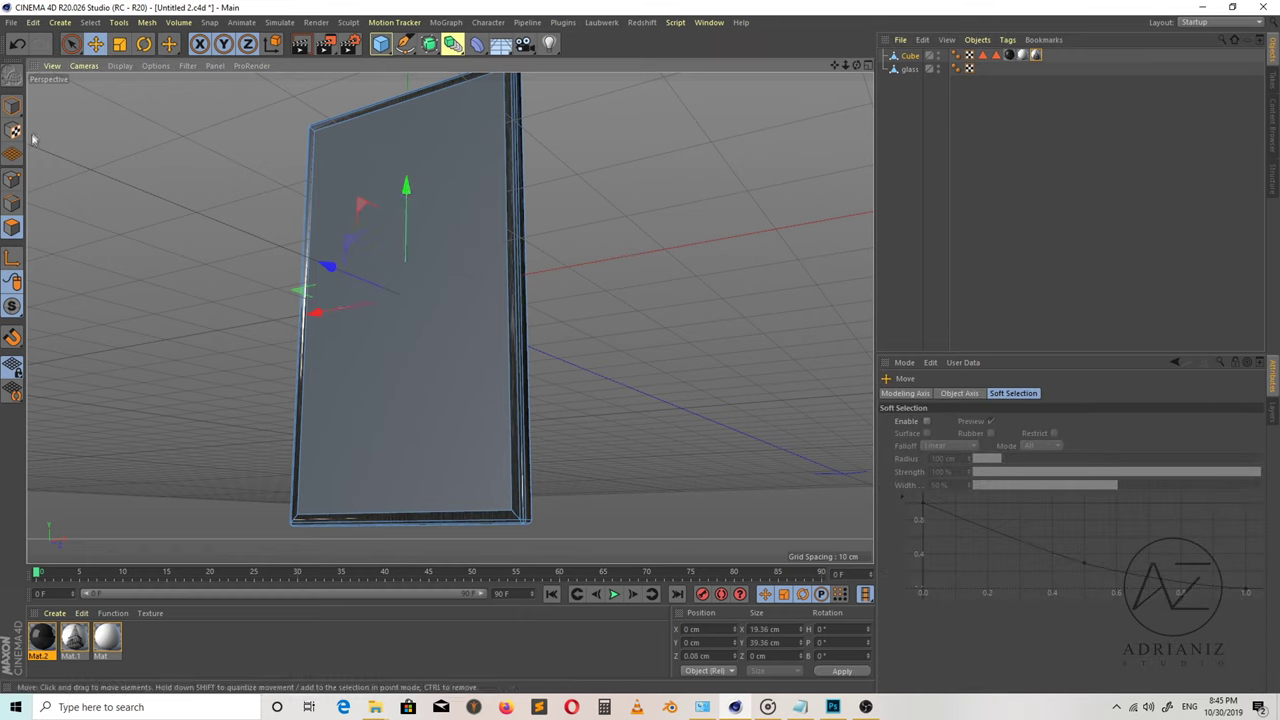
pyautogui.click(357, 290)
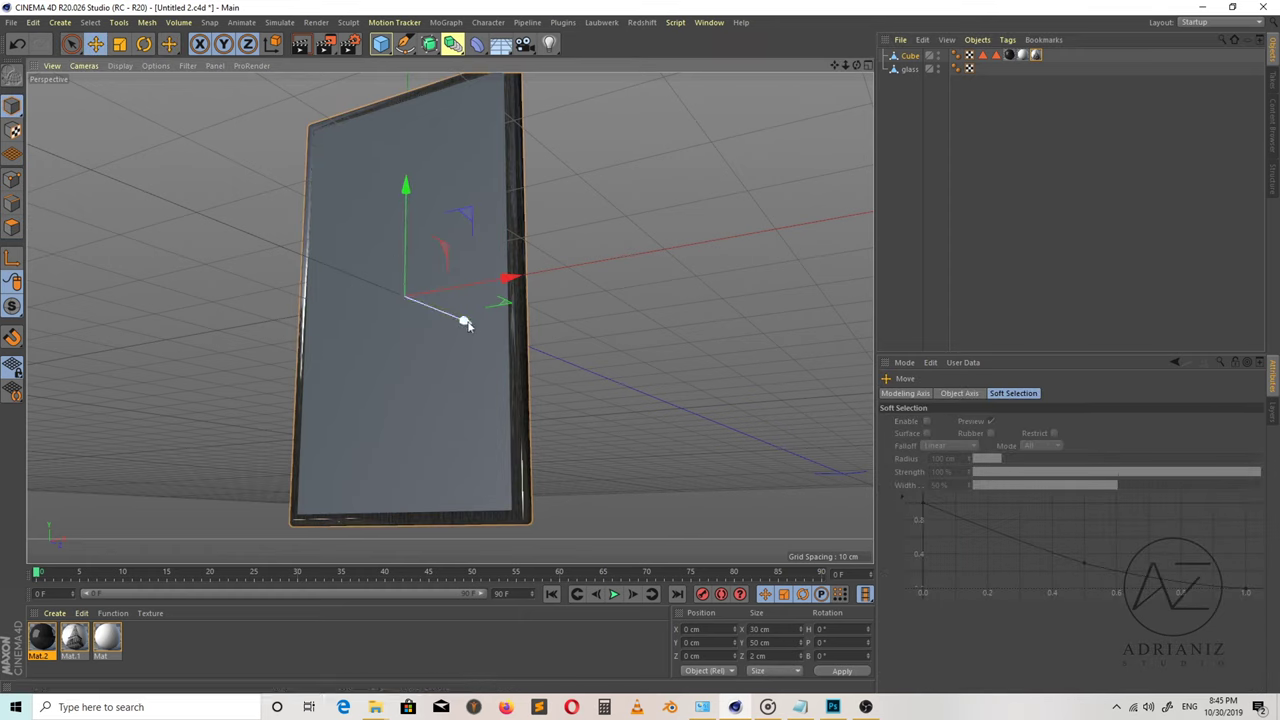
pyautogui.click(909, 70)
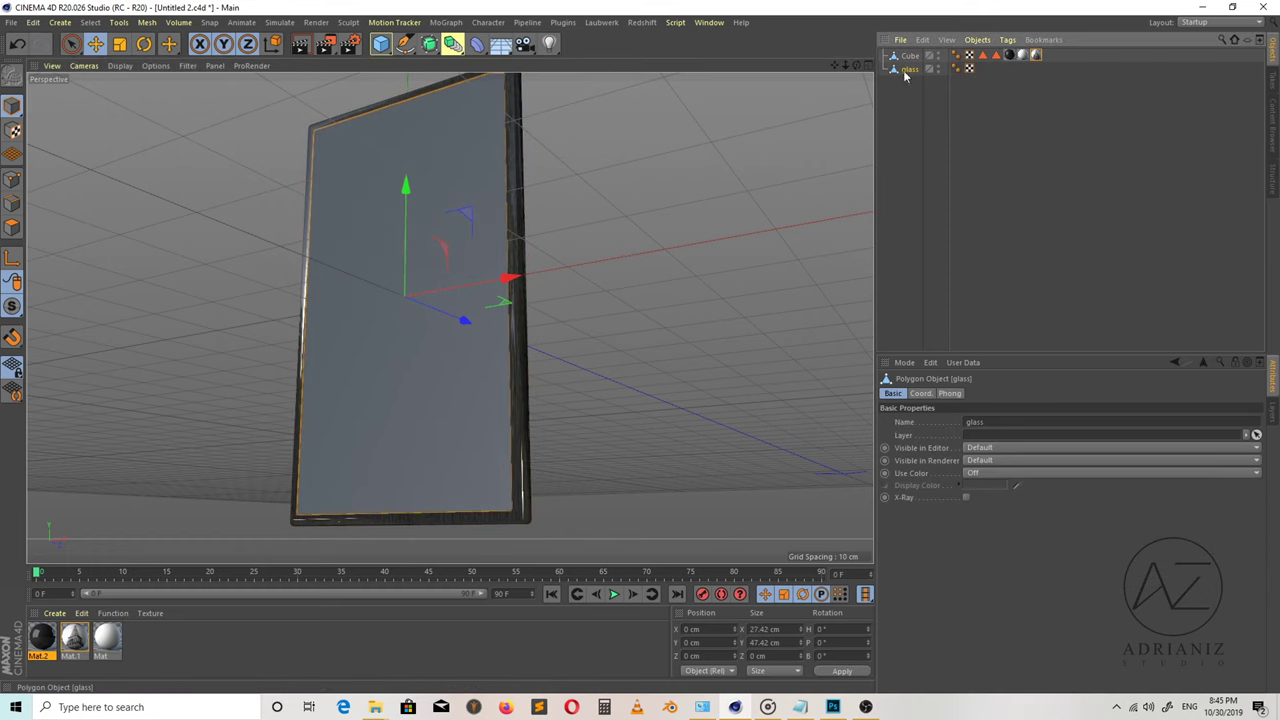
pyautogui.moveTo(464, 320); pyautogui.dragTo(466, 320)
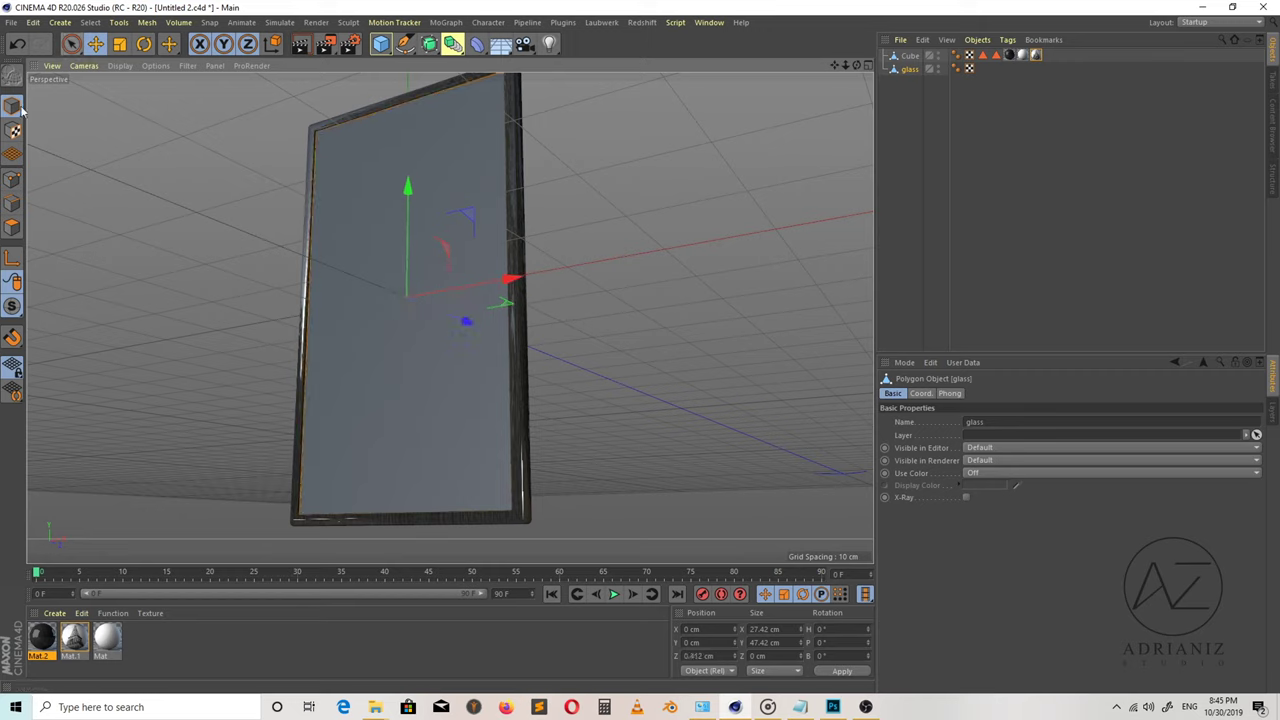
# Extrude the glass pane's front face by a 0.1 cm offset.
pyautogui.click(12, 228)
pyautogui.click(339, 169)
pyautogui.rightClick(641, 219)
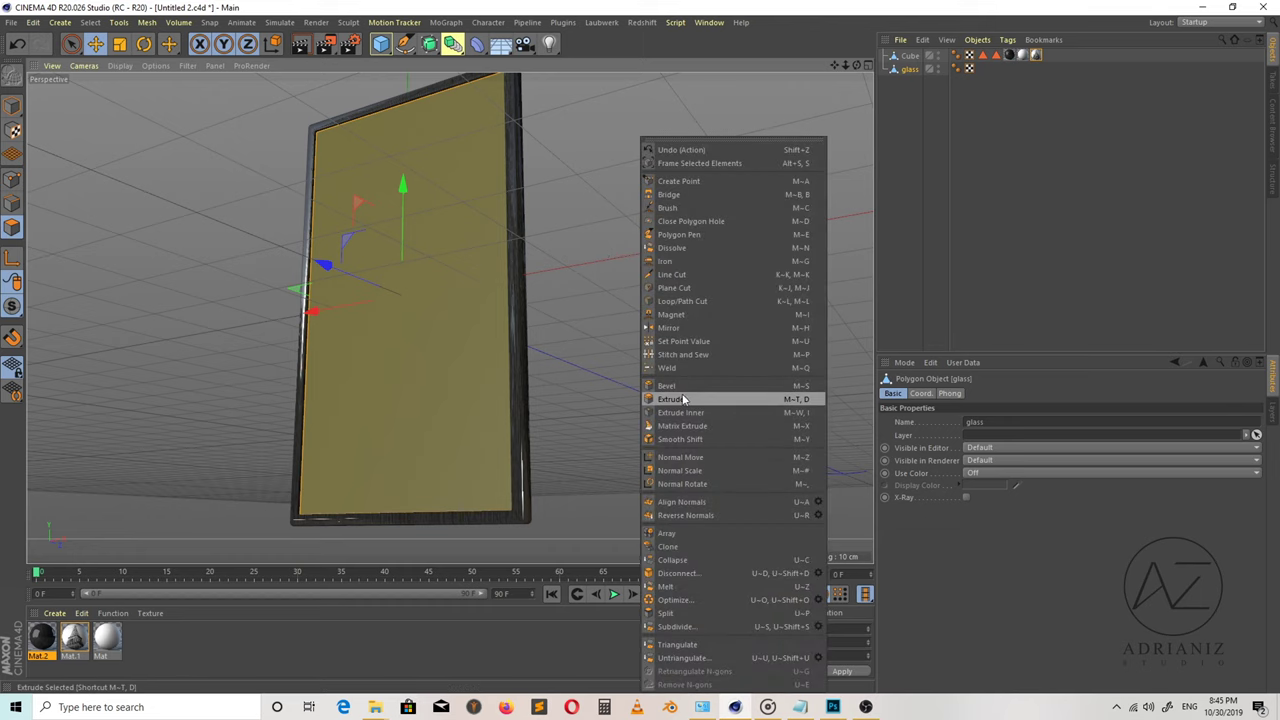
pyautogui.click(683, 399)
pyautogui.moveTo(592, 292); pyautogui.dragTo(589, 296)
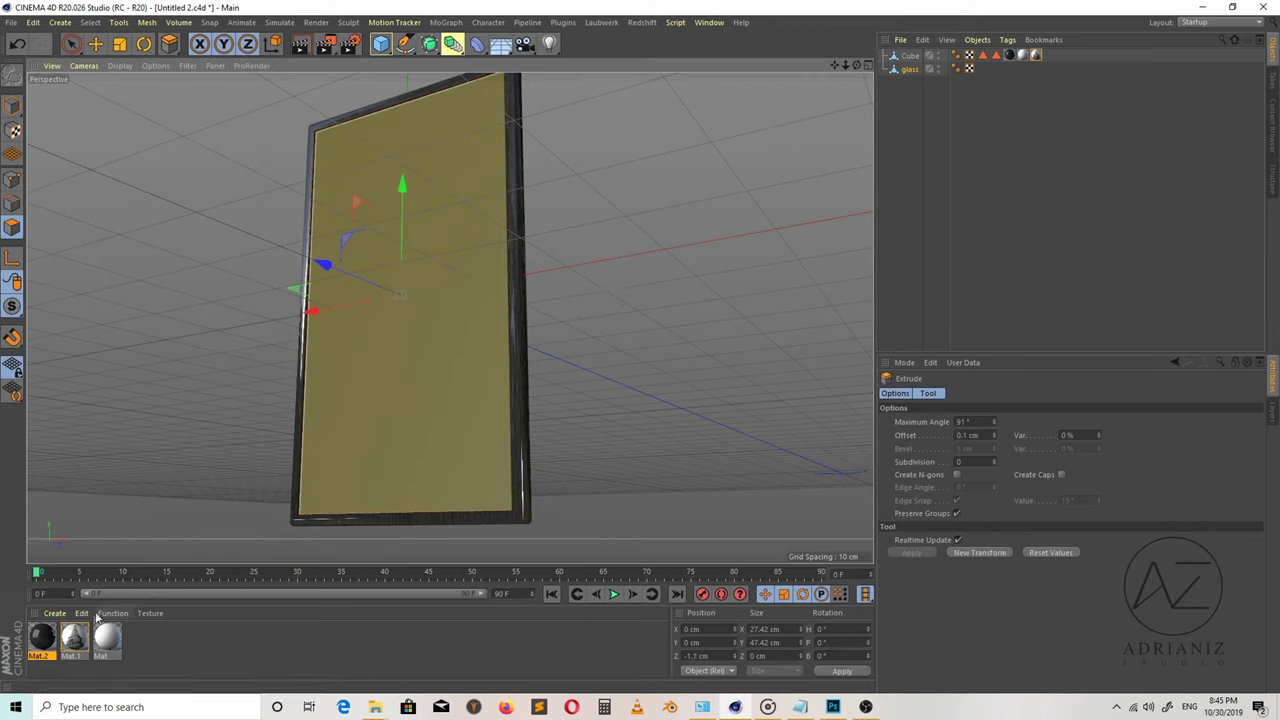
pyautogui.click(54, 613)
pyautogui.moveTo(72, 472)
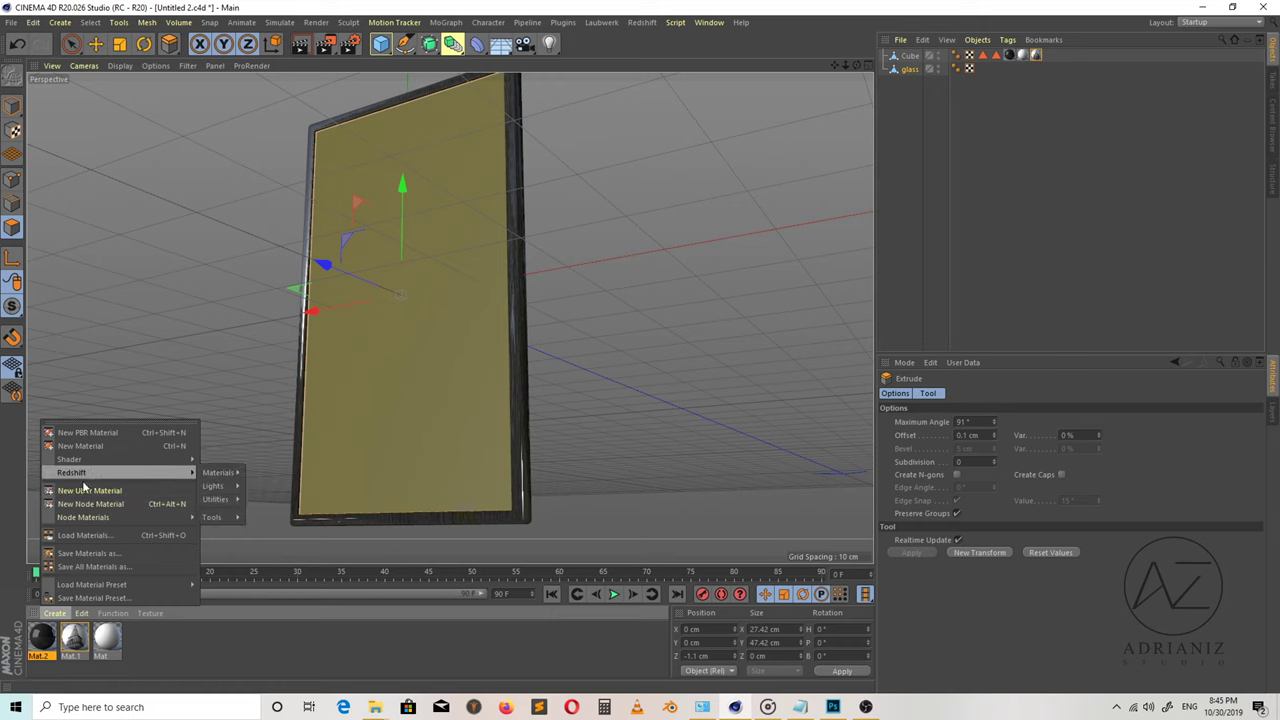
# Create Mat.3 with Color off, Transparency on and the Glass refraction preset (index 1.517).
pyautogui.click(100, 445)
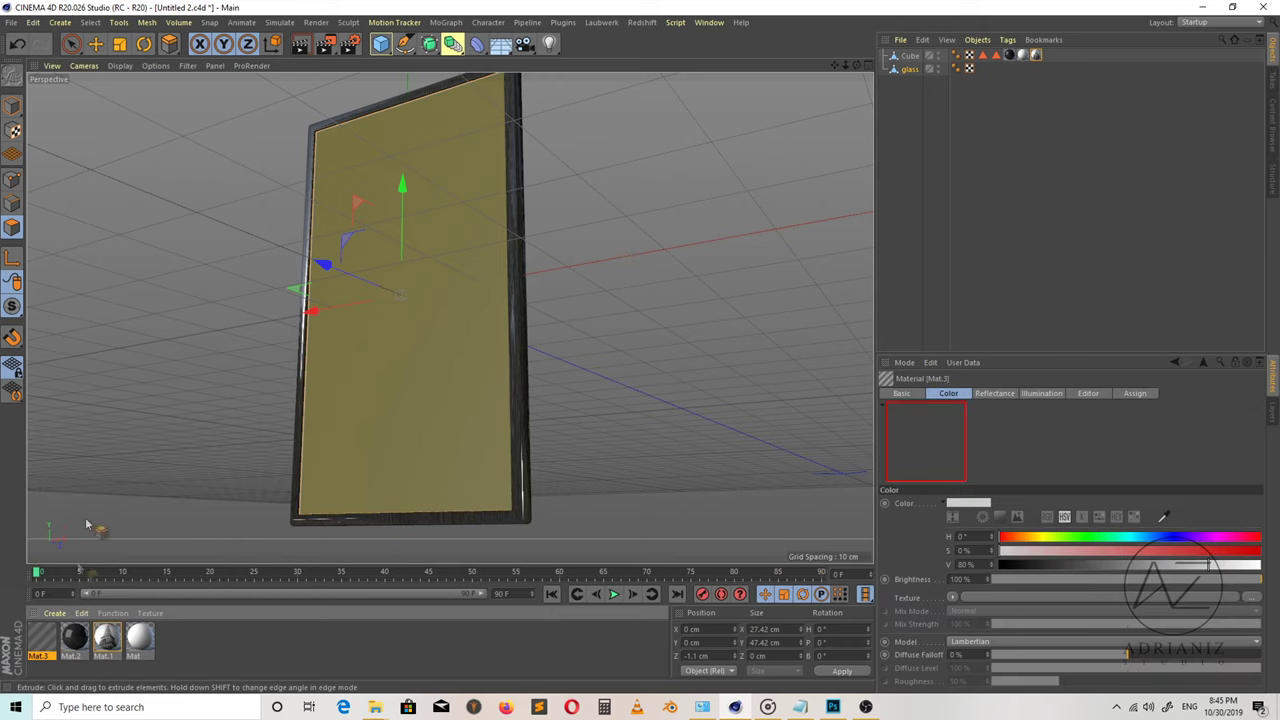
pyautogui.doubleClick(40, 638)
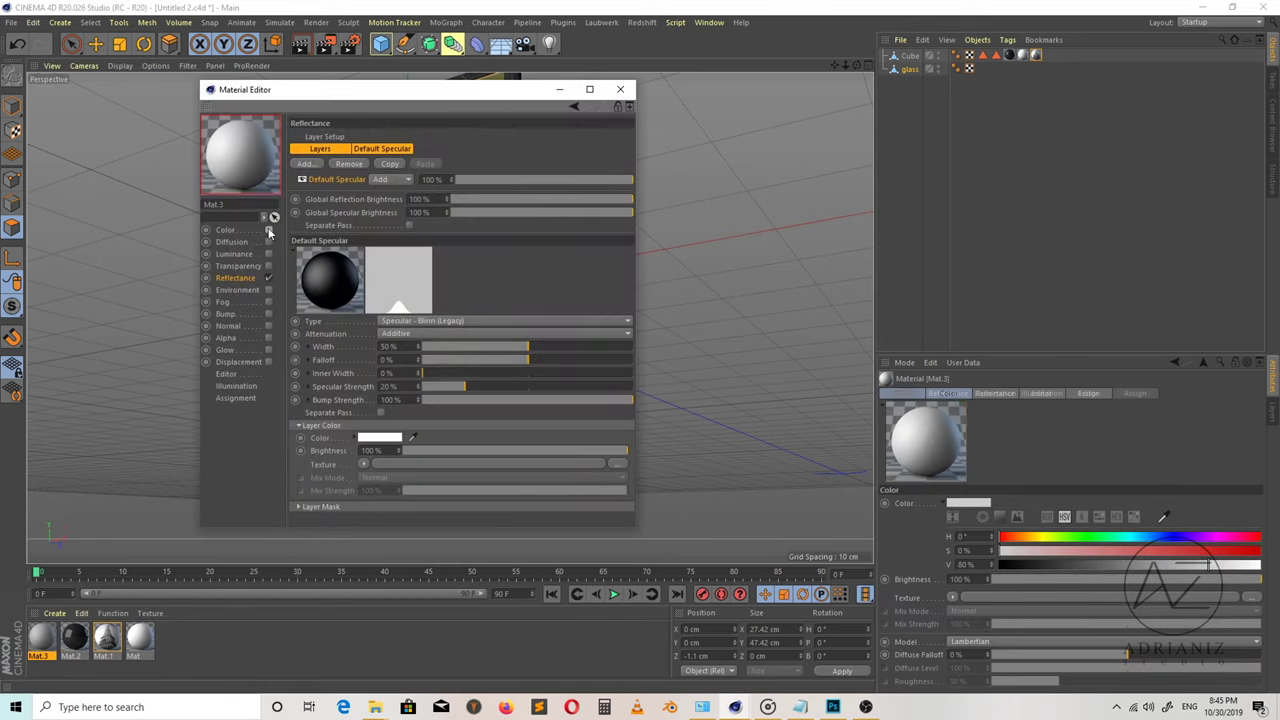
pyautogui.click(268, 230)
pyautogui.click(268, 266)
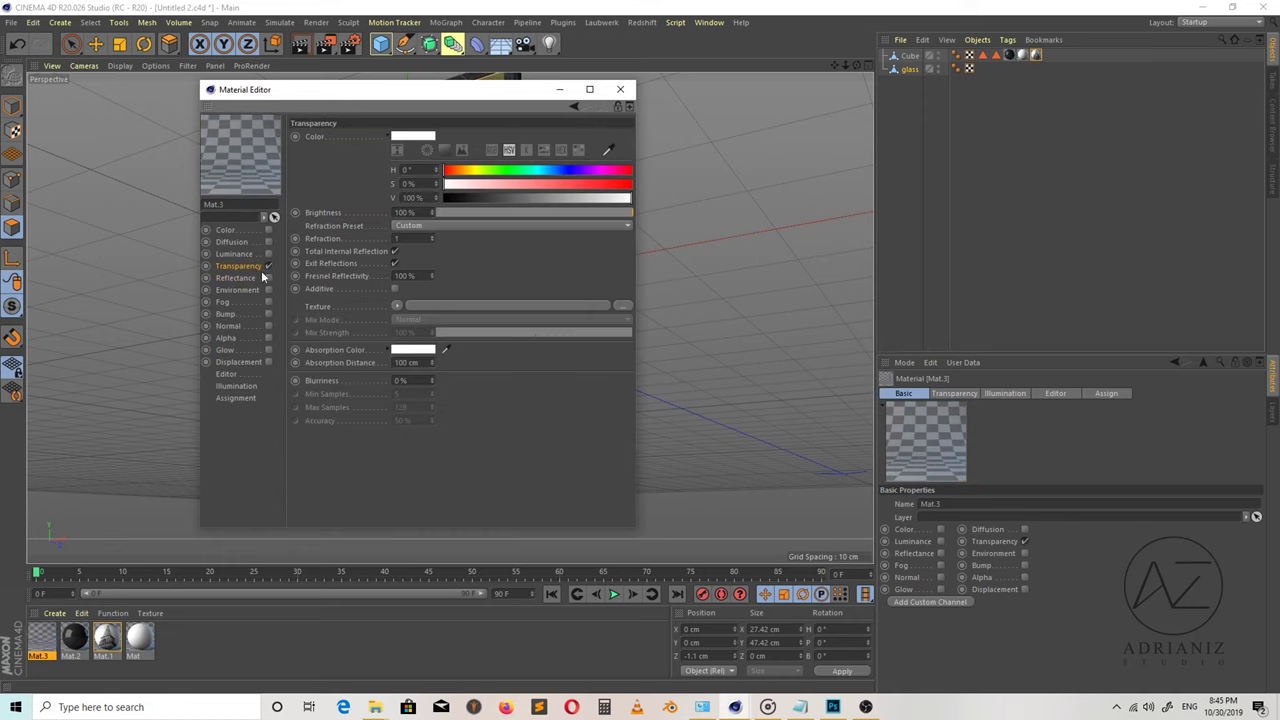
pyautogui.click(515, 227)
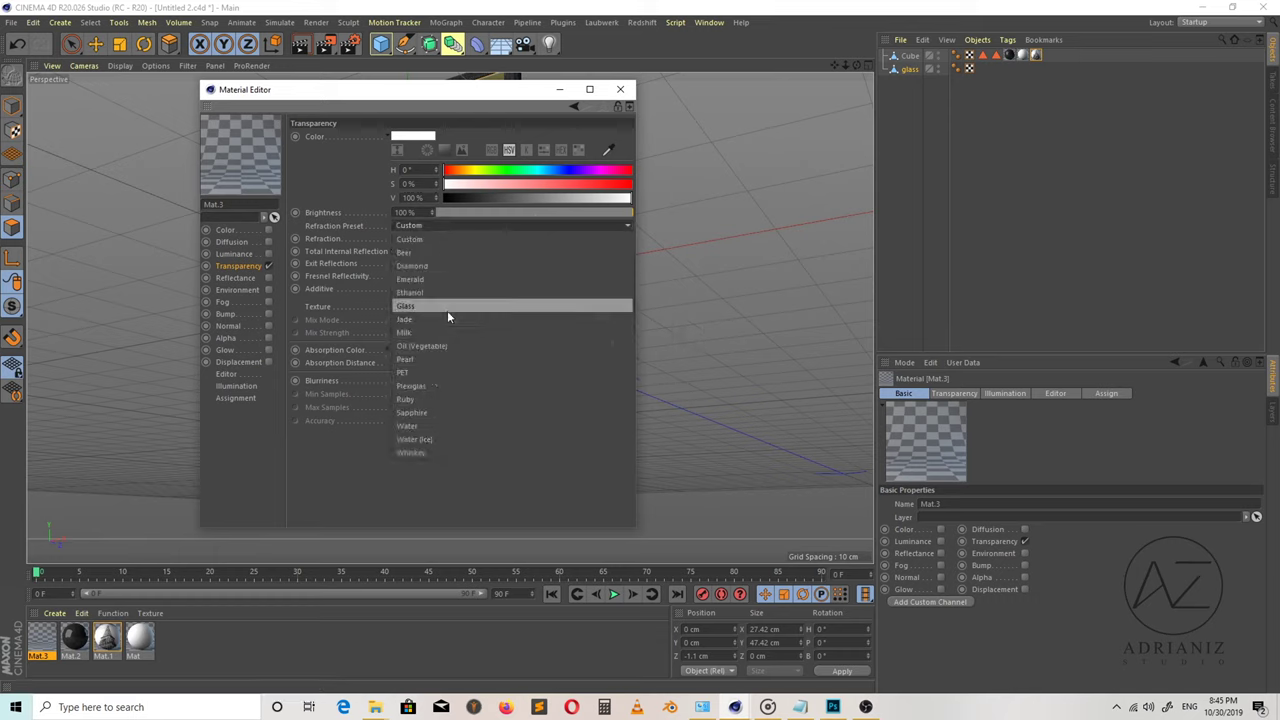
pyautogui.click(447, 312)
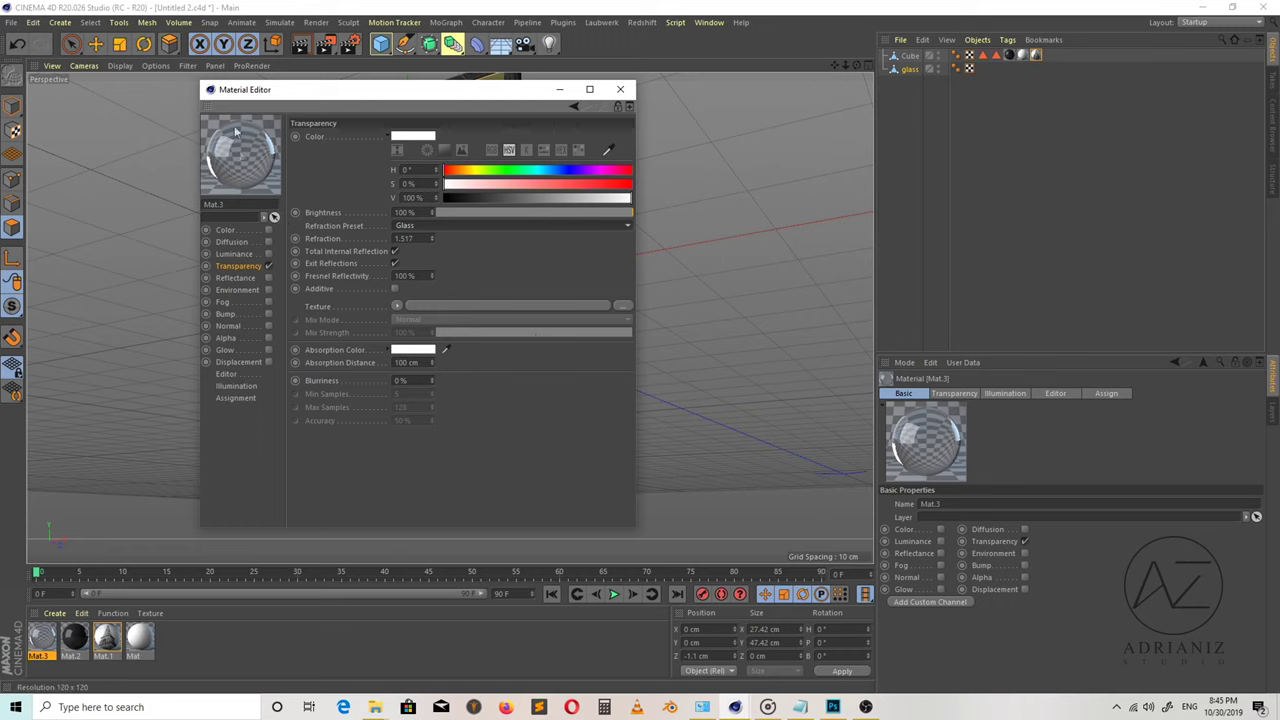
pyautogui.click(620, 89)
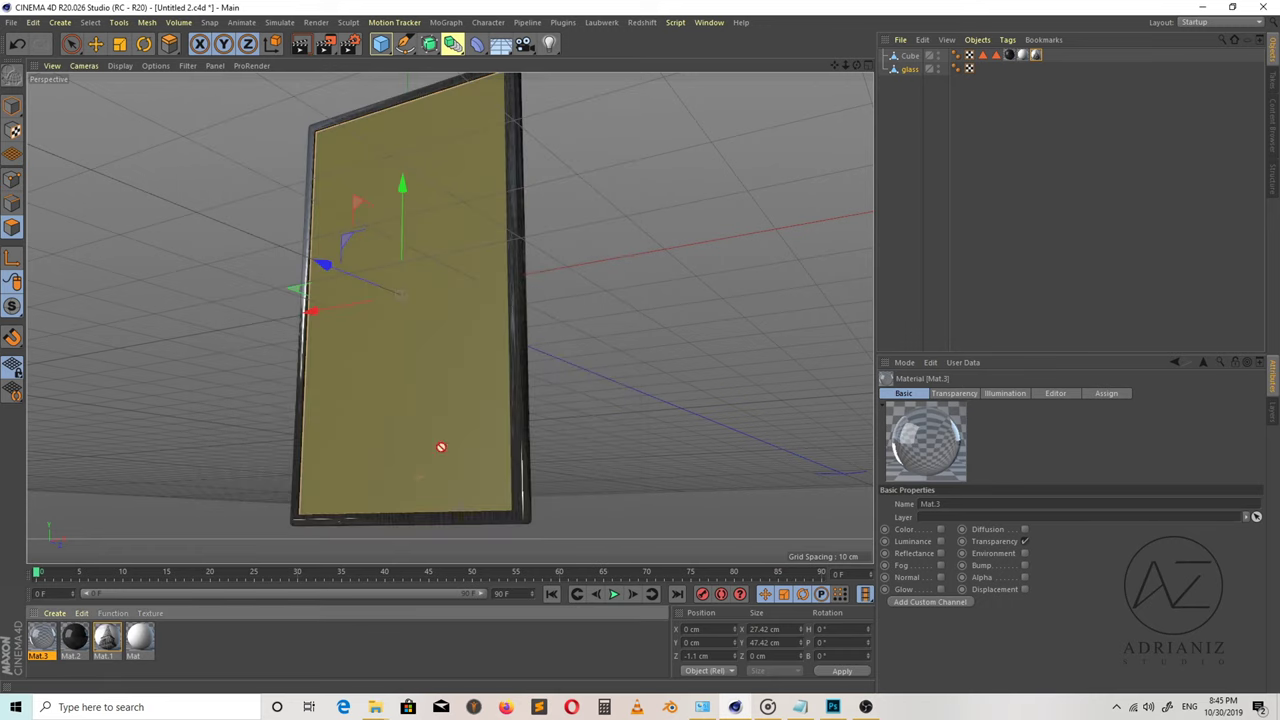
# Apply Mat.3 to the glass pane so the Eiffel Tower sketch shows through.
pyautogui.moveTo(441, 447); pyautogui.dragTo(468, 393)
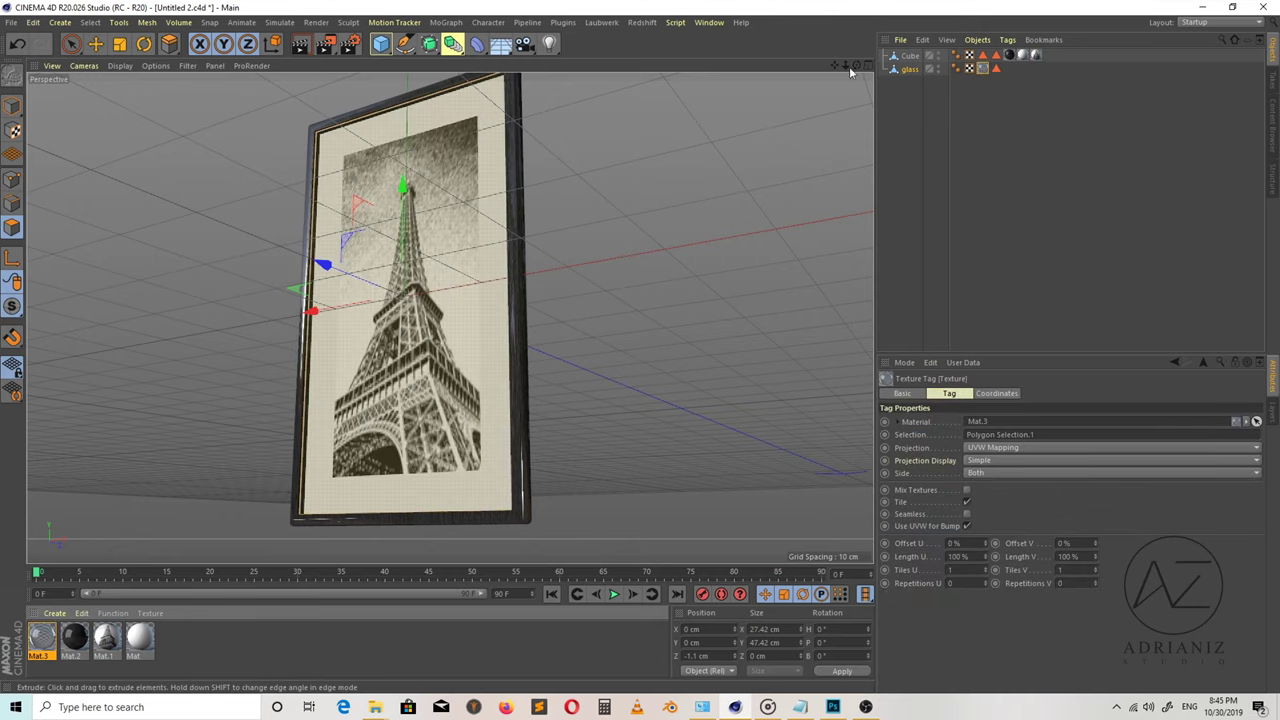
pyautogui.moveTo(850, 72); pyautogui.dragTo(912, 33)
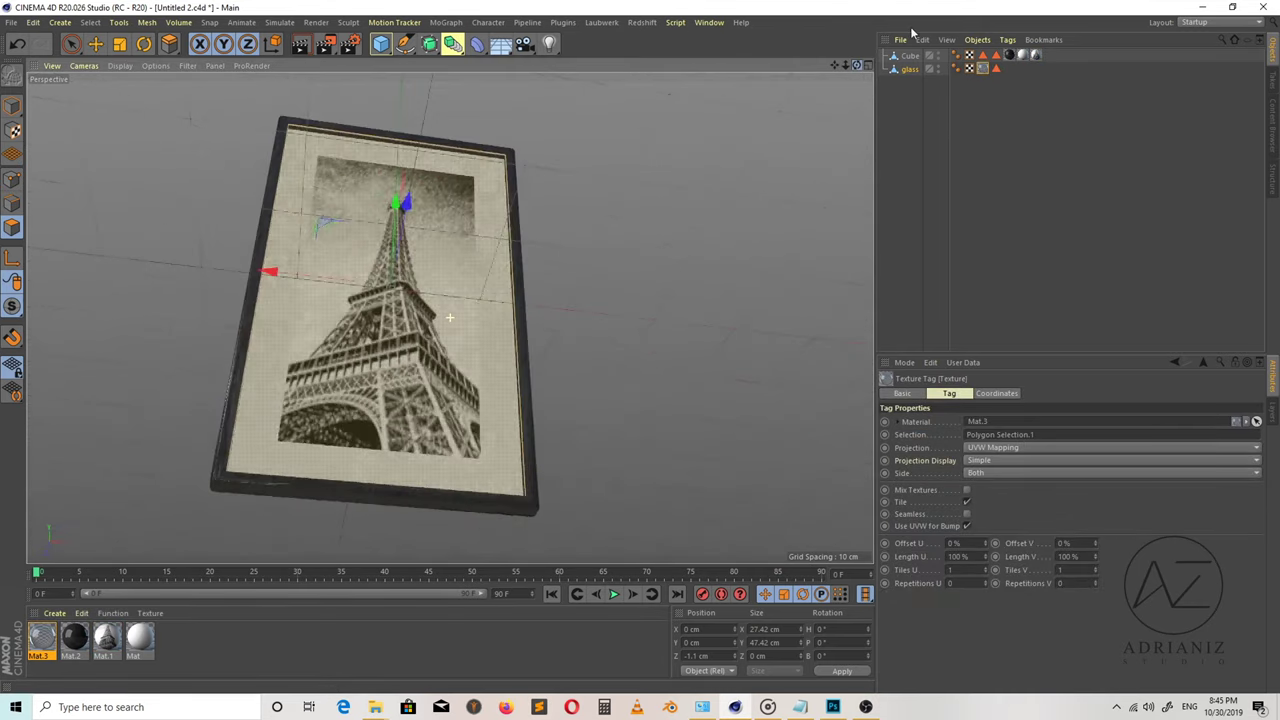
pyautogui.moveTo(912, 33); pyautogui.dragTo(846, 43)
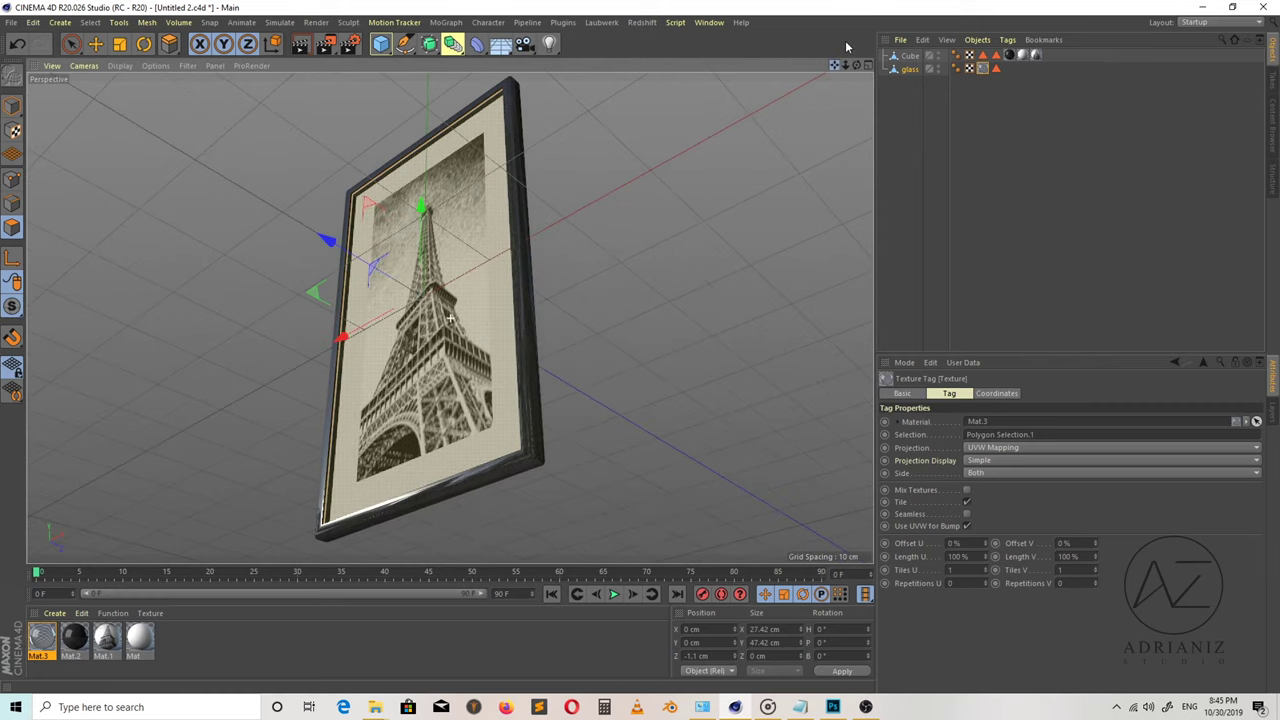
# Render a preview of the framed picture and inspect it from another angle.
pyautogui.click(301, 47)
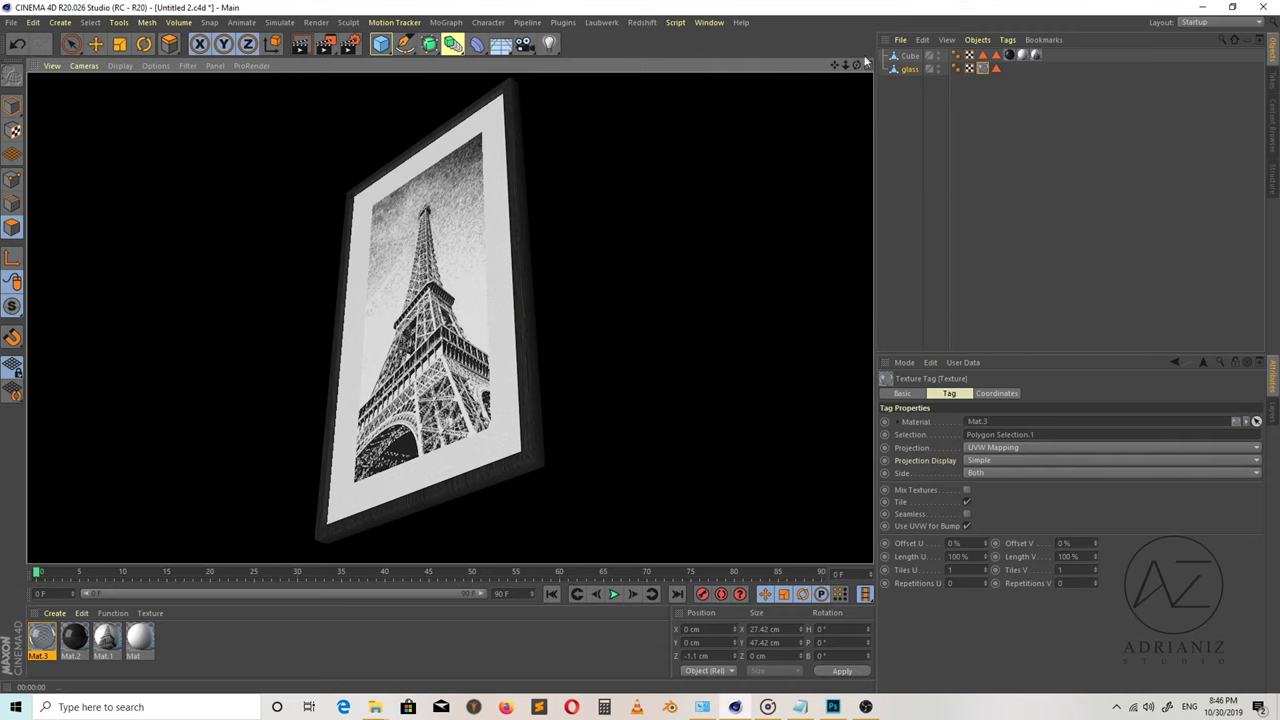
pyautogui.moveTo(856, 66); pyautogui.dragTo(664, 209)
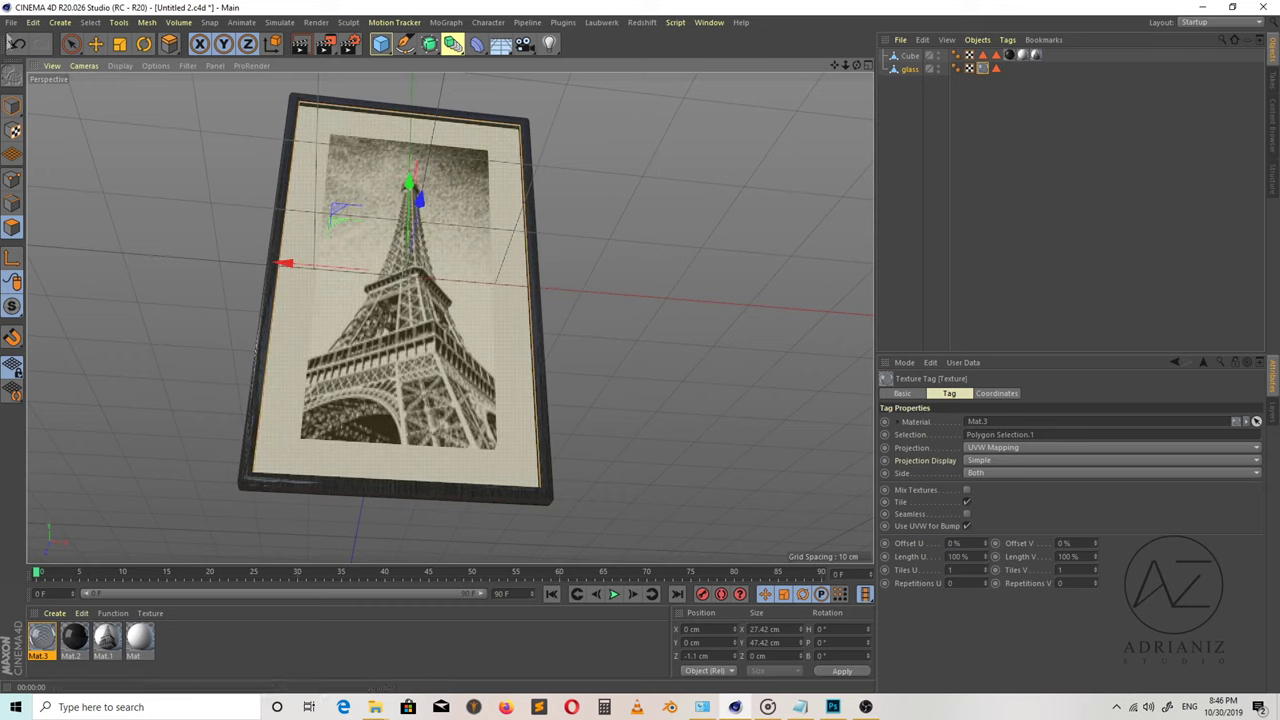
pyautogui.click(12, 23)
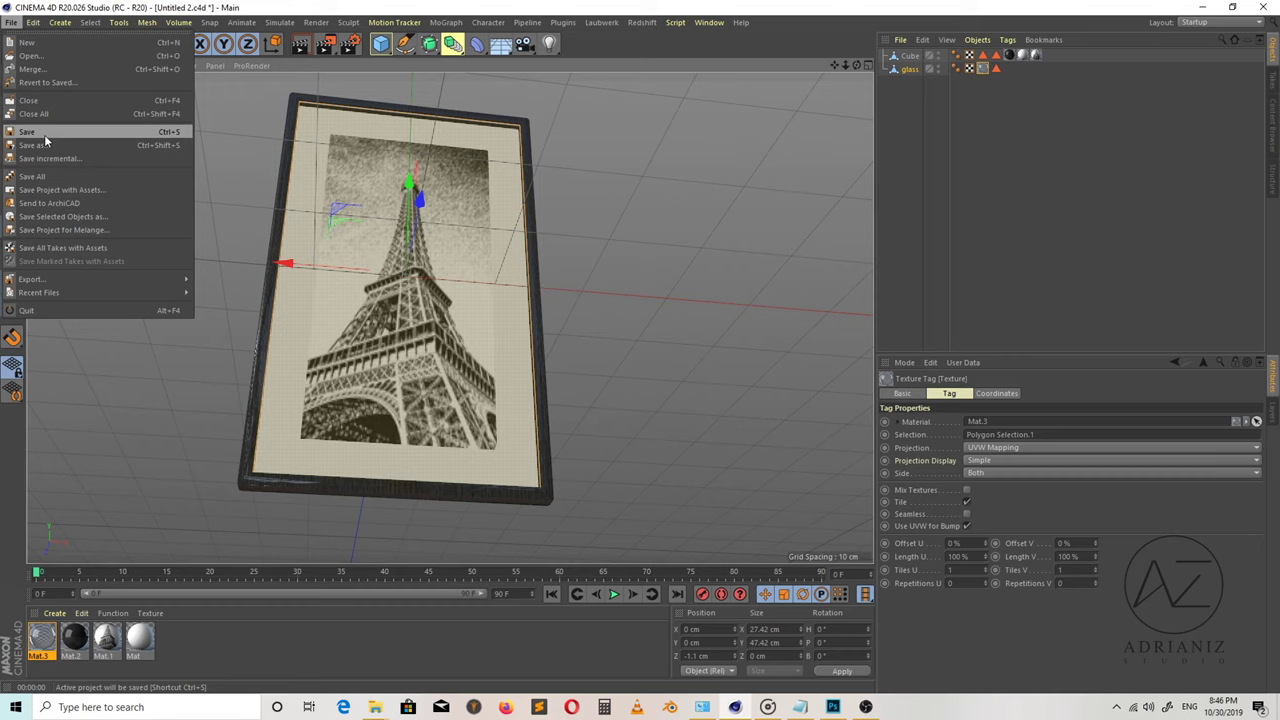
# Save the Cinema 4D scene.
pyautogui.click(44, 138)
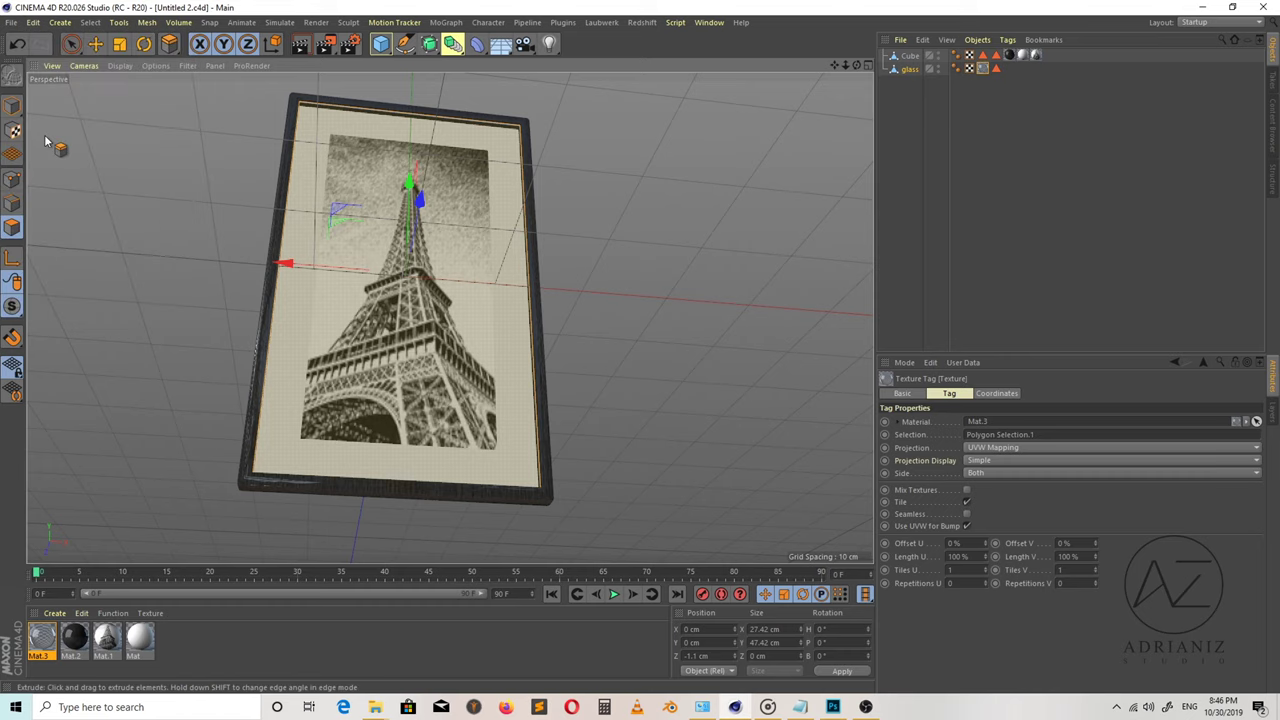
pyautogui.moveTo(44, 140); pyautogui.dragTo(435, 148)
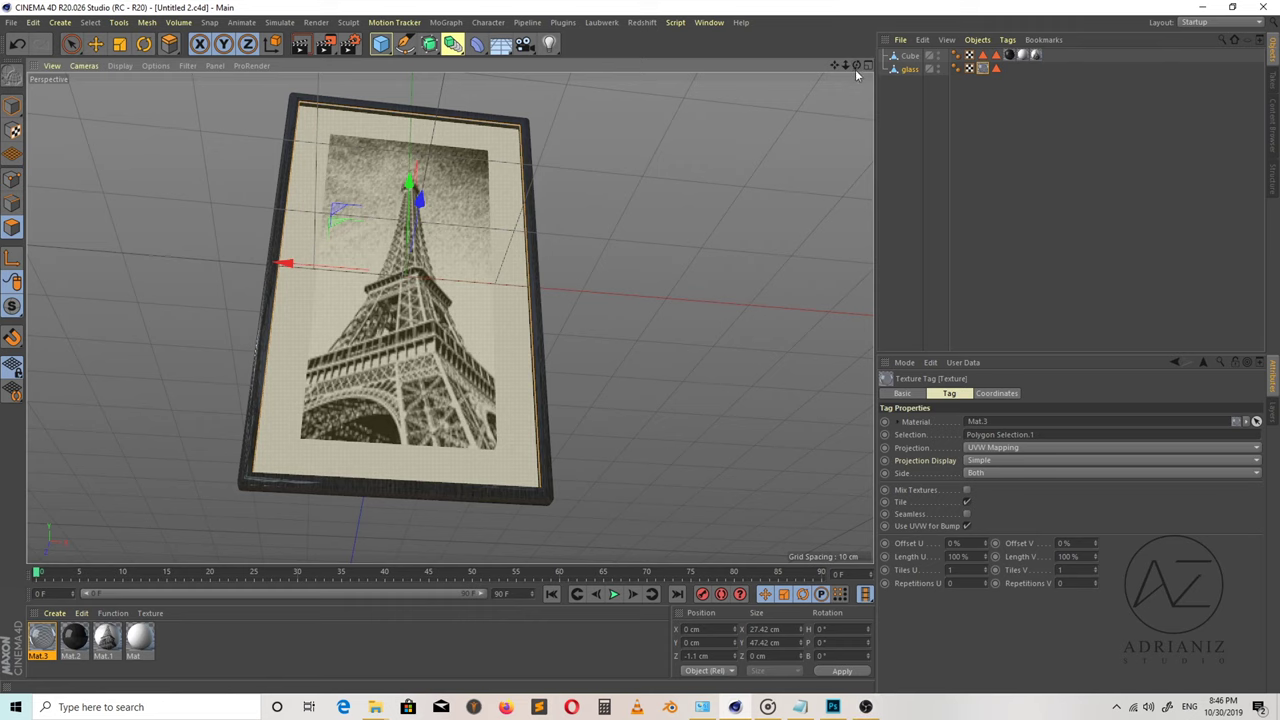
pyautogui.moveTo(848, 68)
pyautogui.mouseDown()
pyautogui.moveTo(902, 120)
pyautogui.moveTo(890, 108)
pyautogui.mouseUp()
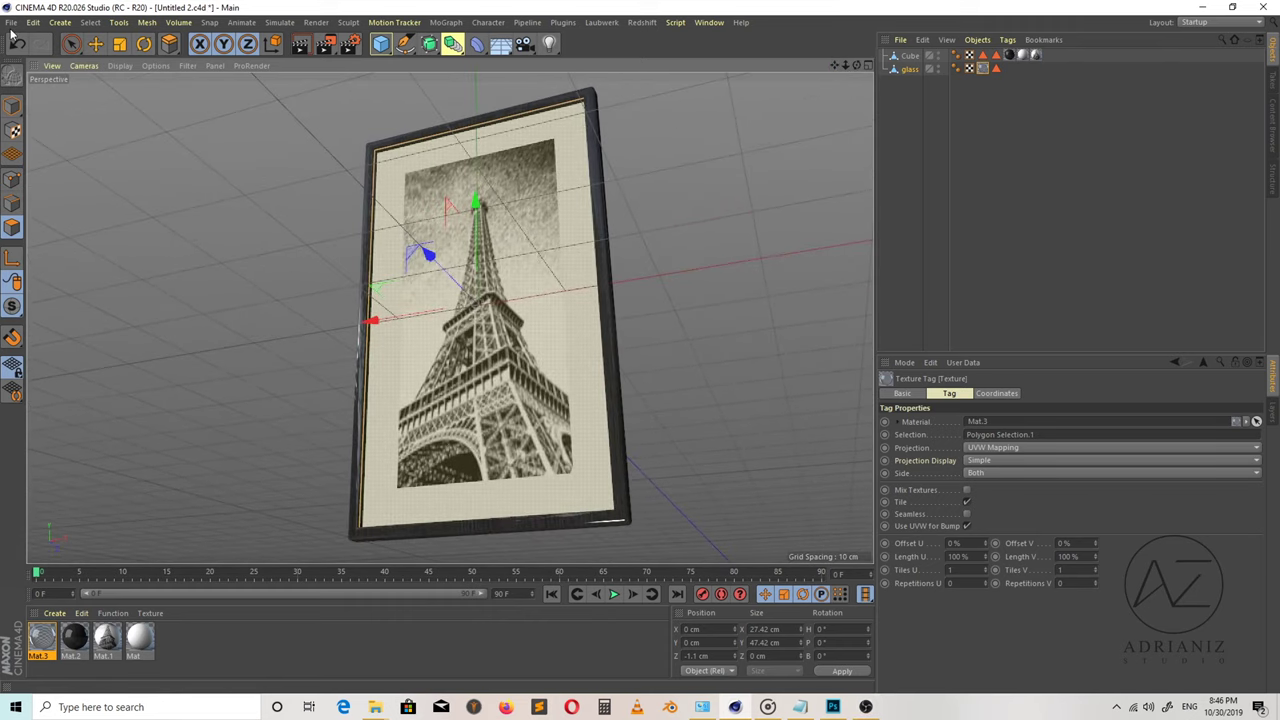
# Export the scene as a Wavefront OBJ file named 'Portrait Paris'.
pyautogui.click(11, 23)
pyautogui.moveTo(60, 279)
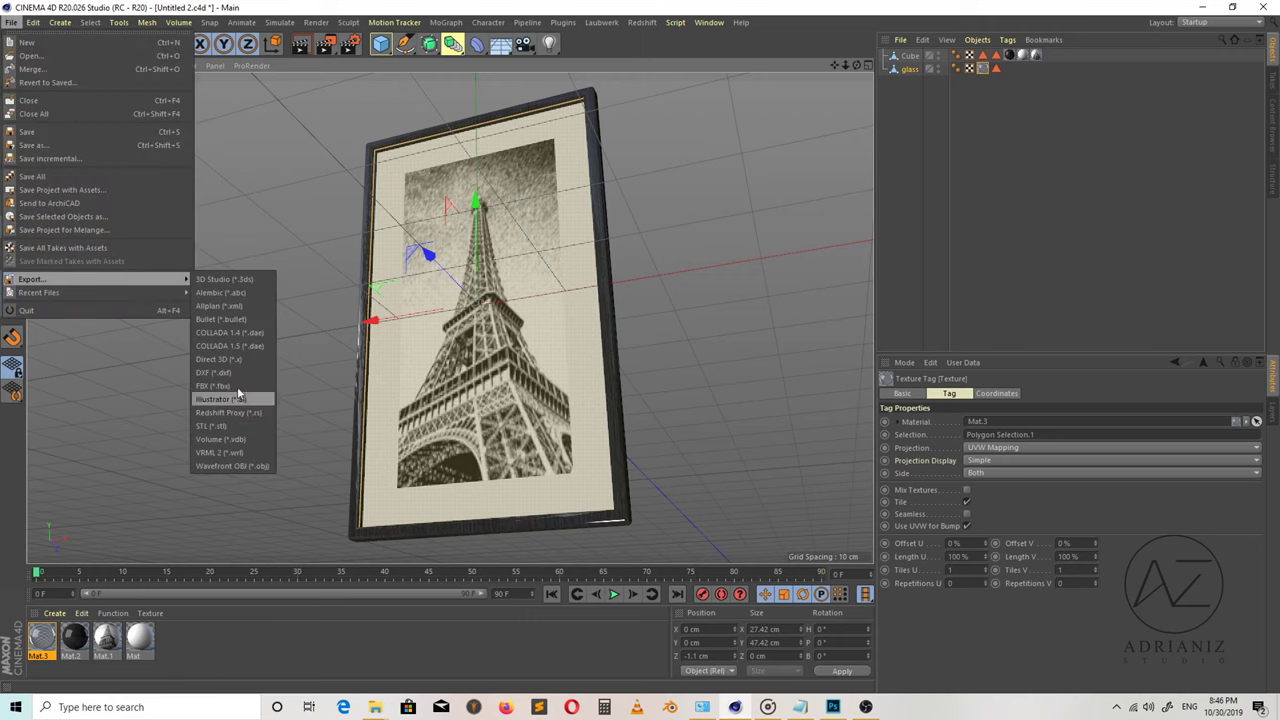
pyautogui.click(232, 466)
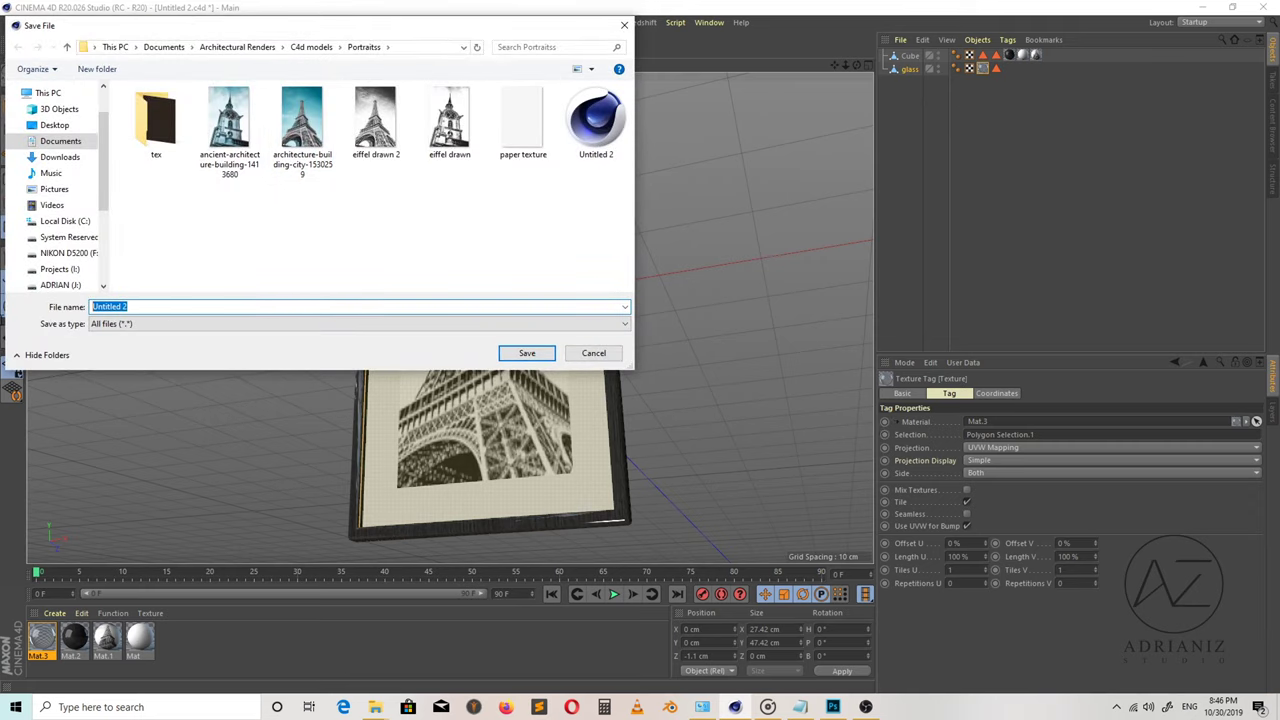
pyautogui.write('Portrait')
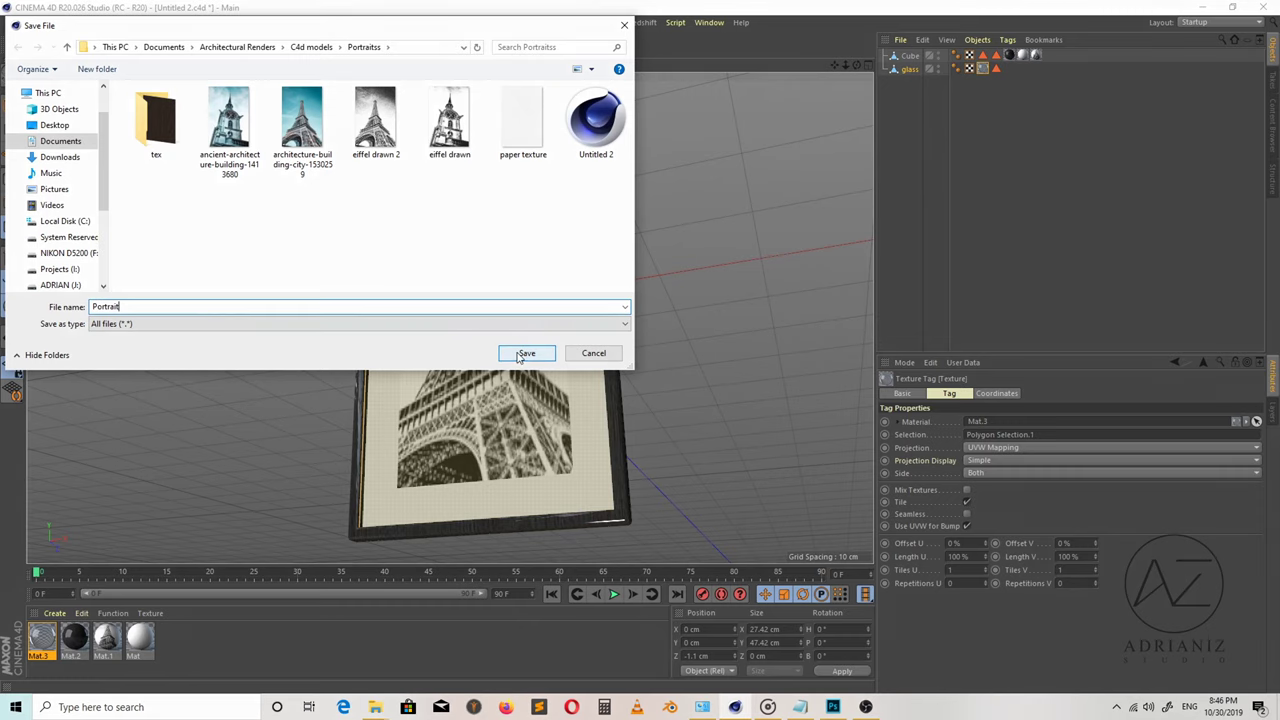
pyautogui.click(195, 324)
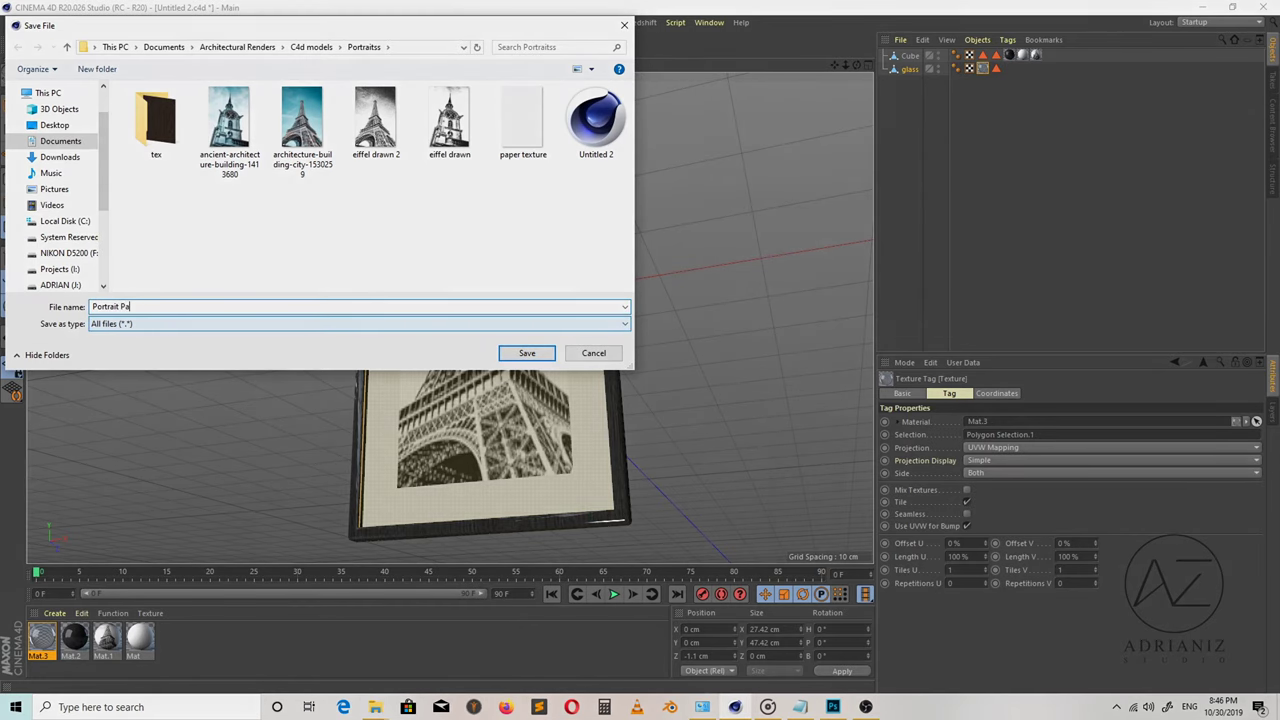
pyautogui.write('ris 1')
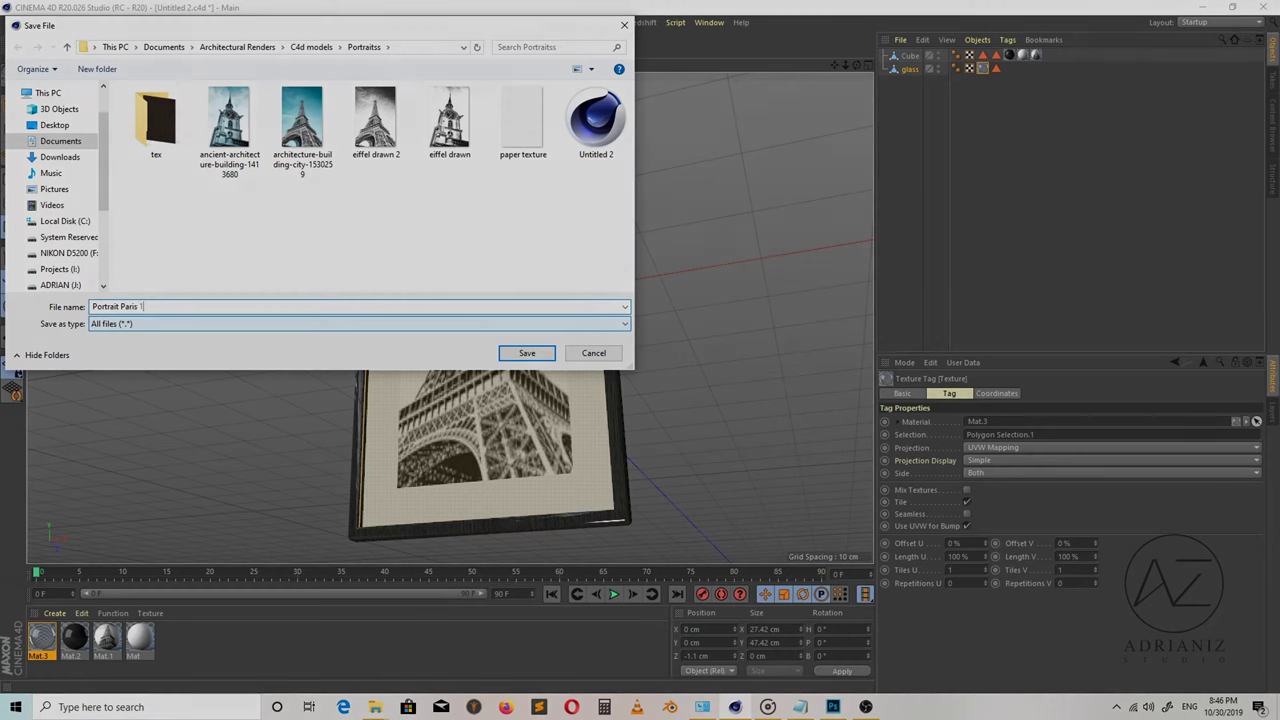
pyautogui.press('Return')
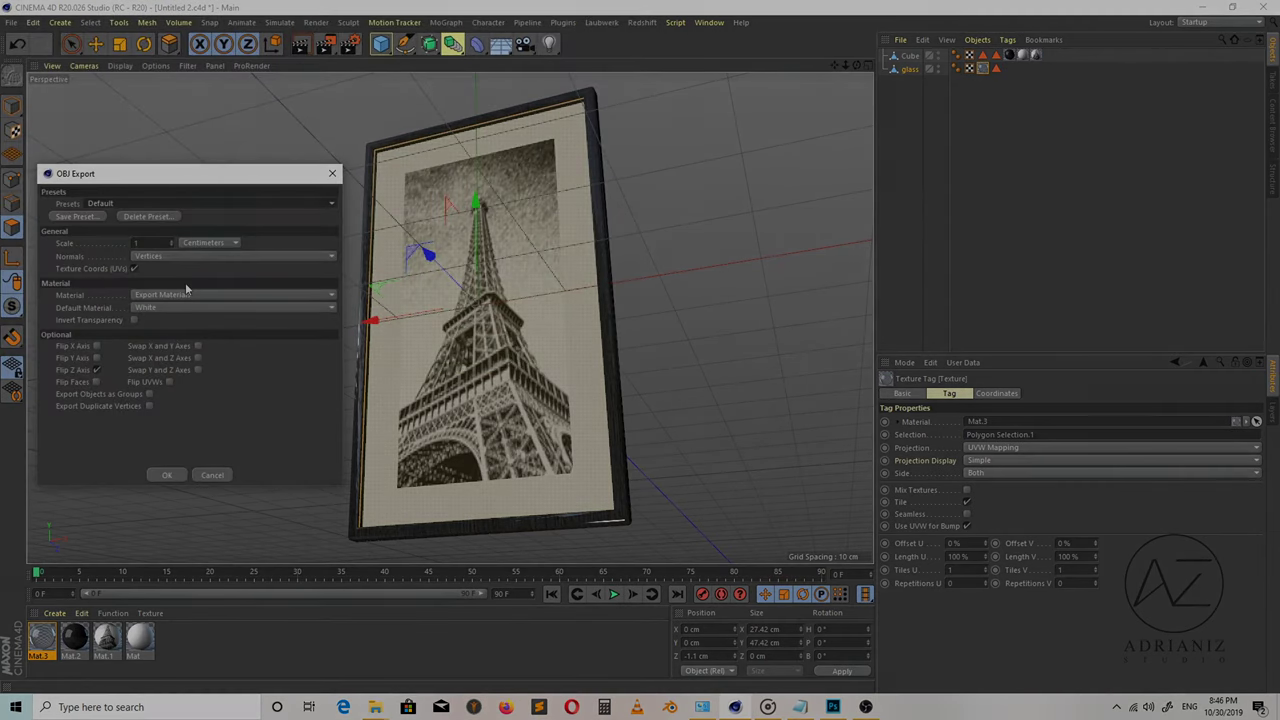